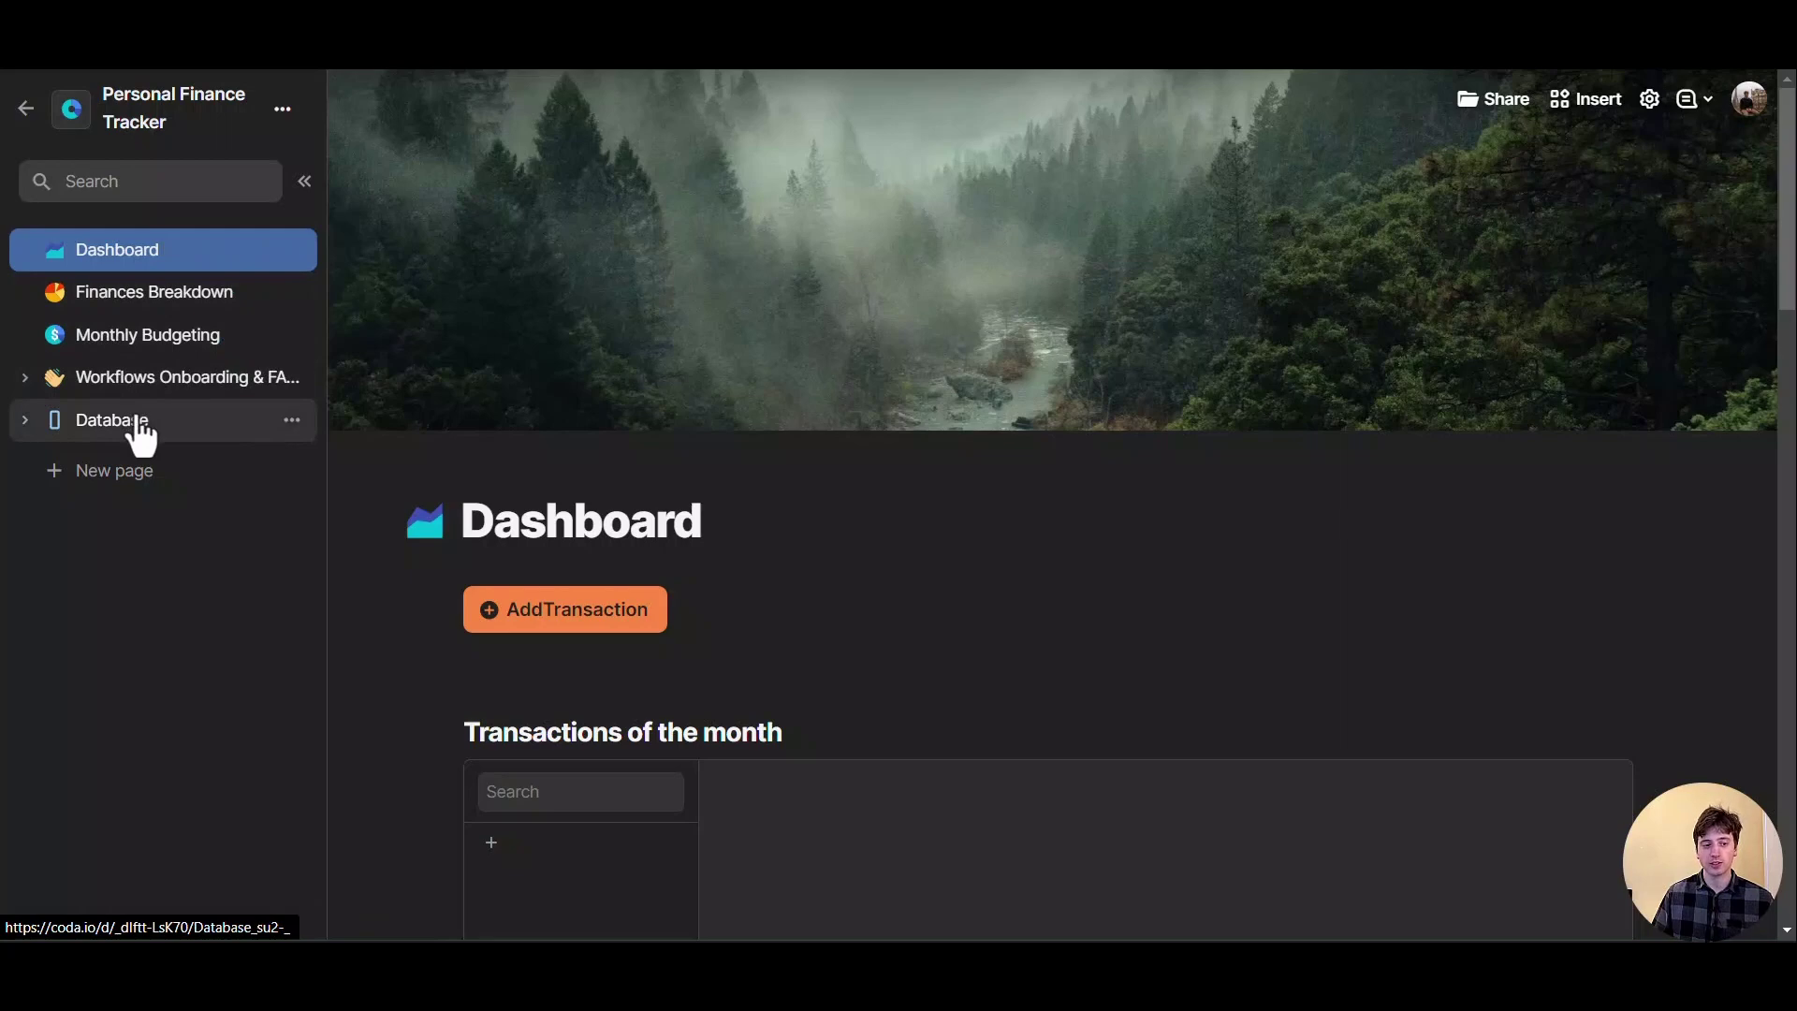
Open the Database page with its Months, Categories, CategoriesMonths and Transactions tables
{"action": "left_click", "coordinate": [141, 433]}
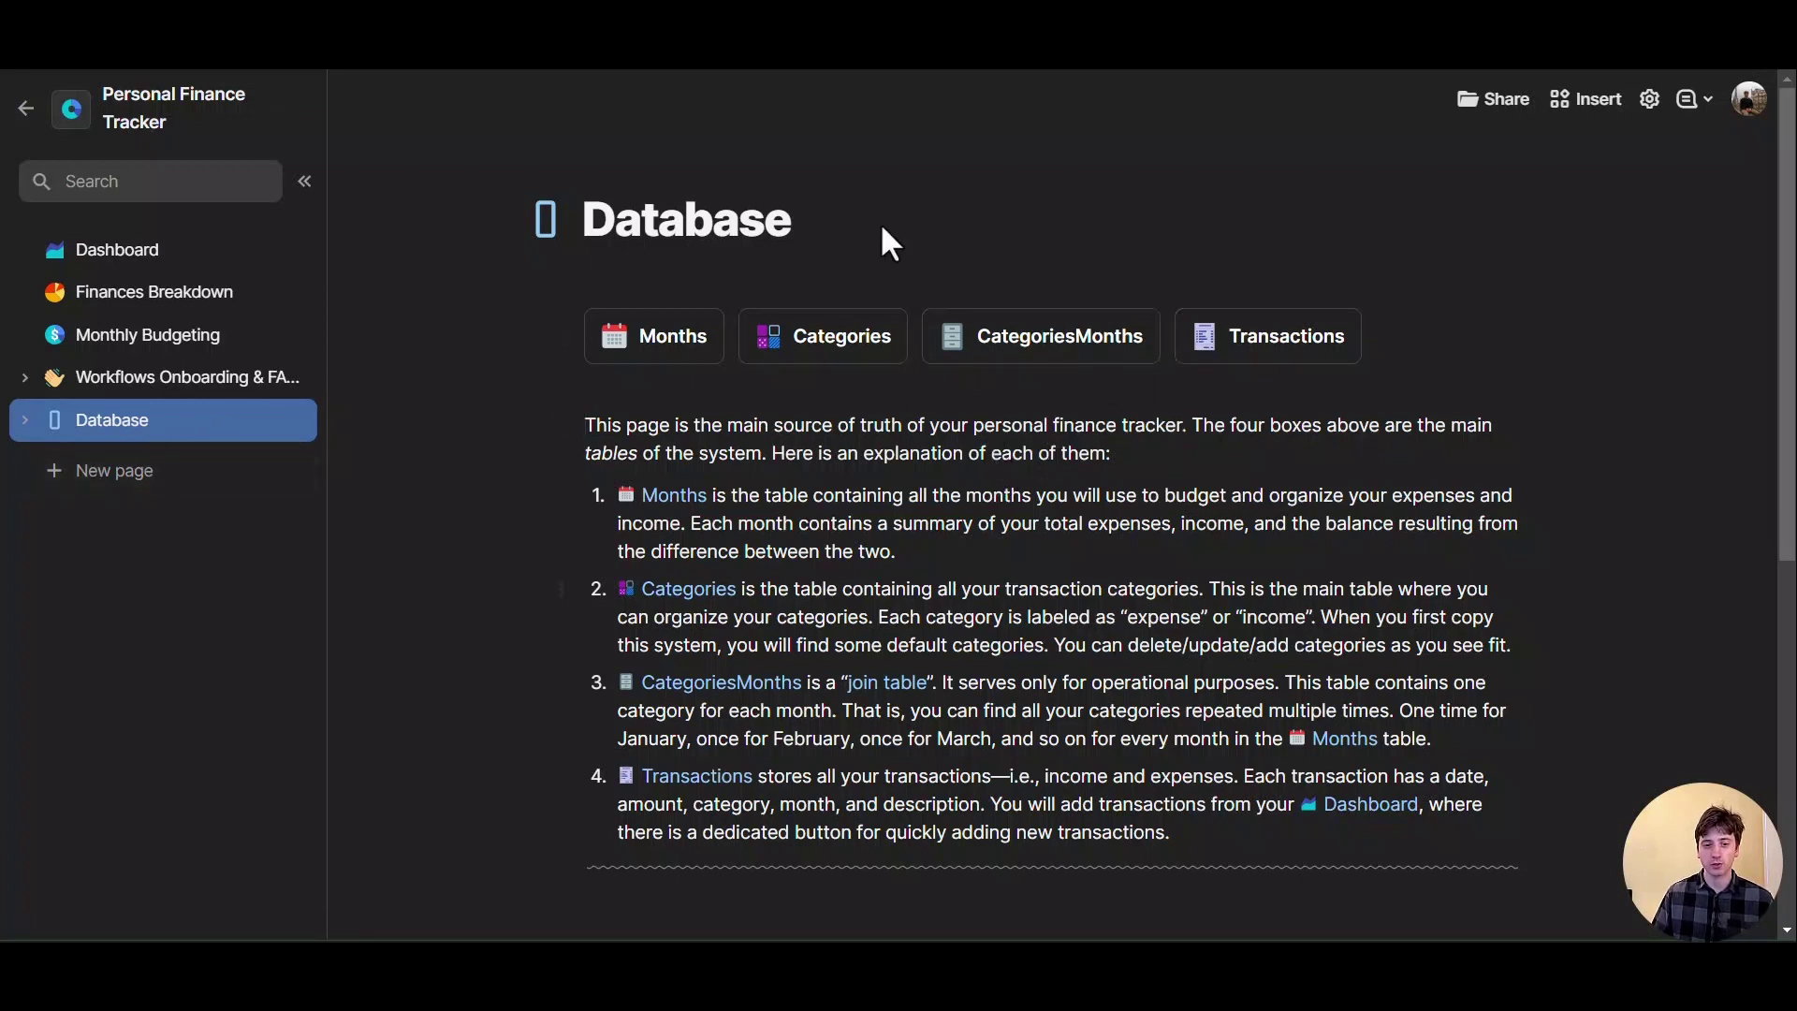
{"action": "scroll", "coordinate": [814, 409], "scroll_direction": "down", "scroll_amount": 2}
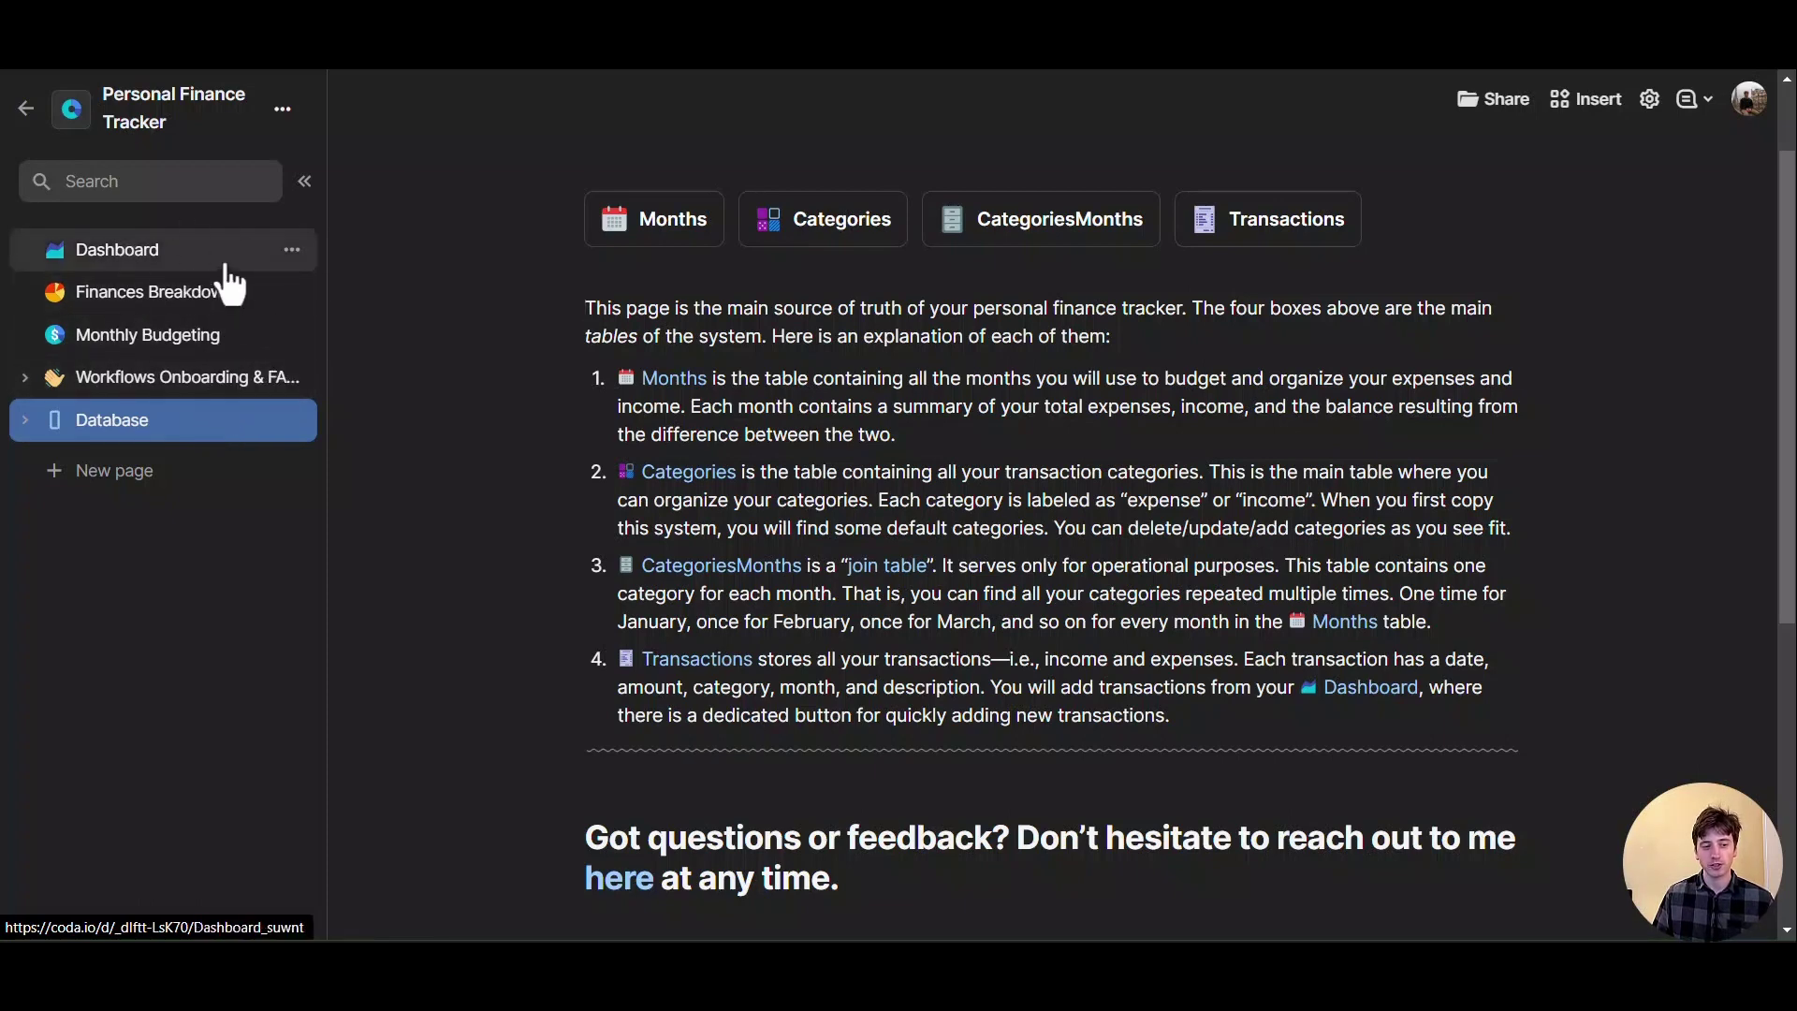
Browse the Dashboard, Finances Breakdown and Monthly Budgeting pages, ending on Workflows Onboarding & FAQs
{"action": "left_click", "coordinate": [184, 249]}
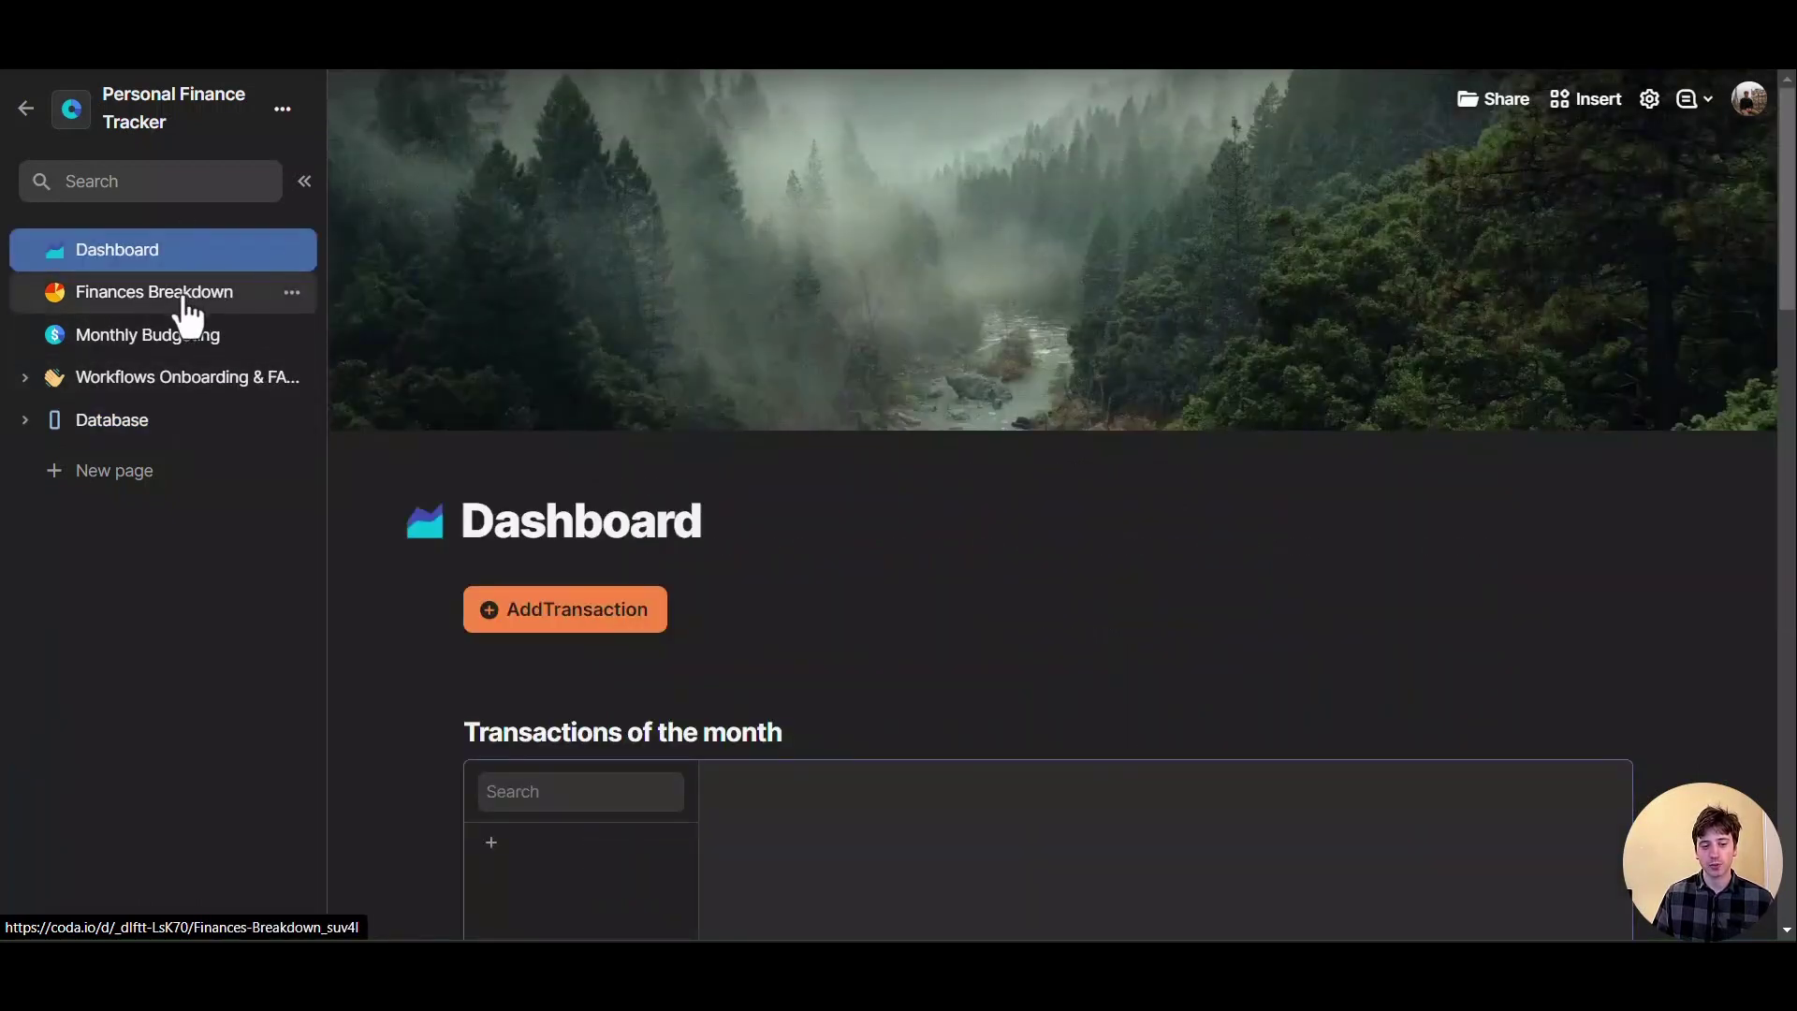
{"action": "left_click", "coordinate": [269, 280]}
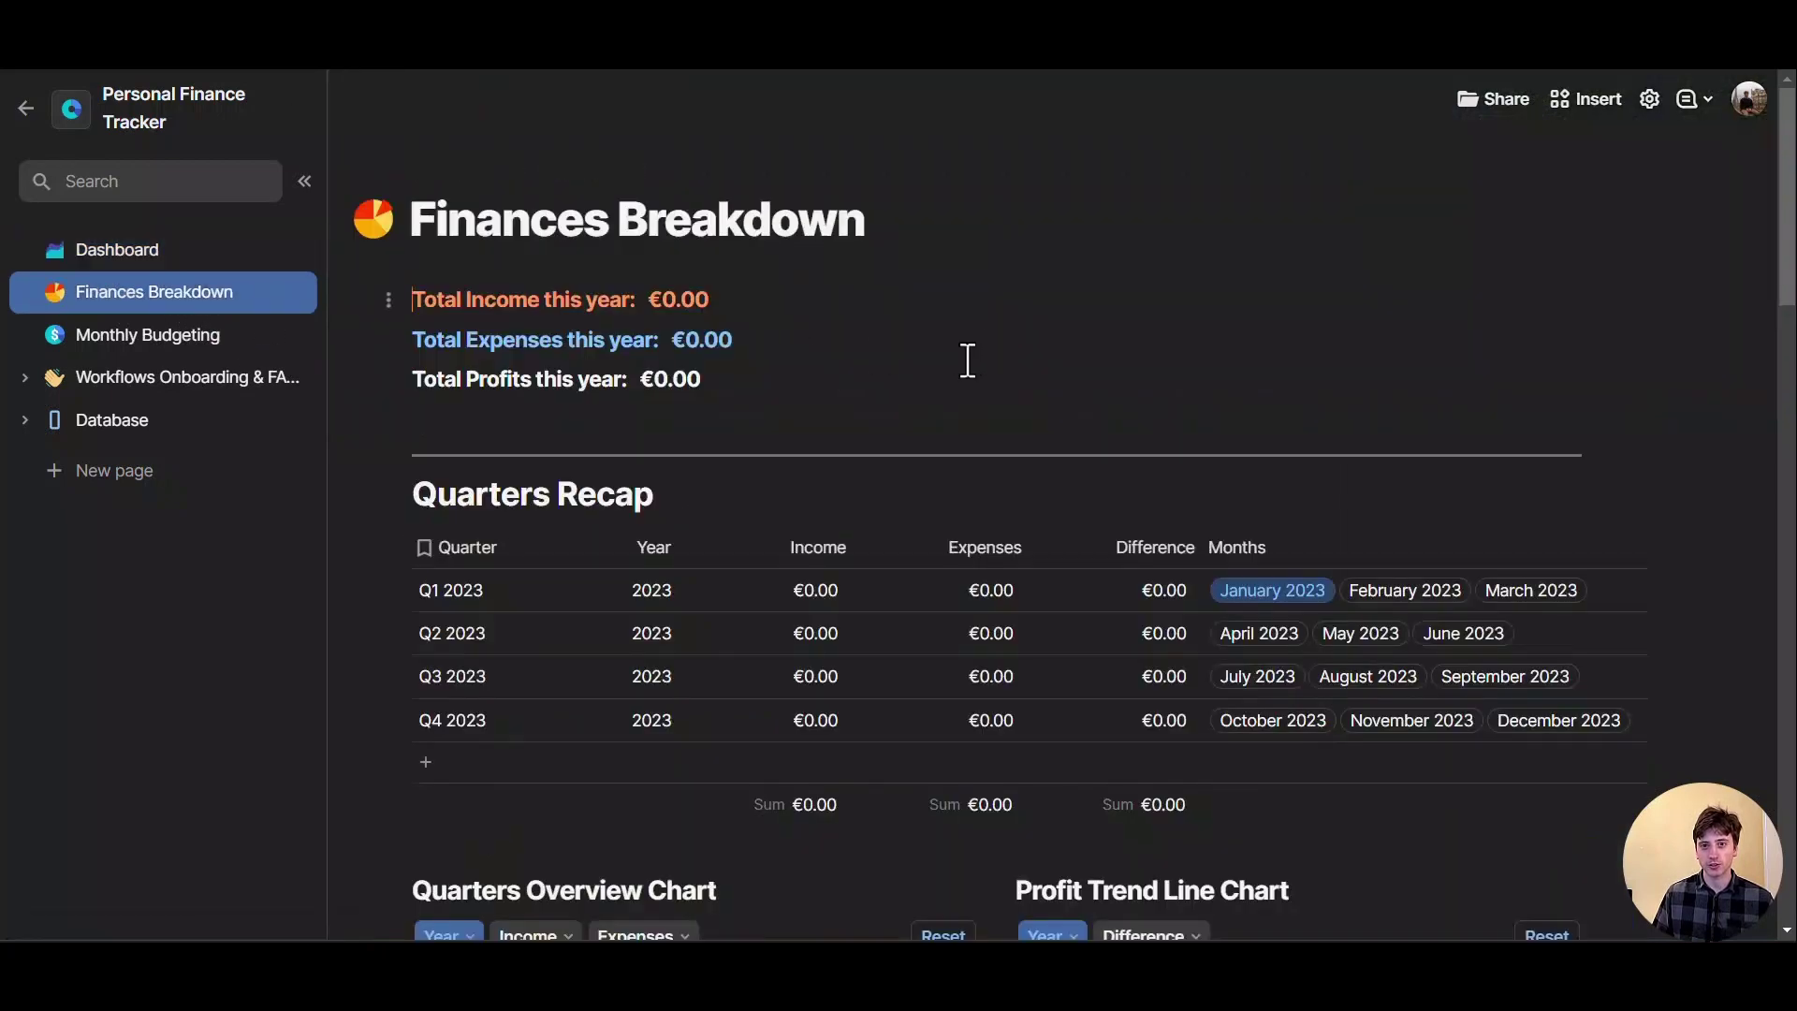
{"action": "scroll", "coordinate": [969, 360], "scroll_direction": "down", "scroll_amount": 2}
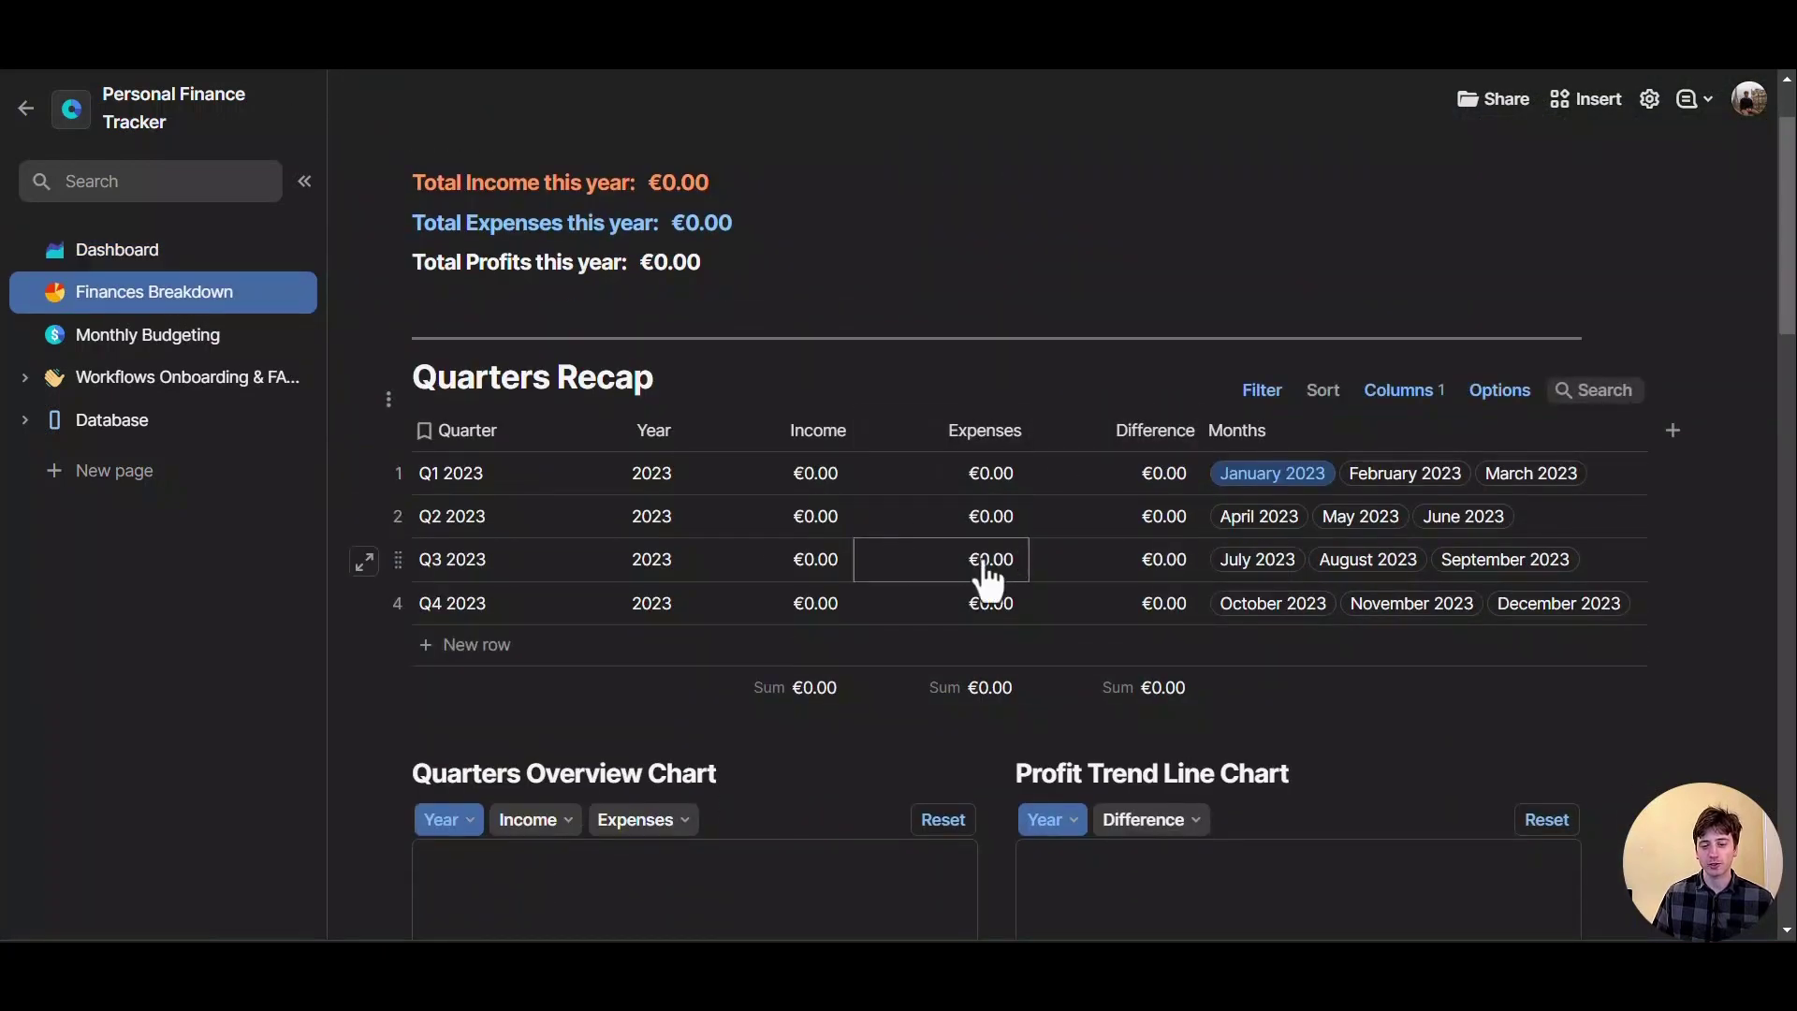
{"action": "scroll", "coordinate": [982, 566], "scroll_direction": "up", "scroll_amount": 2}
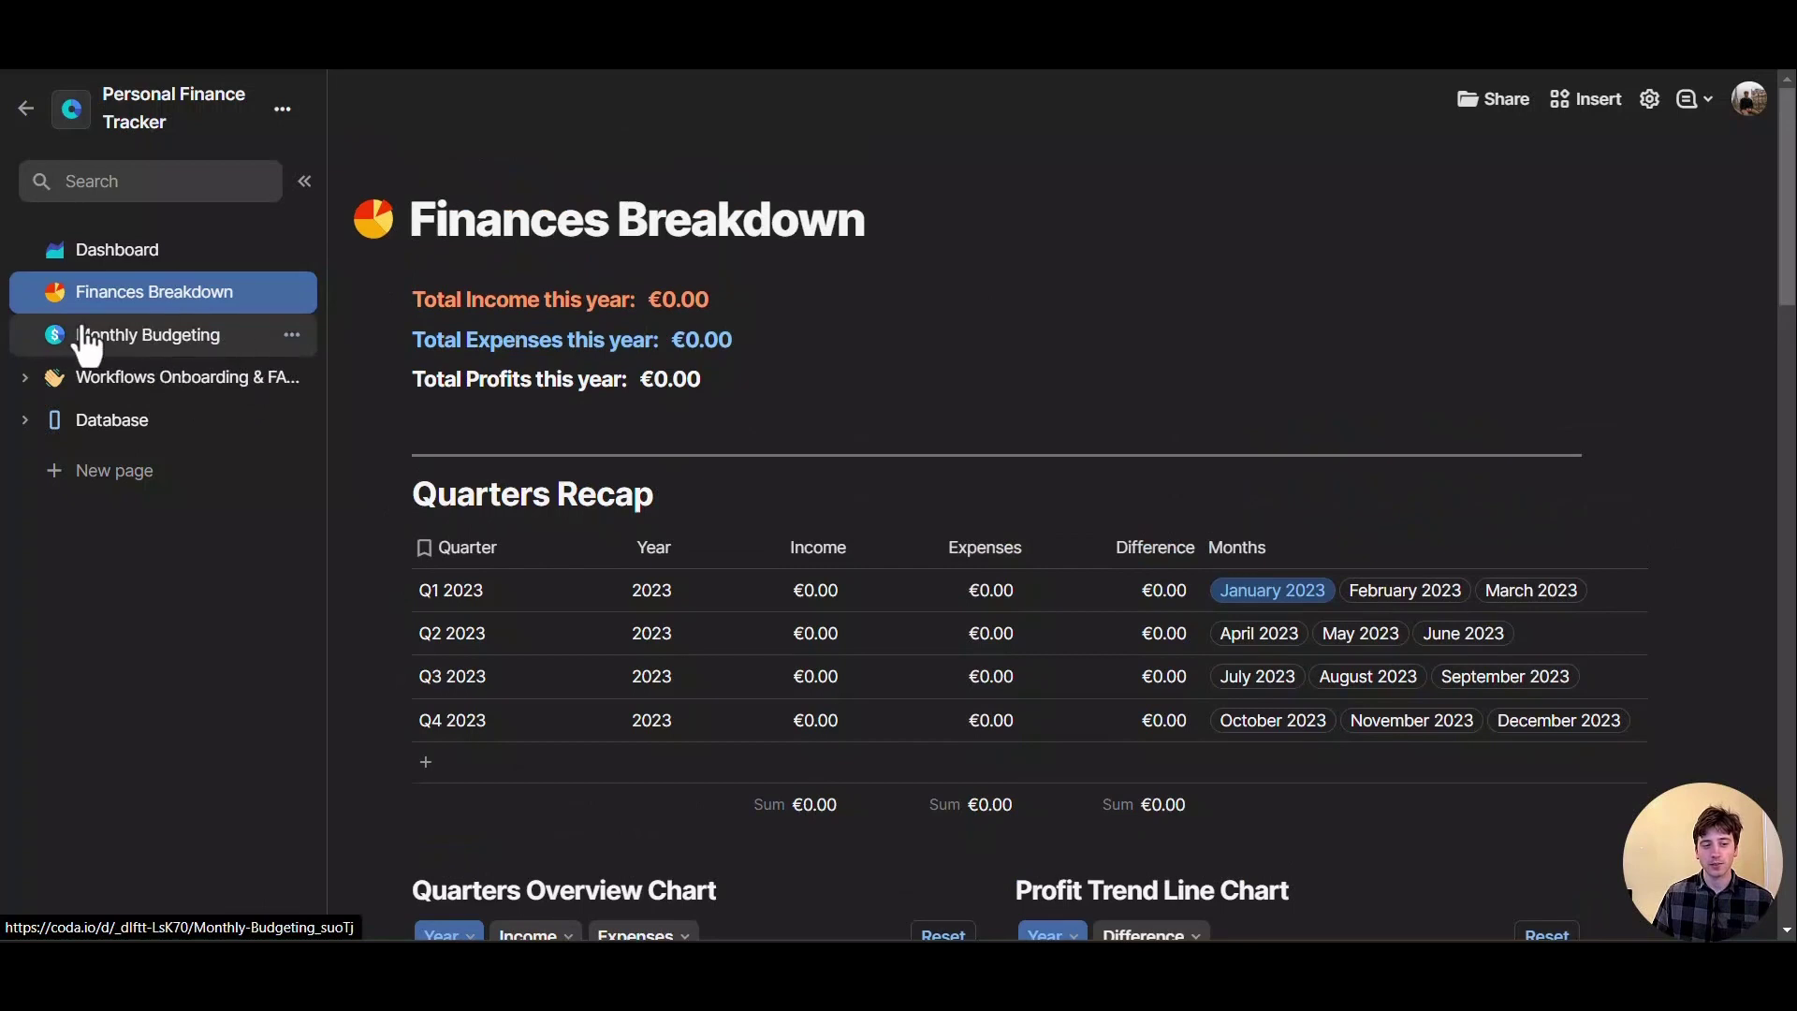
{"action": "left_click", "coordinate": [87, 347]}
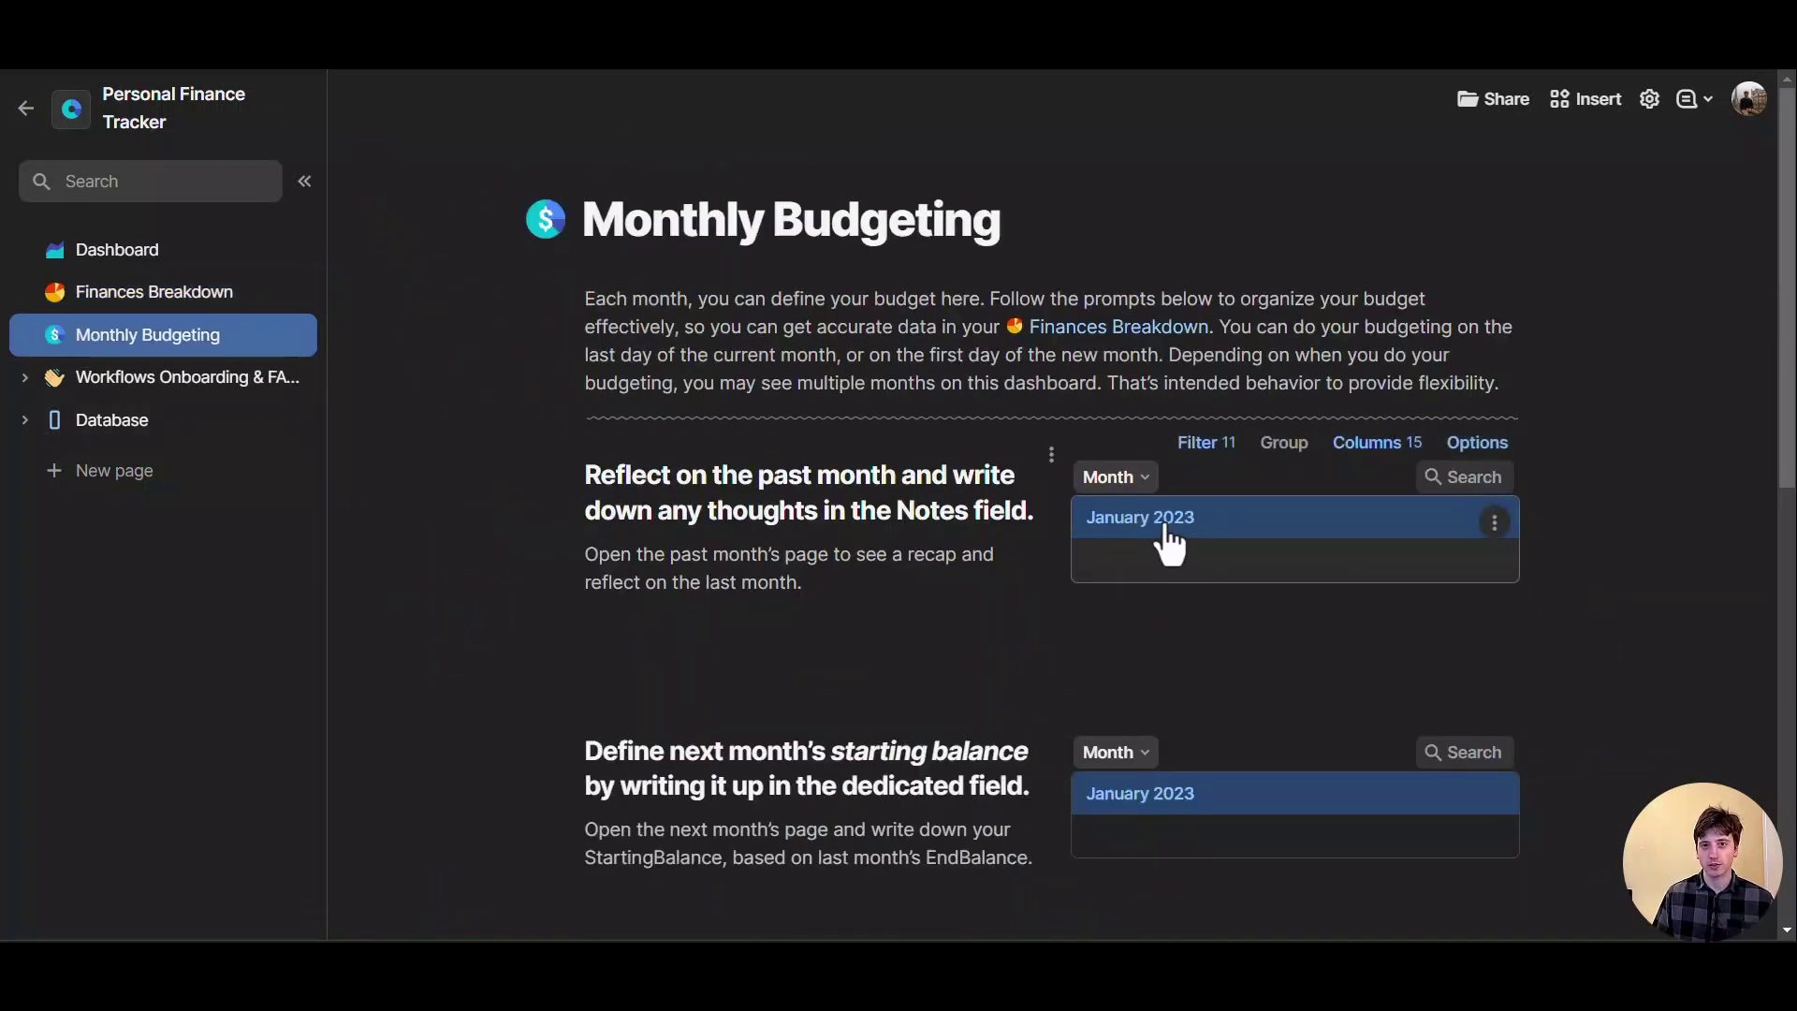
{"action": "scroll", "coordinate": [1170, 548], "scroll_direction": "down", "scroll_amount": 3}
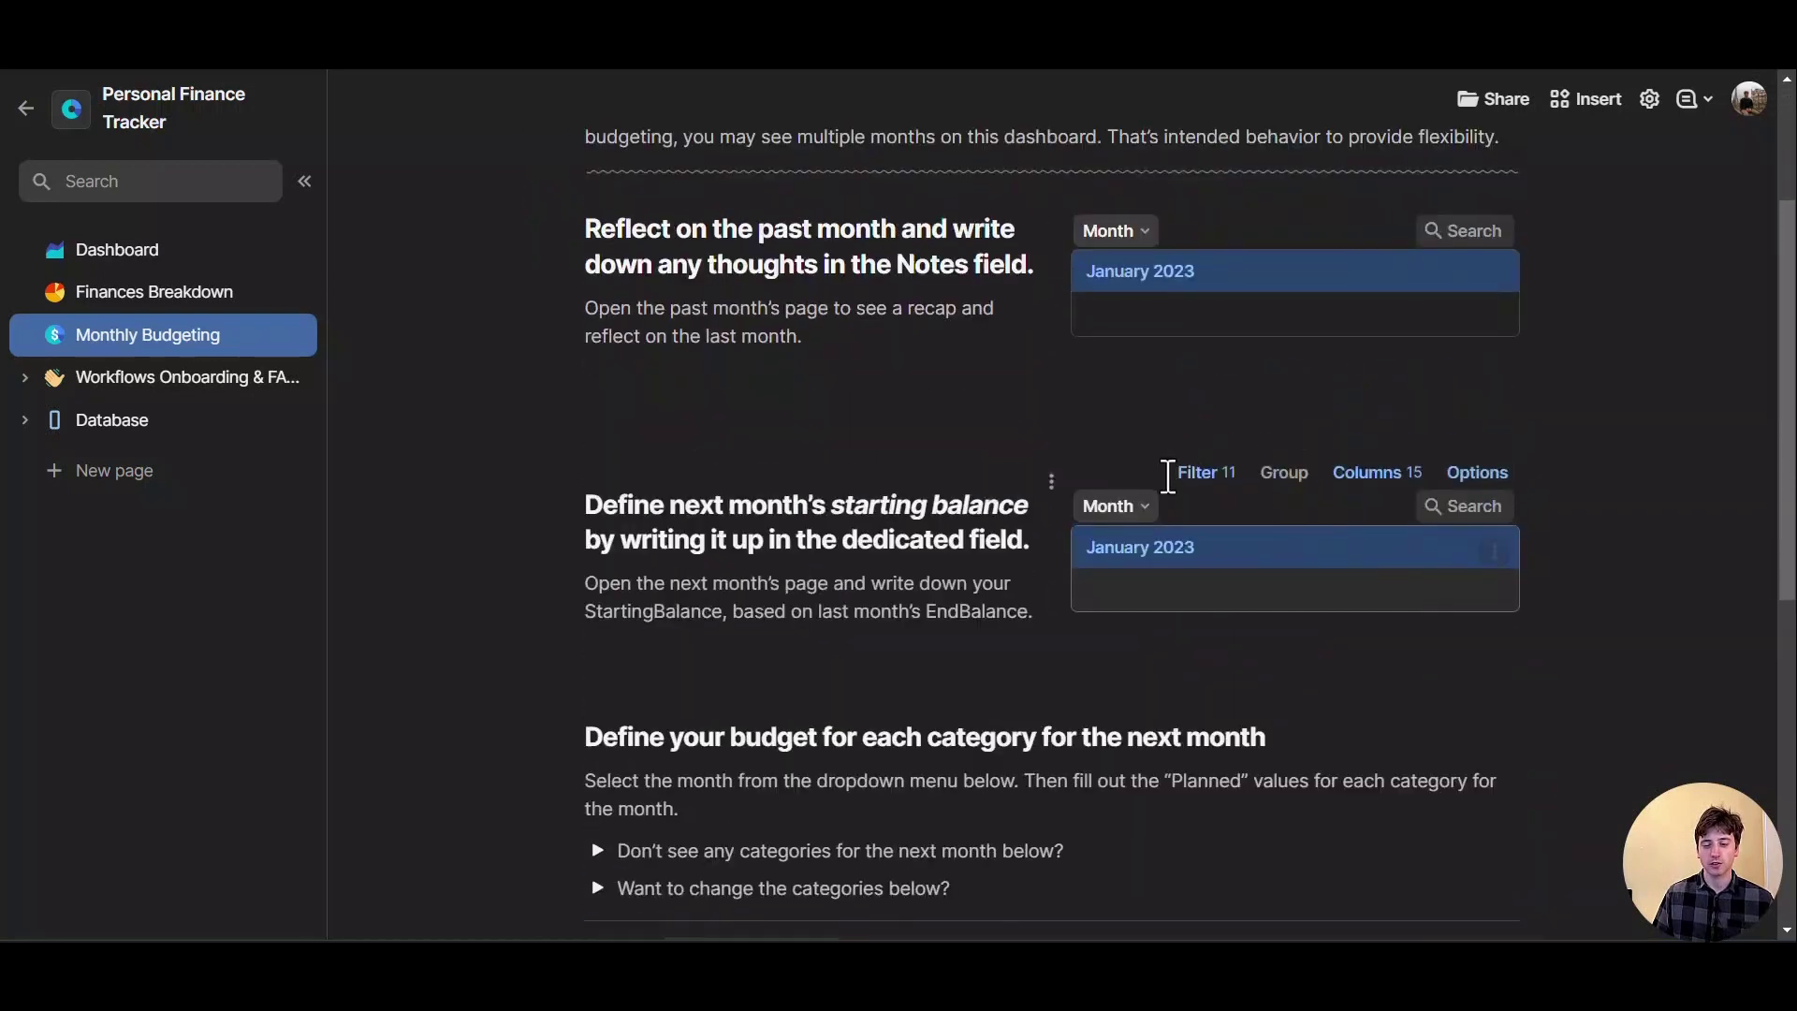
{"action": "left_click", "coordinate": [225, 379]}
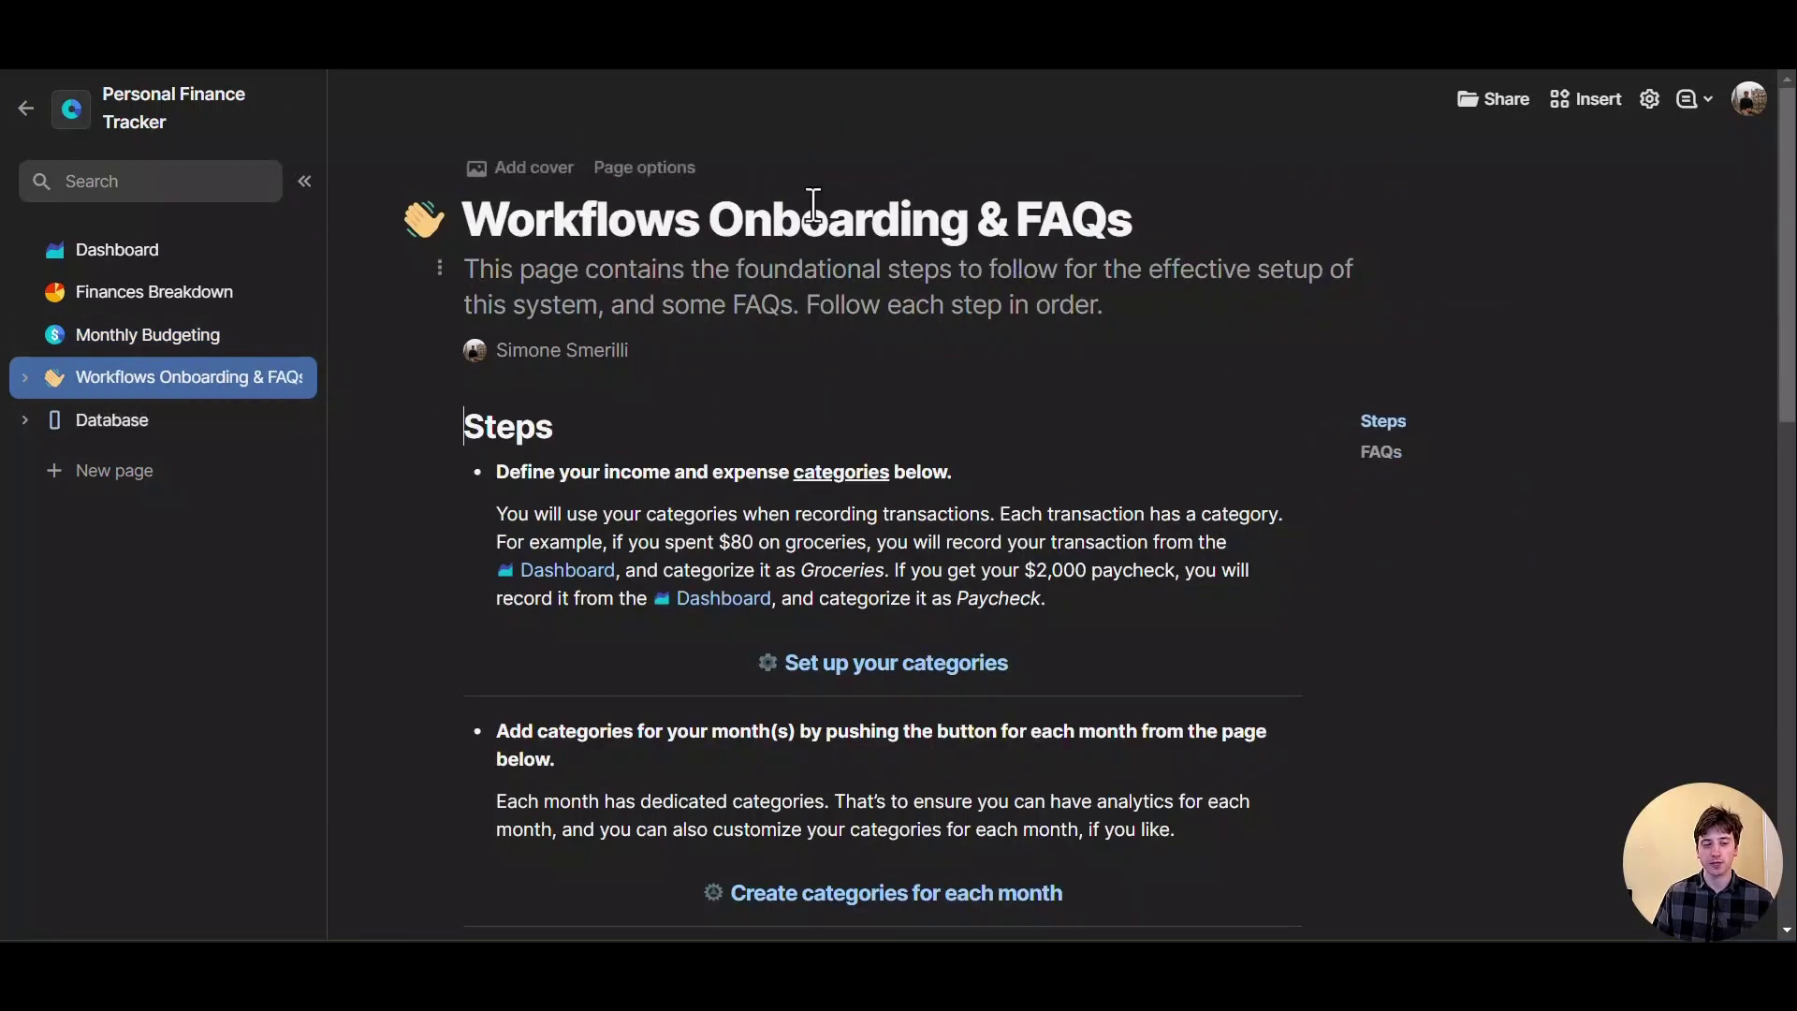
Hide the page list and review the Set up your categories table
{"action": "left_click", "coordinate": [309, 187]}
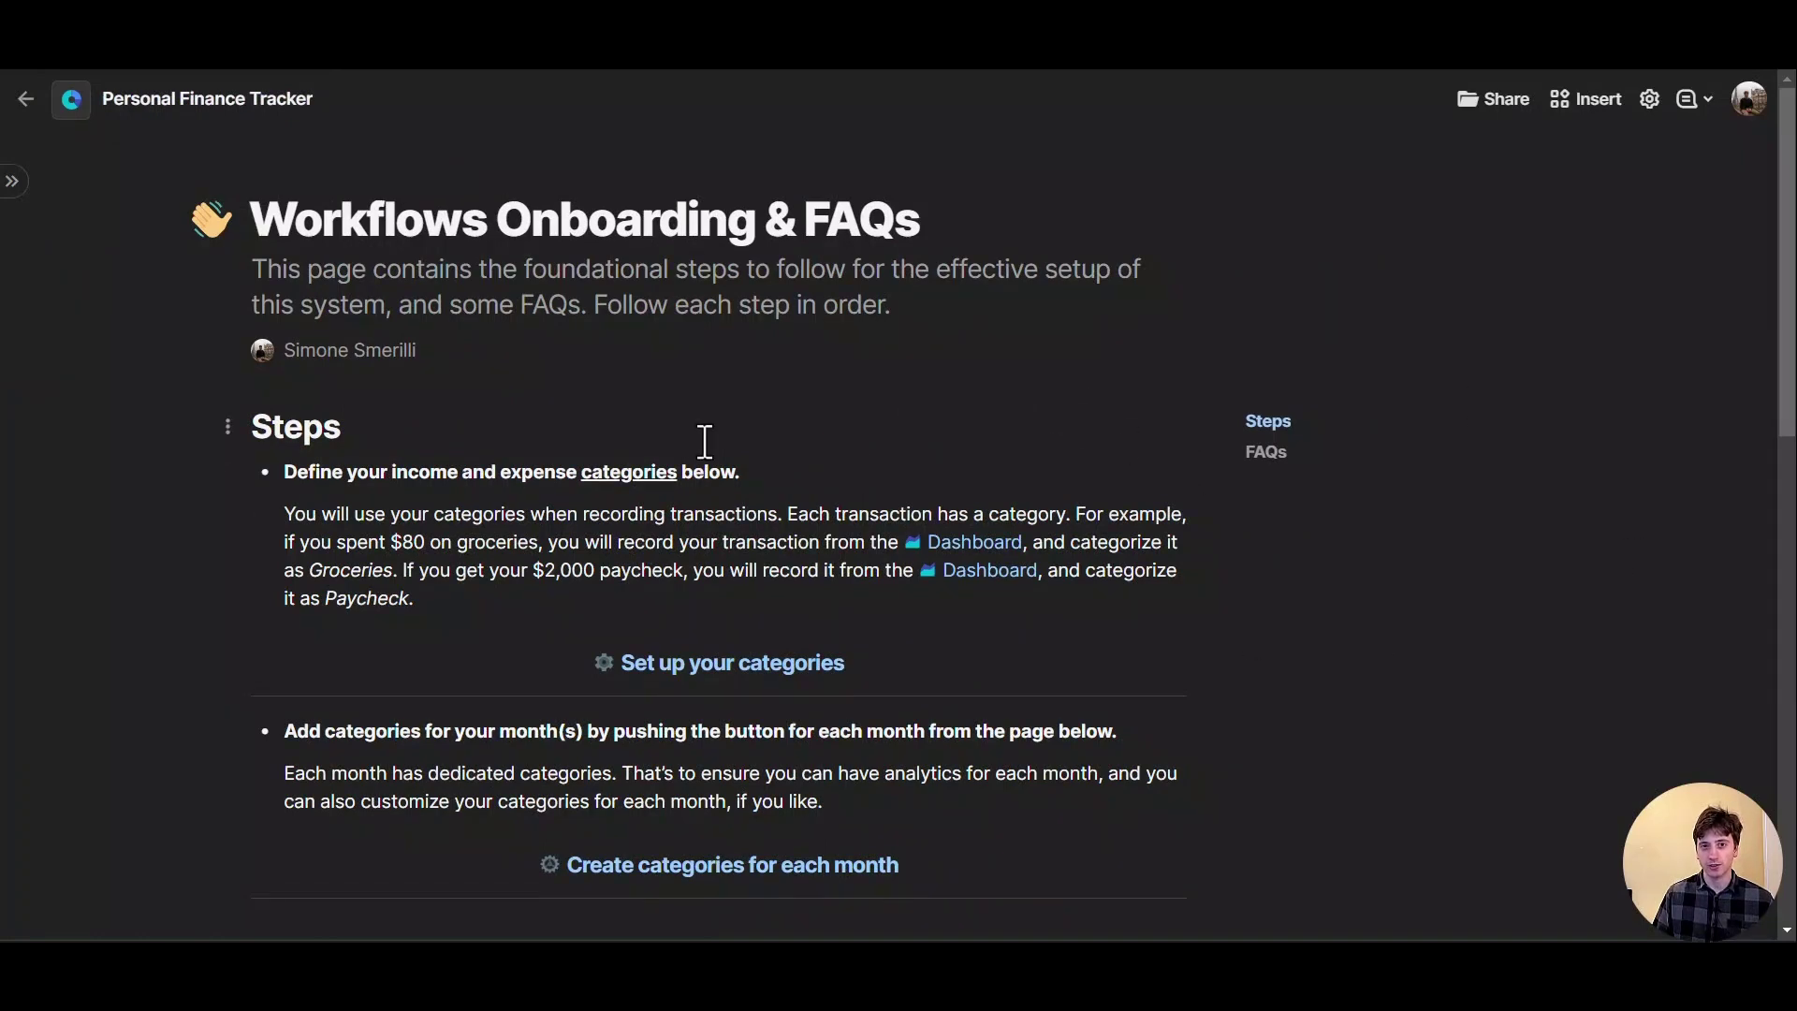
{"action": "scroll", "coordinate": [714, 452], "scroll_direction": "down", "scroll_amount": 1}
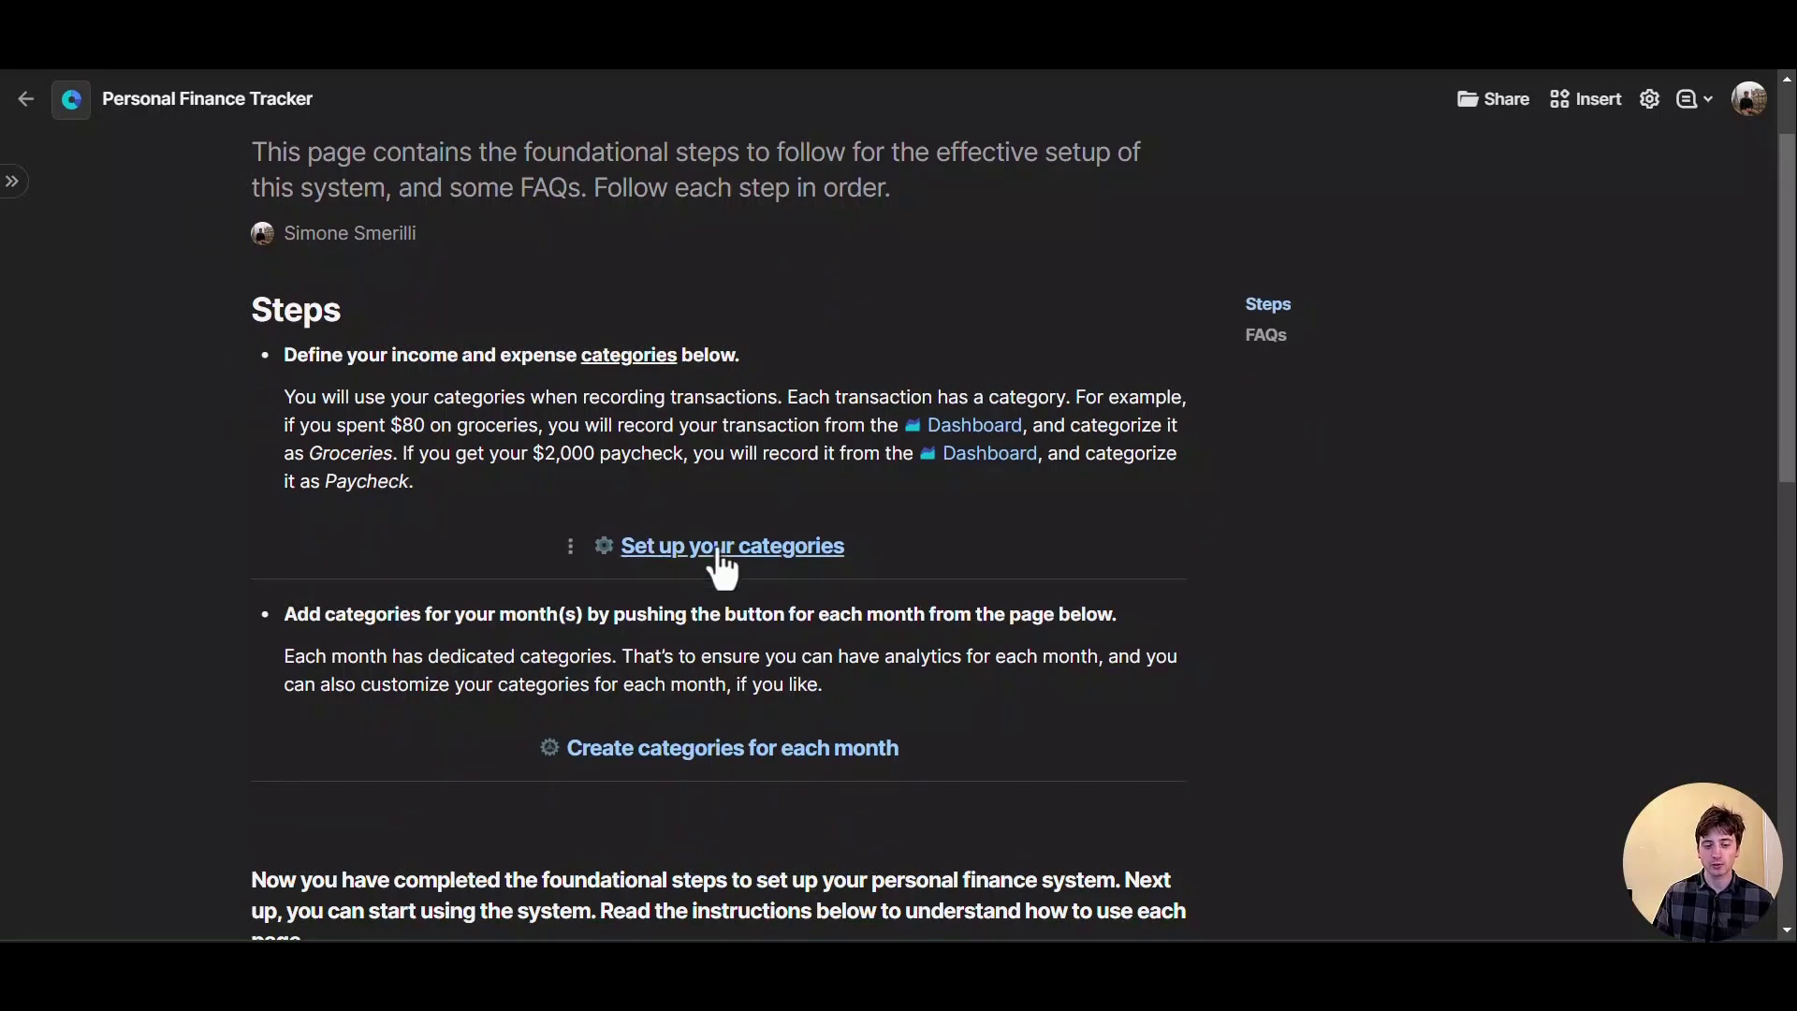
{"action": "mouse_move", "coordinate": [719, 554]}
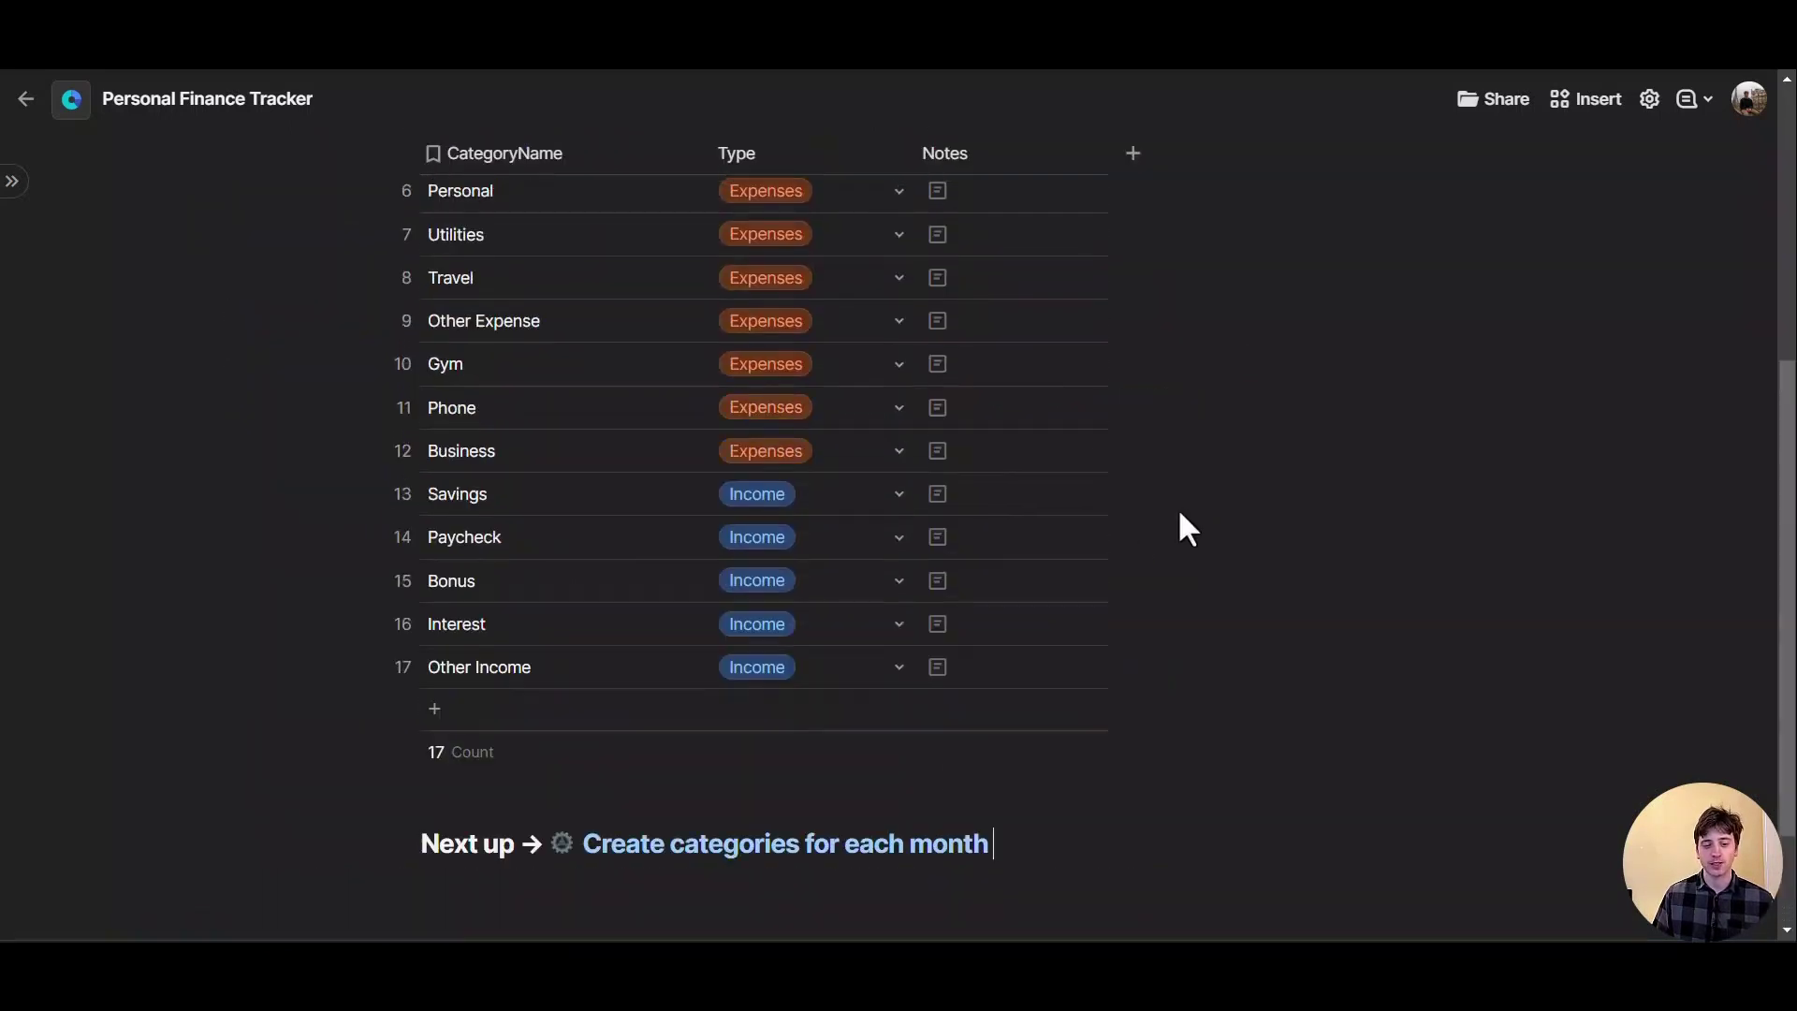
{"action": "scroll", "coordinate": [1177, 507], "scroll_direction": "up", "scroll_amount": 5}
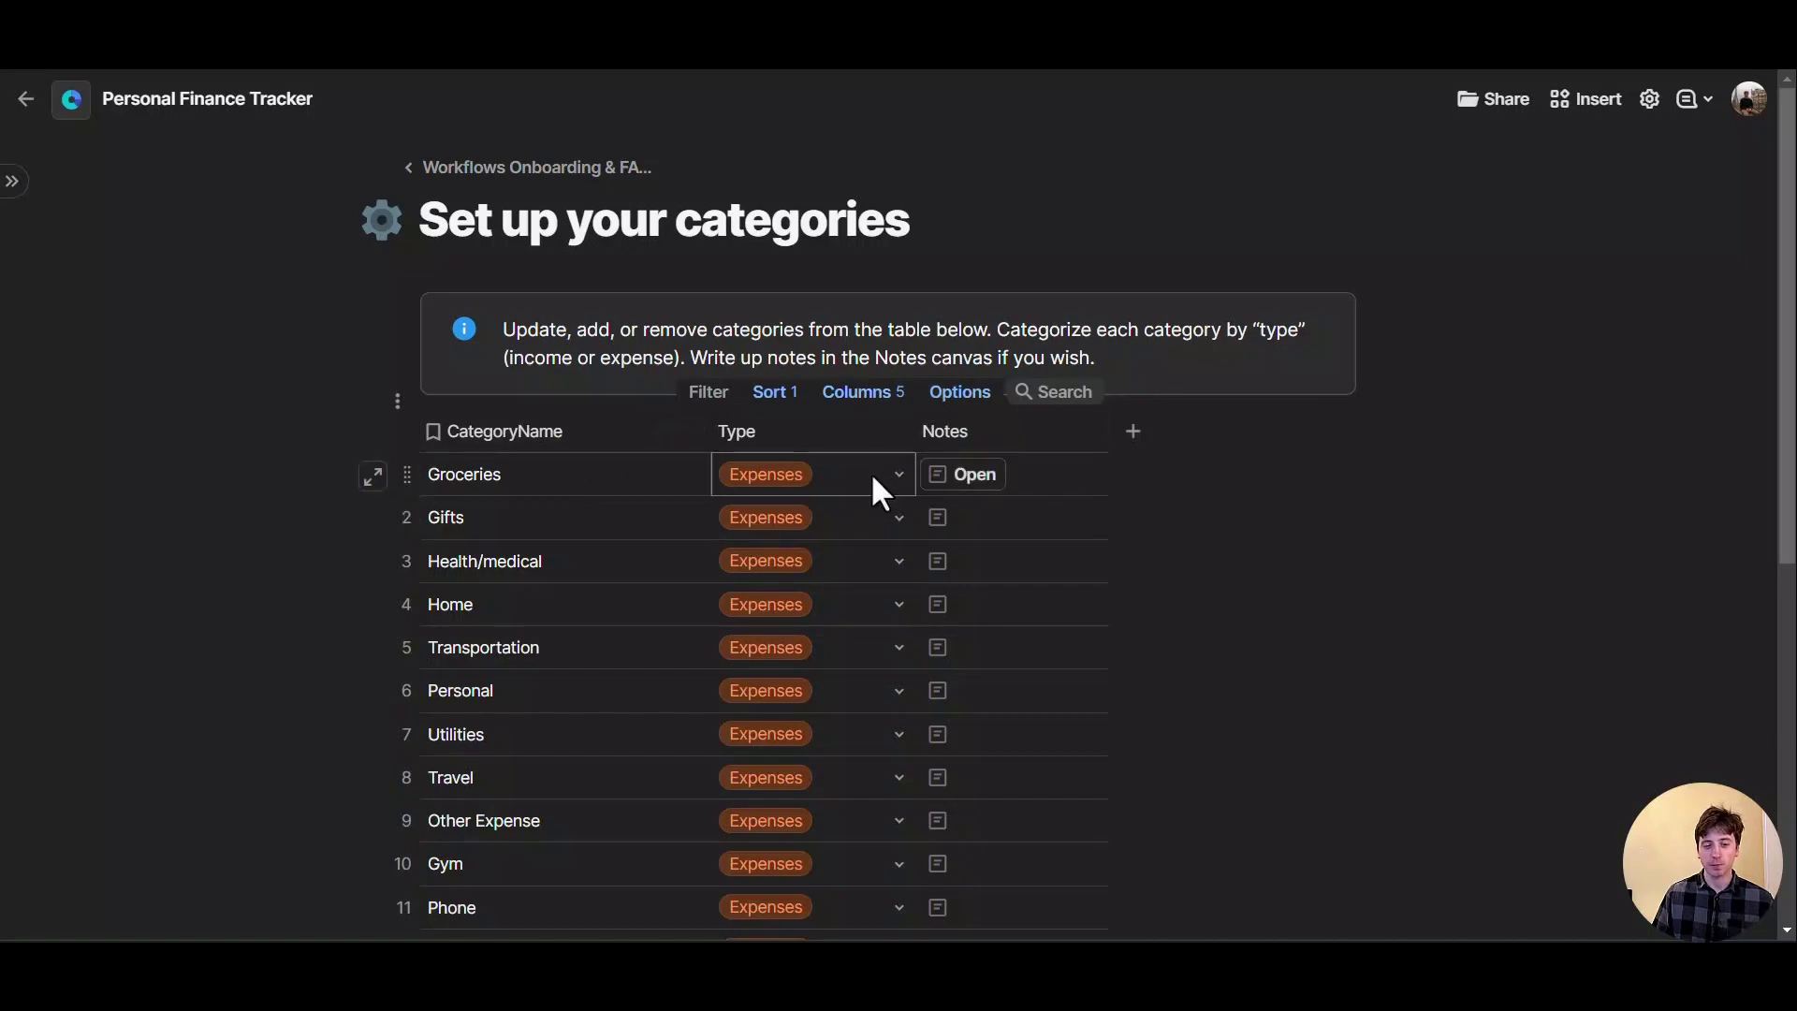
{"action": "scroll", "coordinate": [819, 524], "scroll_direction": "down", "scroll_amount": 6}
{"action": "scroll", "coordinate": [798, 463], "scroll_direction": "up", "scroll_amount": 8}
{"action": "left_click", "coordinate": [964, 474]}
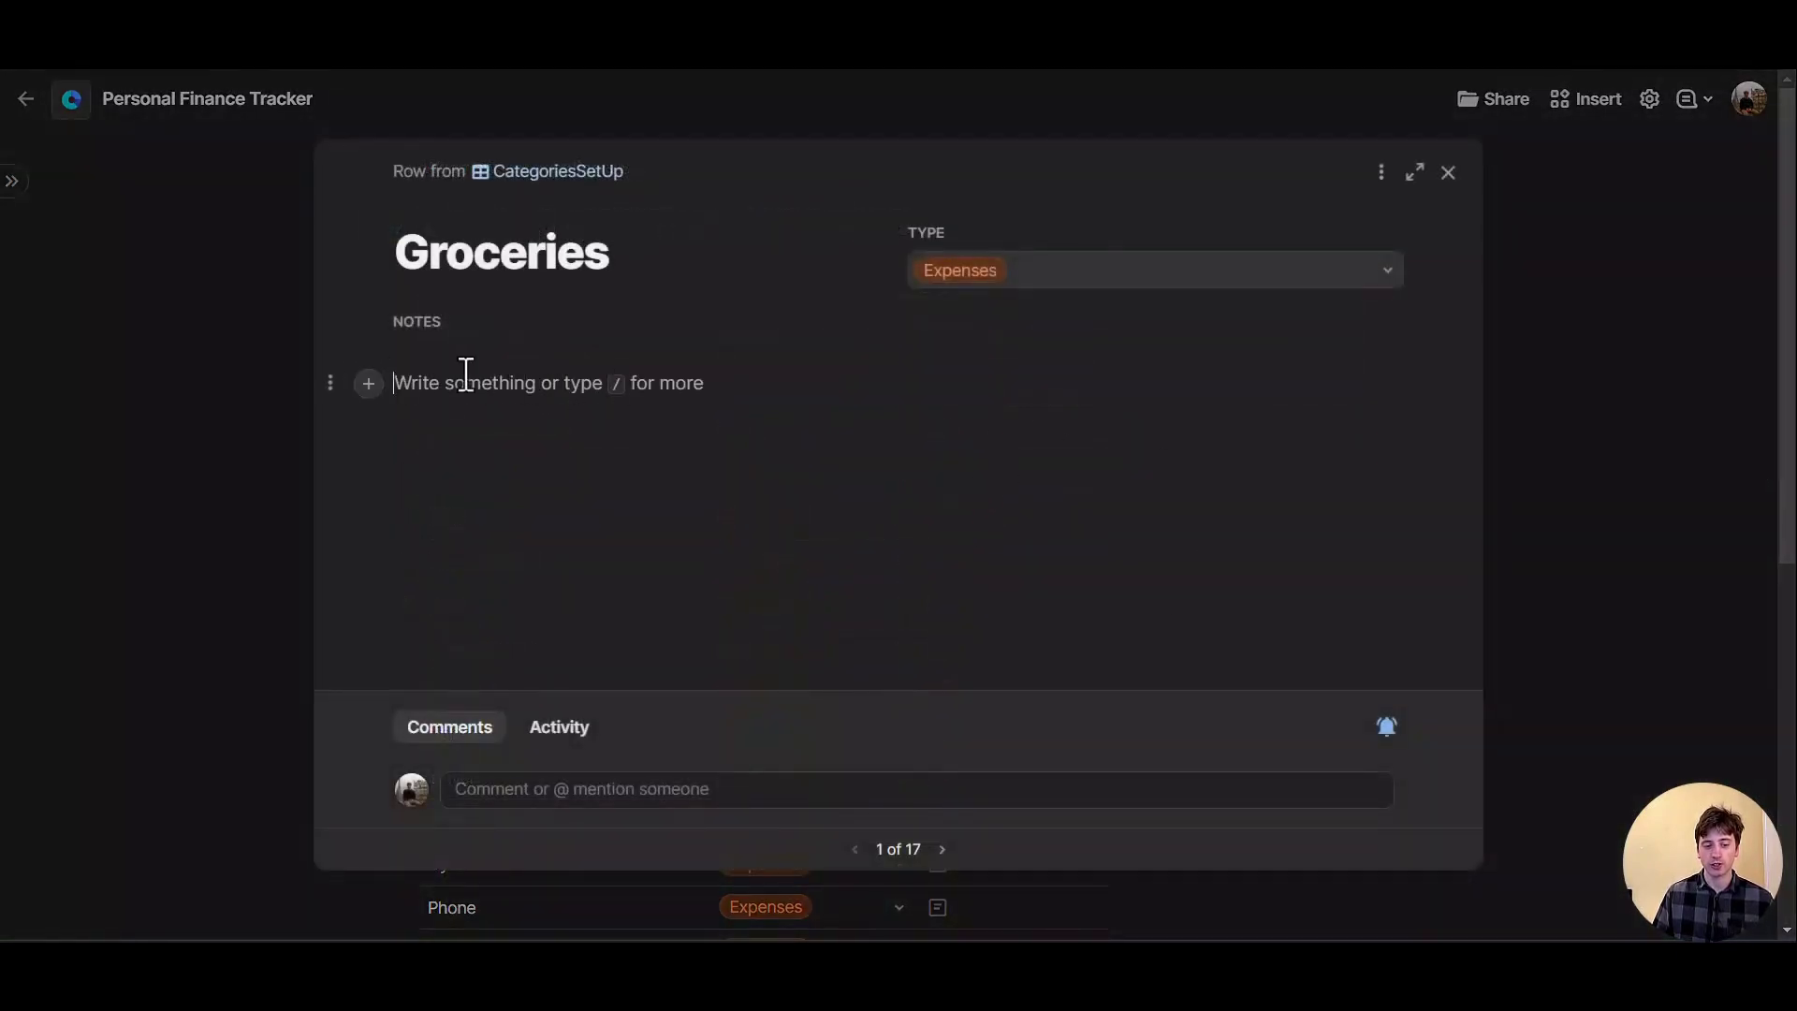
{"action": "key", "text": "Escape"}
{"action": "scroll", "coordinate": [590, 486], "scroll_direction": "down", "scroll_amount": 1}
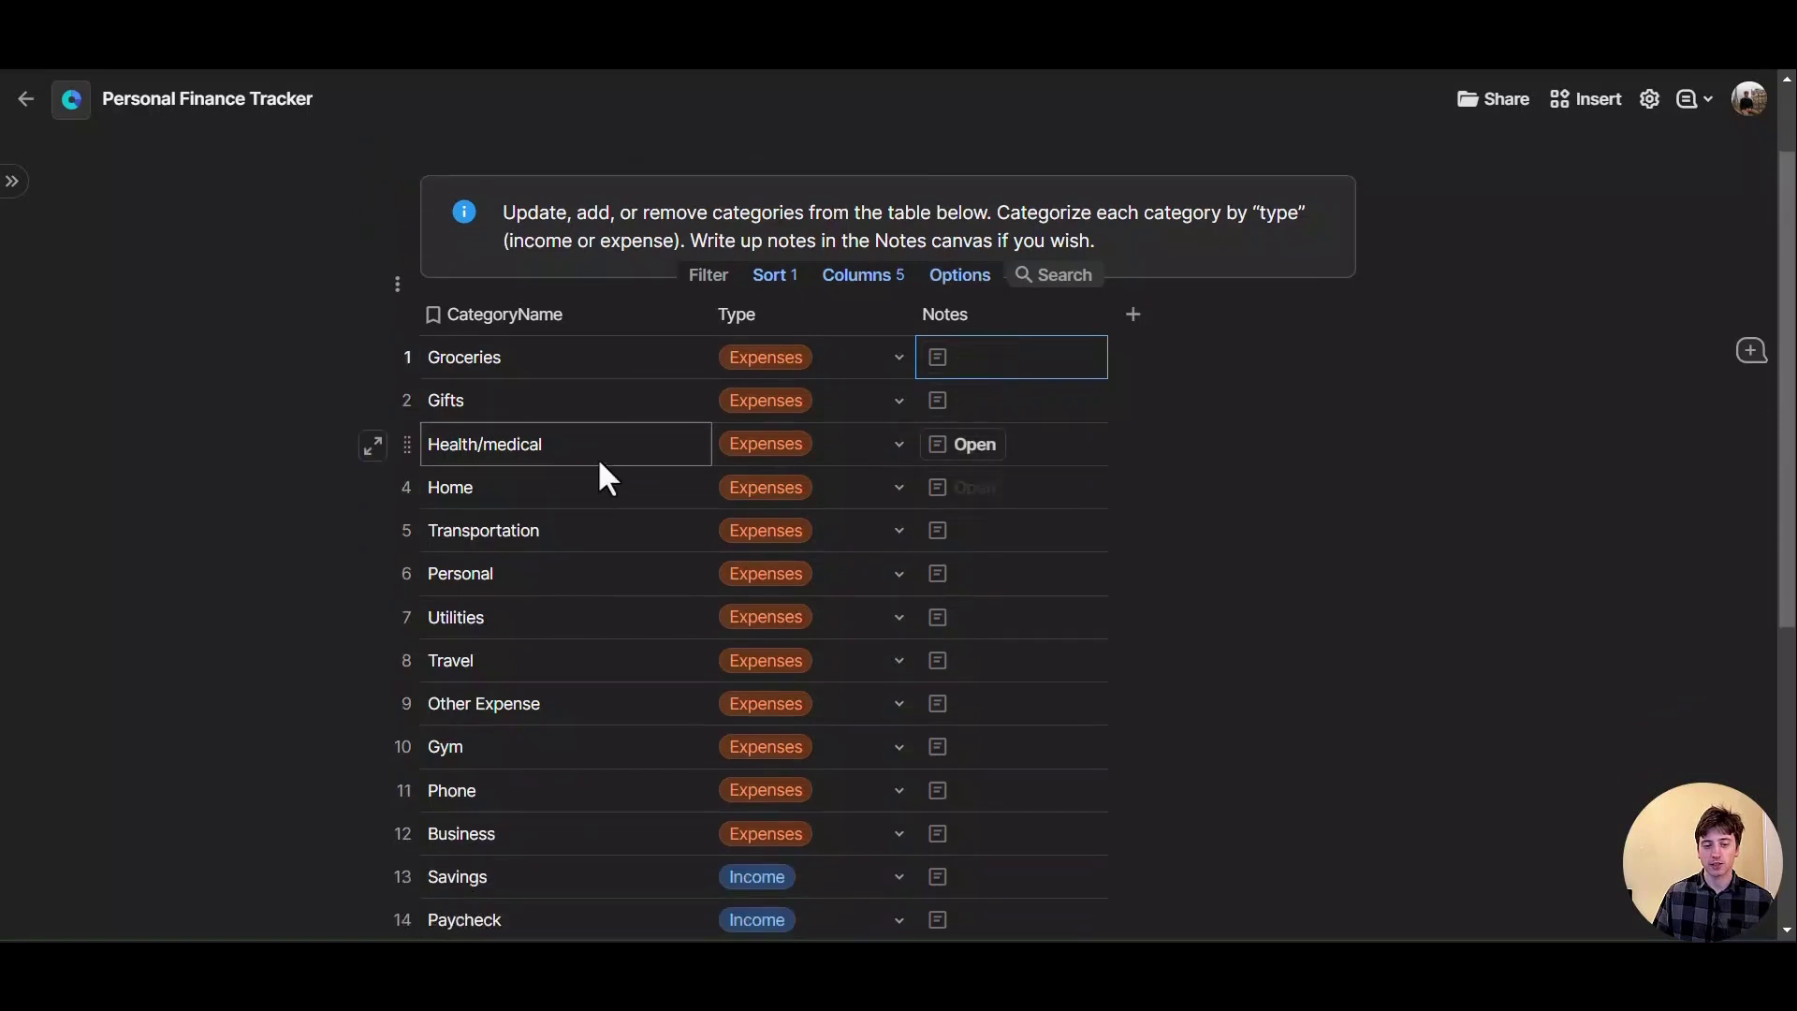
{"action": "scroll", "coordinate": [586, 460], "scroll_direction": "up", "scroll_amount": 1}
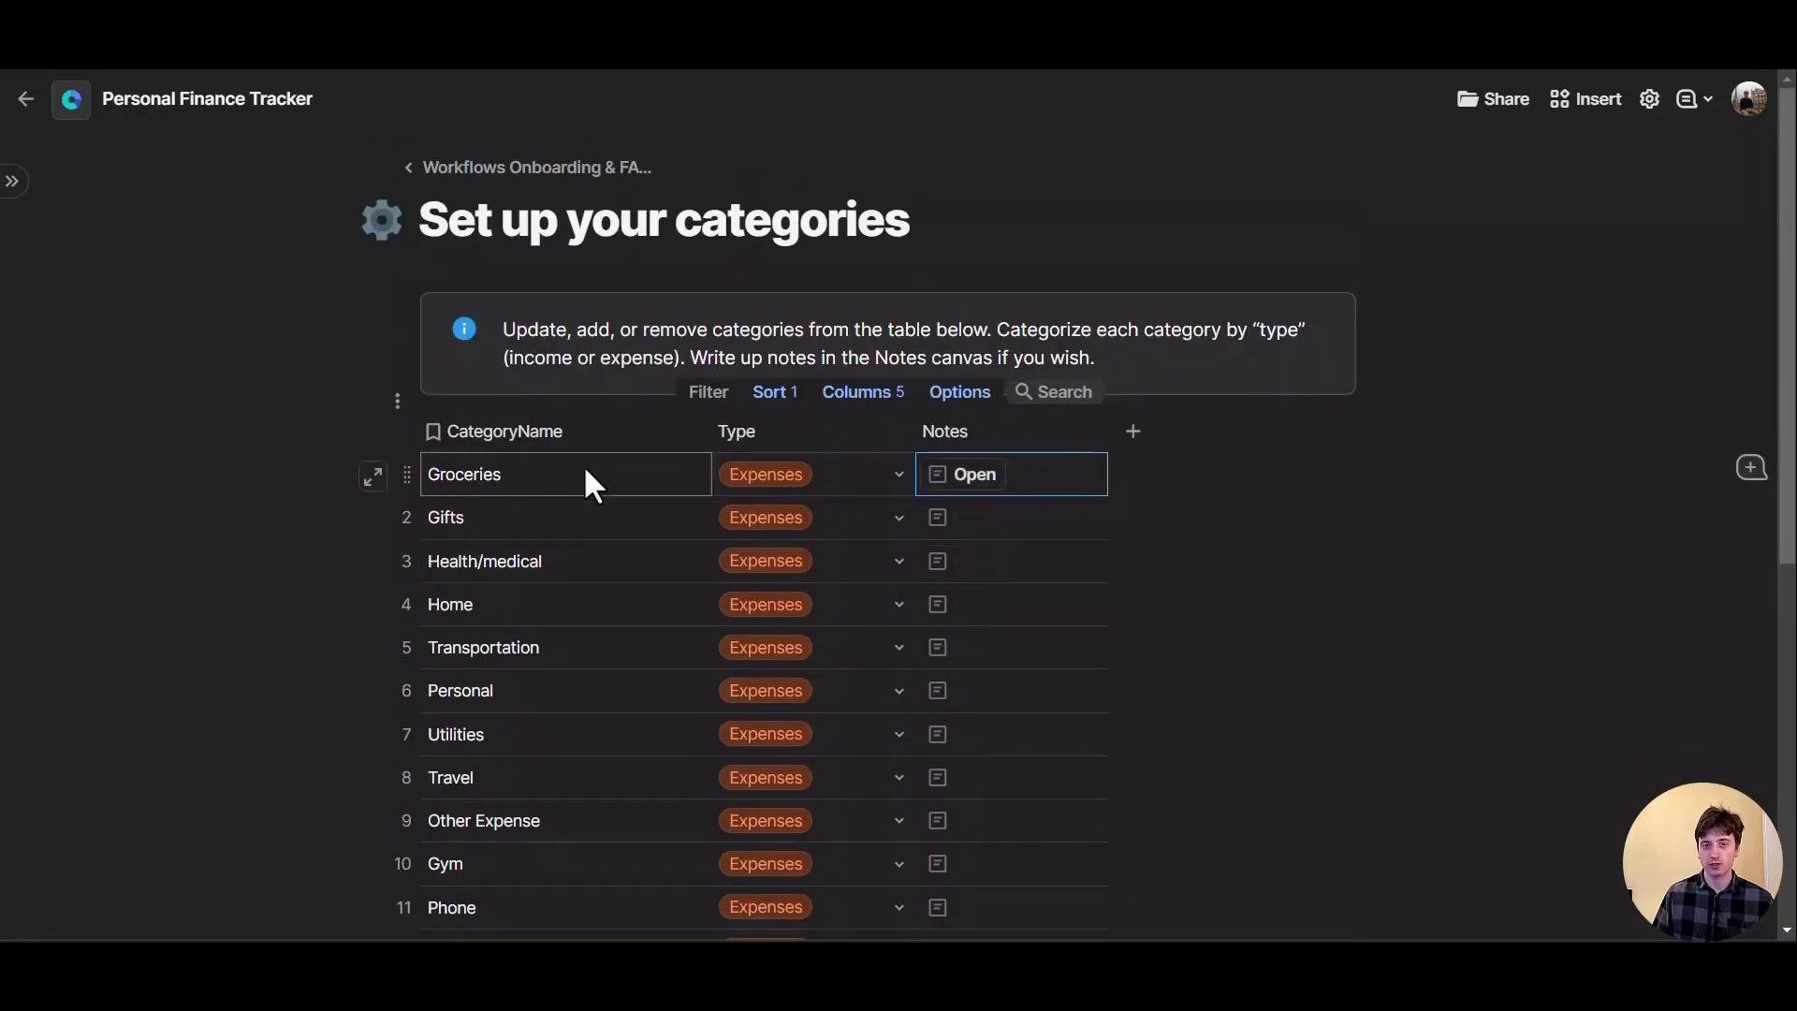
{"action": "scroll", "coordinate": [602, 509], "scroll_direction": "down", "scroll_amount": 1}
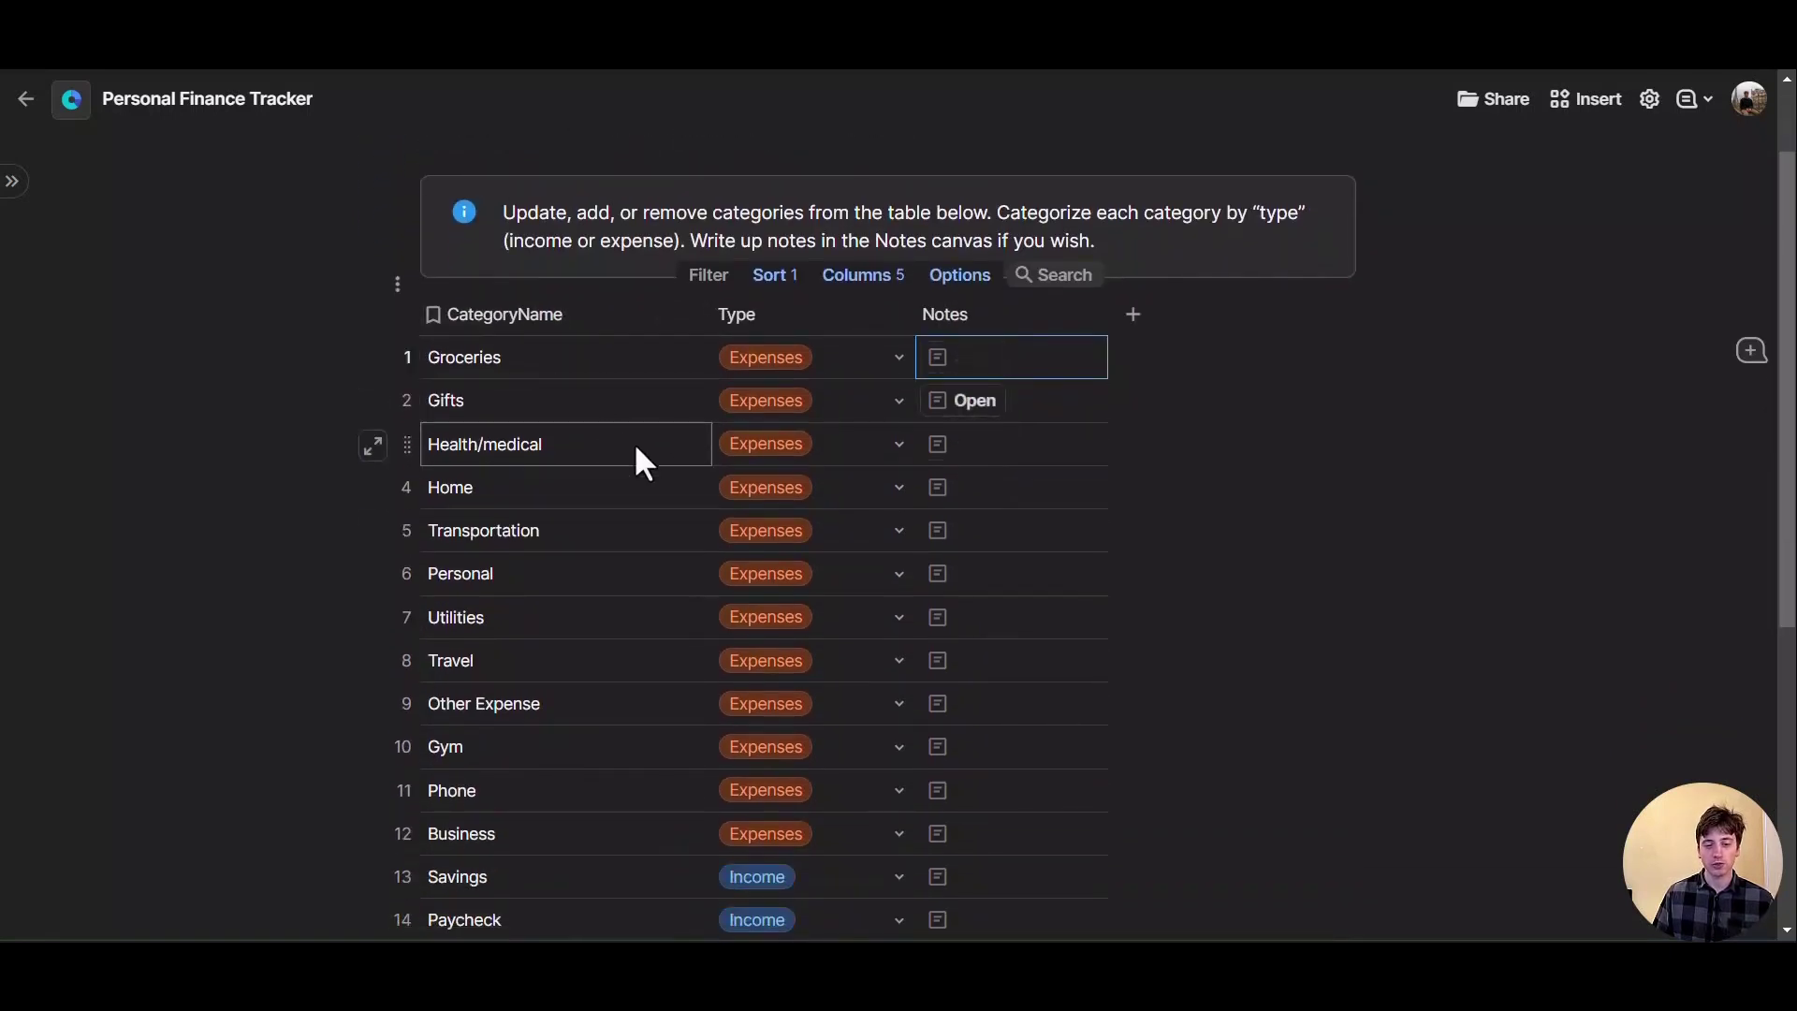
{"action": "left_click", "coordinate": [406, 357]}
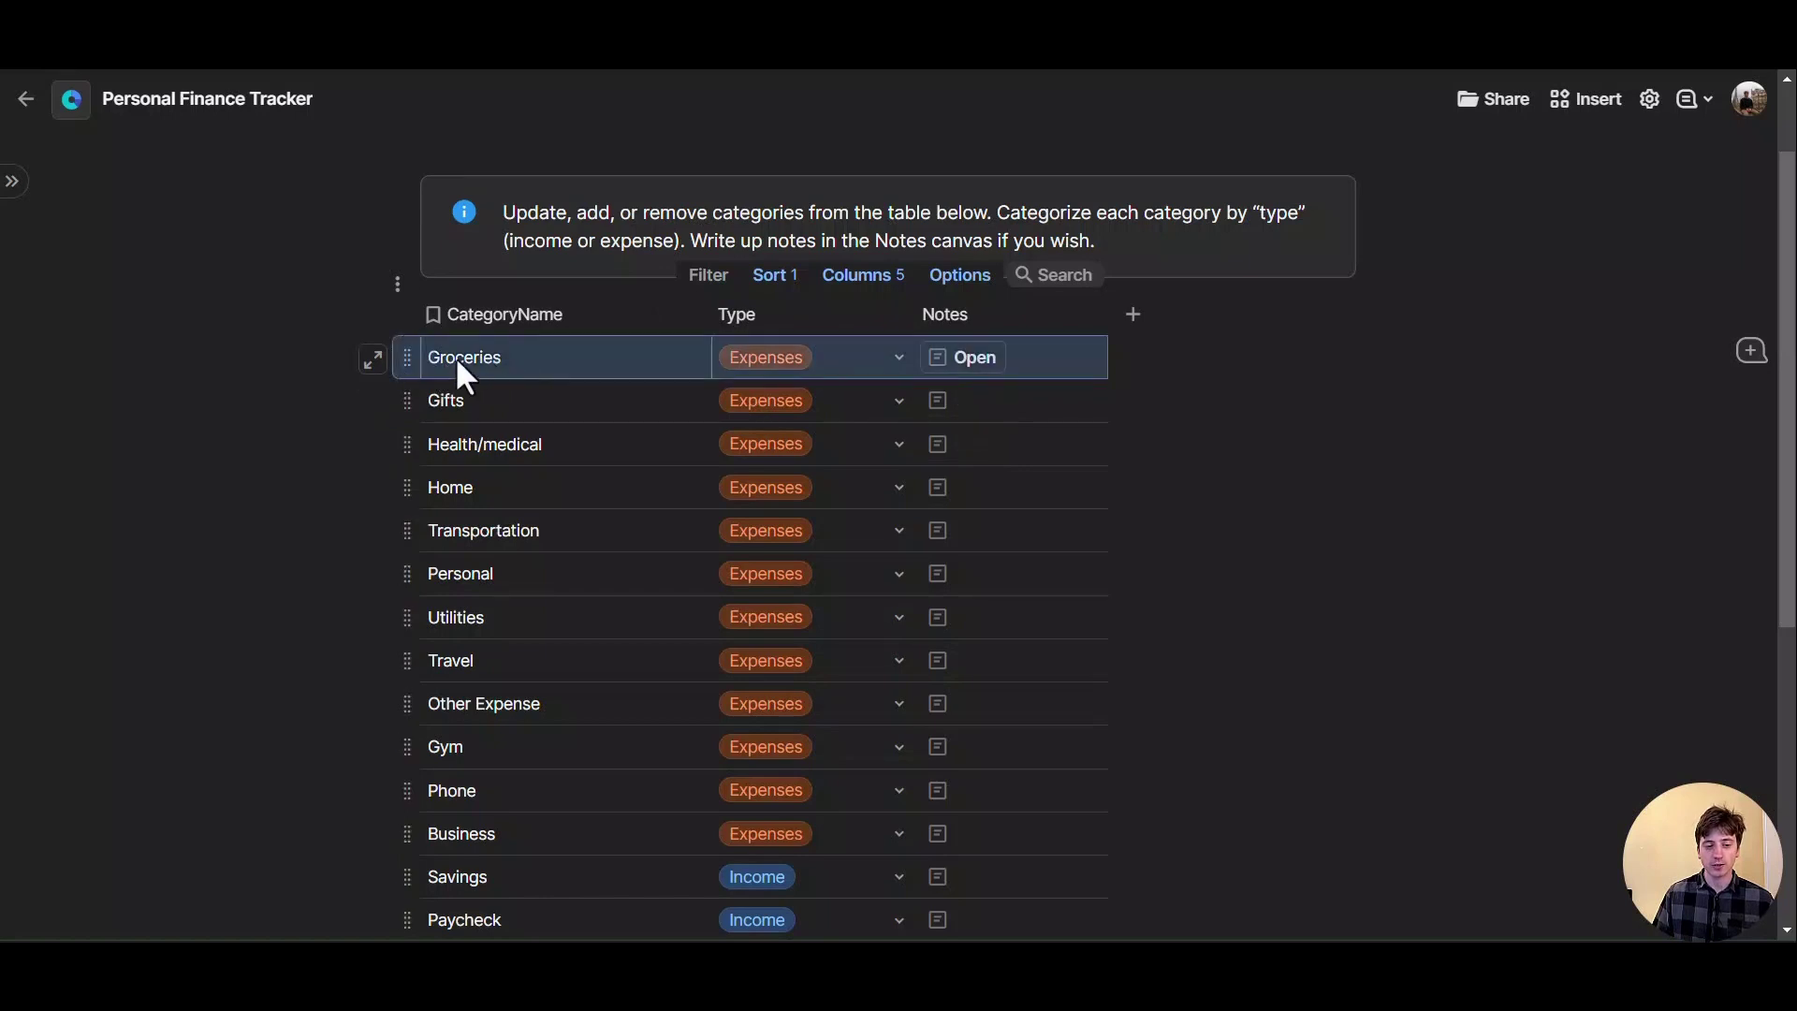
{"action": "left_click", "coordinate": [404, 355]}
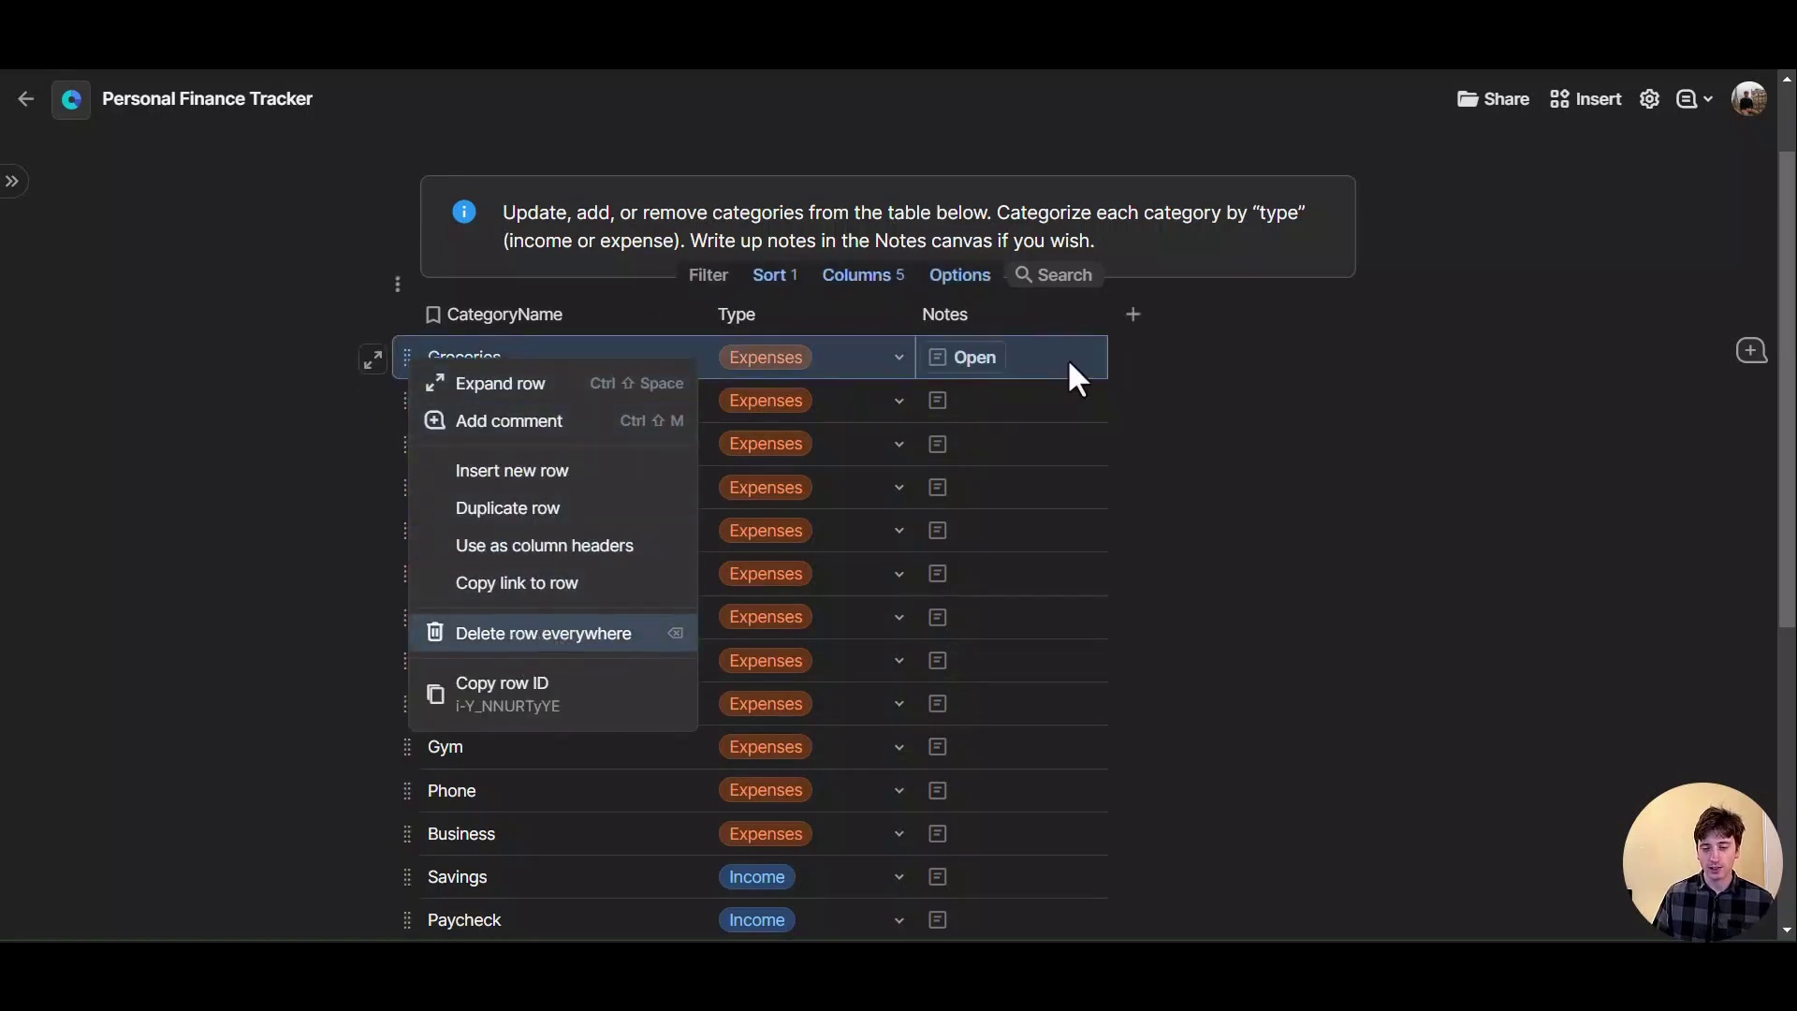
{"action": "scroll", "coordinate": [1123, 329], "scroll_direction": "down", "scroll_amount": 3}
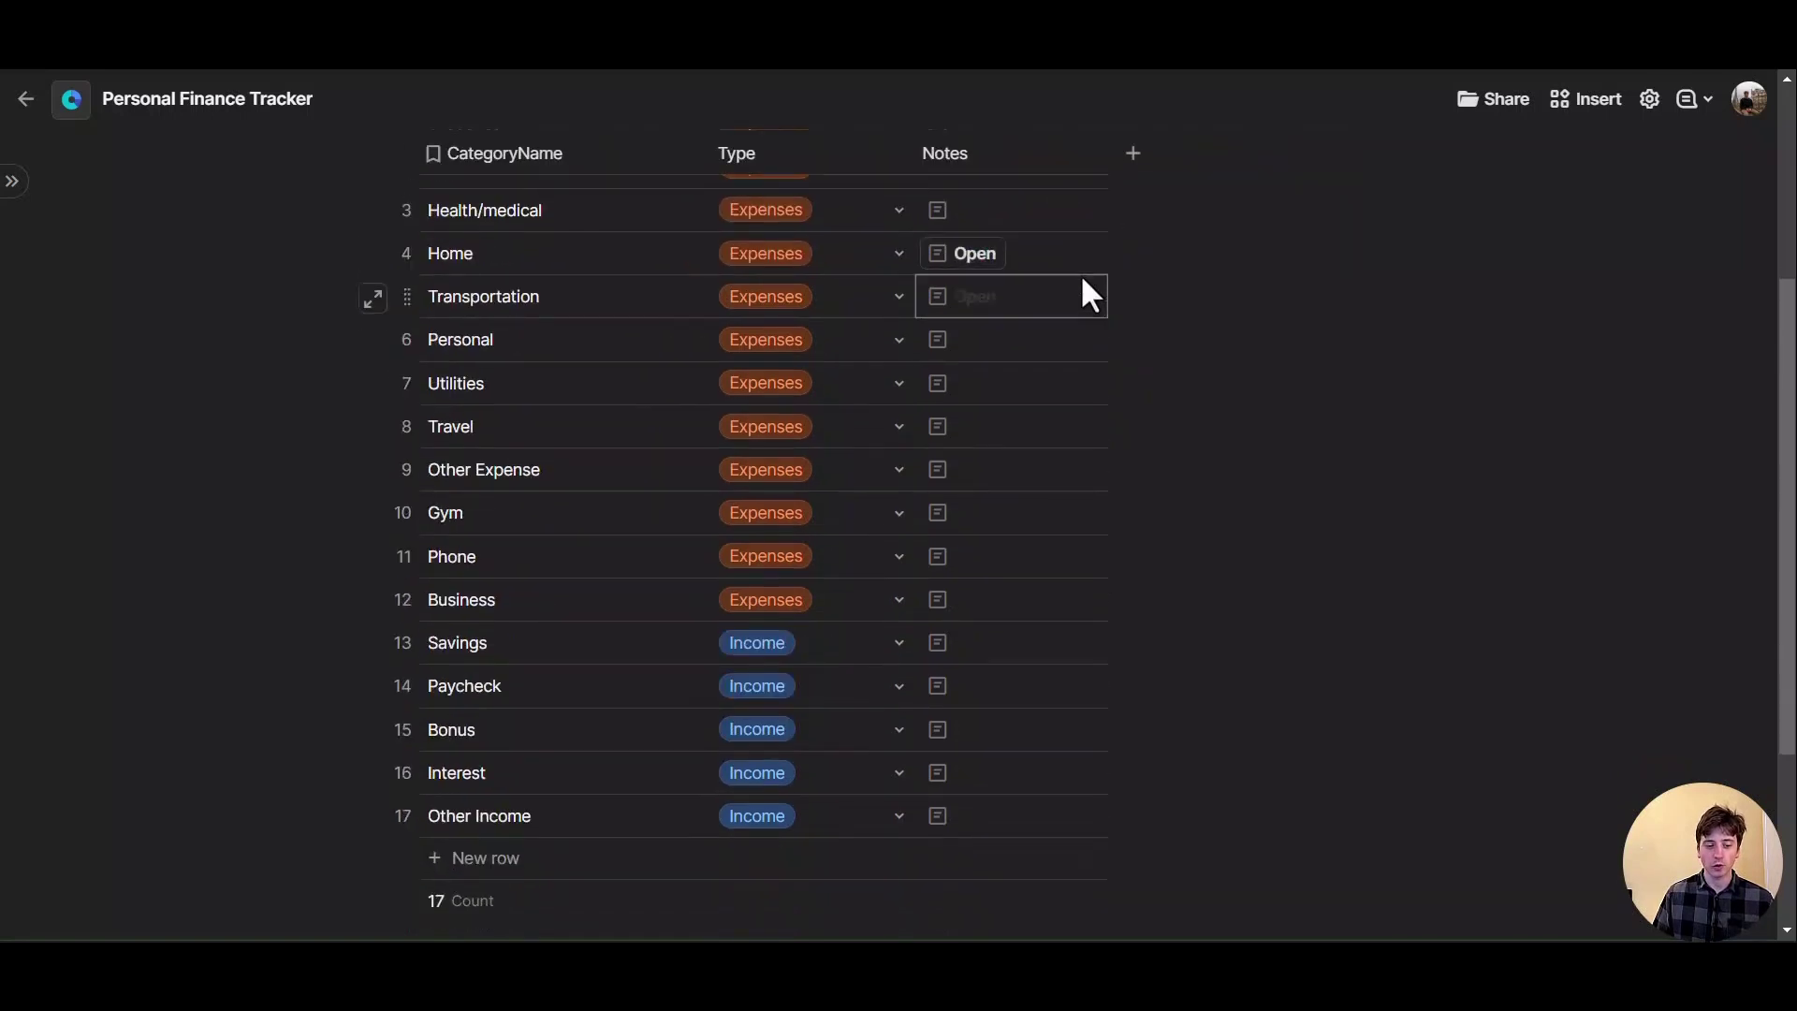
{"action": "scroll", "coordinate": [487, 767], "scroll_direction": "down", "scroll_amount": 1}
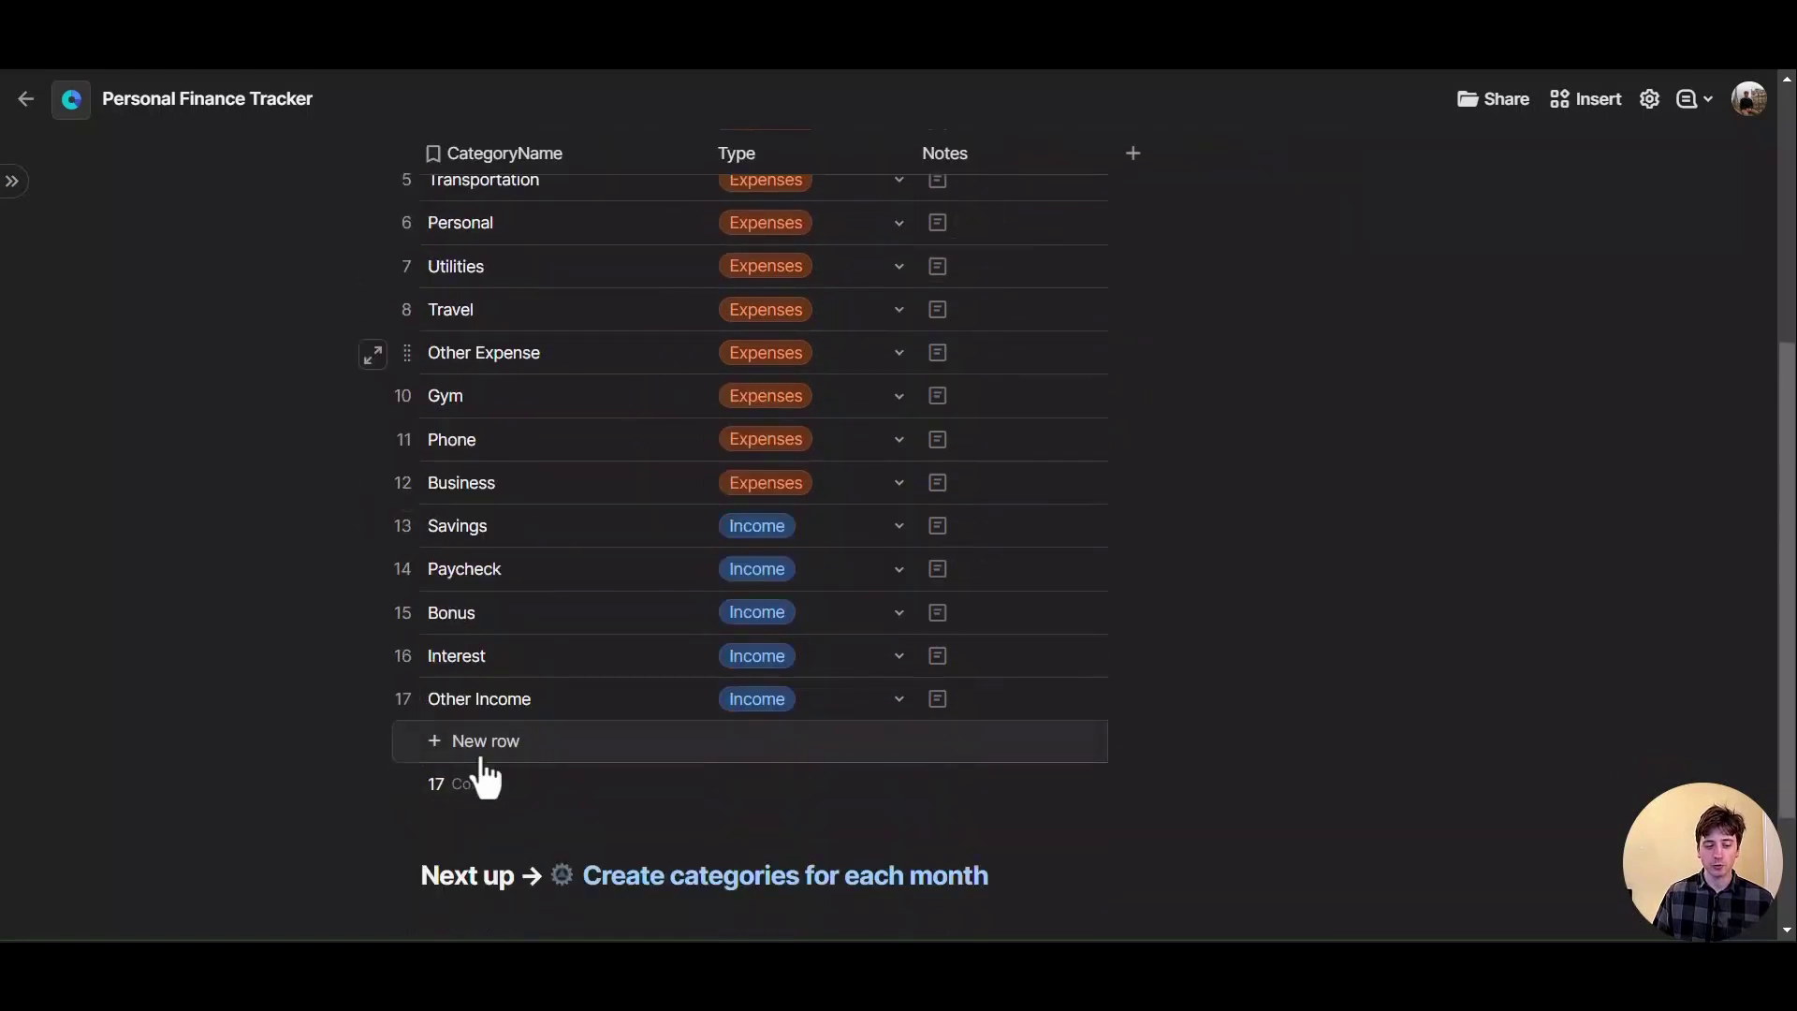
{"action": "left_click", "coordinate": [529, 700]}
{"action": "key", "text": "Up"}
{"action": "key", "text": "Up"}
{"action": "key", "text": "Up"}
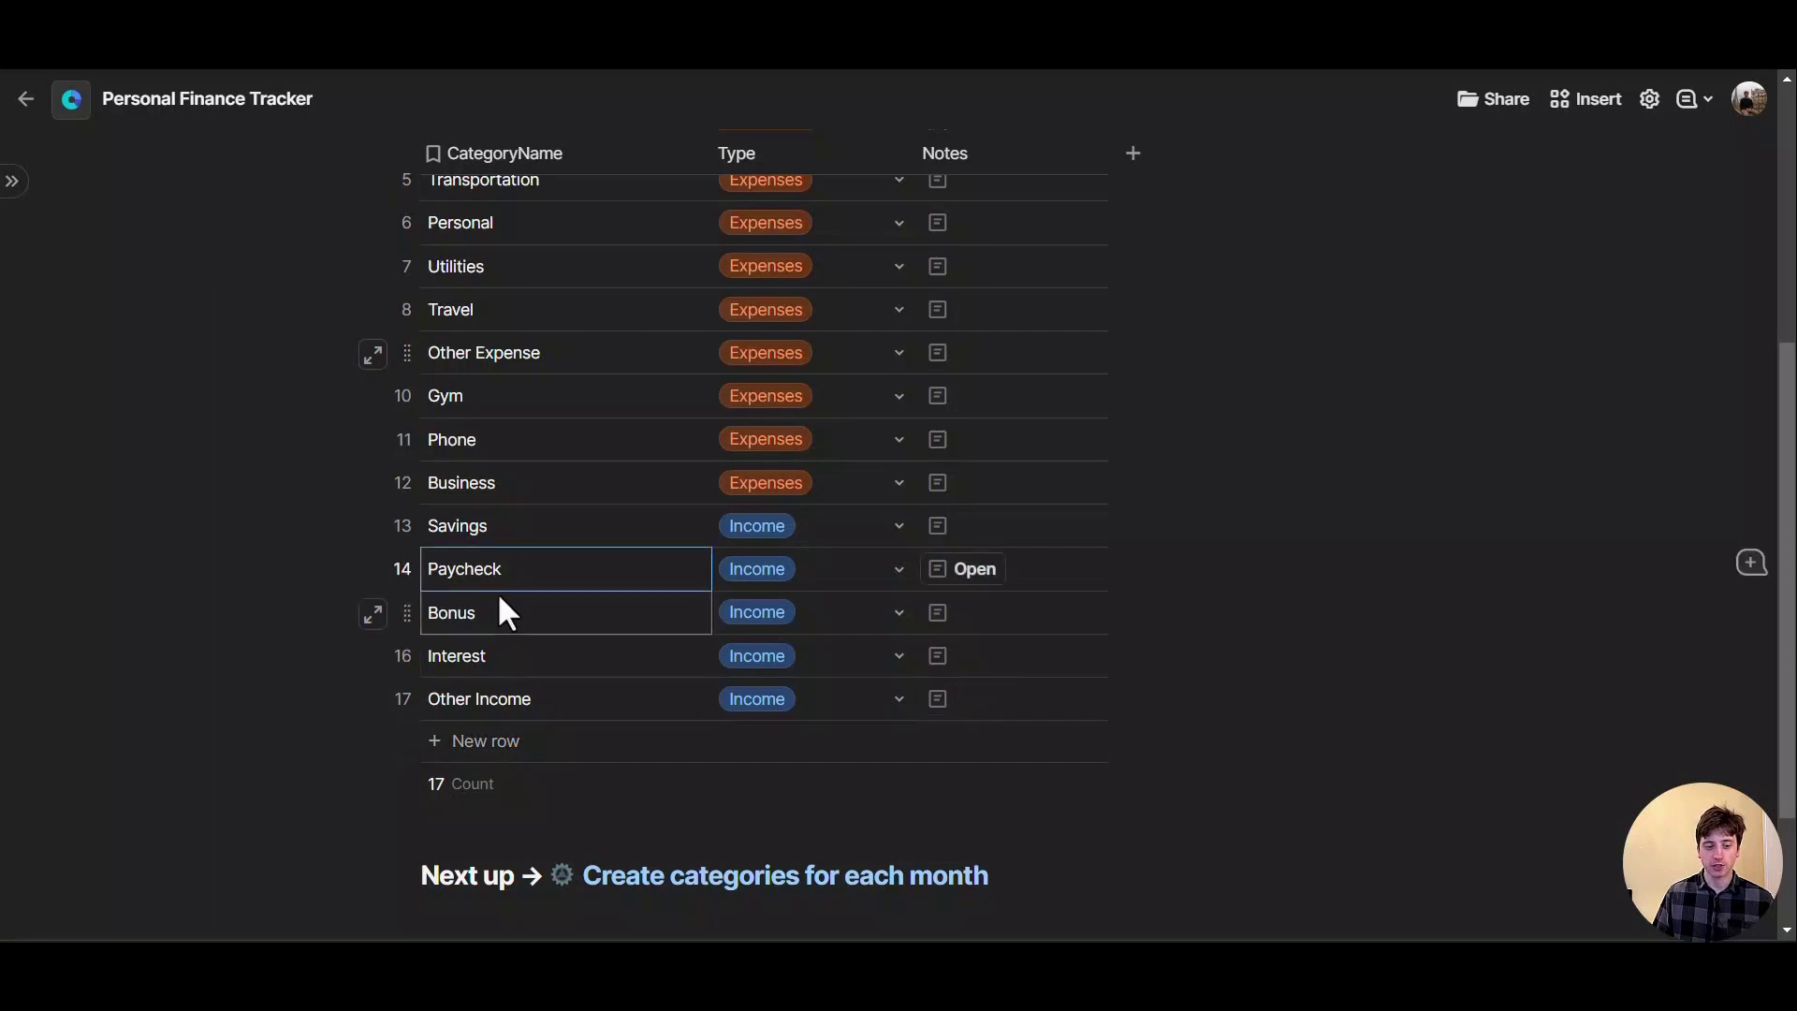
{"action": "double_click", "coordinate": [488, 566]}
{"action": "key", "text": "Escape"}
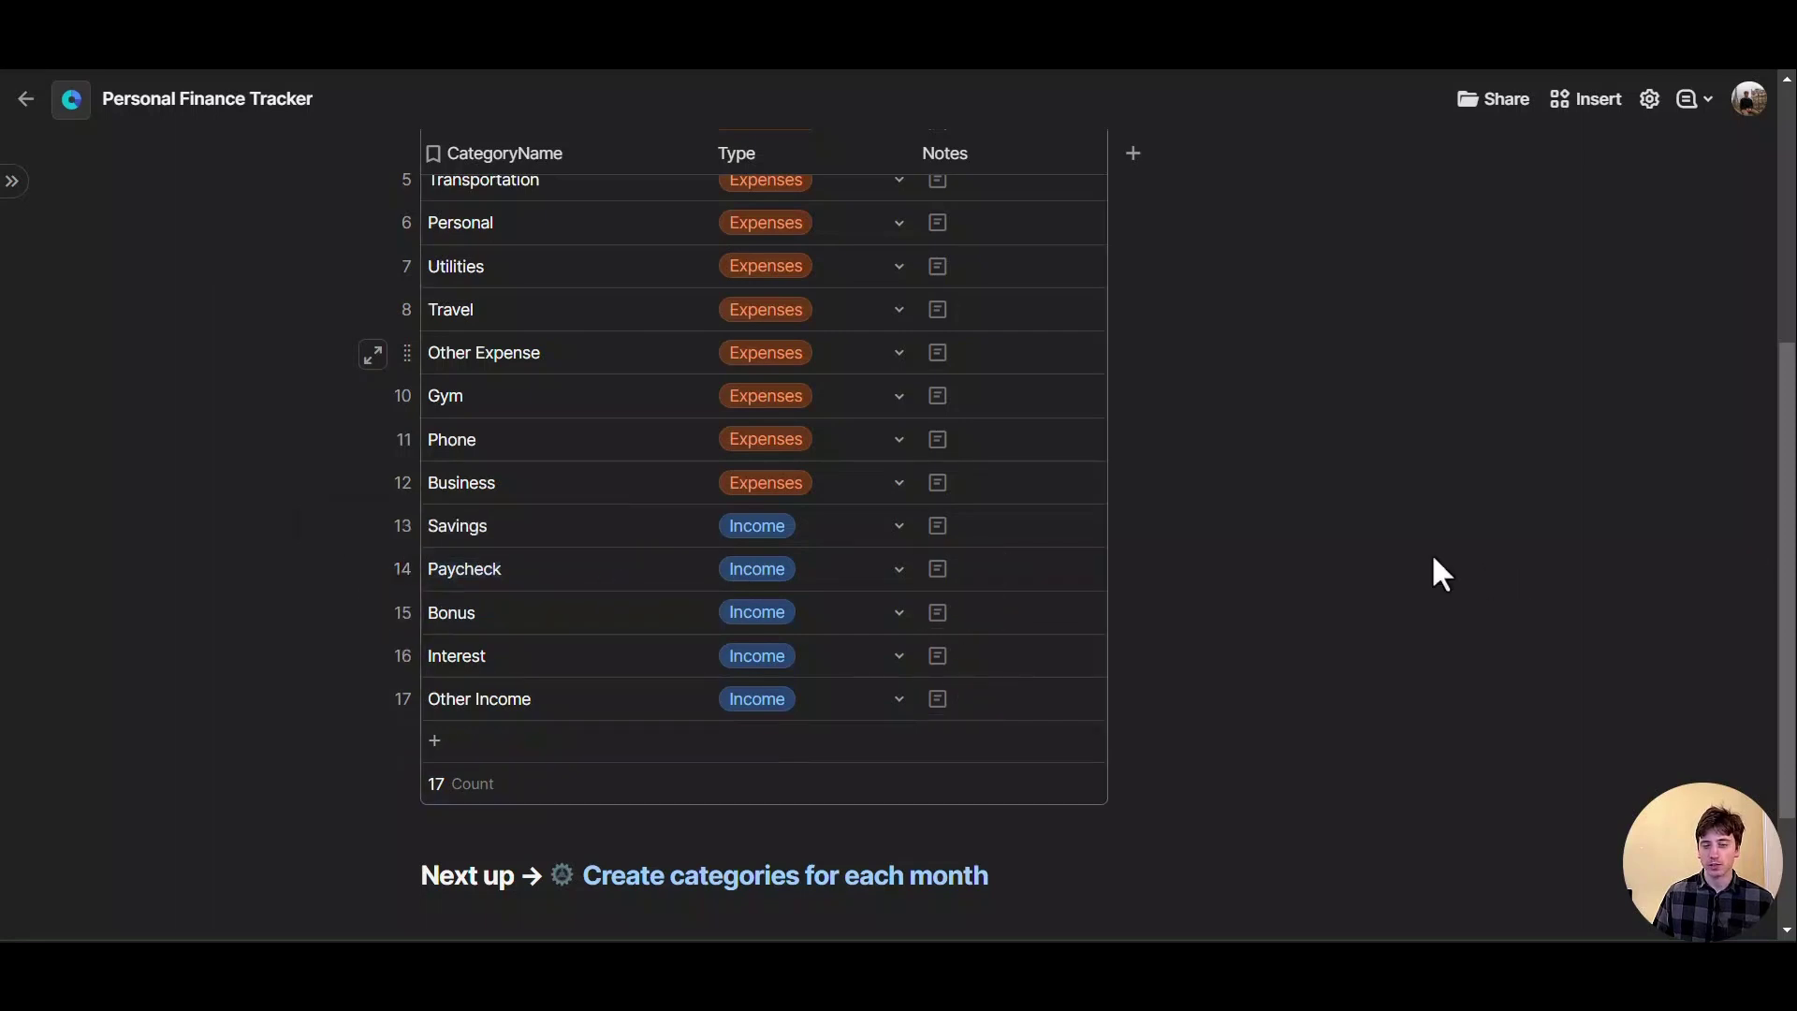
{"action": "left_click", "coordinate": [538, 255]}
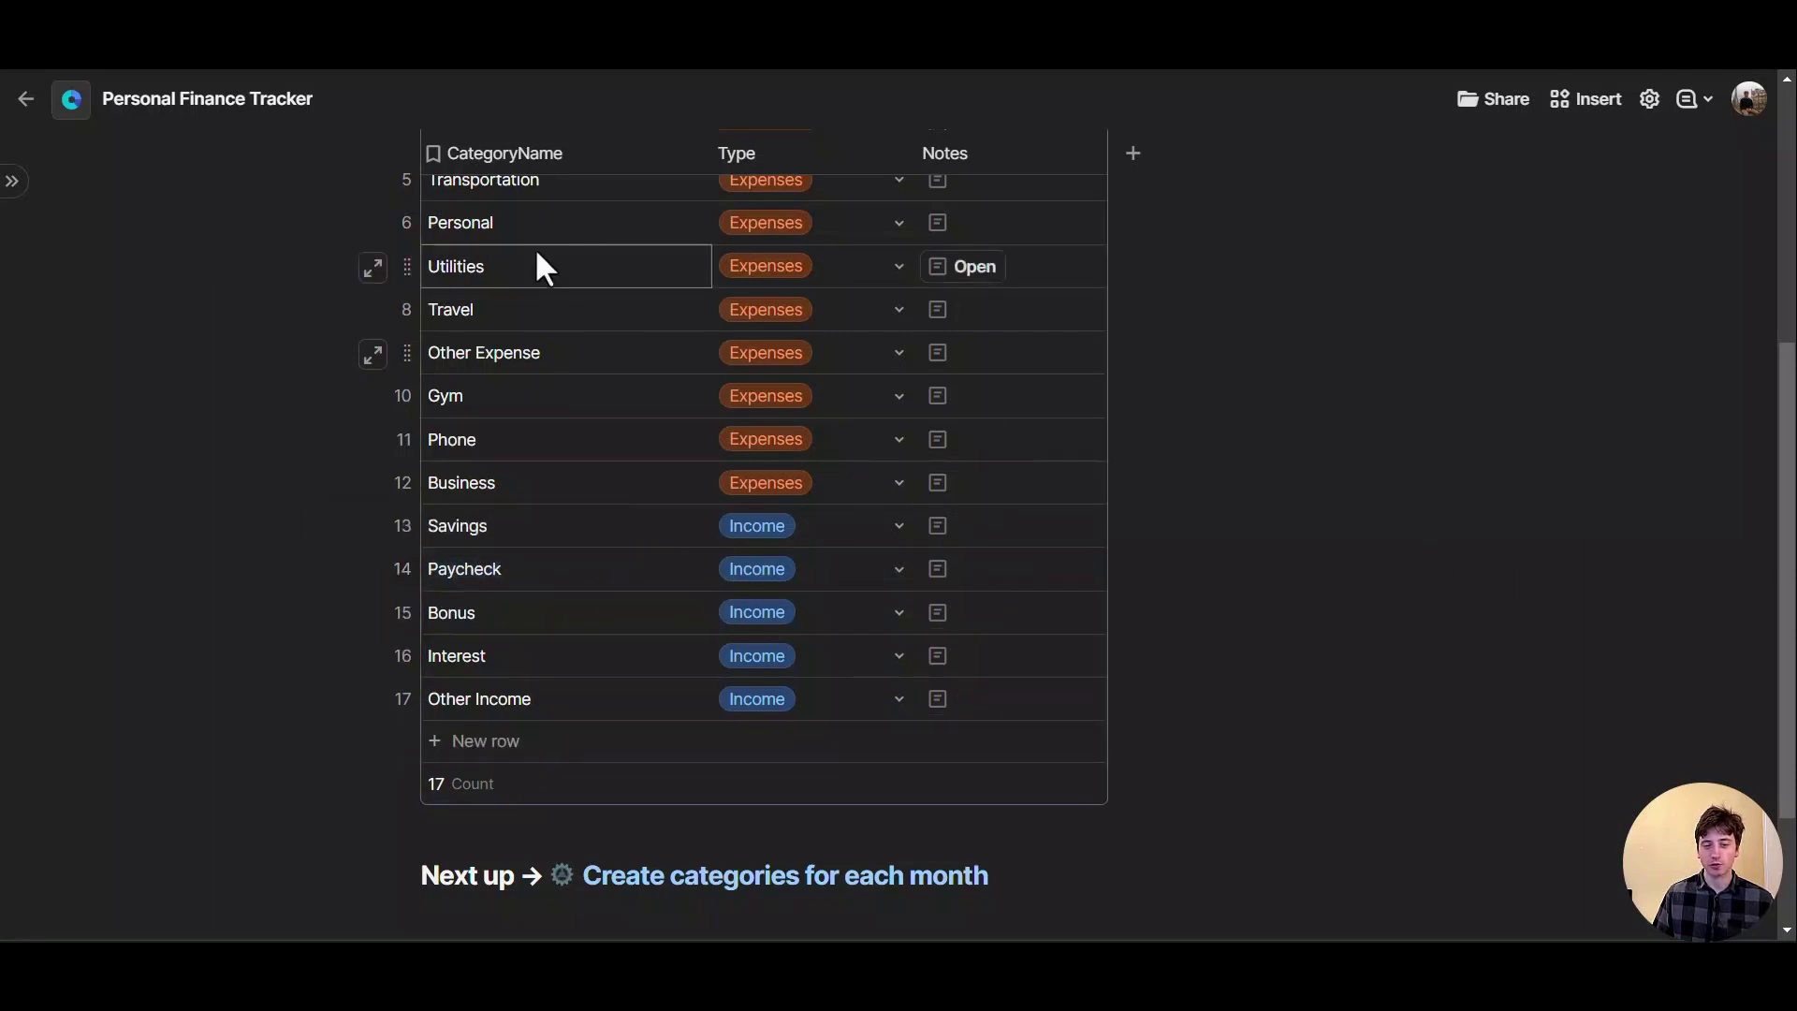
{"action": "left_click", "coordinate": [500, 352]}
{"action": "left_click", "coordinate": [610, 447]}
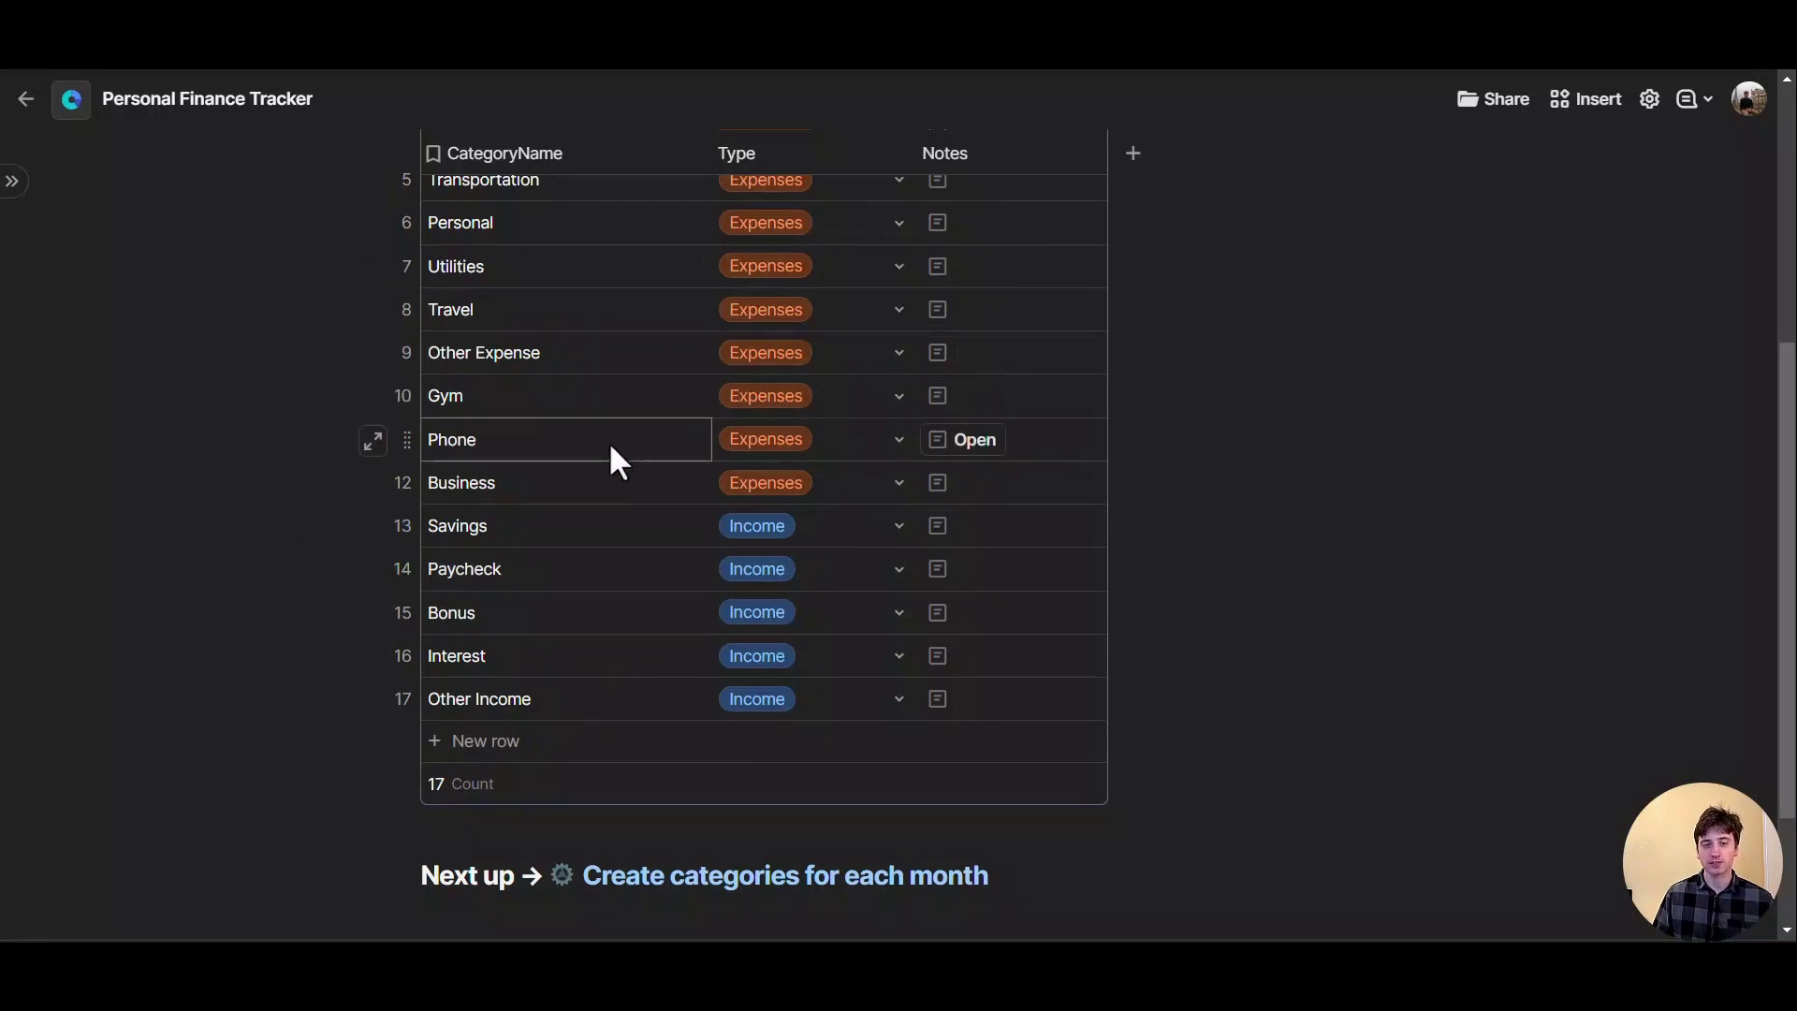
{"action": "scroll", "coordinate": [608, 450], "scroll_direction": "down", "scroll_amount": 2}
{"action": "mouse_move", "coordinate": [742, 709]}
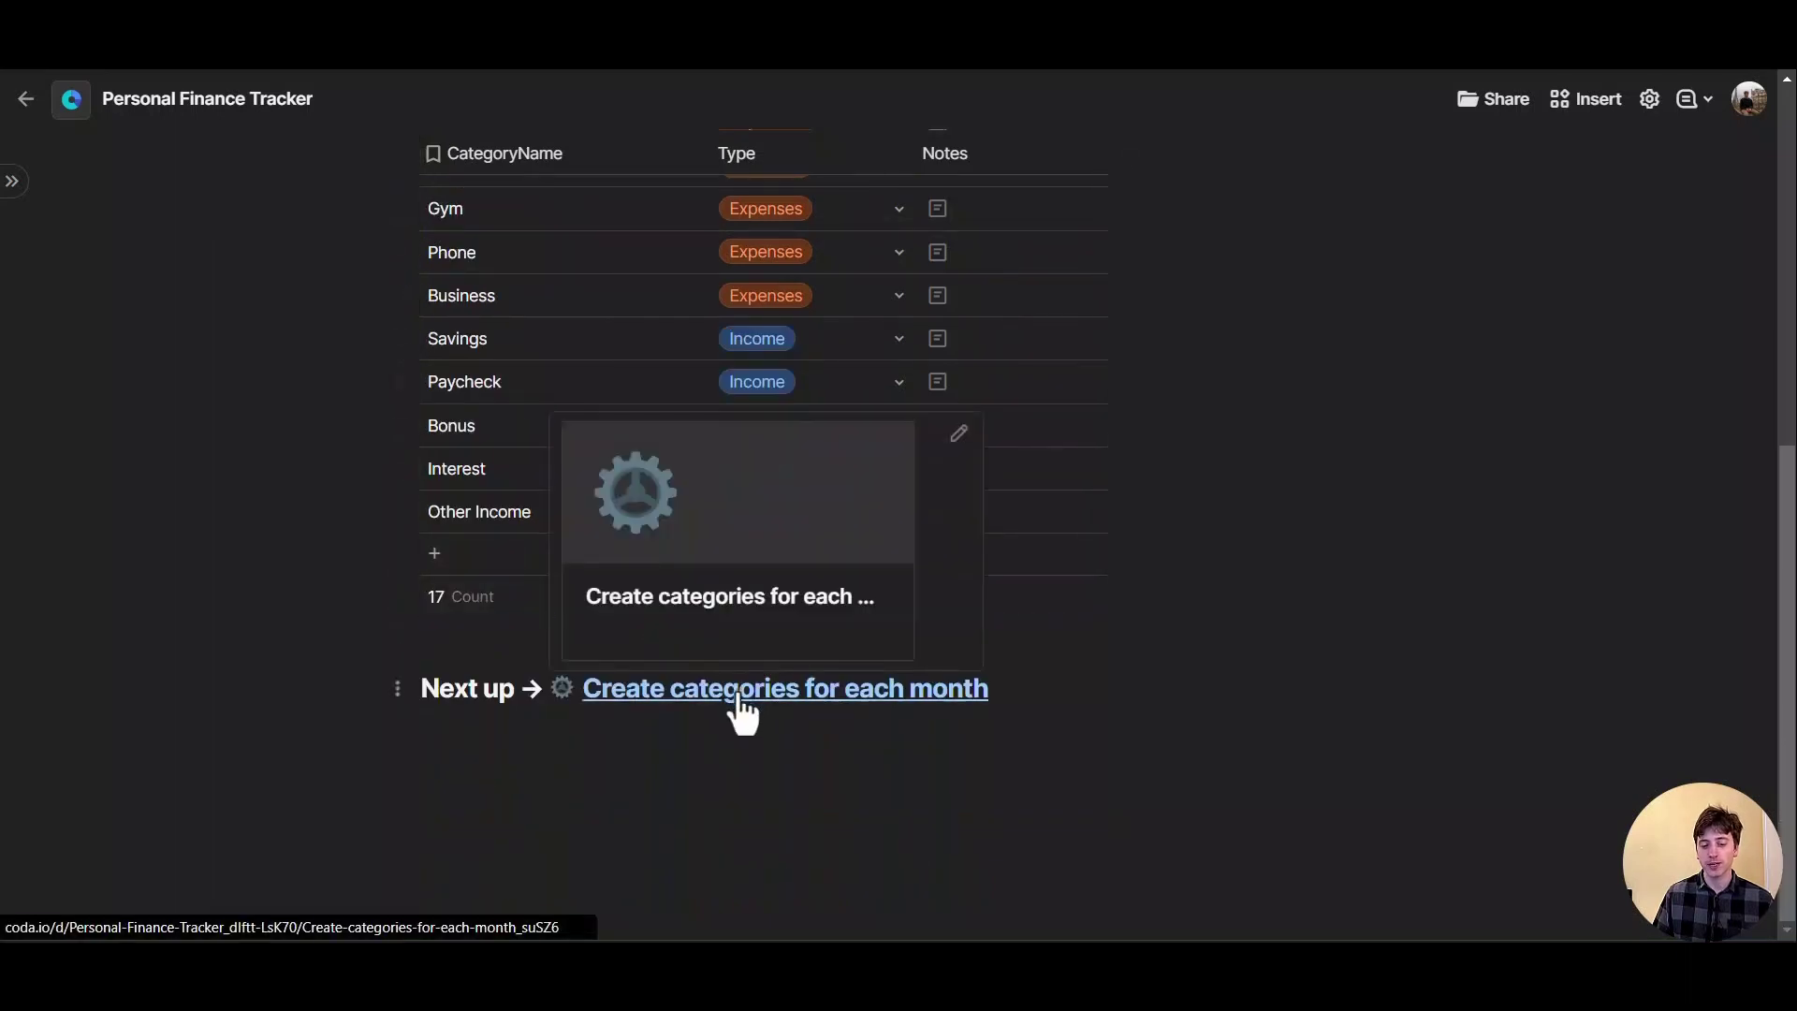
{"action": "left_click", "coordinate": [742, 697]}
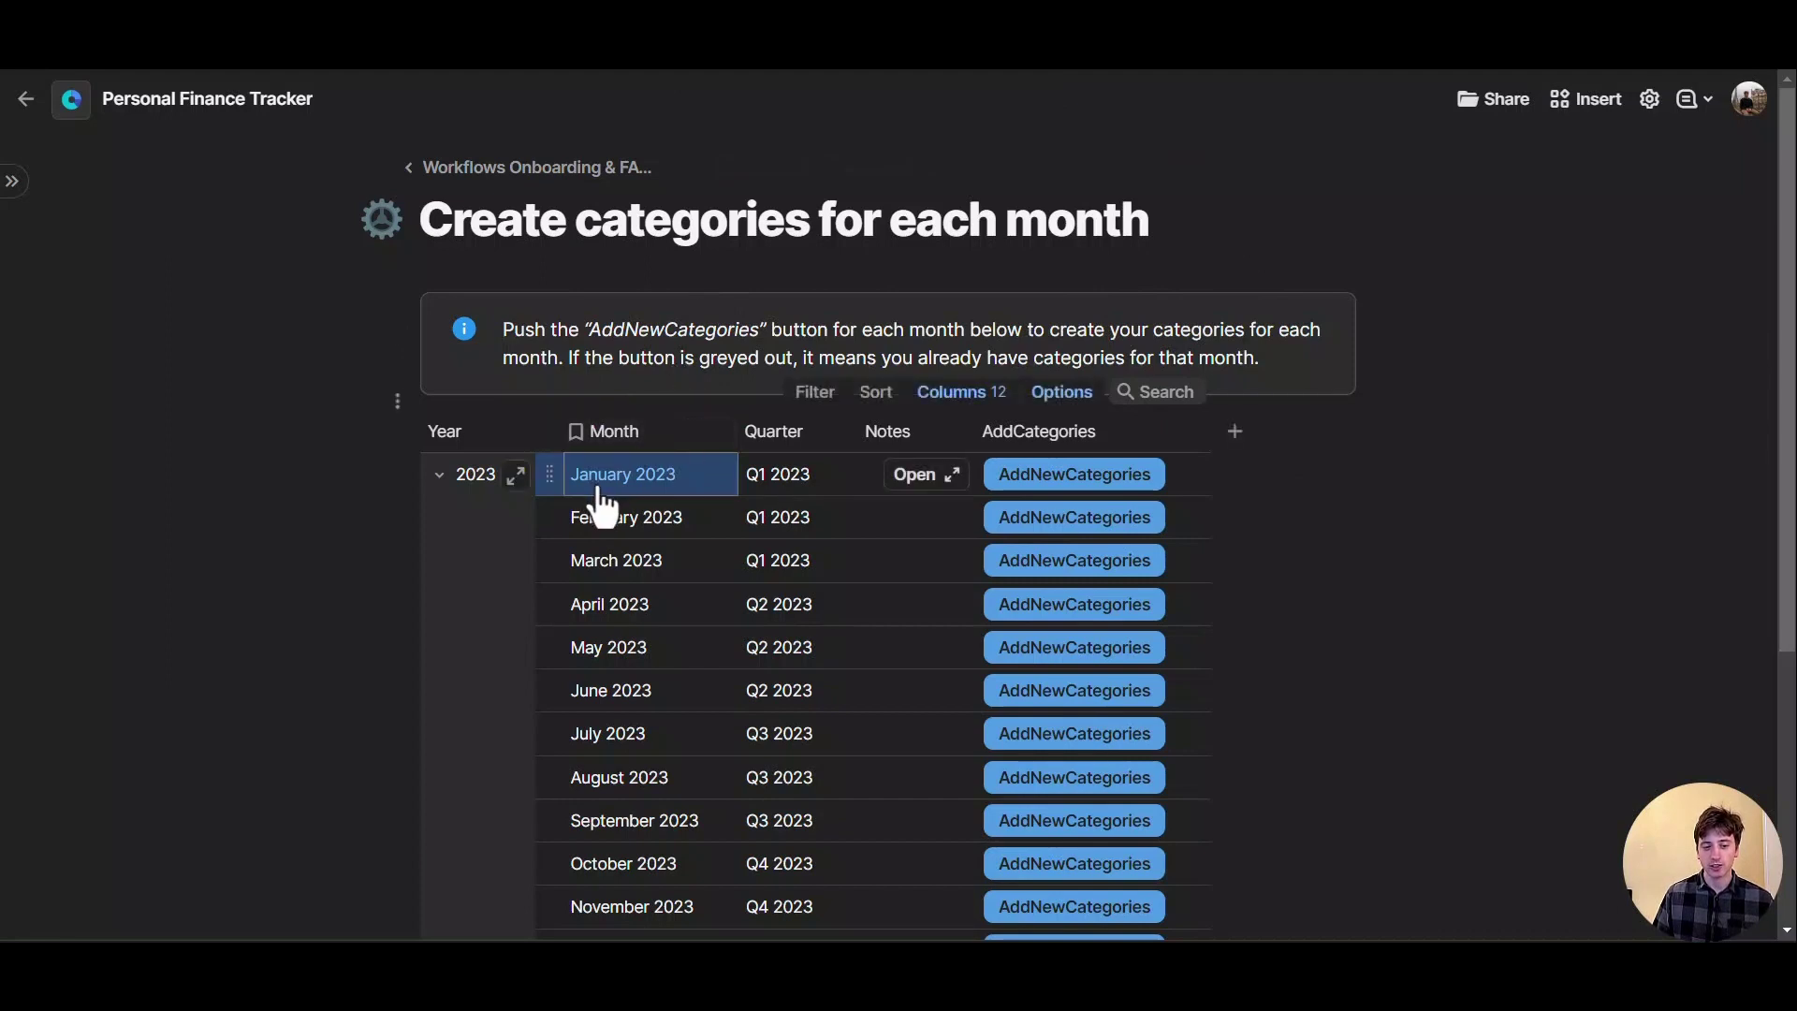
Create January 2023's 17 category rows with AddNewCategories, dismiss the notice, and show the page list
{"action": "scroll", "coordinate": [600, 496], "scroll_direction": "down", "scroll_amount": 2}
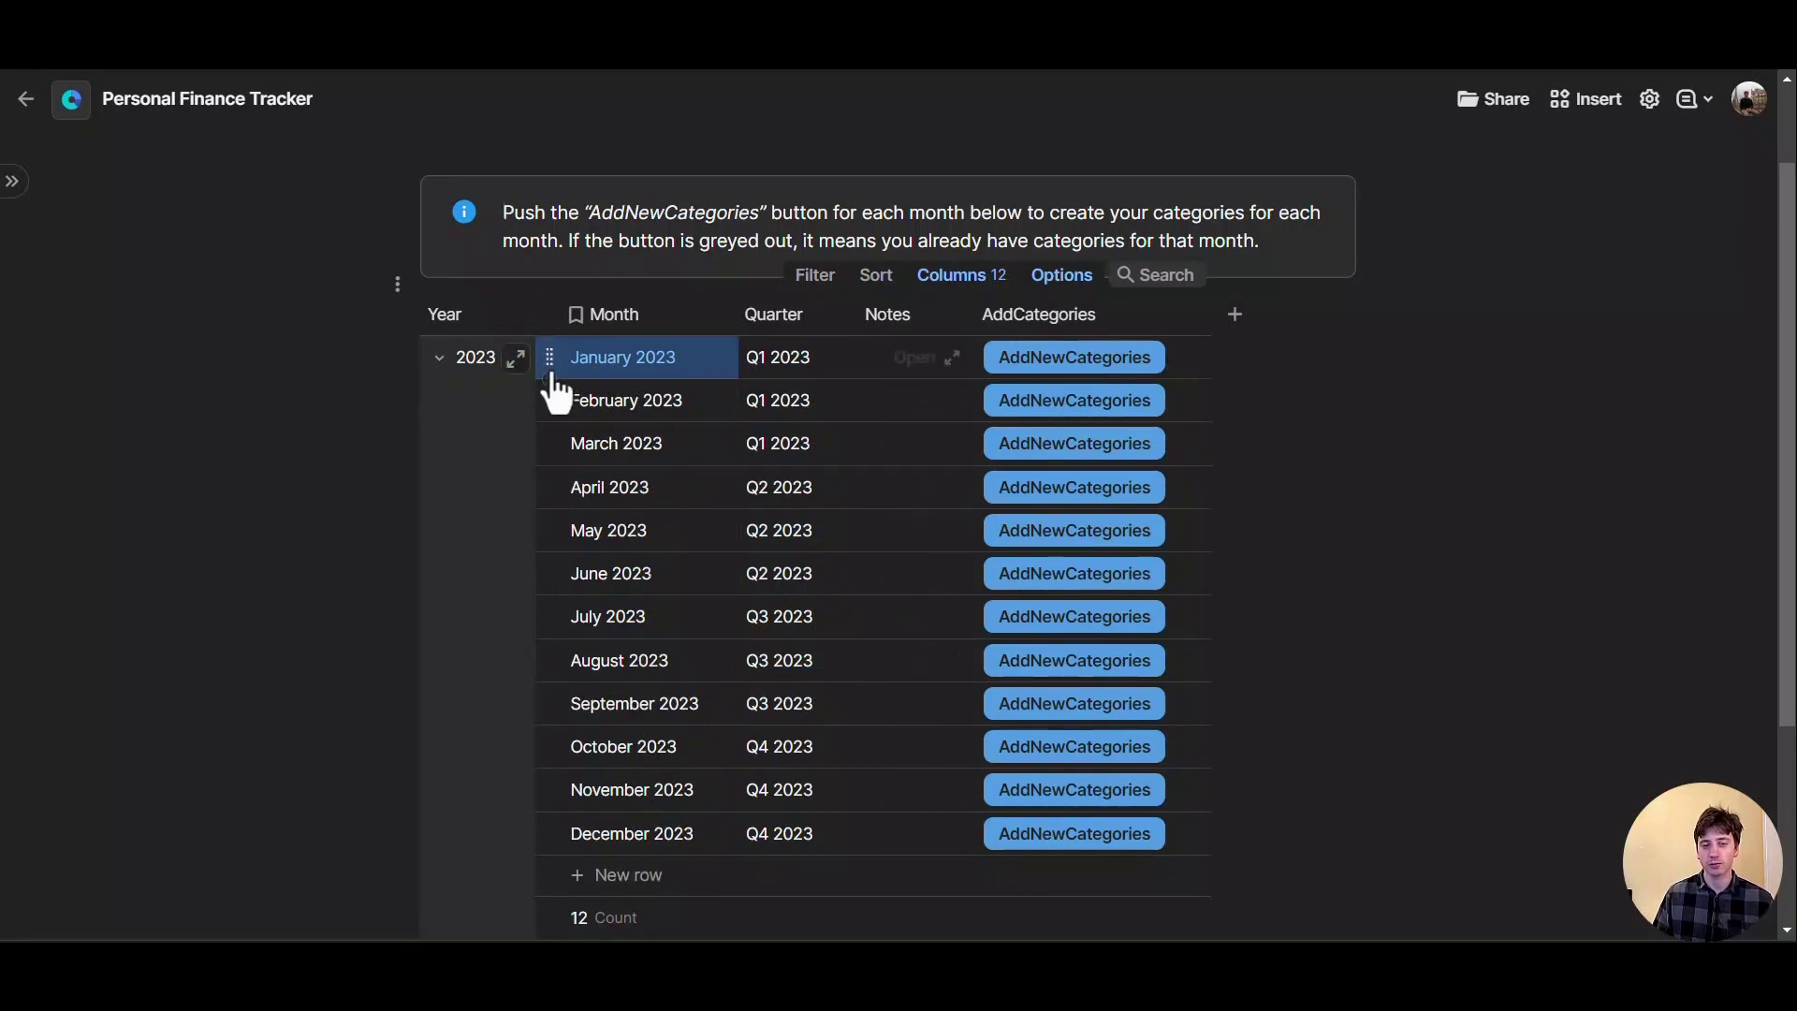
{"action": "left_click", "coordinate": [440, 358]}
{"action": "left_click", "coordinate": [439, 477]}
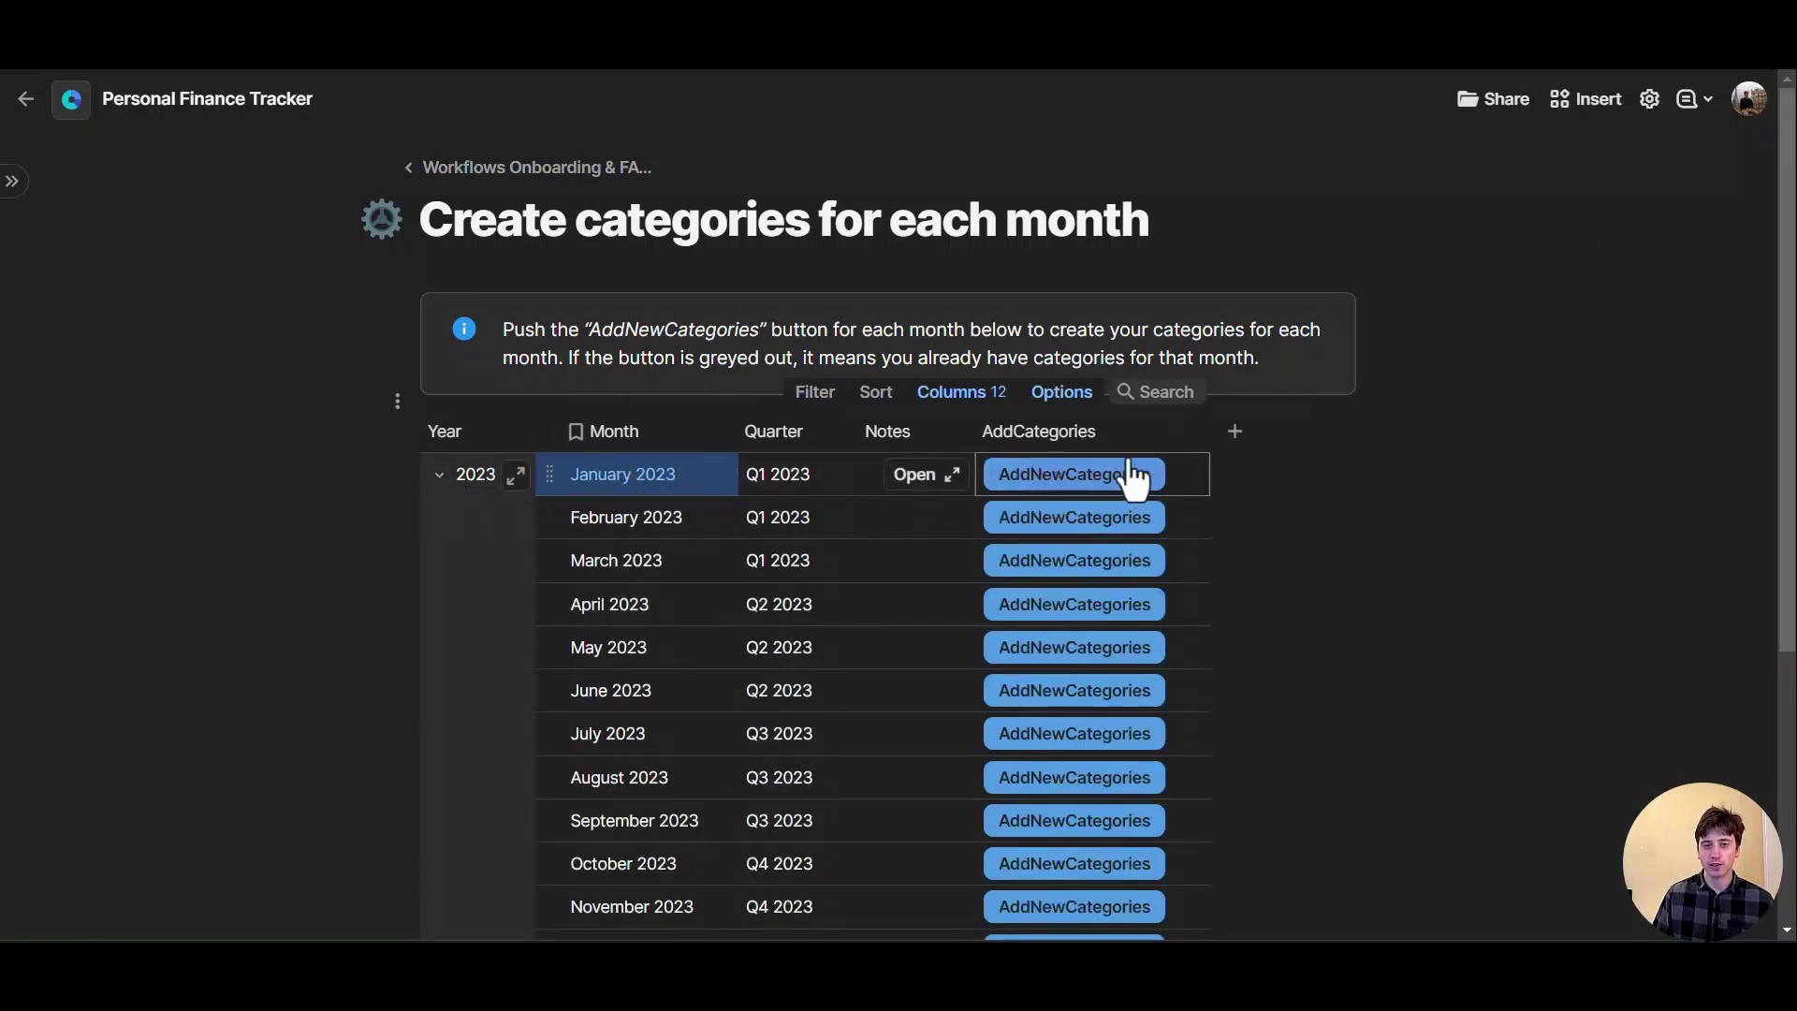
{"action": "left_click", "coordinate": [1044, 477]}
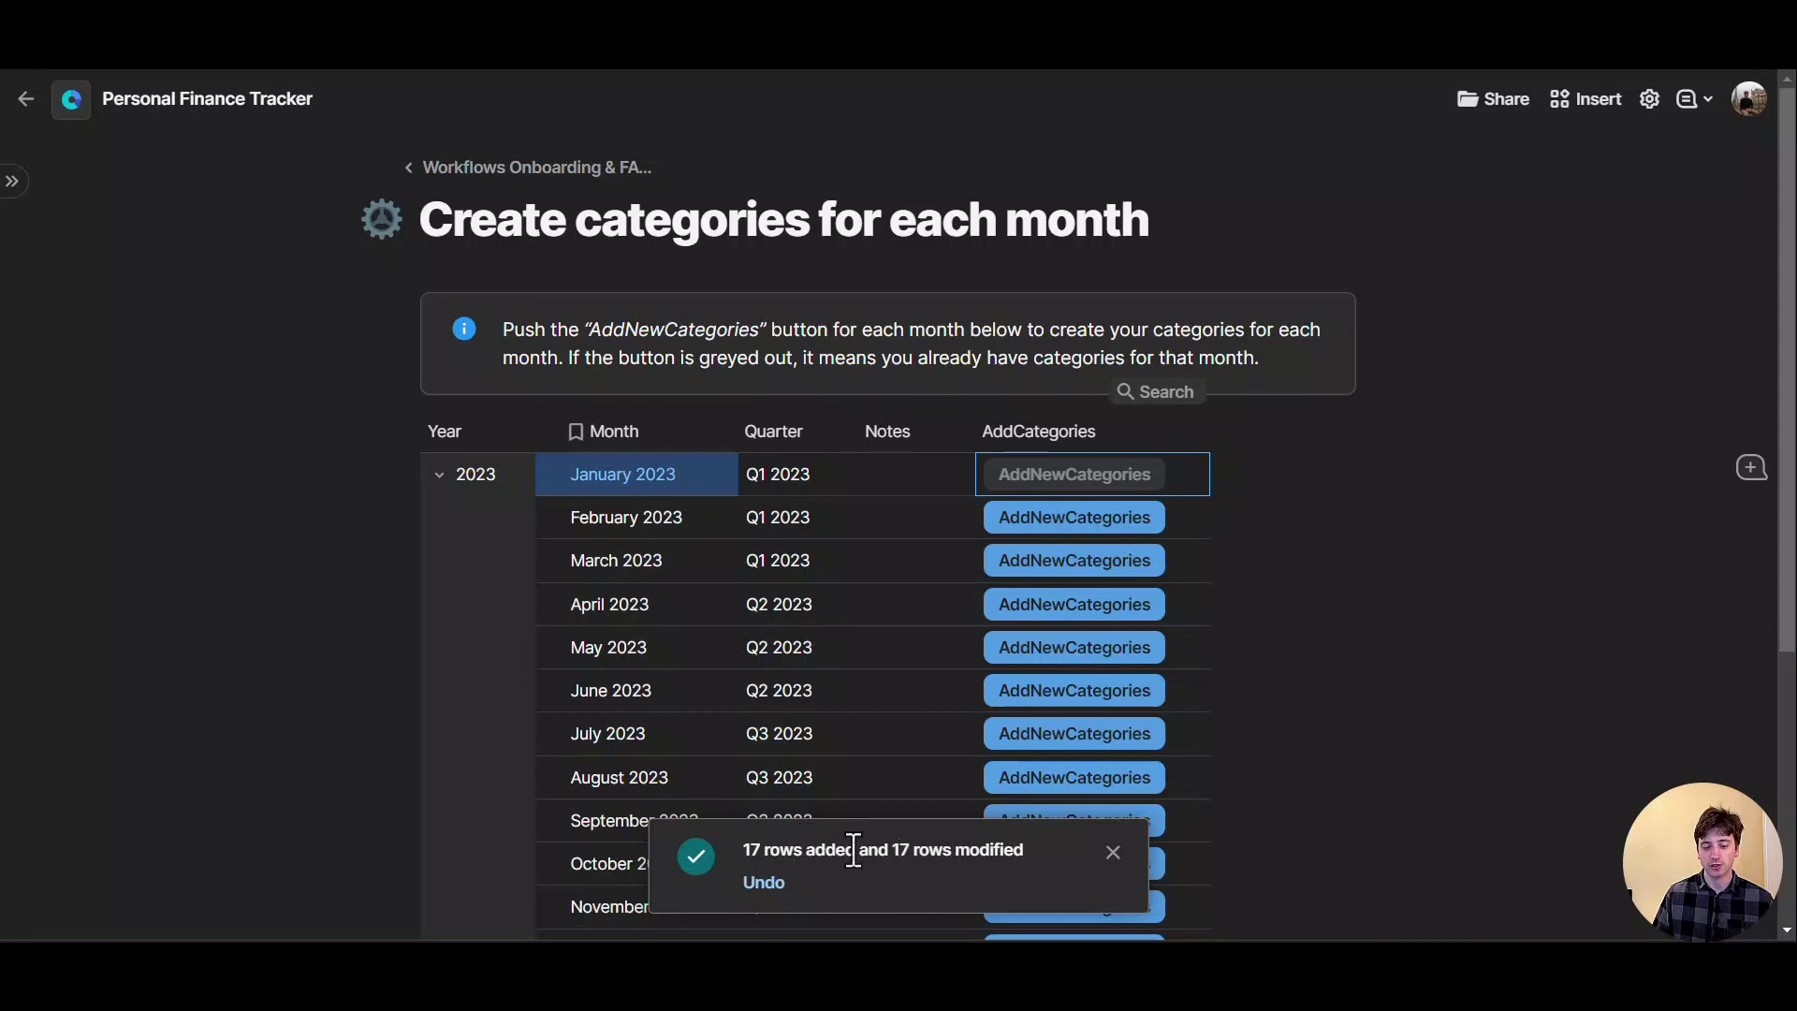
{"action": "left_click", "coordinate": [1113, 852]}
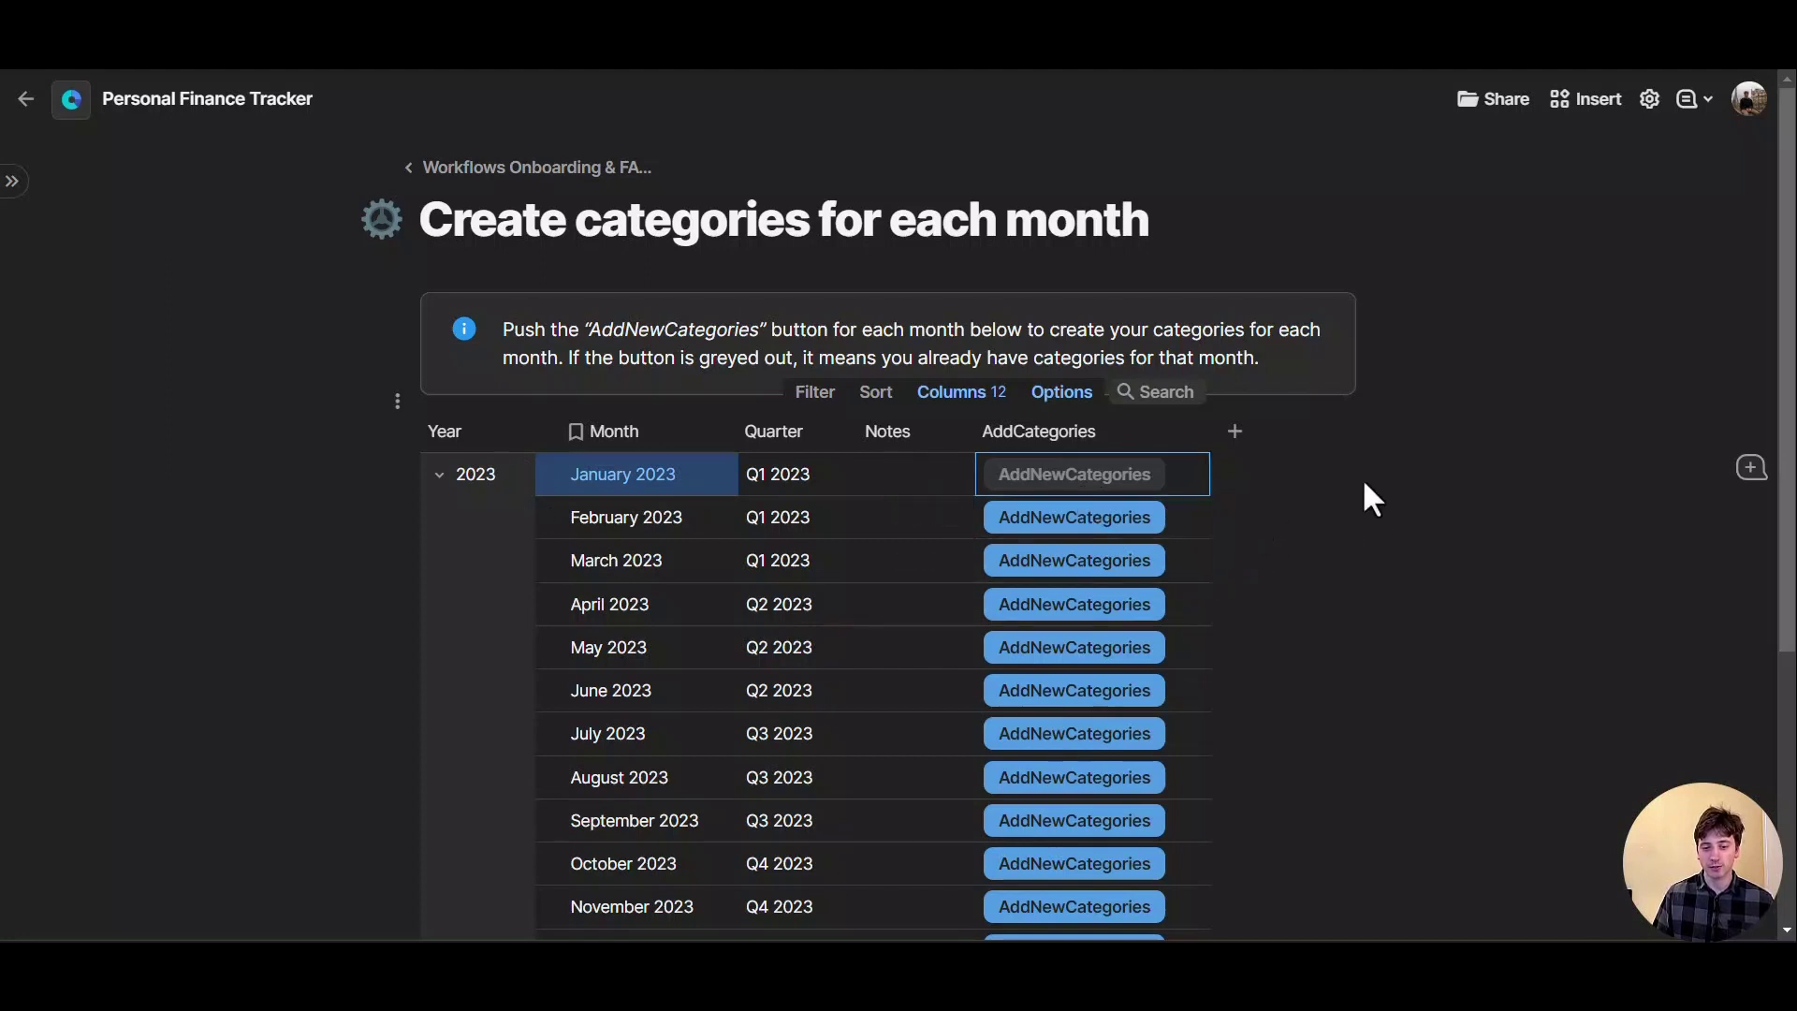
{"action": "key", "text": "ctrl+backslash"}
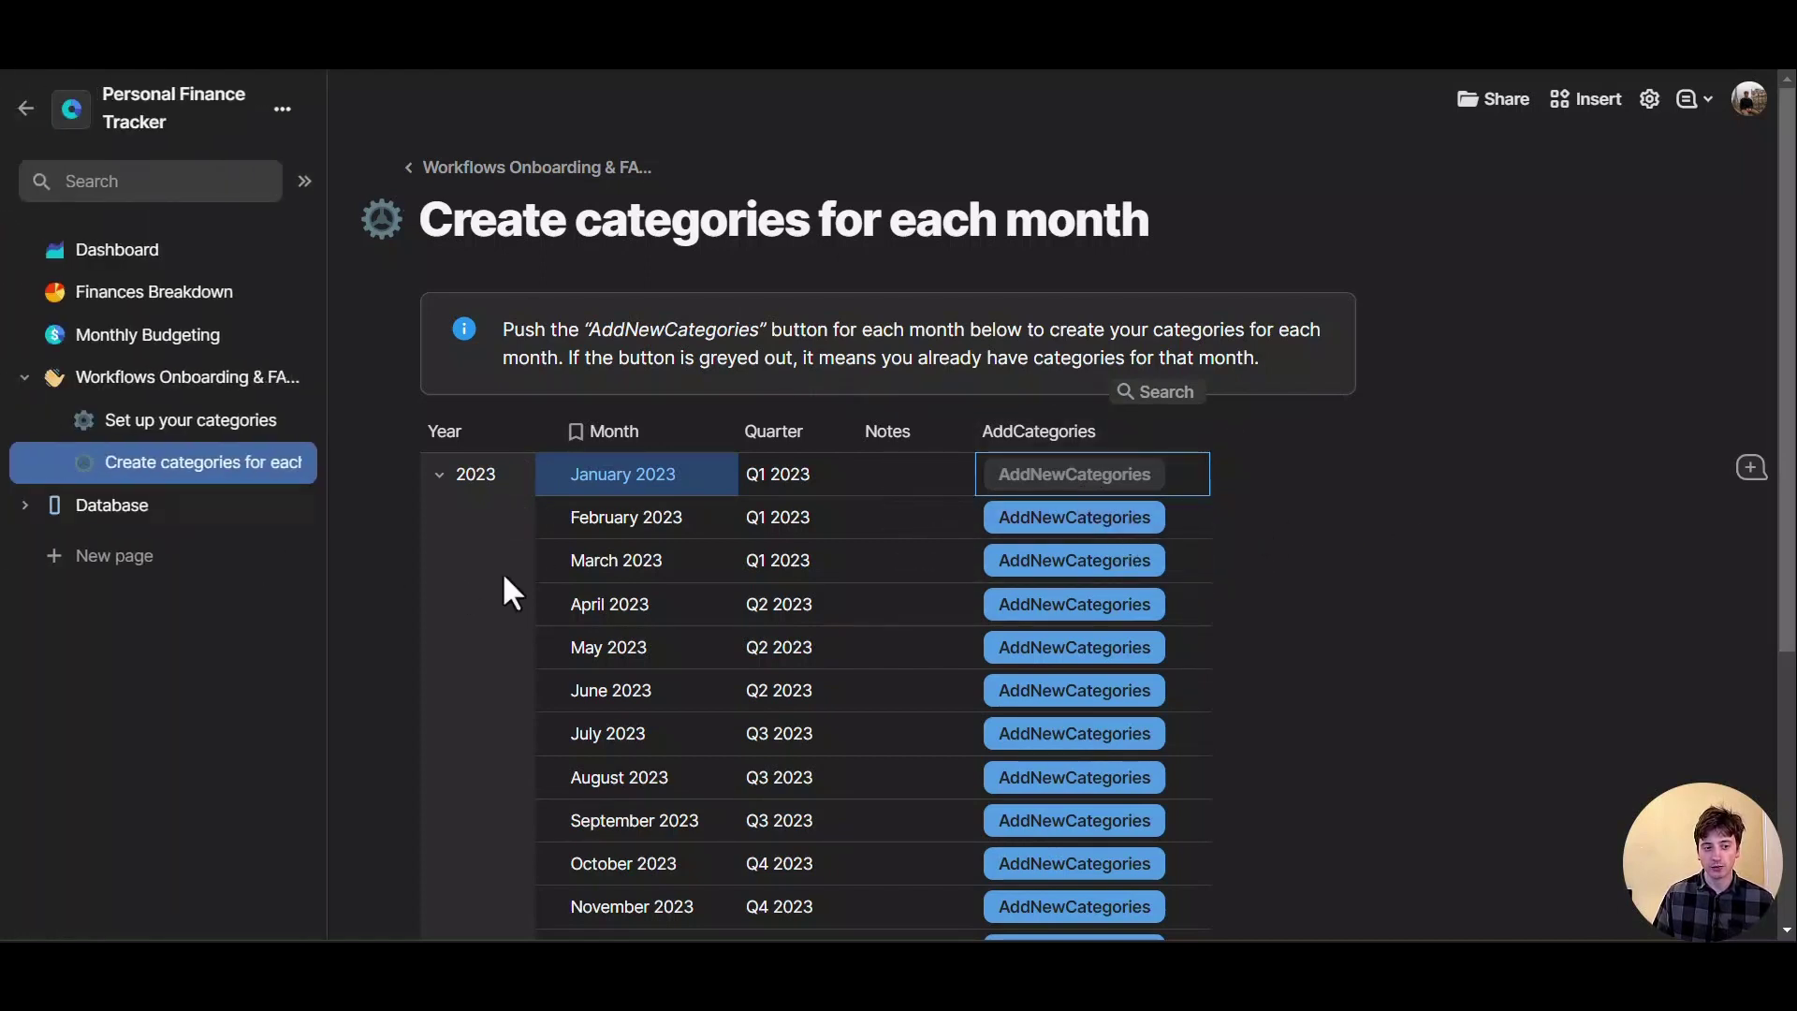
{"action": "left_click", "coordinate": [85, 506]}
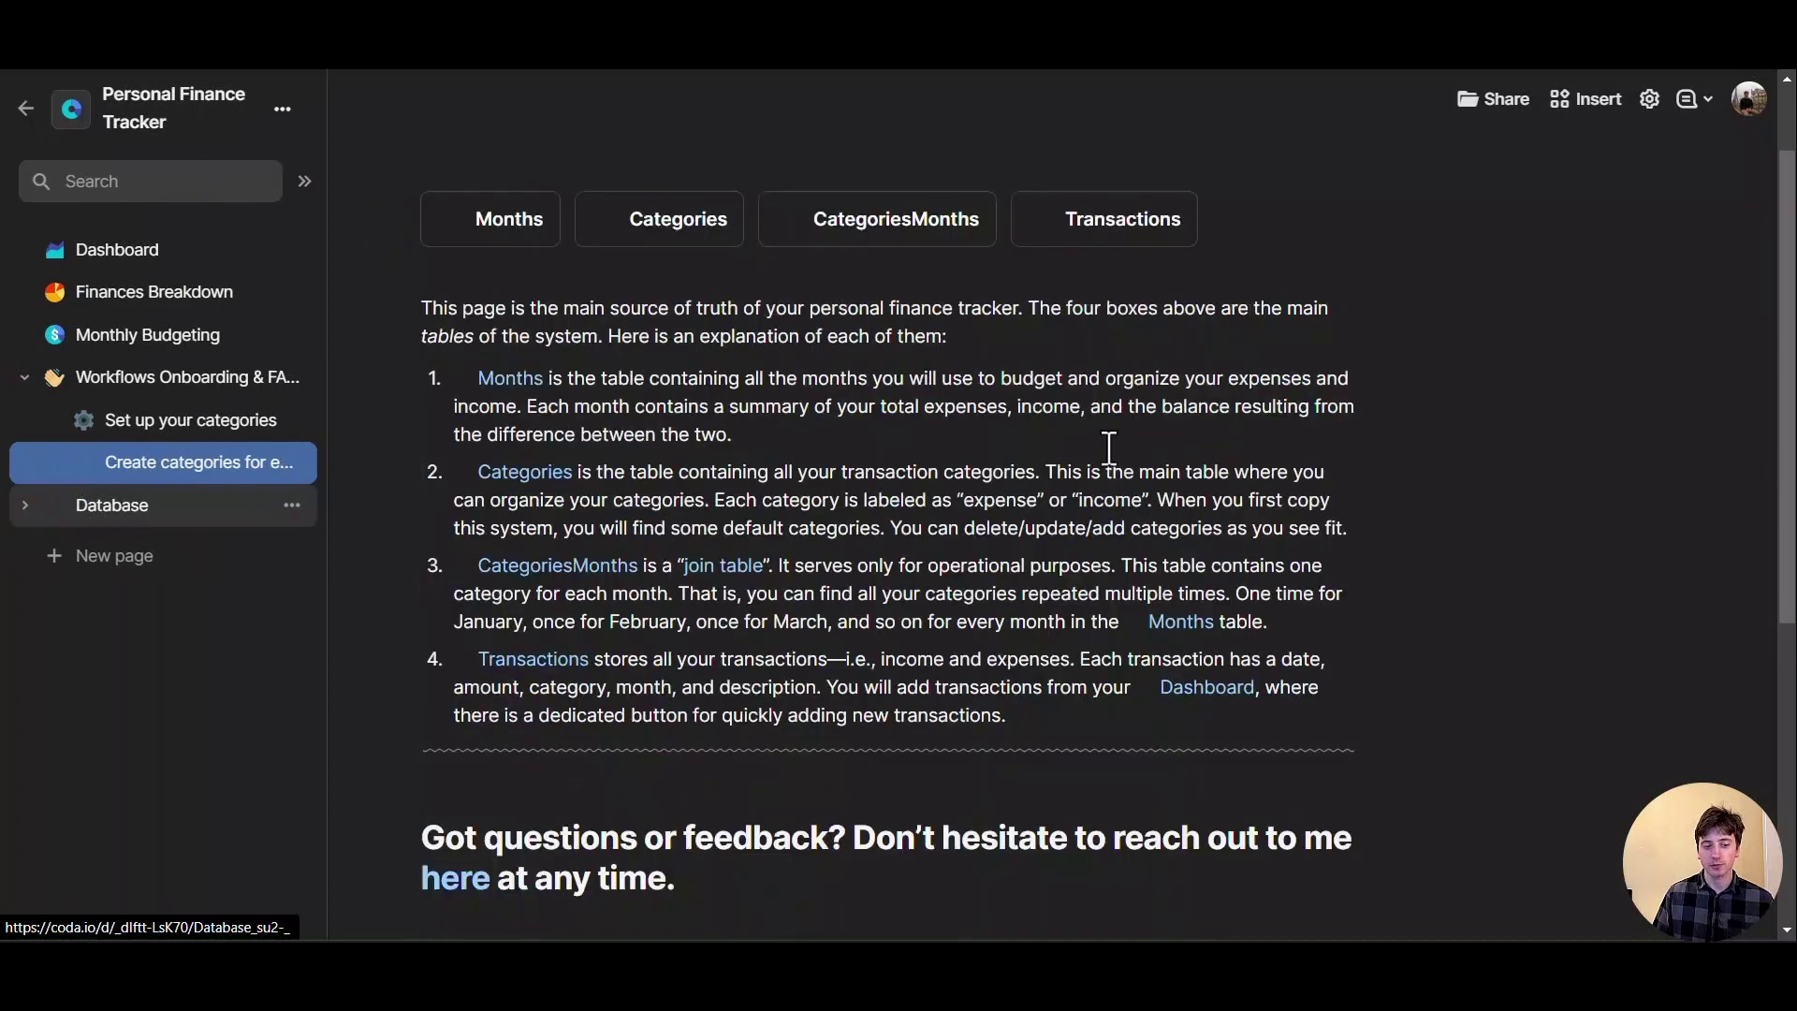
{"action": "left_click", "coordinate": [876, 219]}
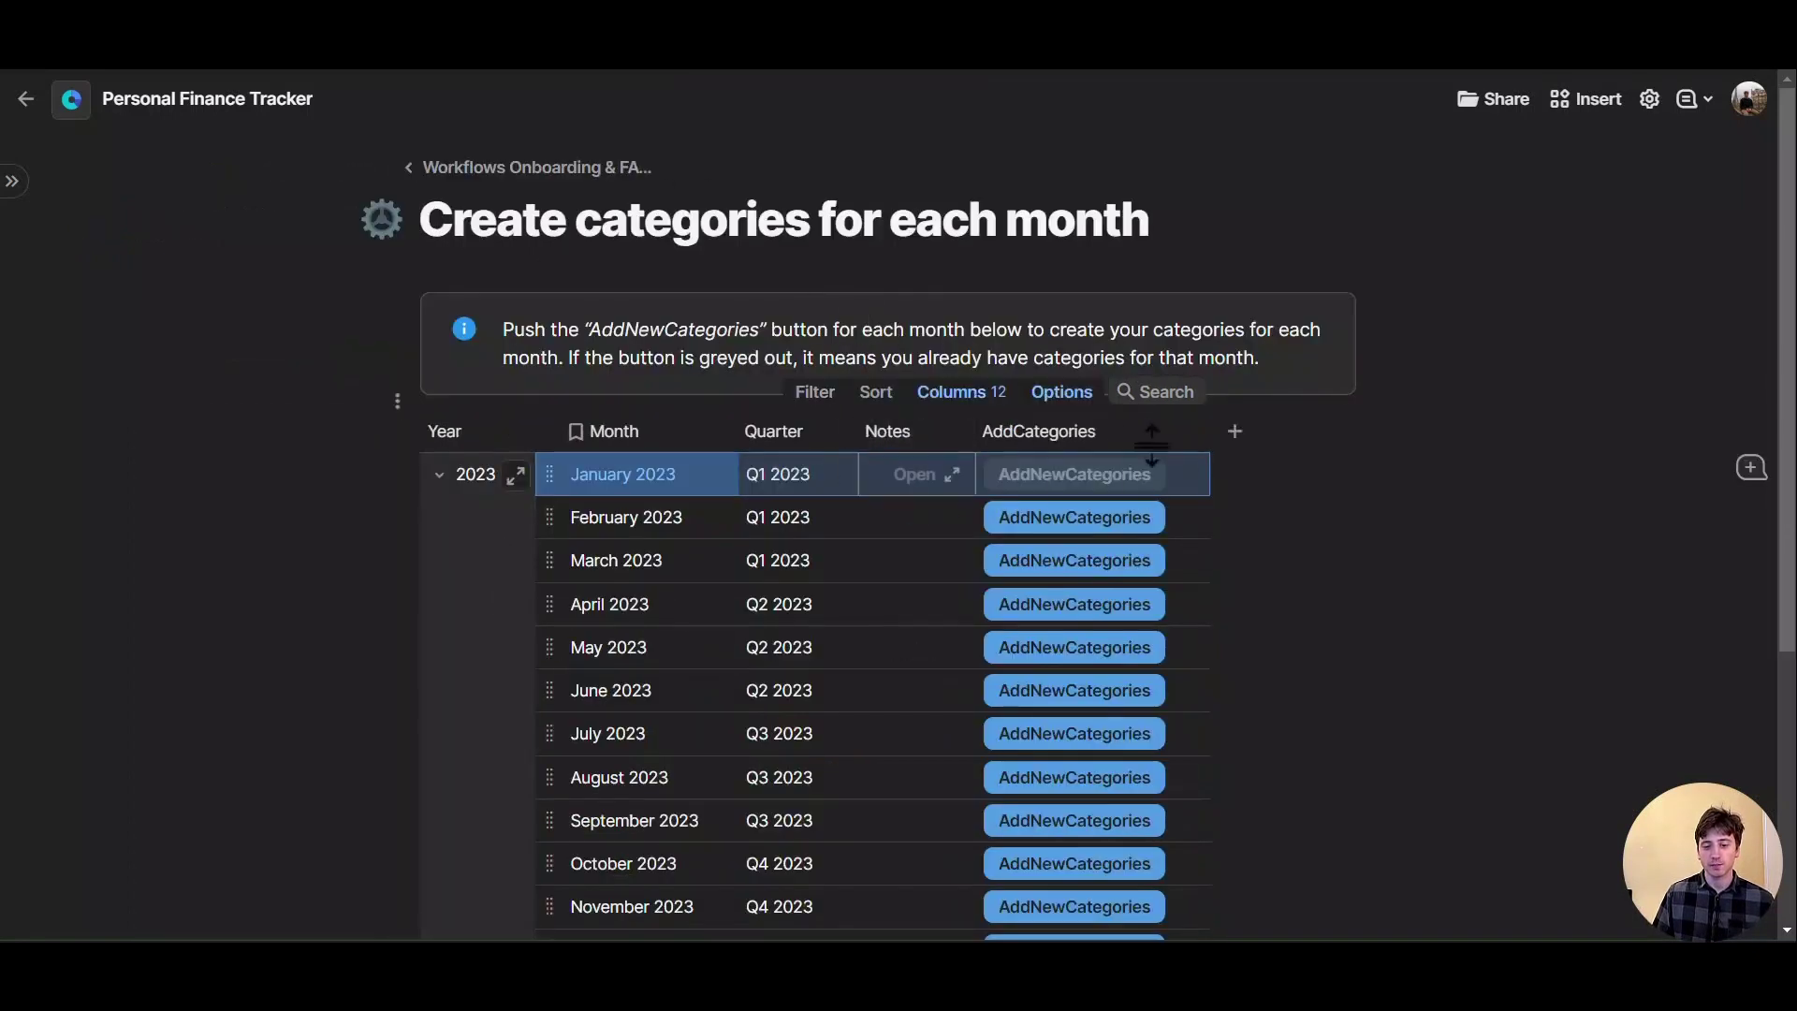
{"action": "left_click", "coordinate": [1090, 474]}
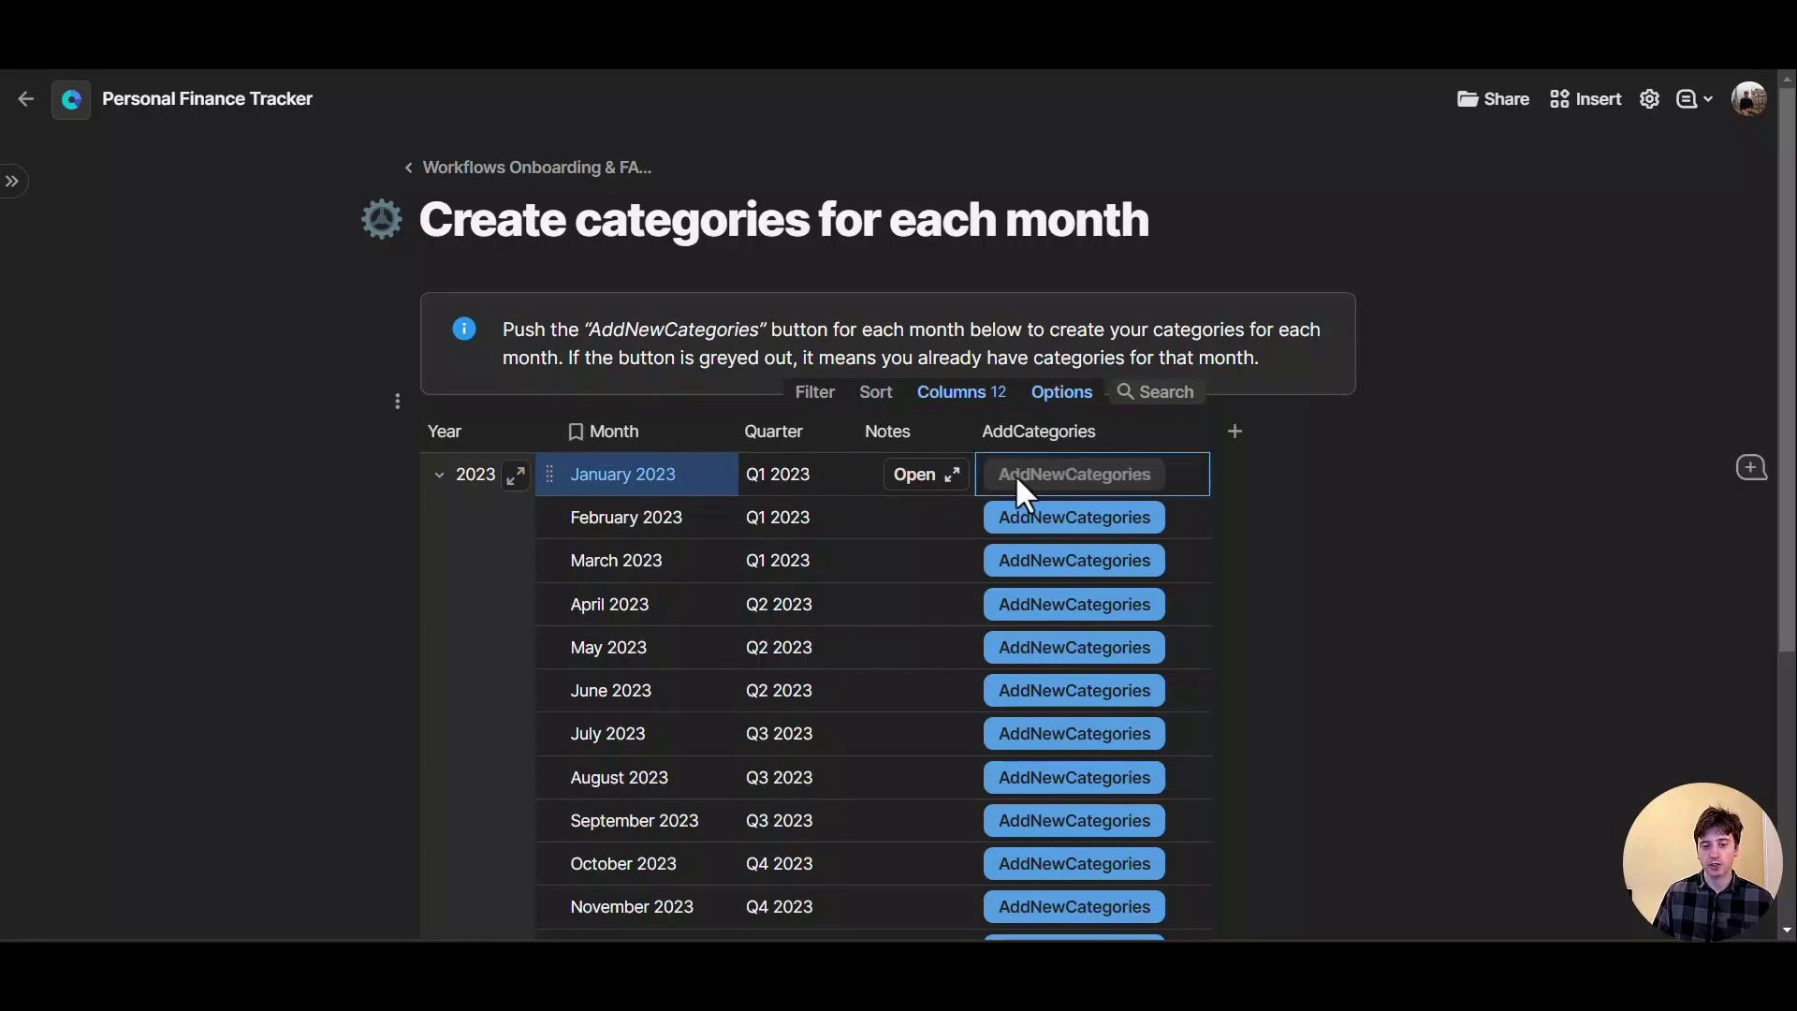
Return to the onboarding page, read down to the FAQs, then go to the Dashboard
{"action": "key", "text": "alt+Left"}
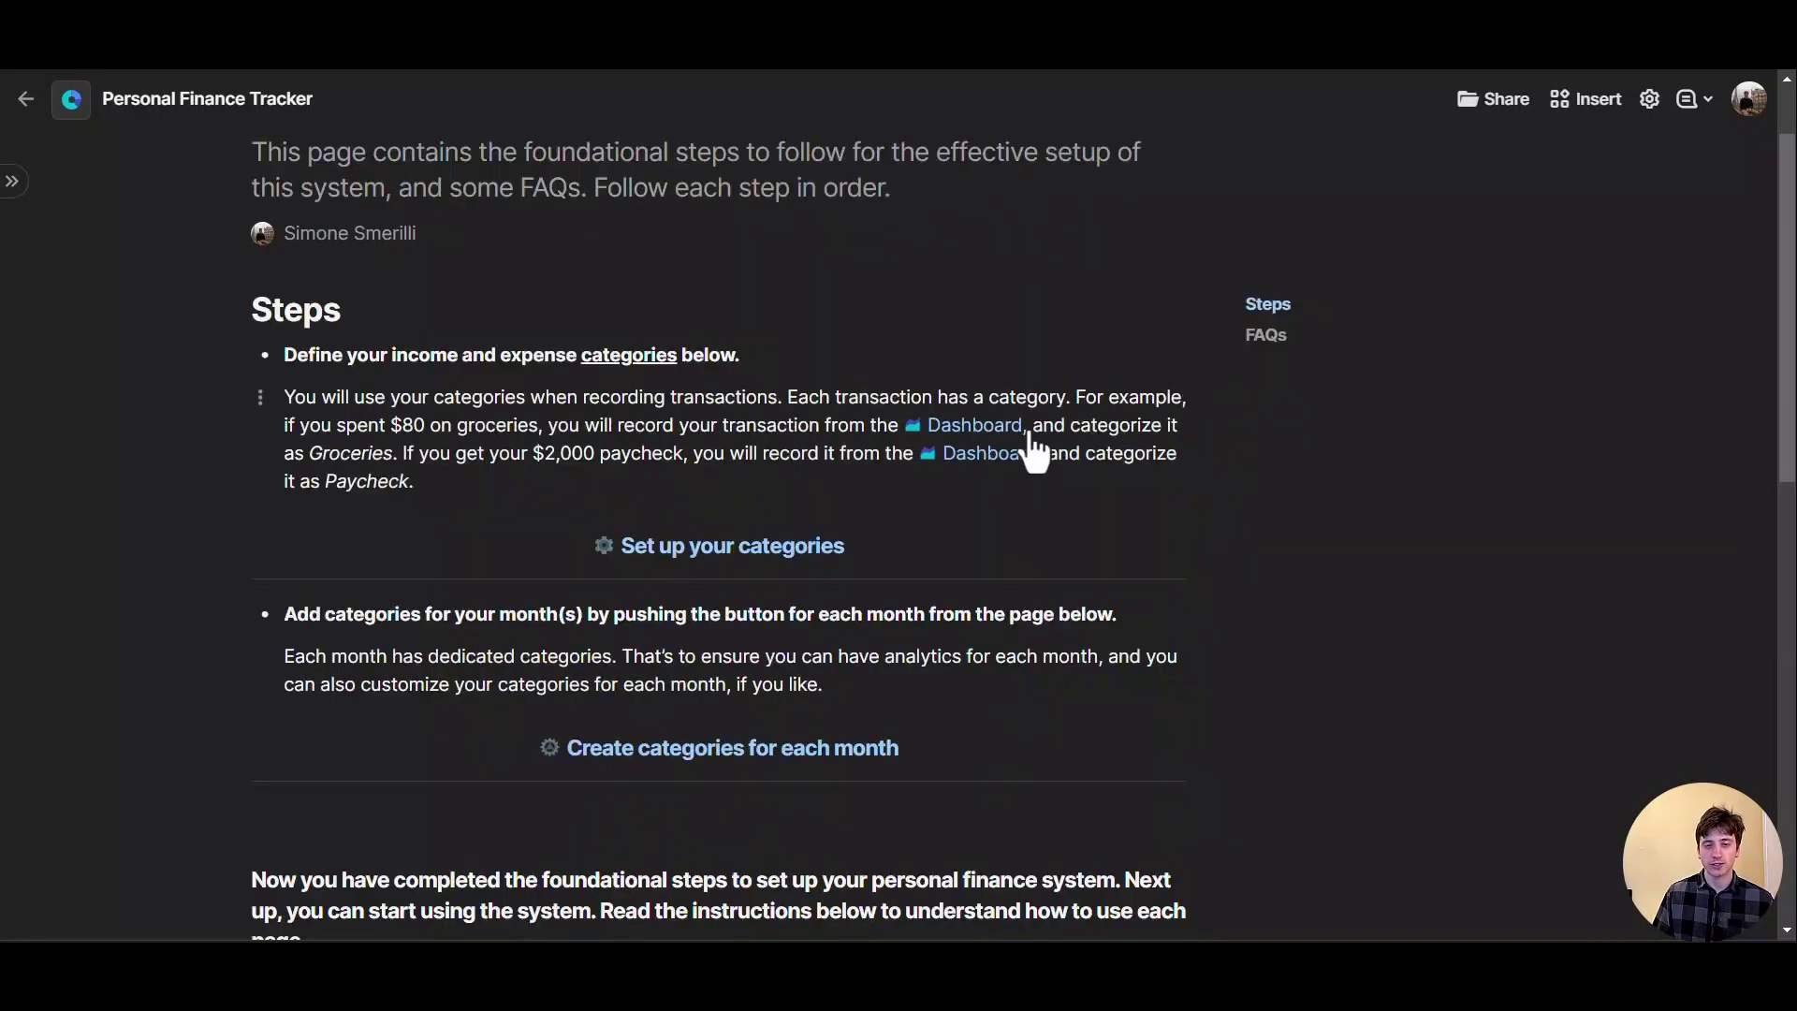
{"action": "scroll", "coordinate": [1050, 455], "scroll_direction": "down", "scroll_amount": 3}
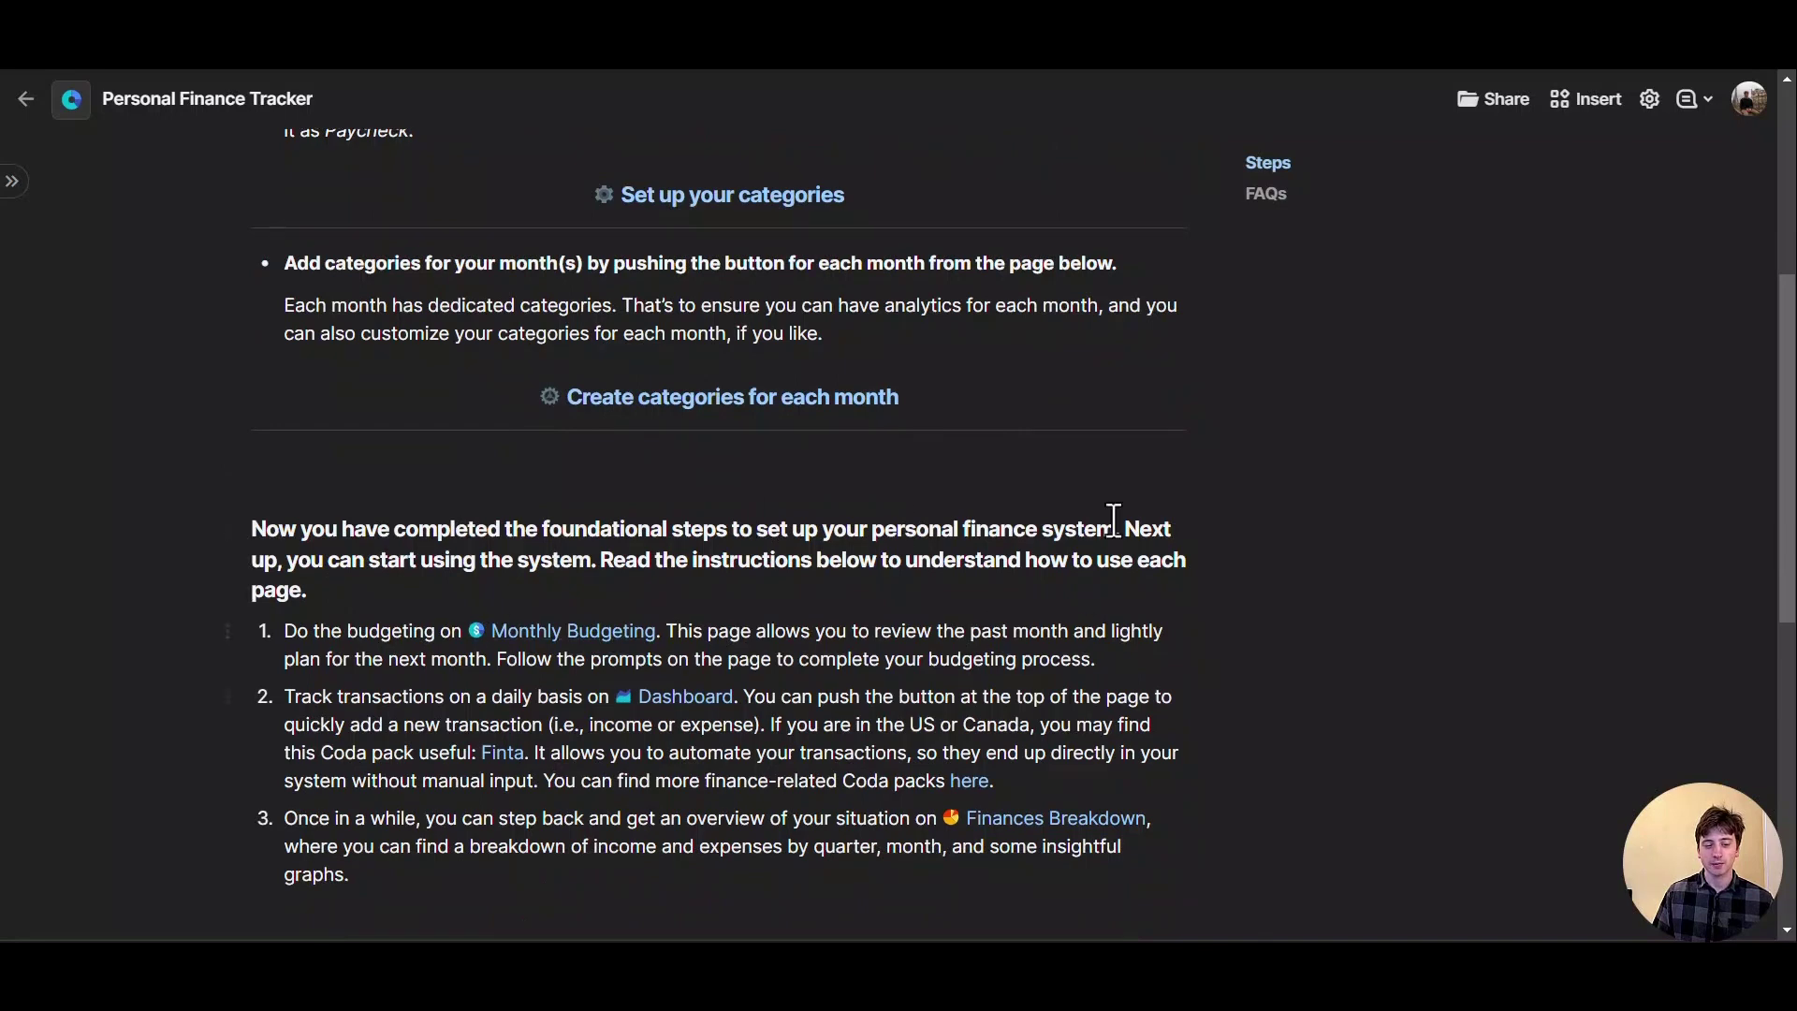
{"action": "scroll", "coordinate": [1047, 510], "scroll_direction": "down", "scroll_amount": 1}
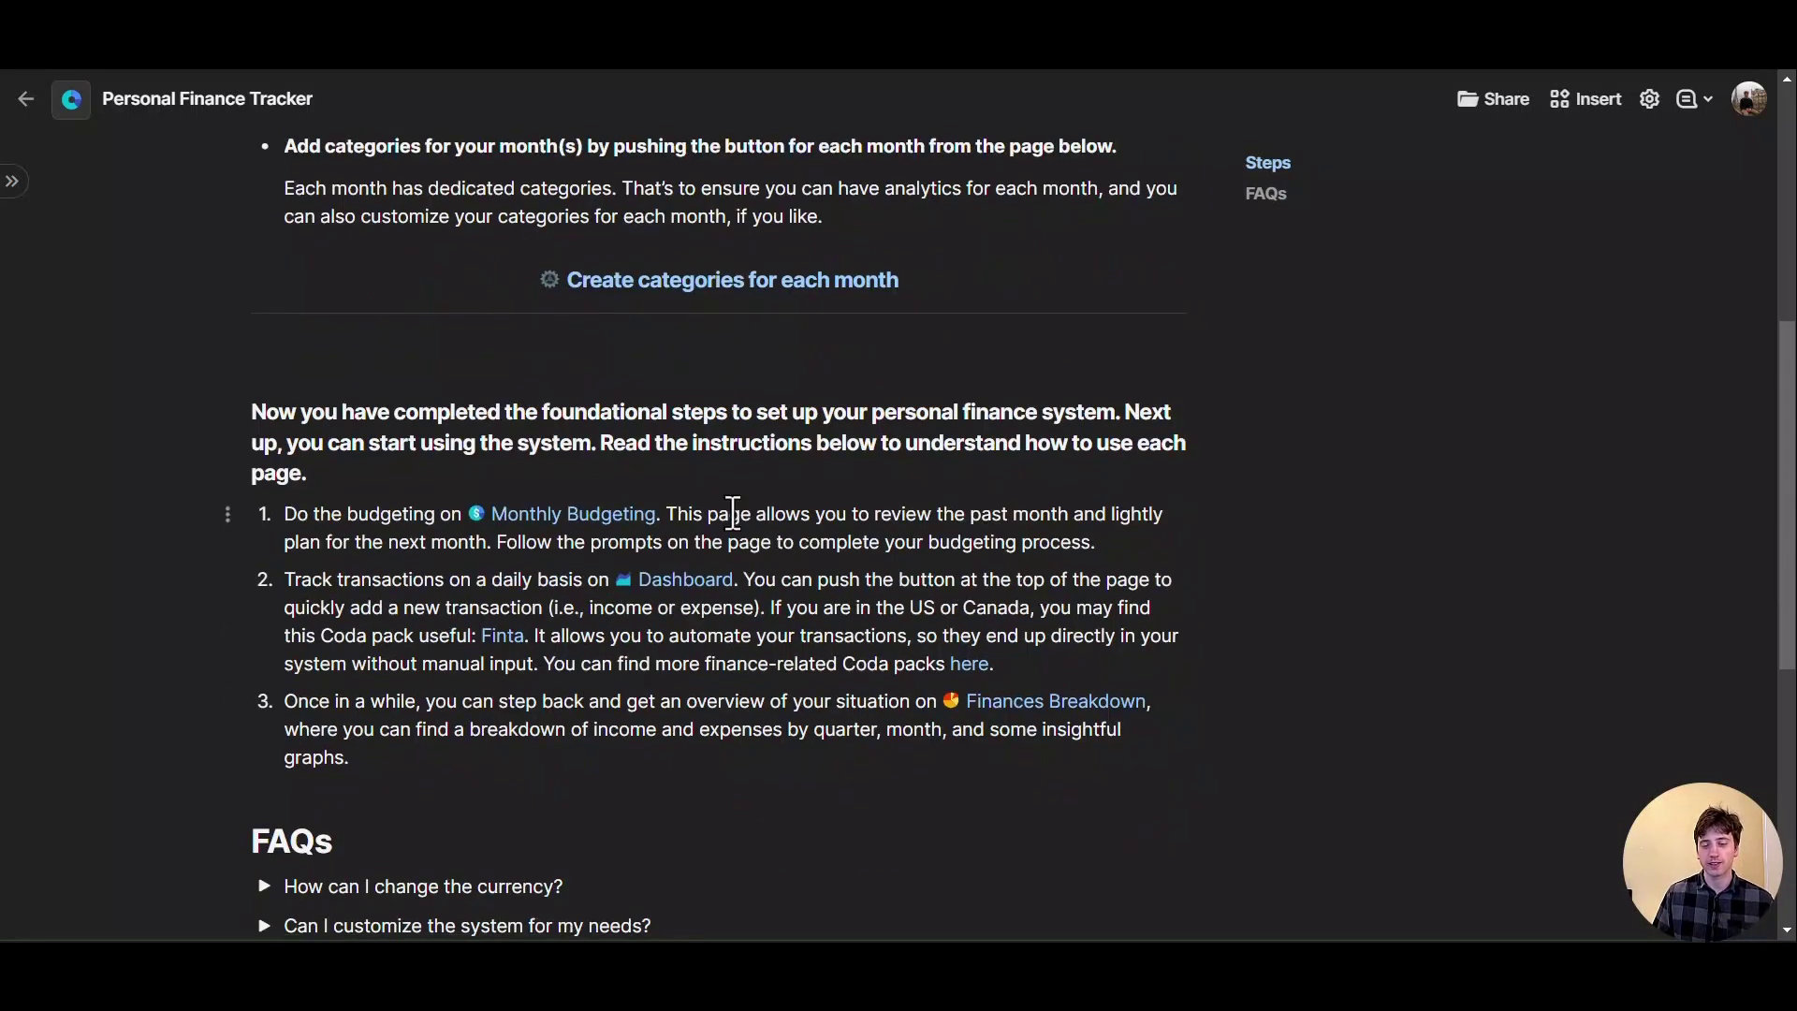
{"action": "scroll", "coordinate": [830, 526], "scroll_direction": "down", "scroll_amount": 3}
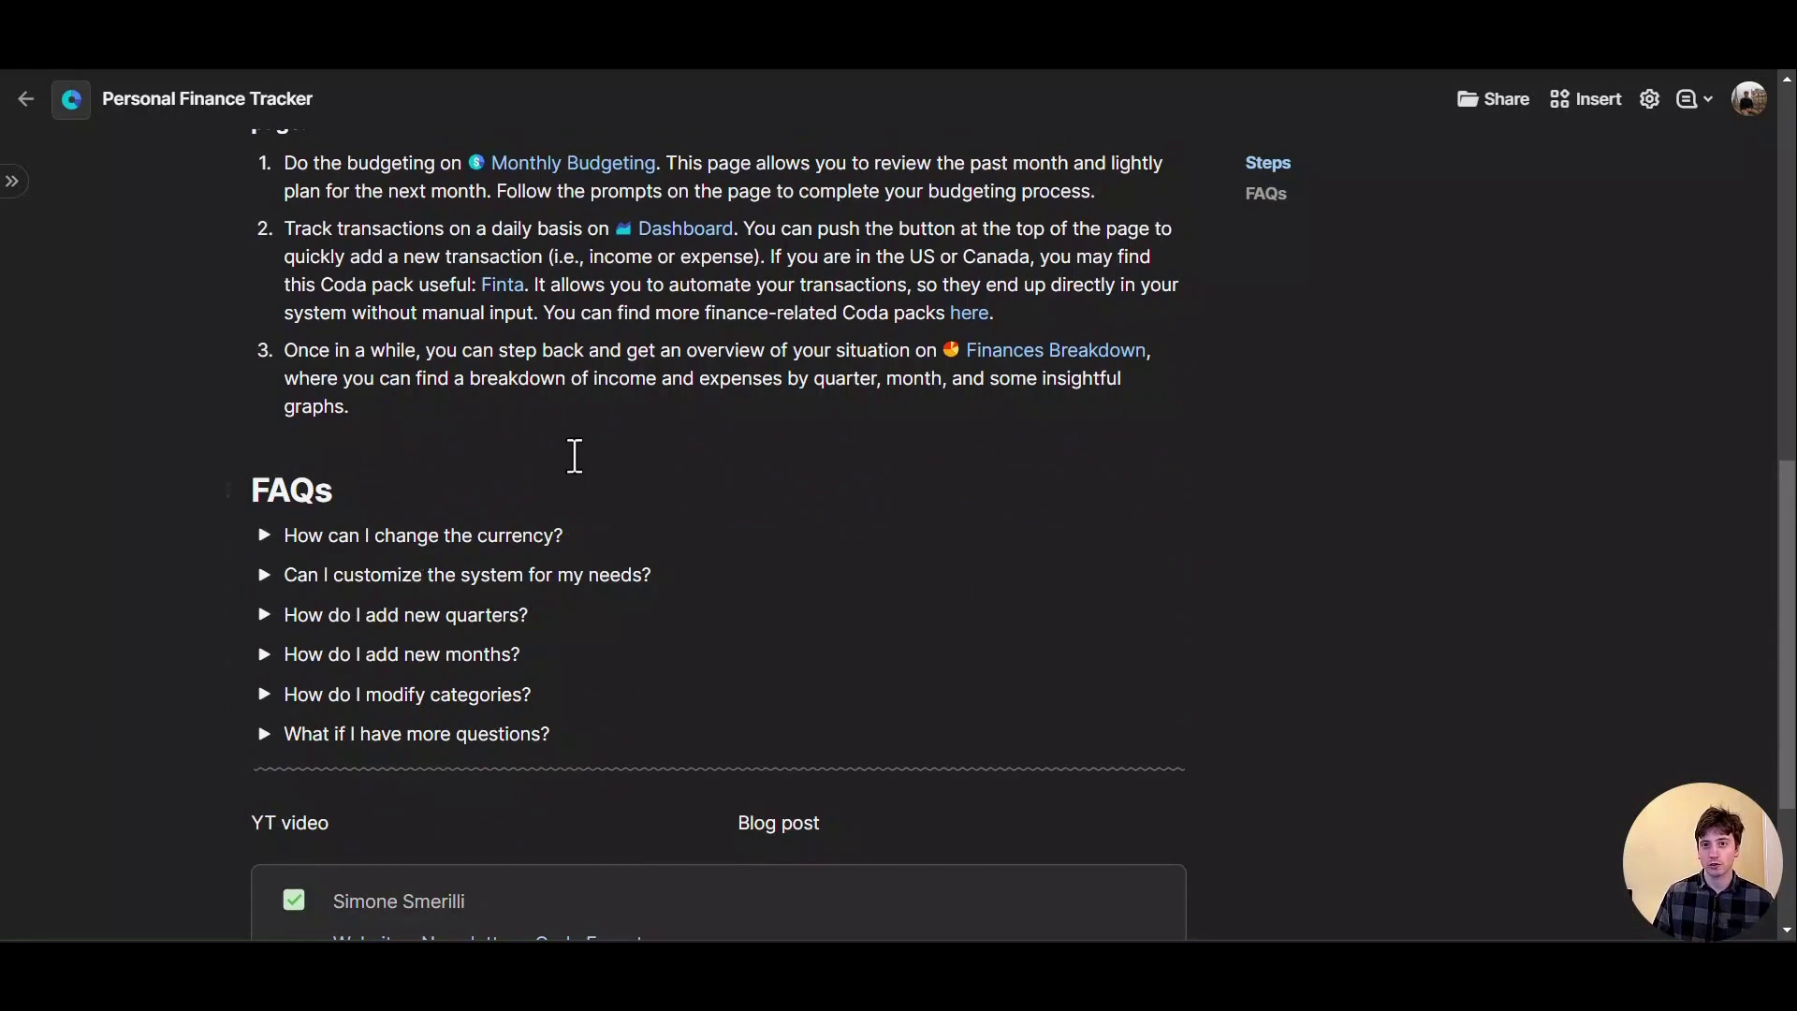
{"action": "mouse_move", "coordinate": [10, 181]}
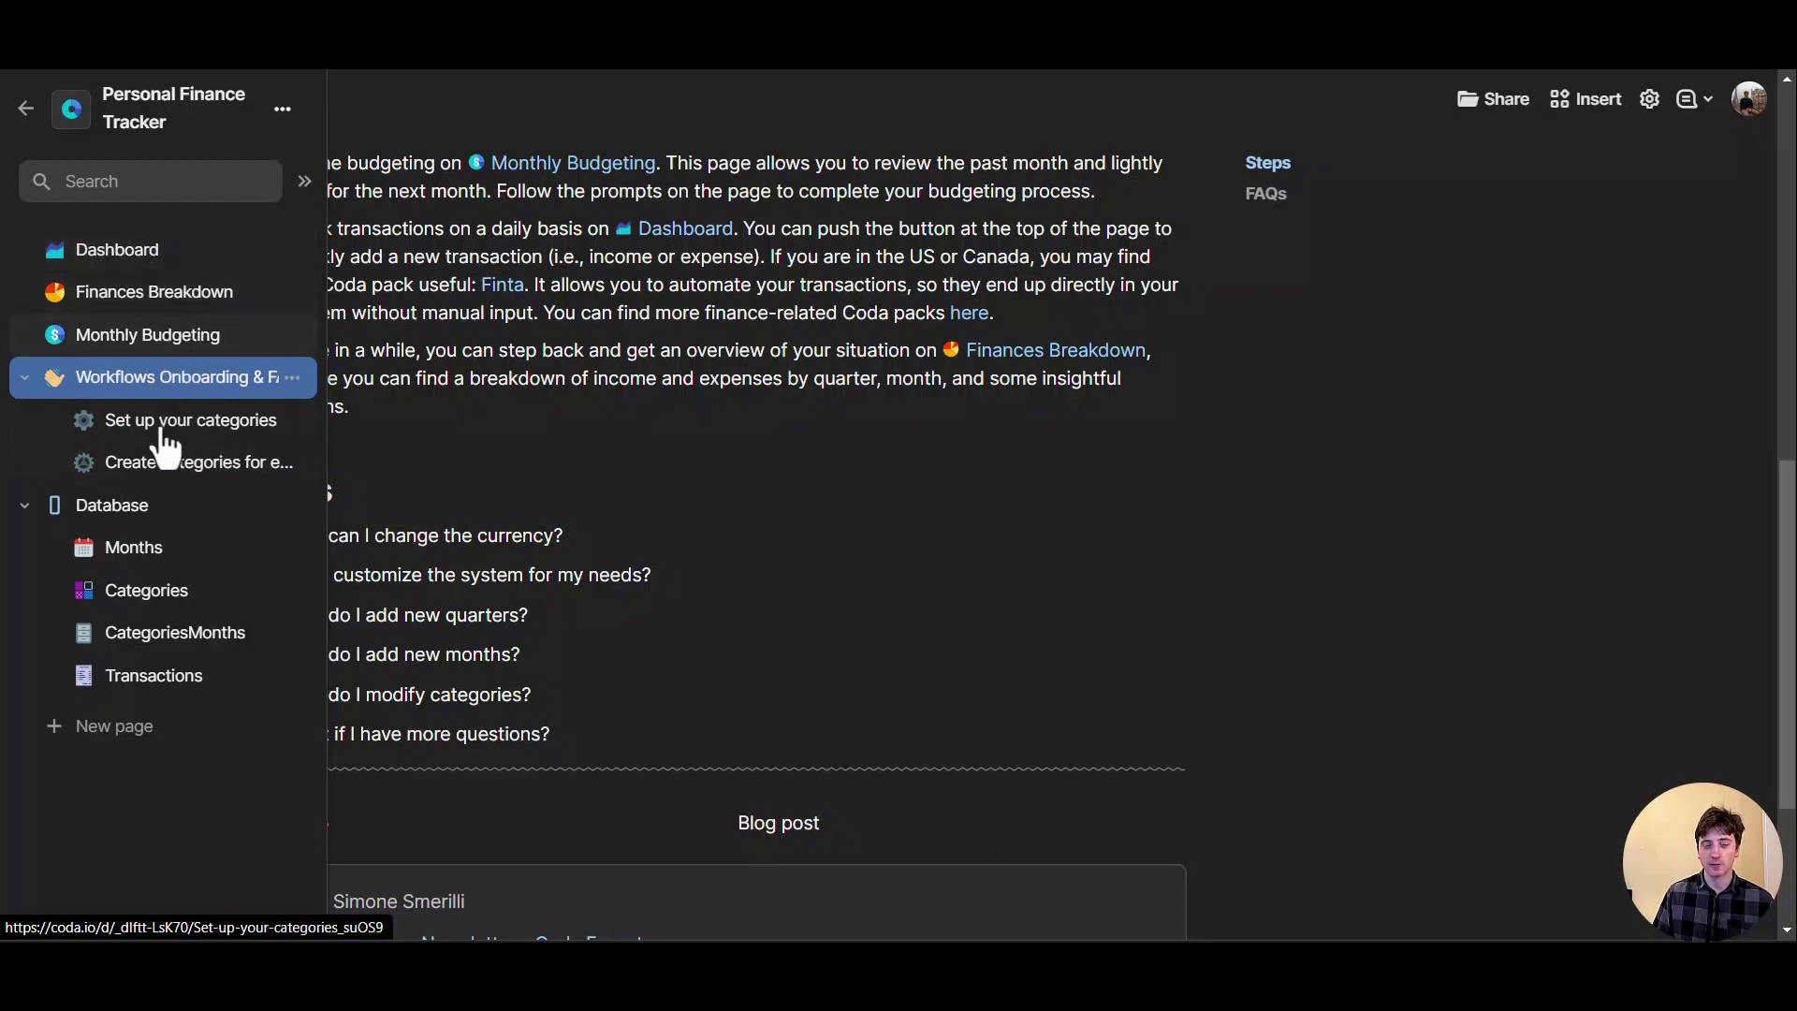
{"action": "left_click", "coordinate": [142, 257]}
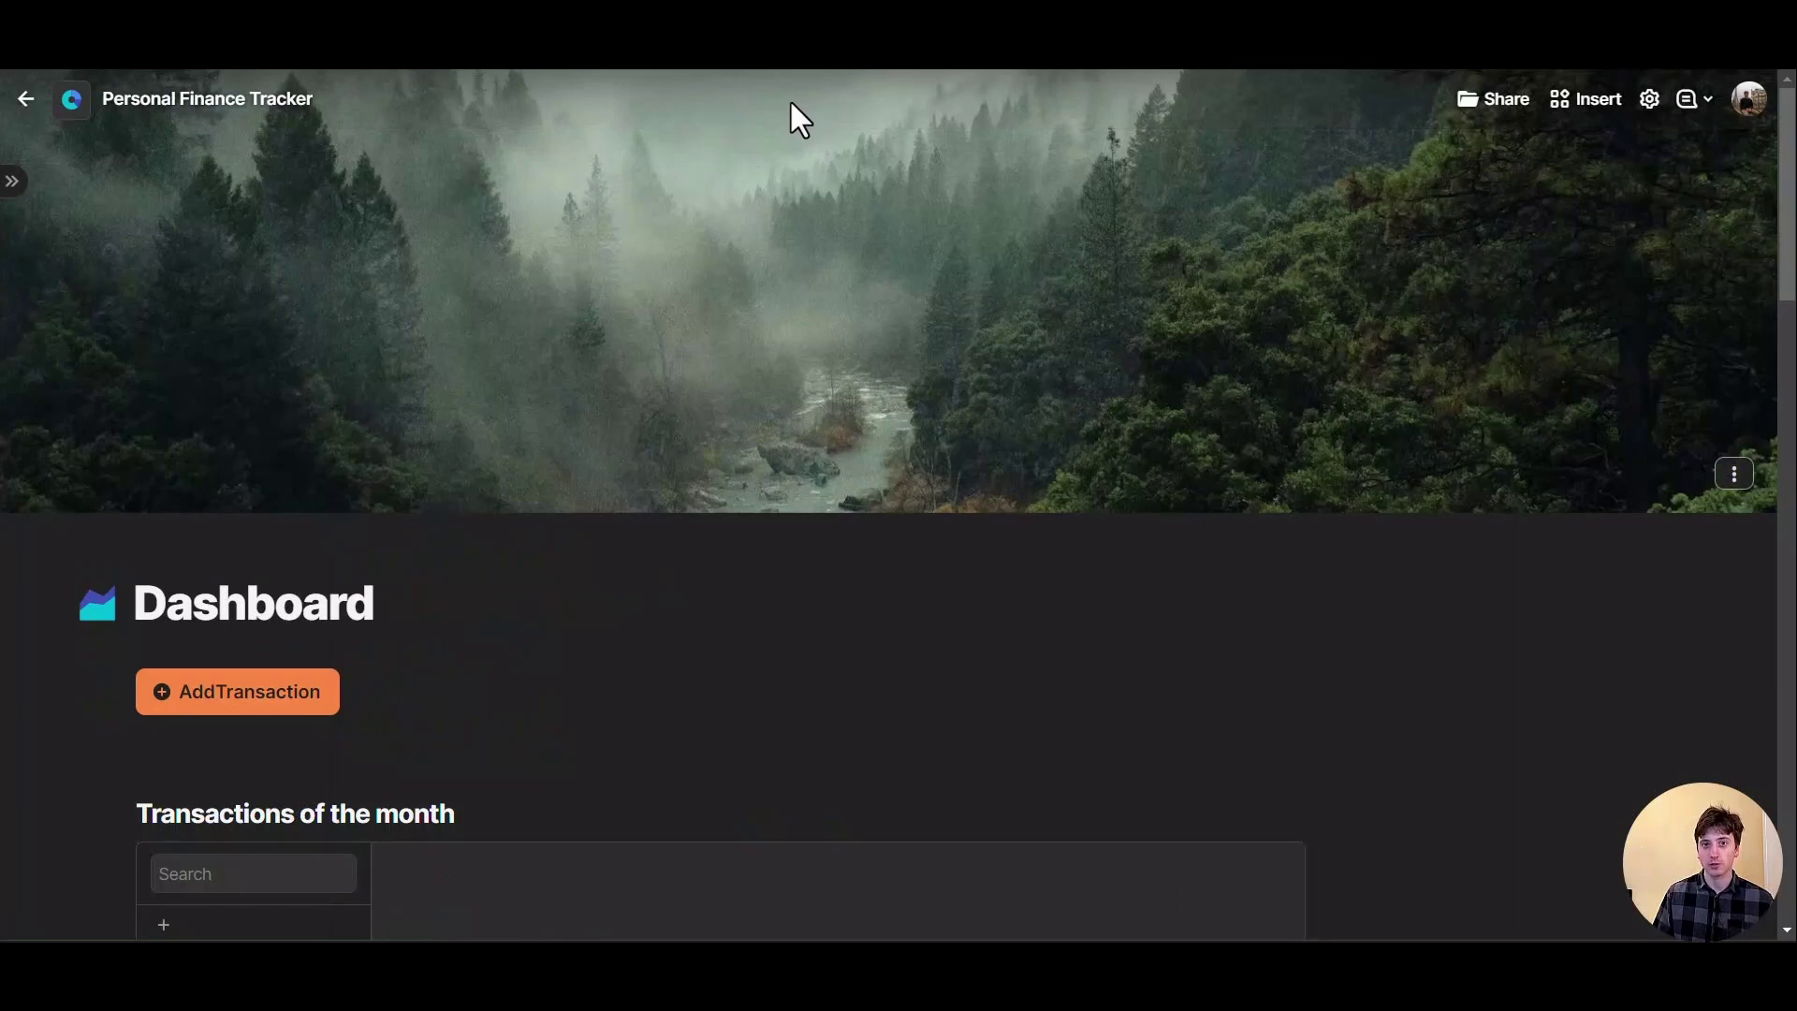
Add a new transaction with amount 50 and category Groceries
{"action": "scroll", "coordinate": [366, 426], "scroll_direction": "down", "scroll_amount": 1}
{"action": "left_click", "coordinate": [254, 599]}
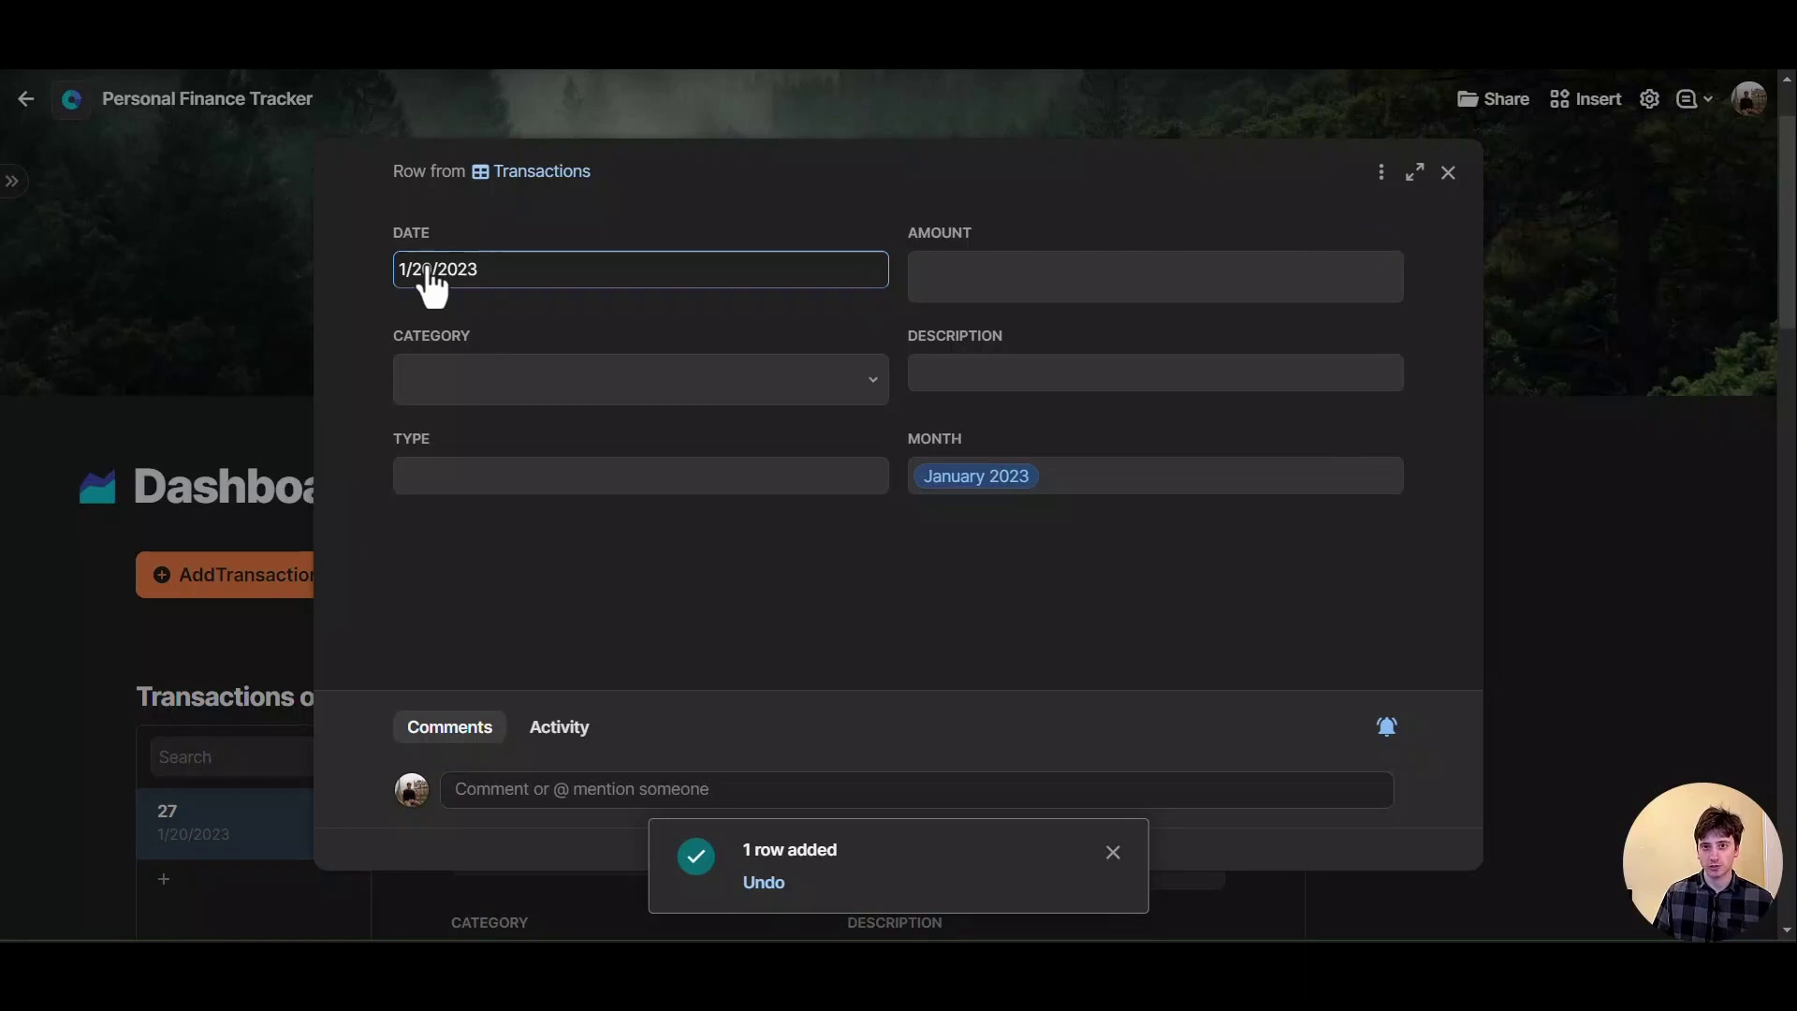
{"action": "left_click", "coordinate": [405, 281]}
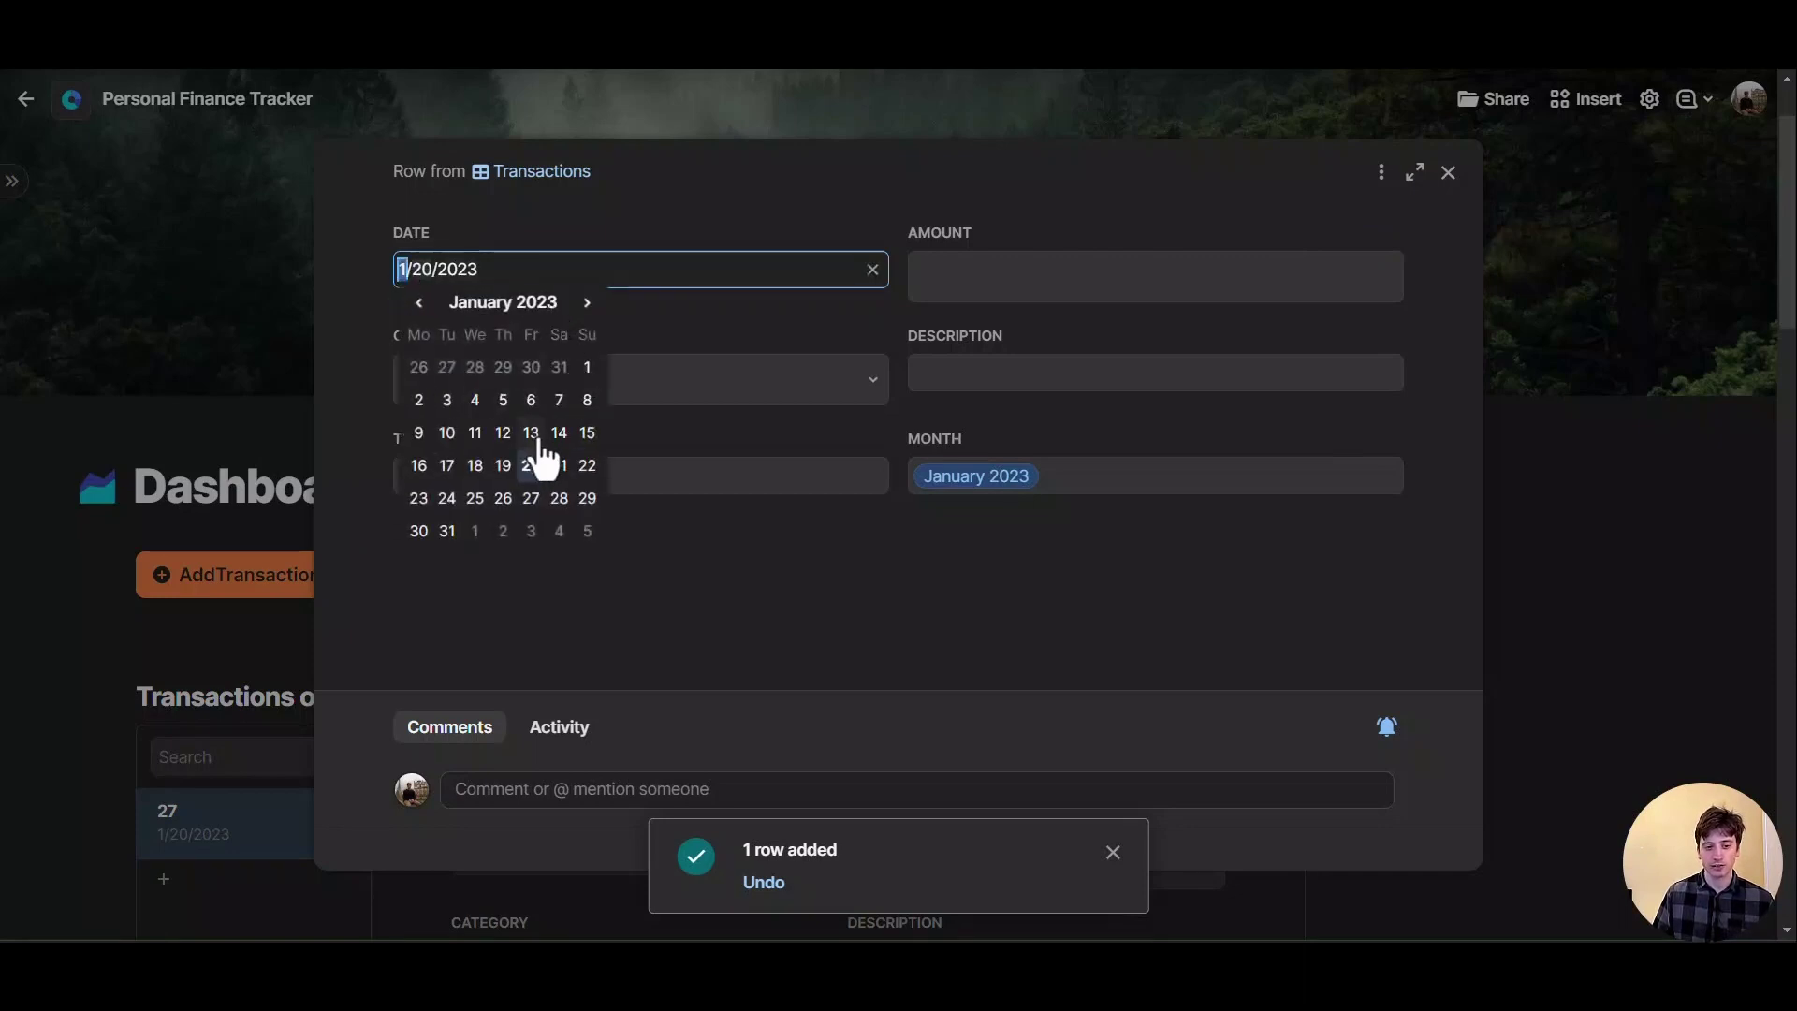
{"action": "left_click", "coordinate": [964, 262]}
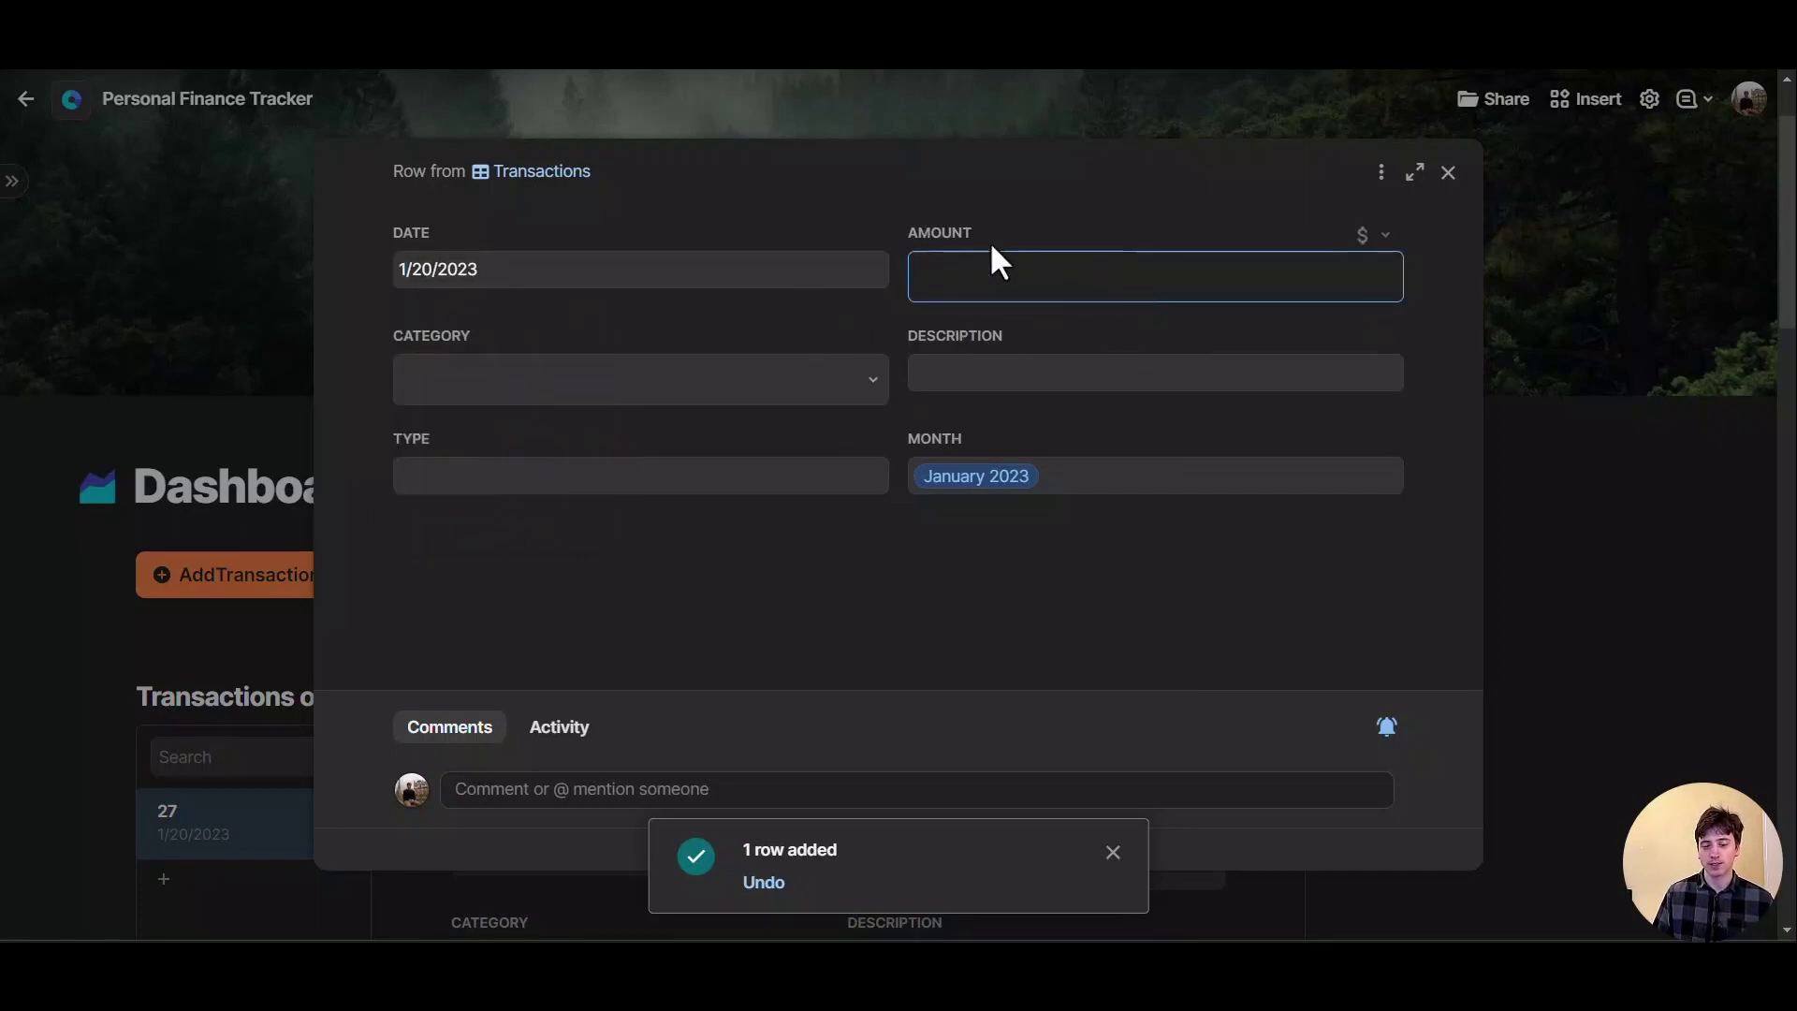
{"action": "type", "text": "50"}
{"action": "key", "text": "Tab"}
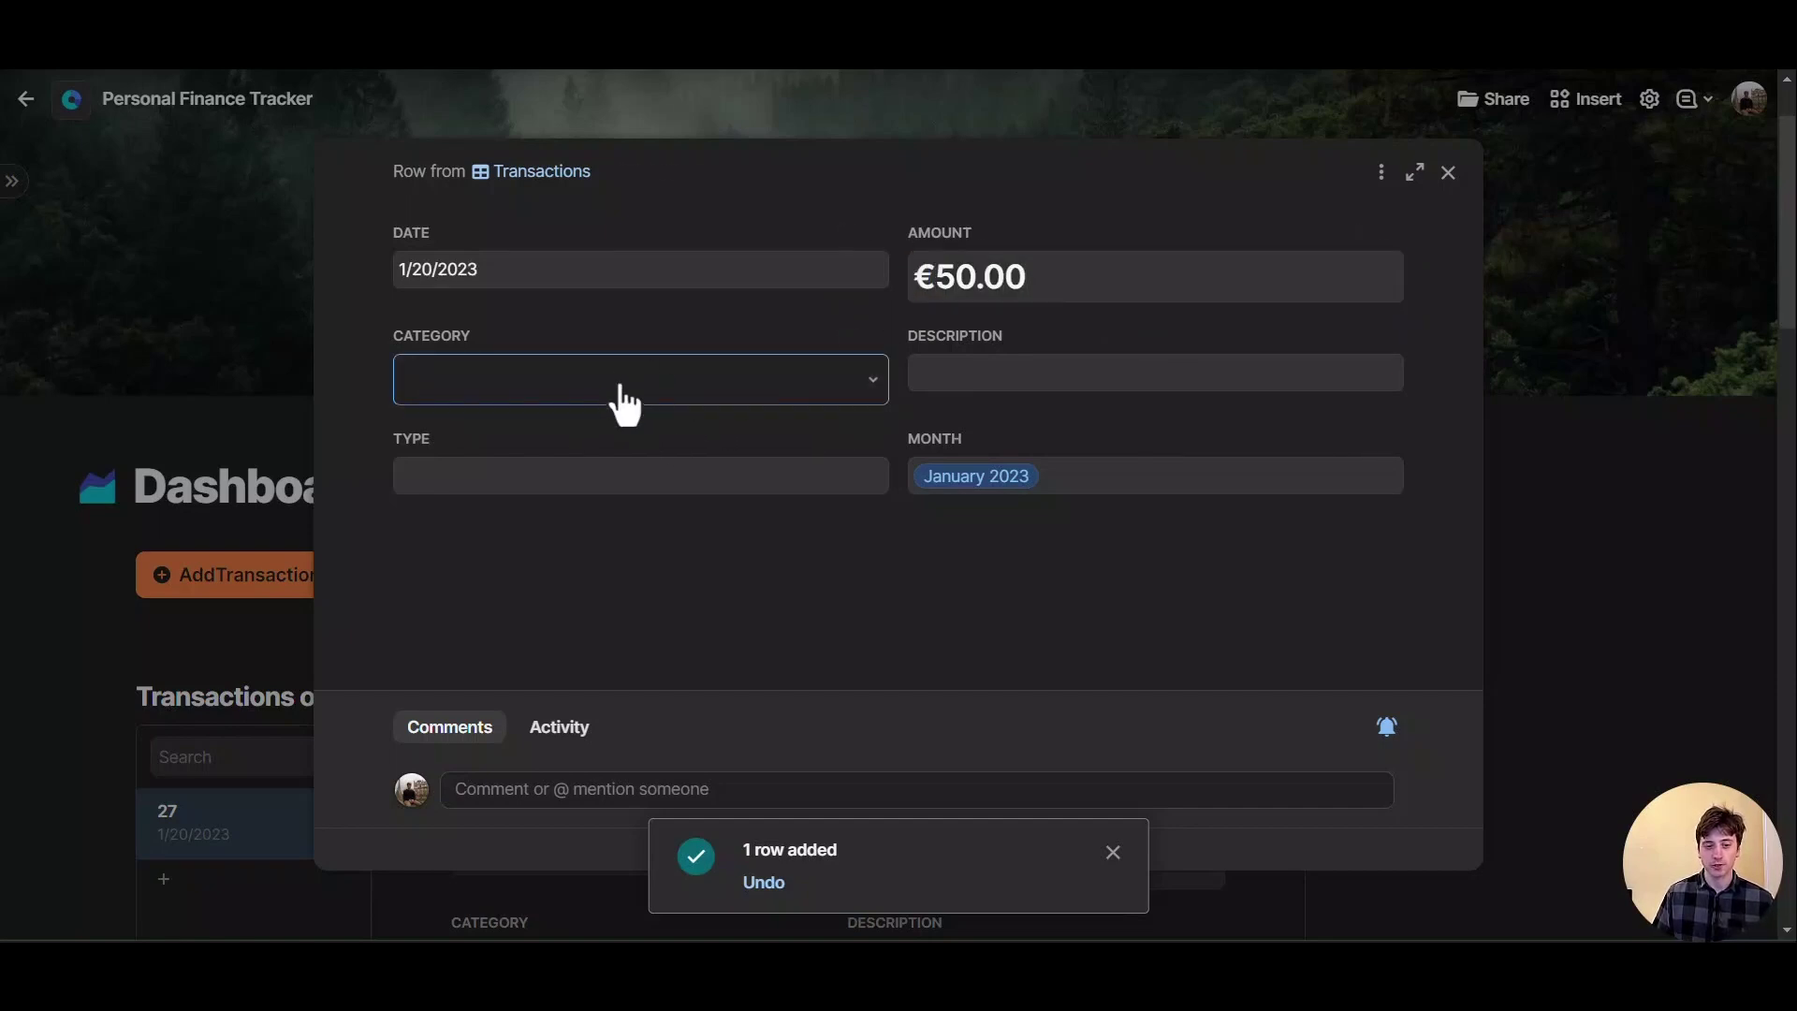
{"action": "left_click", "coordinate": [620, 387]}
{"action": "type", "text": "gro"}
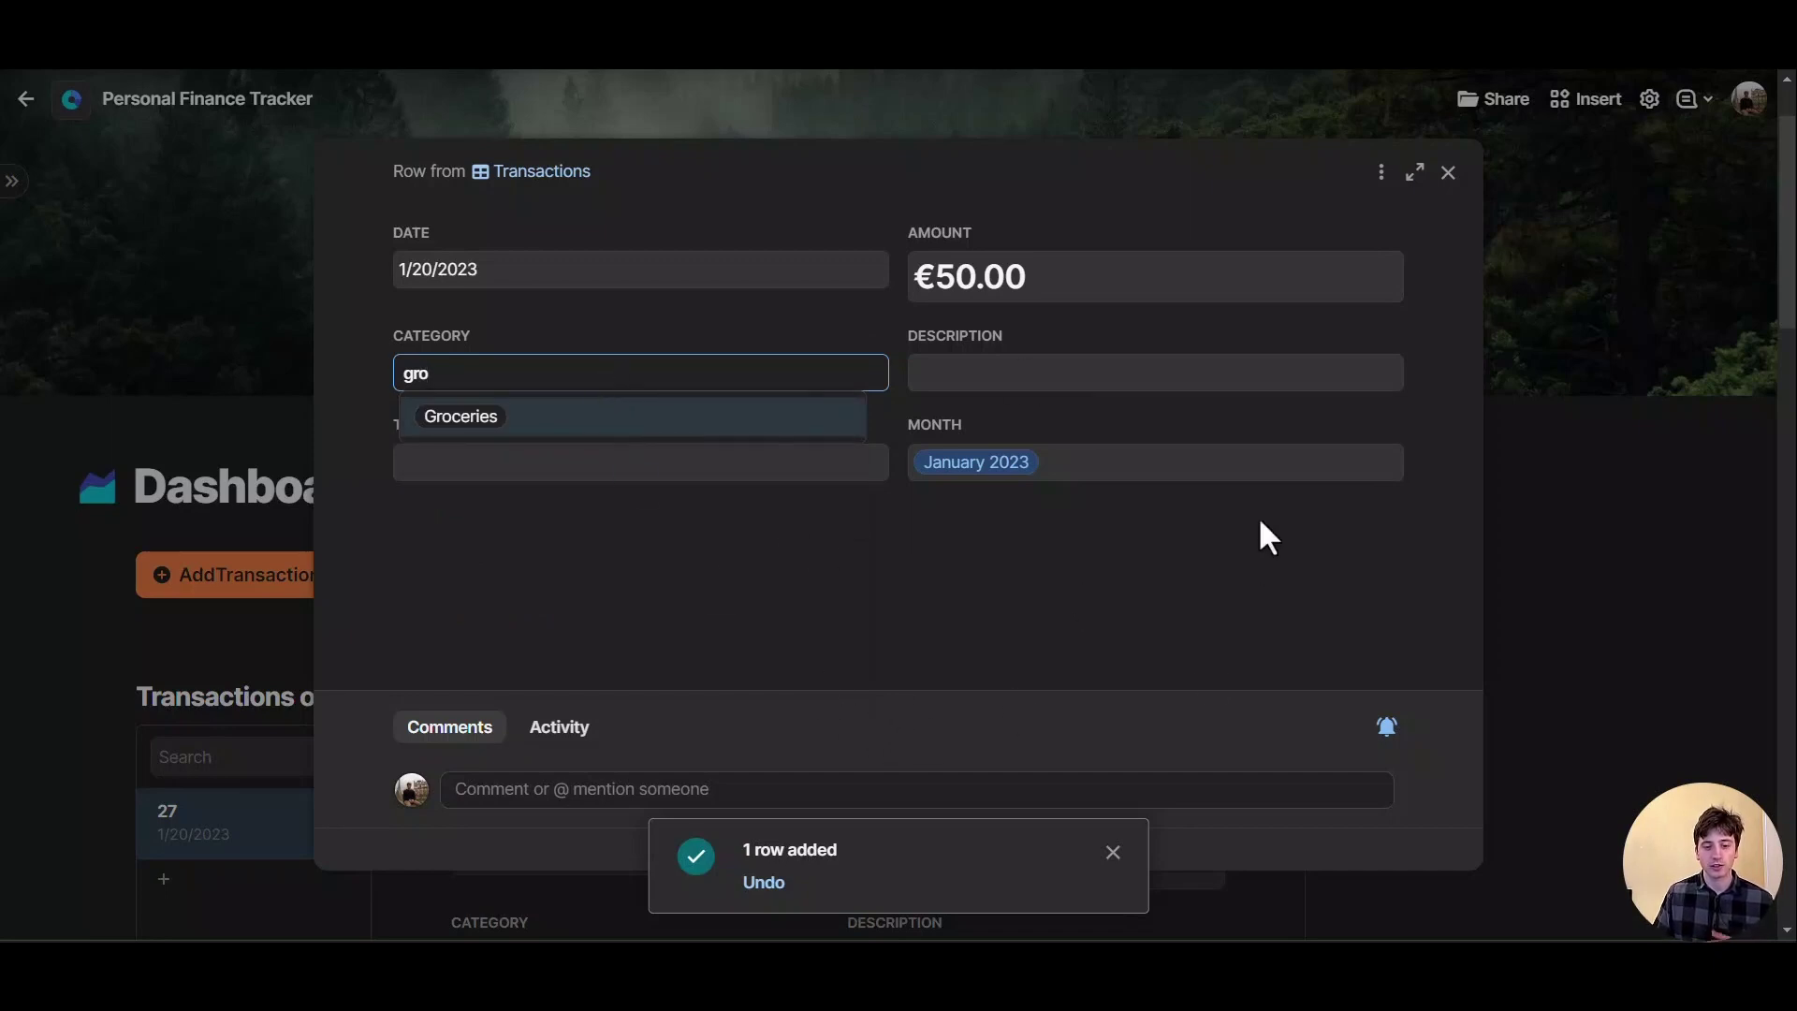
{"action": "key", "text": "Tab"}
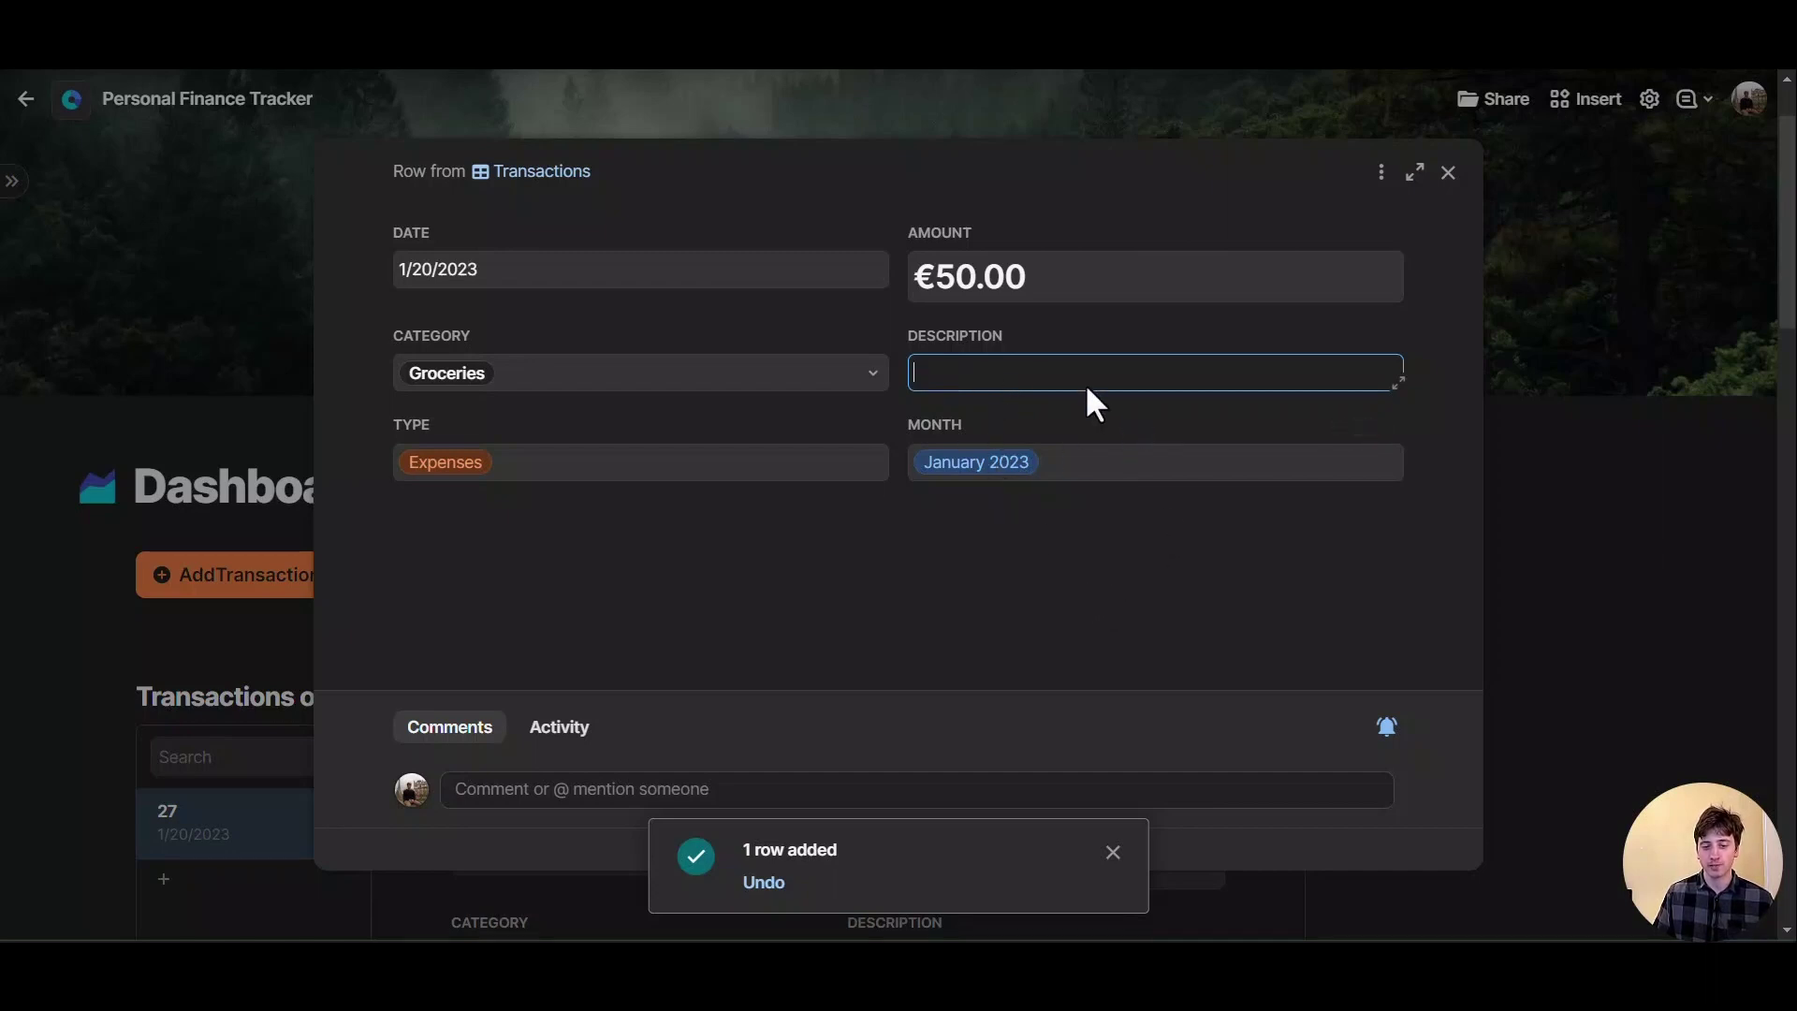
Keep the date at 1/20/2023, close the transaction record and dismiss the row-added notice
{"action": "left_click", "coordinate": [1045, 409]}
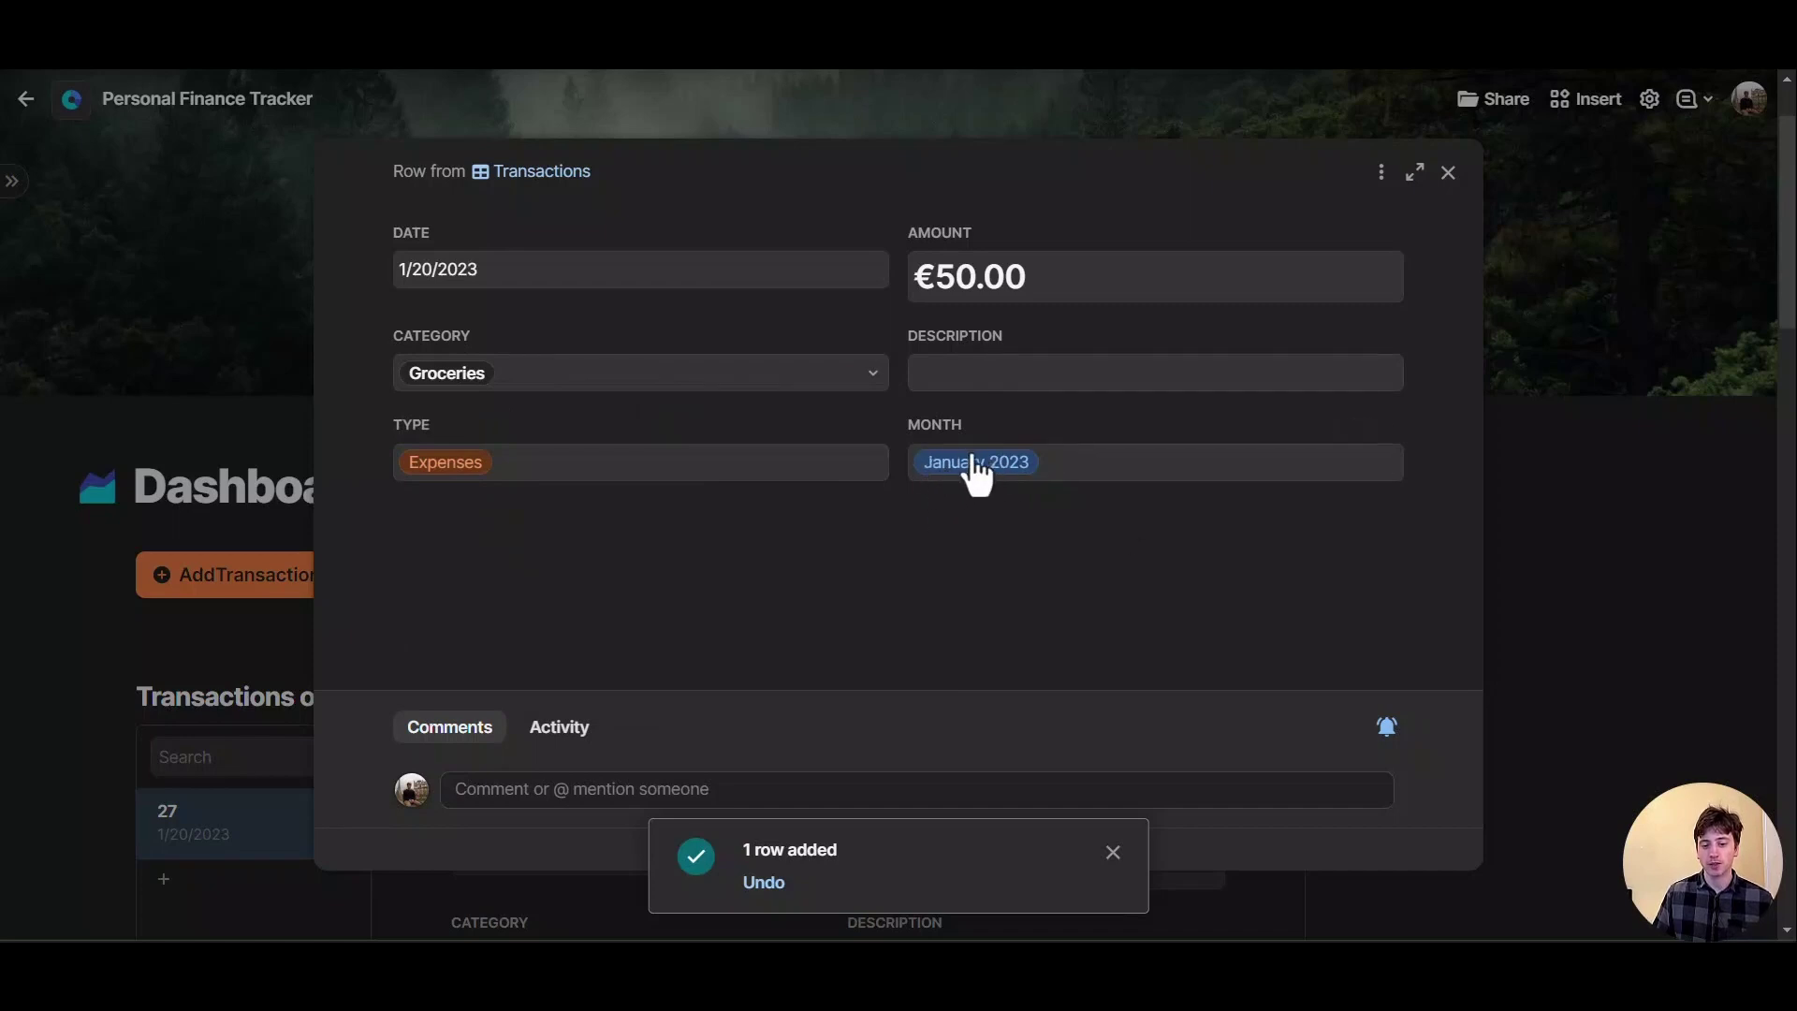
{"action": "mouse_move", "coordinate": [962, 465]}
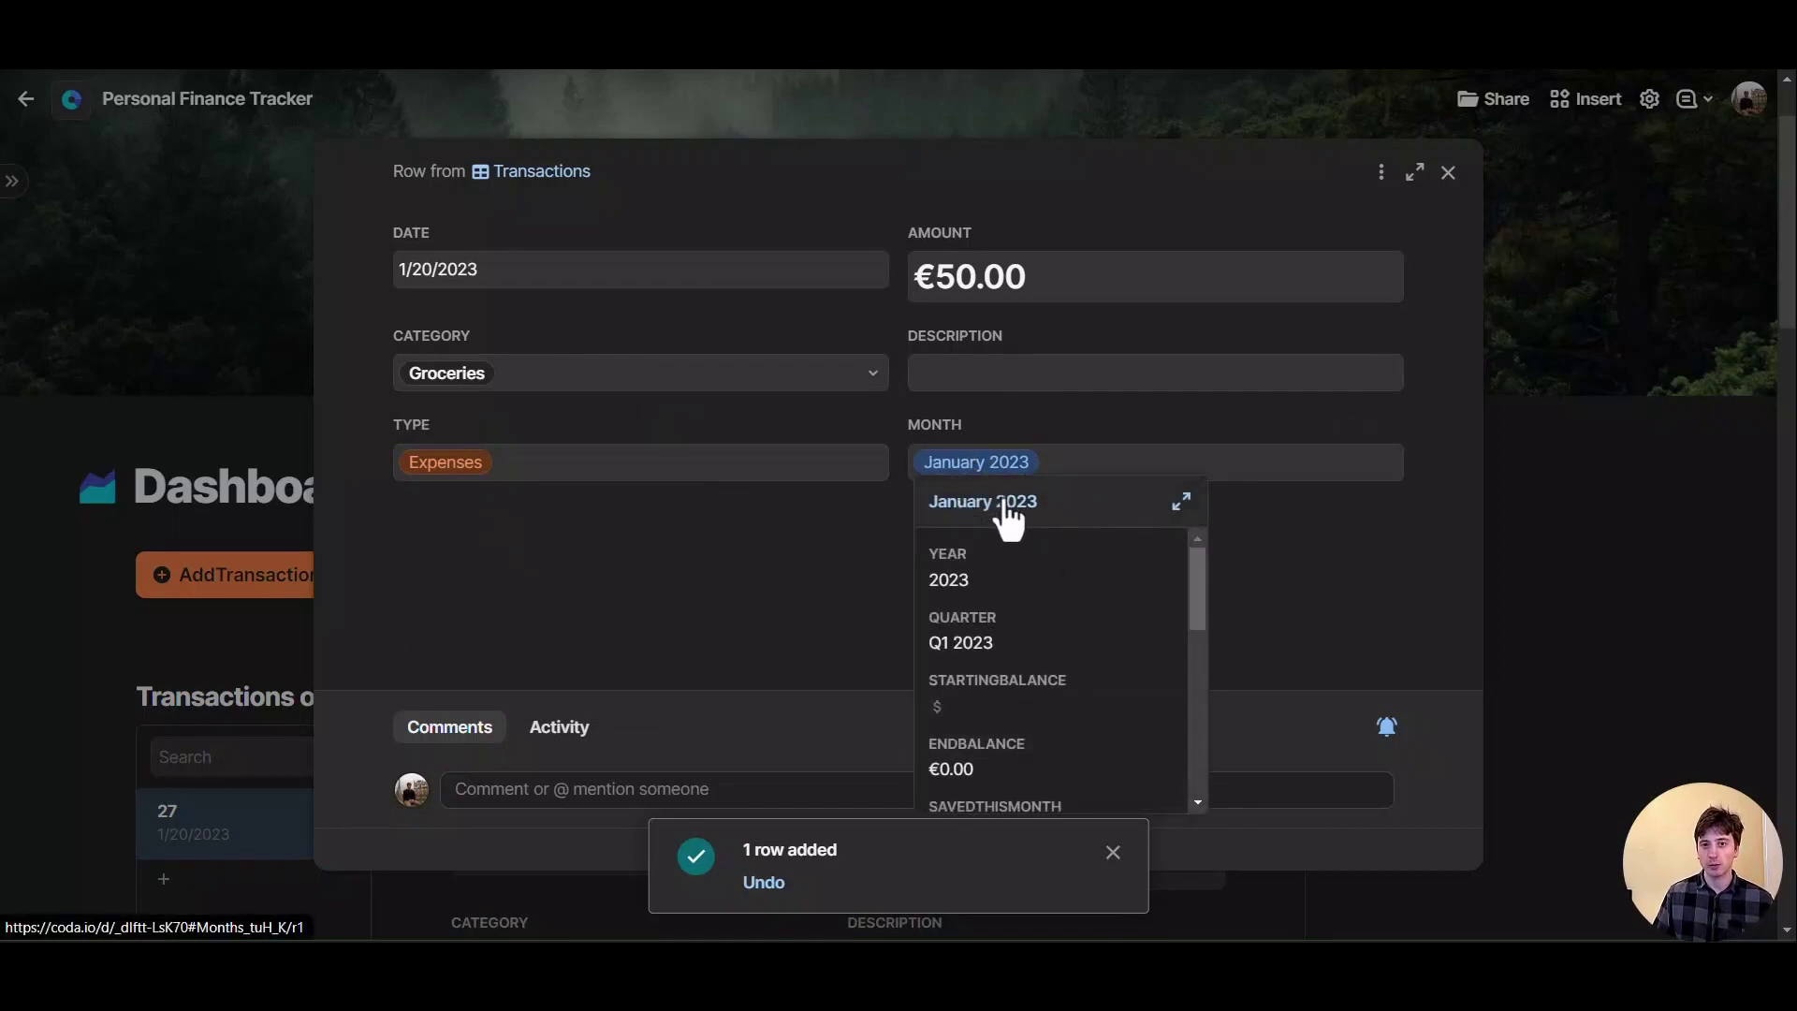
{"action": "left_click", "coordinate": [456, 281]}
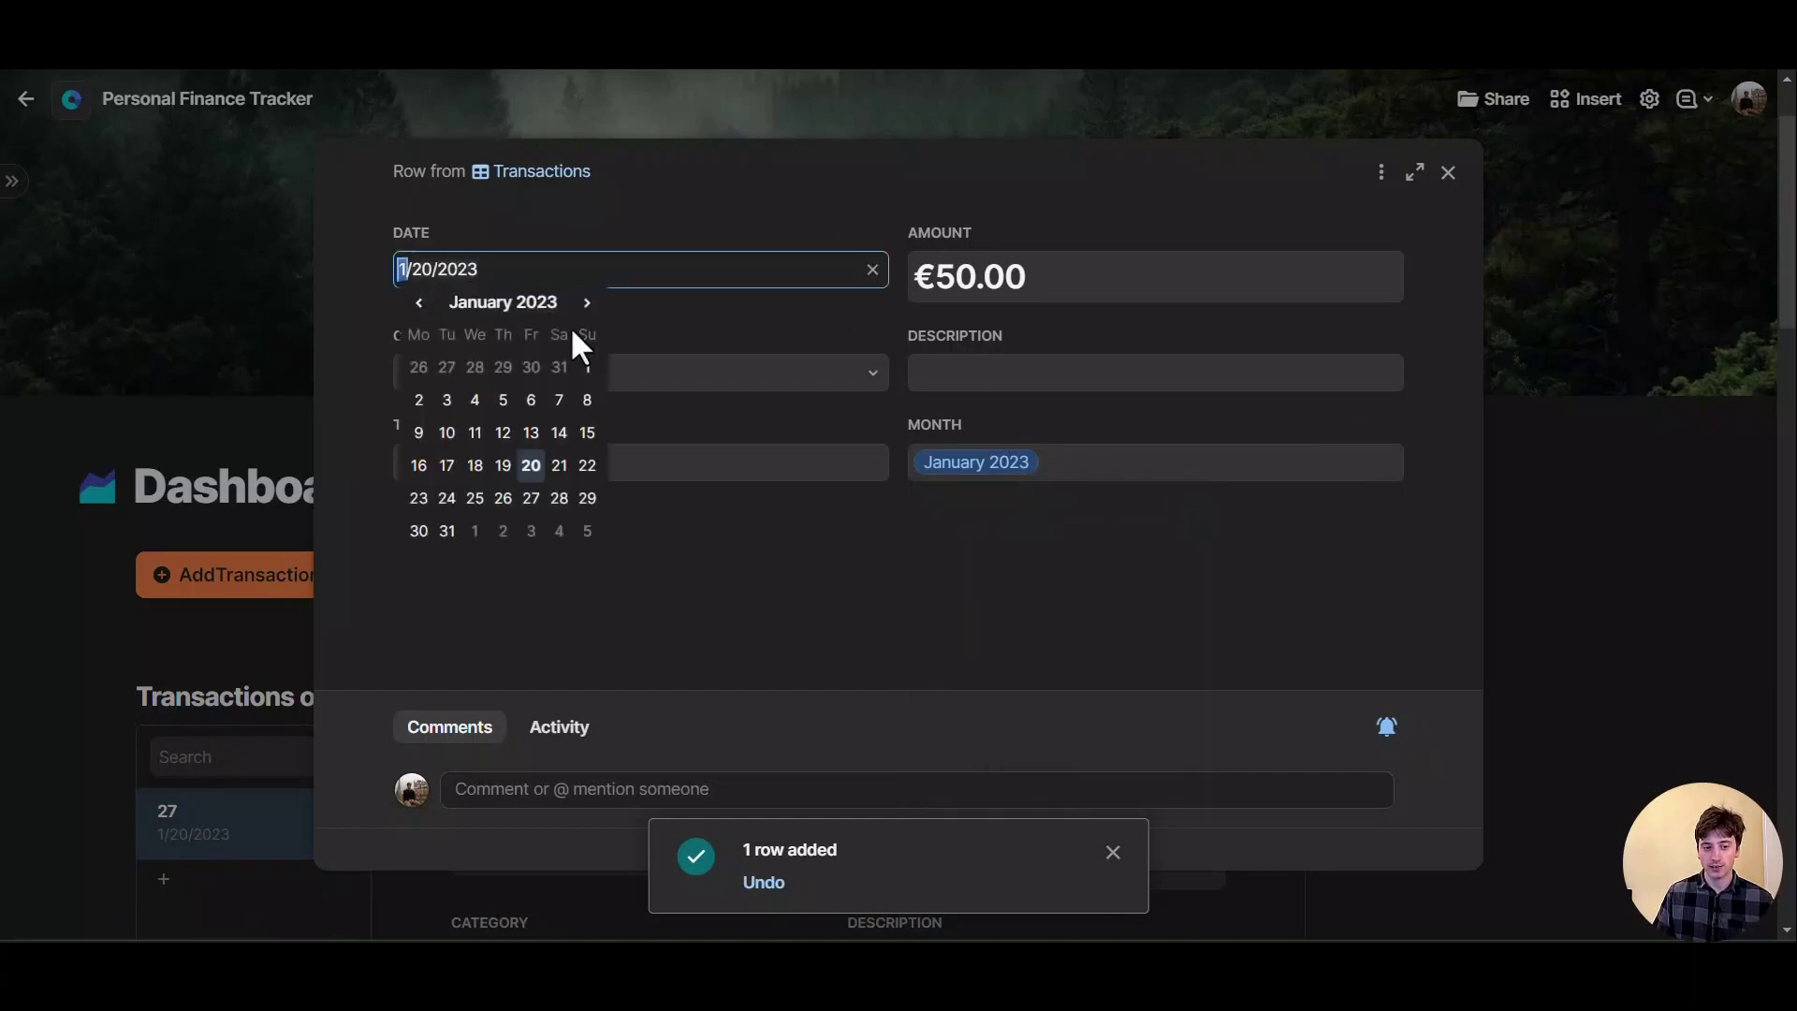
{"action": "left_click", "coordinate": [1255, 509]}
{"action": "left_click", "coordinate": [1447, 172]}
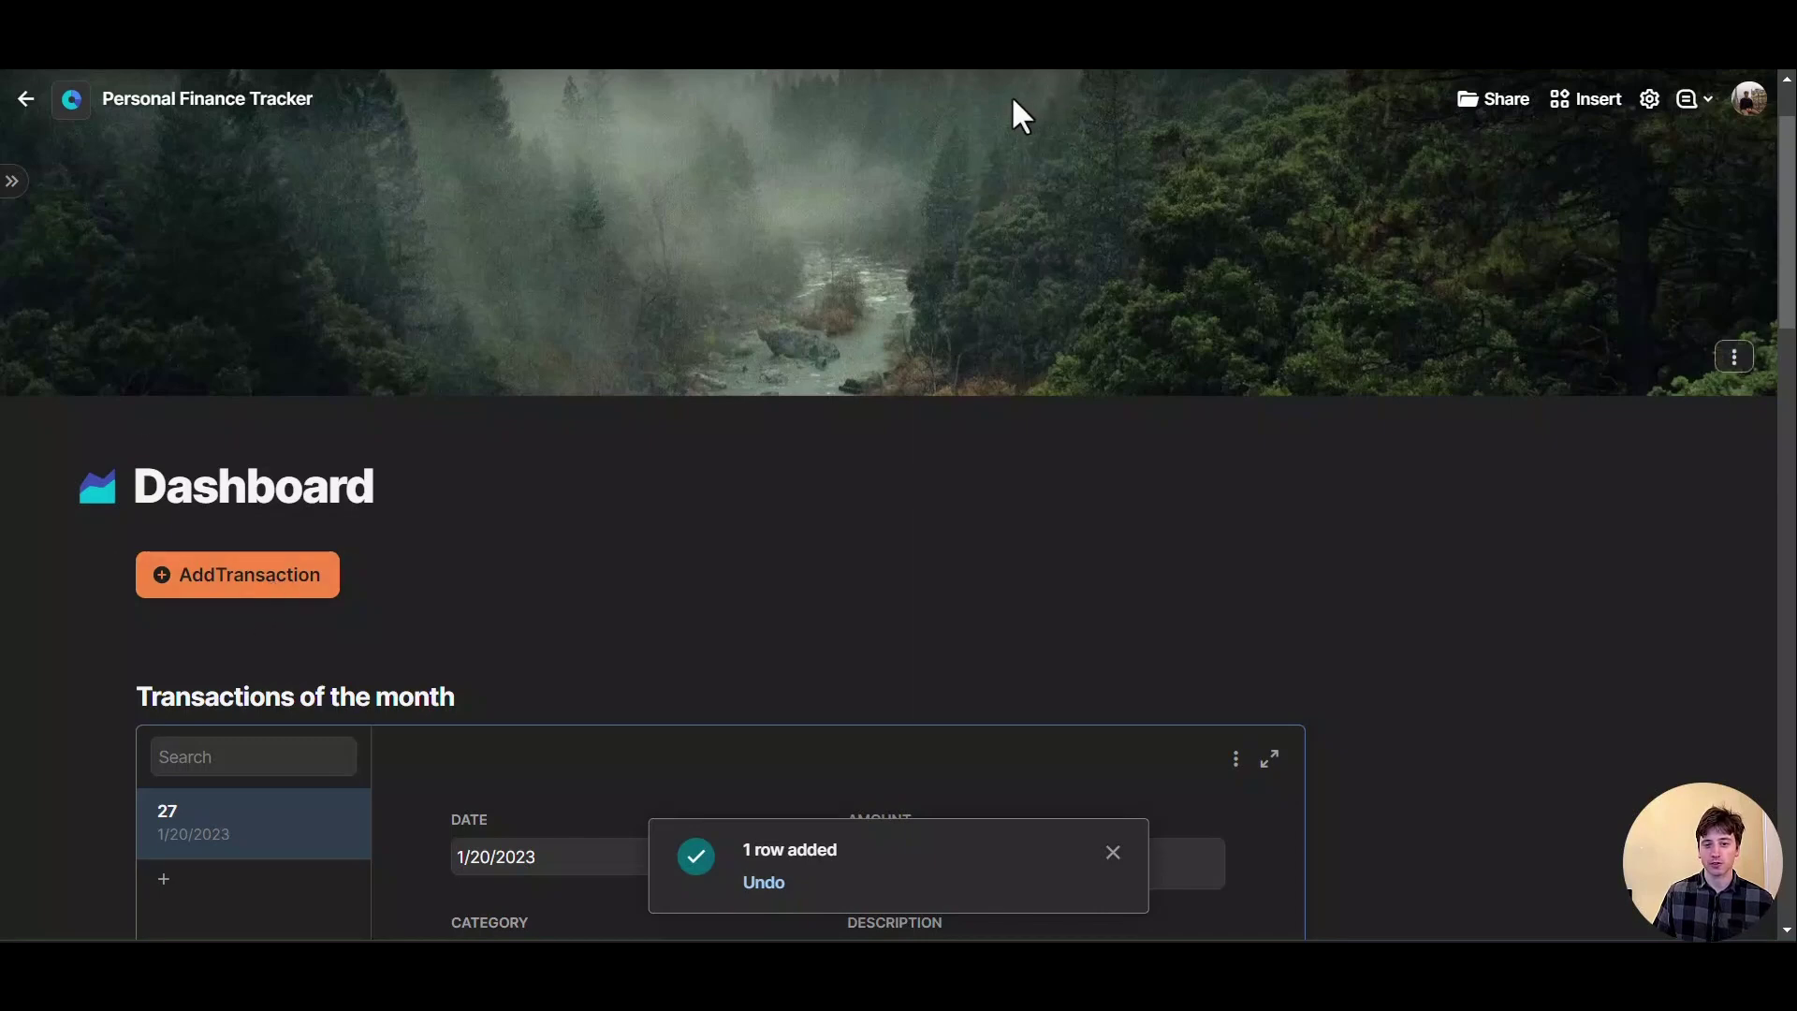
{"action": "left_click", "coordinate": [1112, 851]}
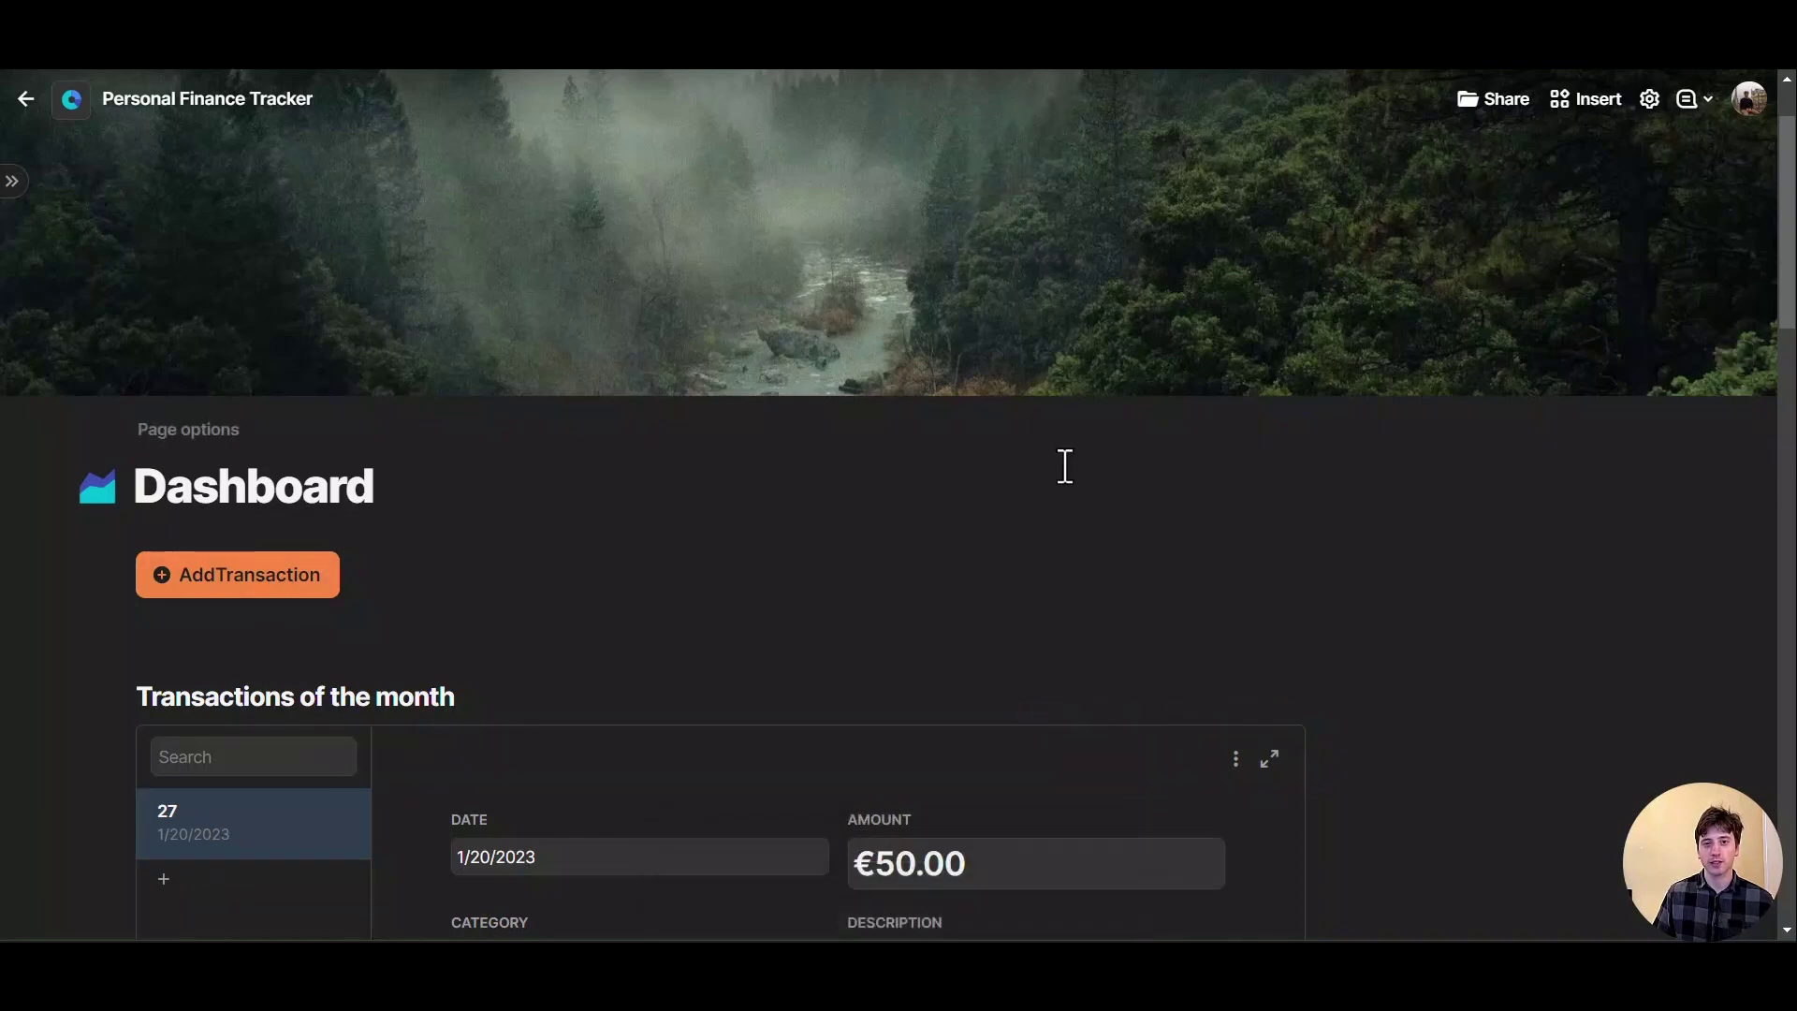
Scroll through the January 2023 record's balance fields and its CategoriesMonths table
{"action": "scroll", "coordinate": [1048, 438], "scroll_direction": "down", "scroll_amount": 3}
{"action": "scroll", "coordinate": [951, 389], "scroll_direction": "down", "scroll_amount": 1}
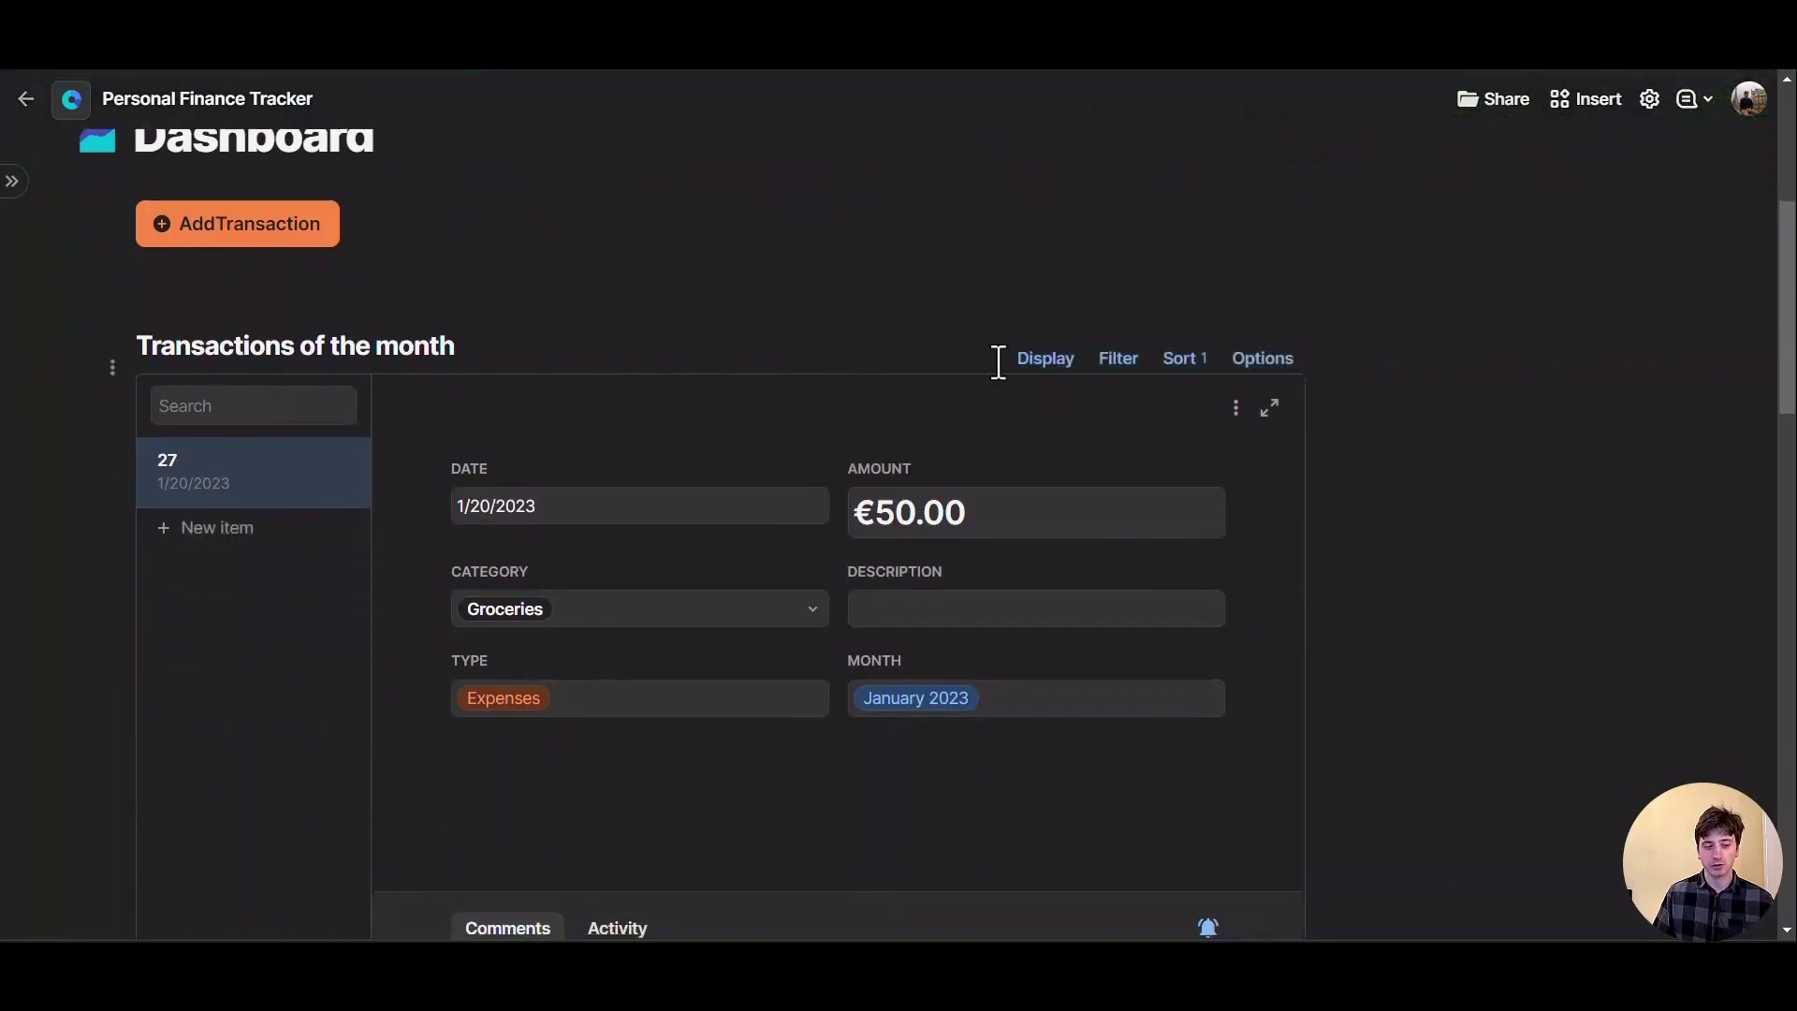
{"action": "scroll", "coordinate": [224, 505], "scroll_direction": "down", "scroll_amount": 2}
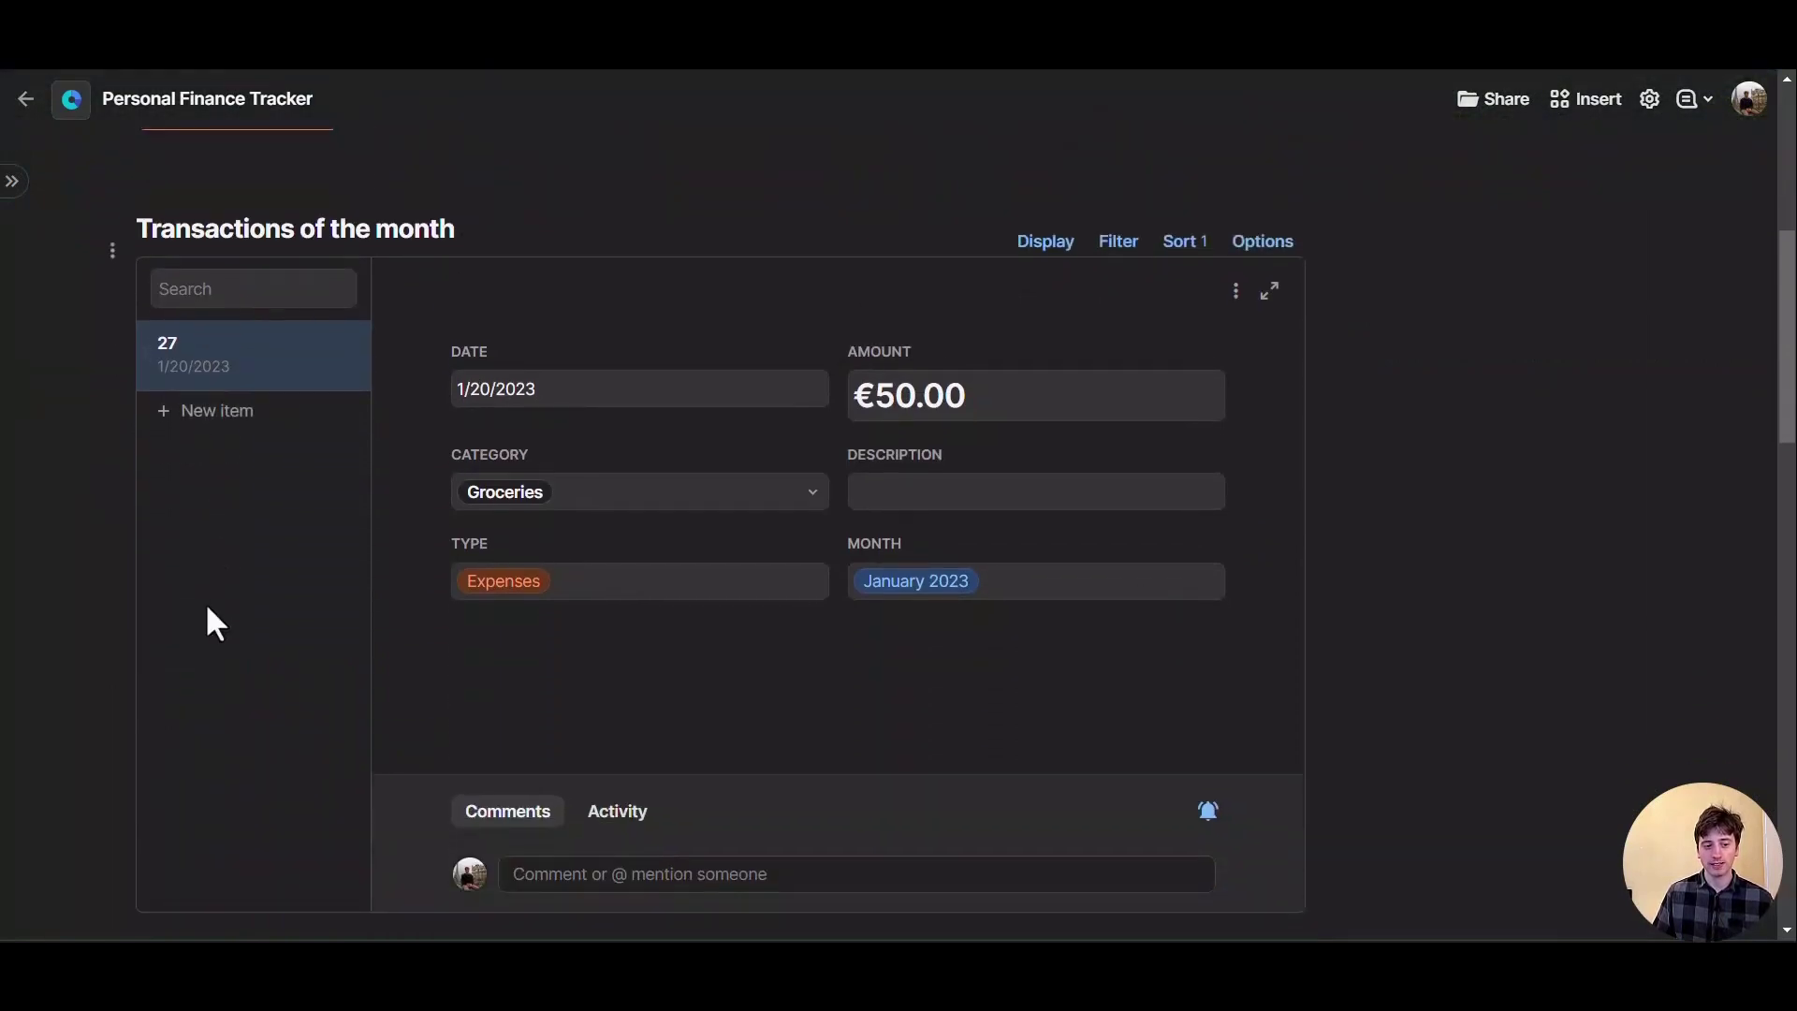
{"action": "scroll", "coordinate": [317, 649], "scroll_direction": "up", "scroll_amount": 2}
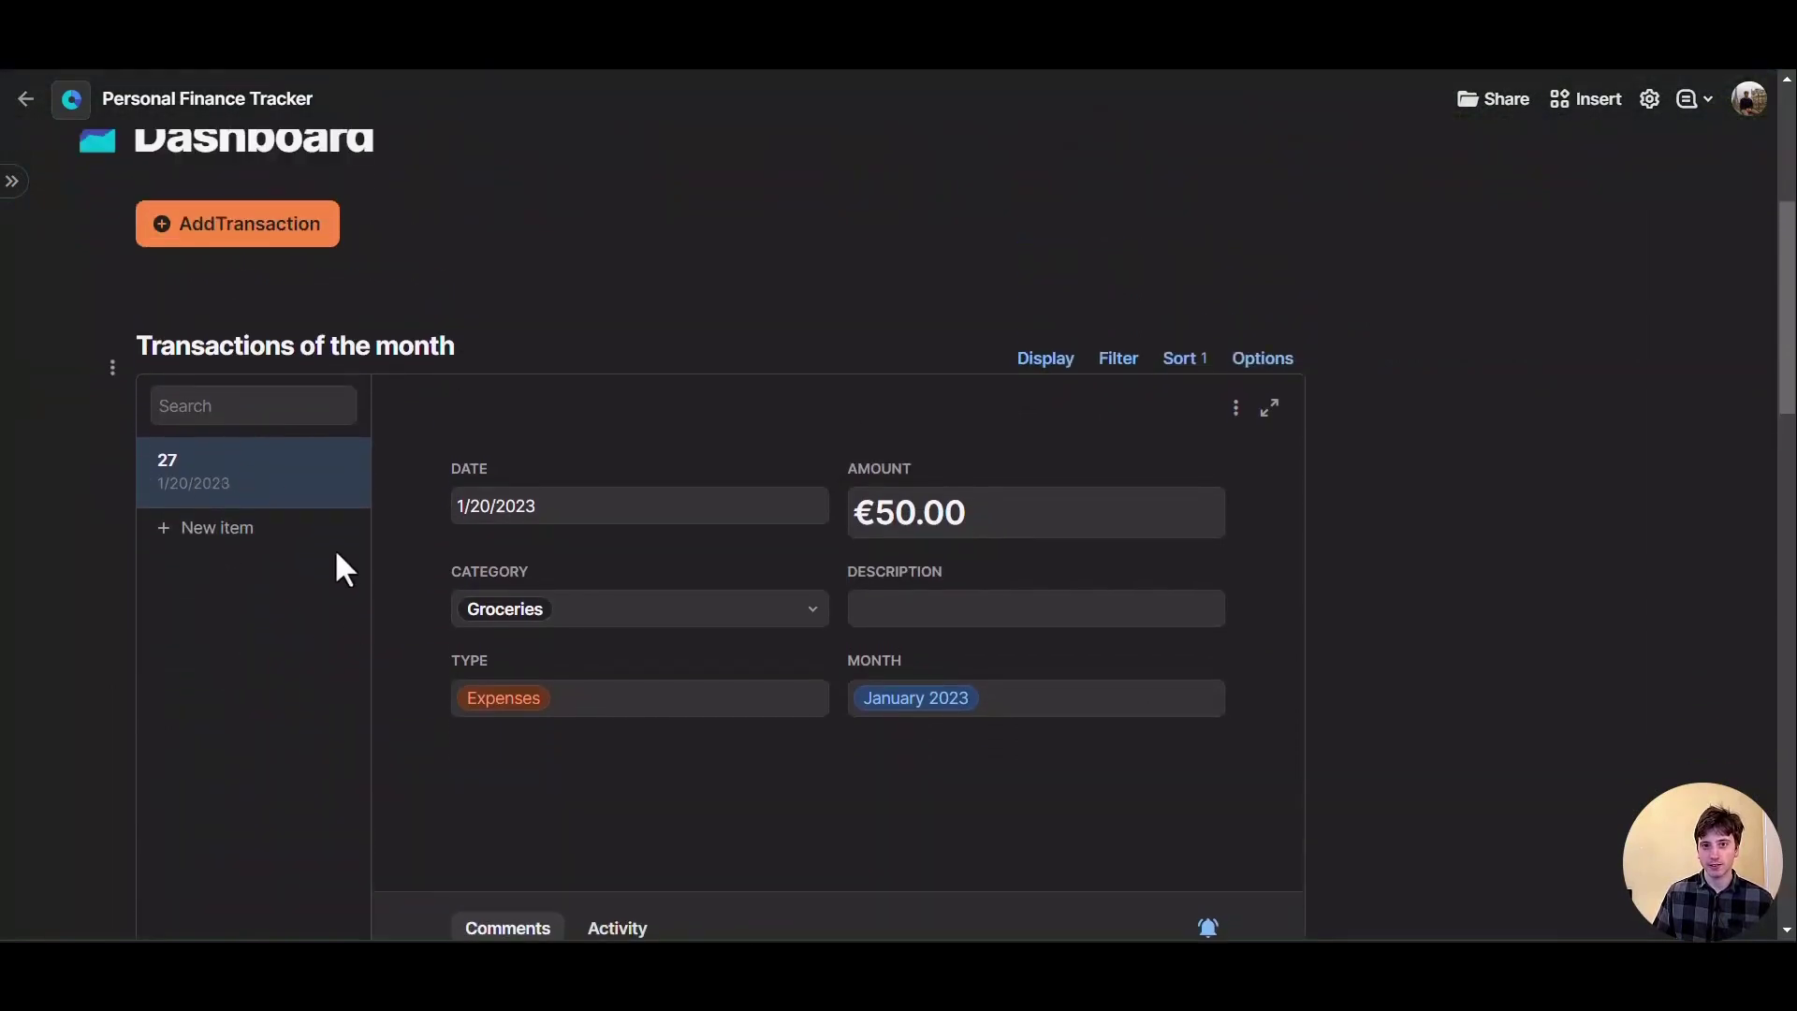
{"action": "scroll", "coordinate": [337, 565], "scroll_direction": "down", "scroll_amount": 2}
{"action": "scroll", "coordinate": [379, 485], "scroll_direction": "down", "scroll_amount": 2}
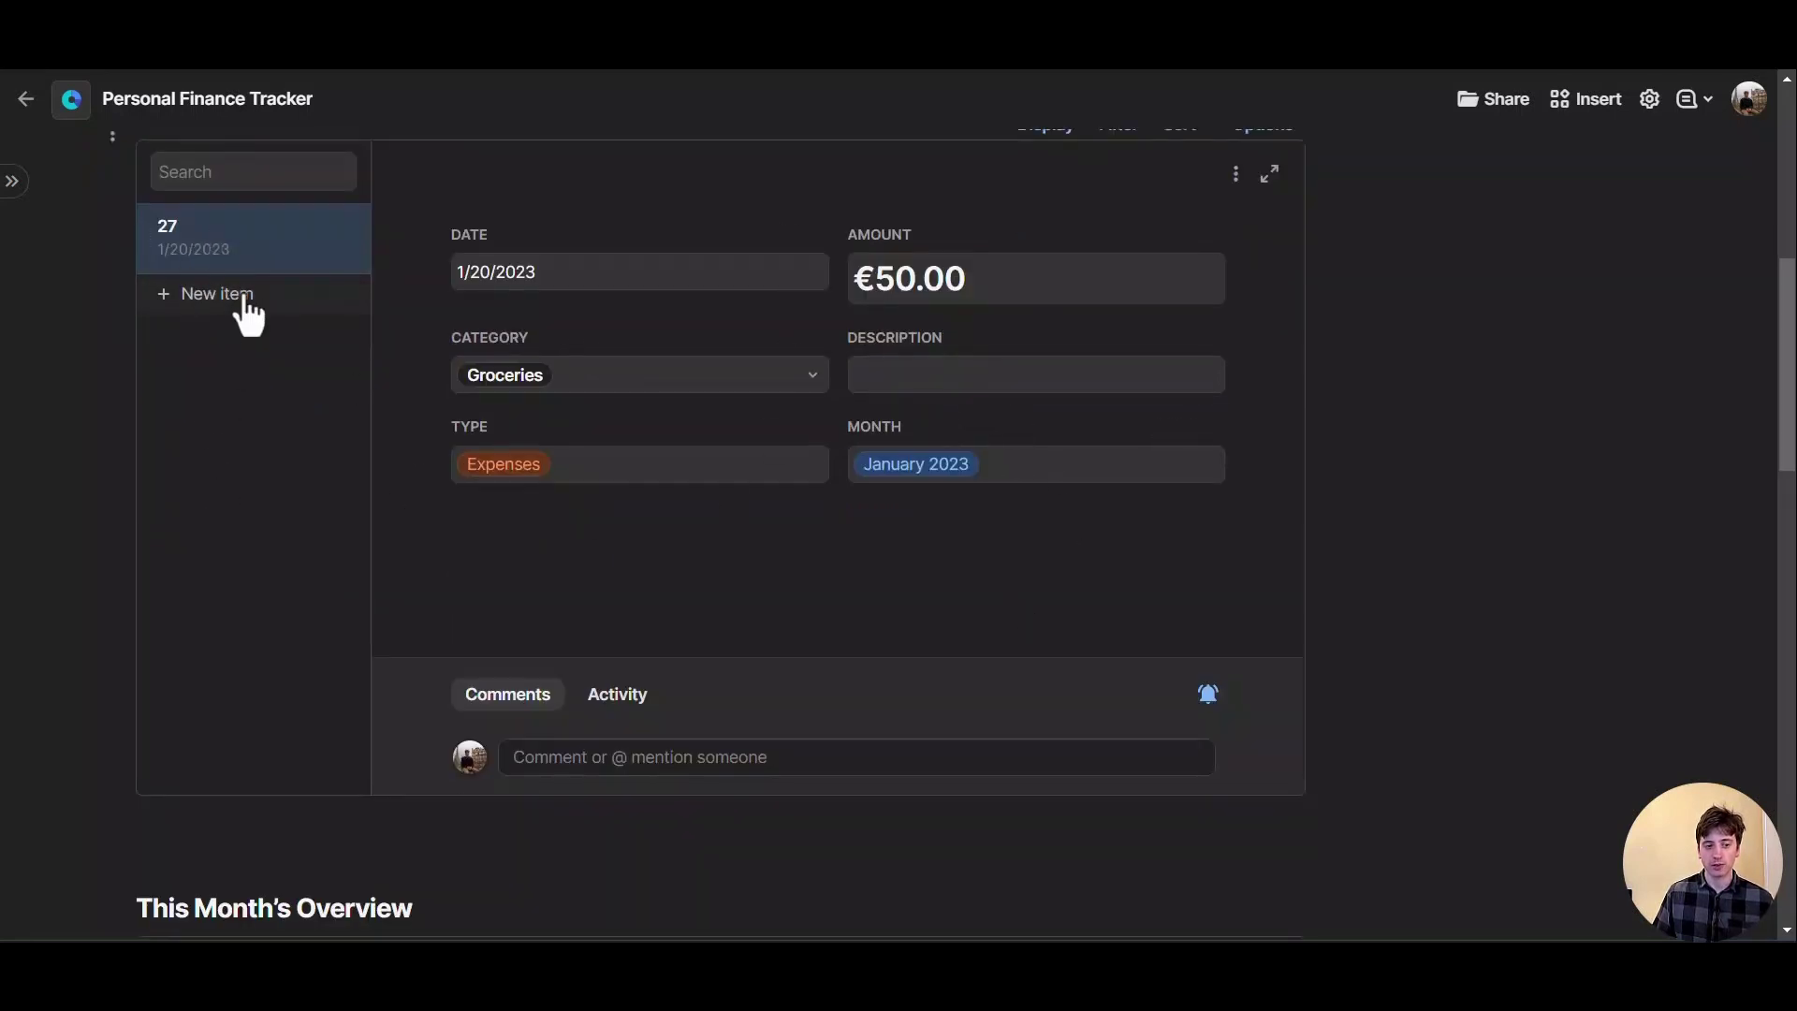
{"action": "scroll", "coordinate": [233, 481], "scroll_direction": "down", "scroll_amount": 4}
{"action": "scroll", "coordinate": [870, 603], "scroll_direction": "down", "scroll_amount": 6}
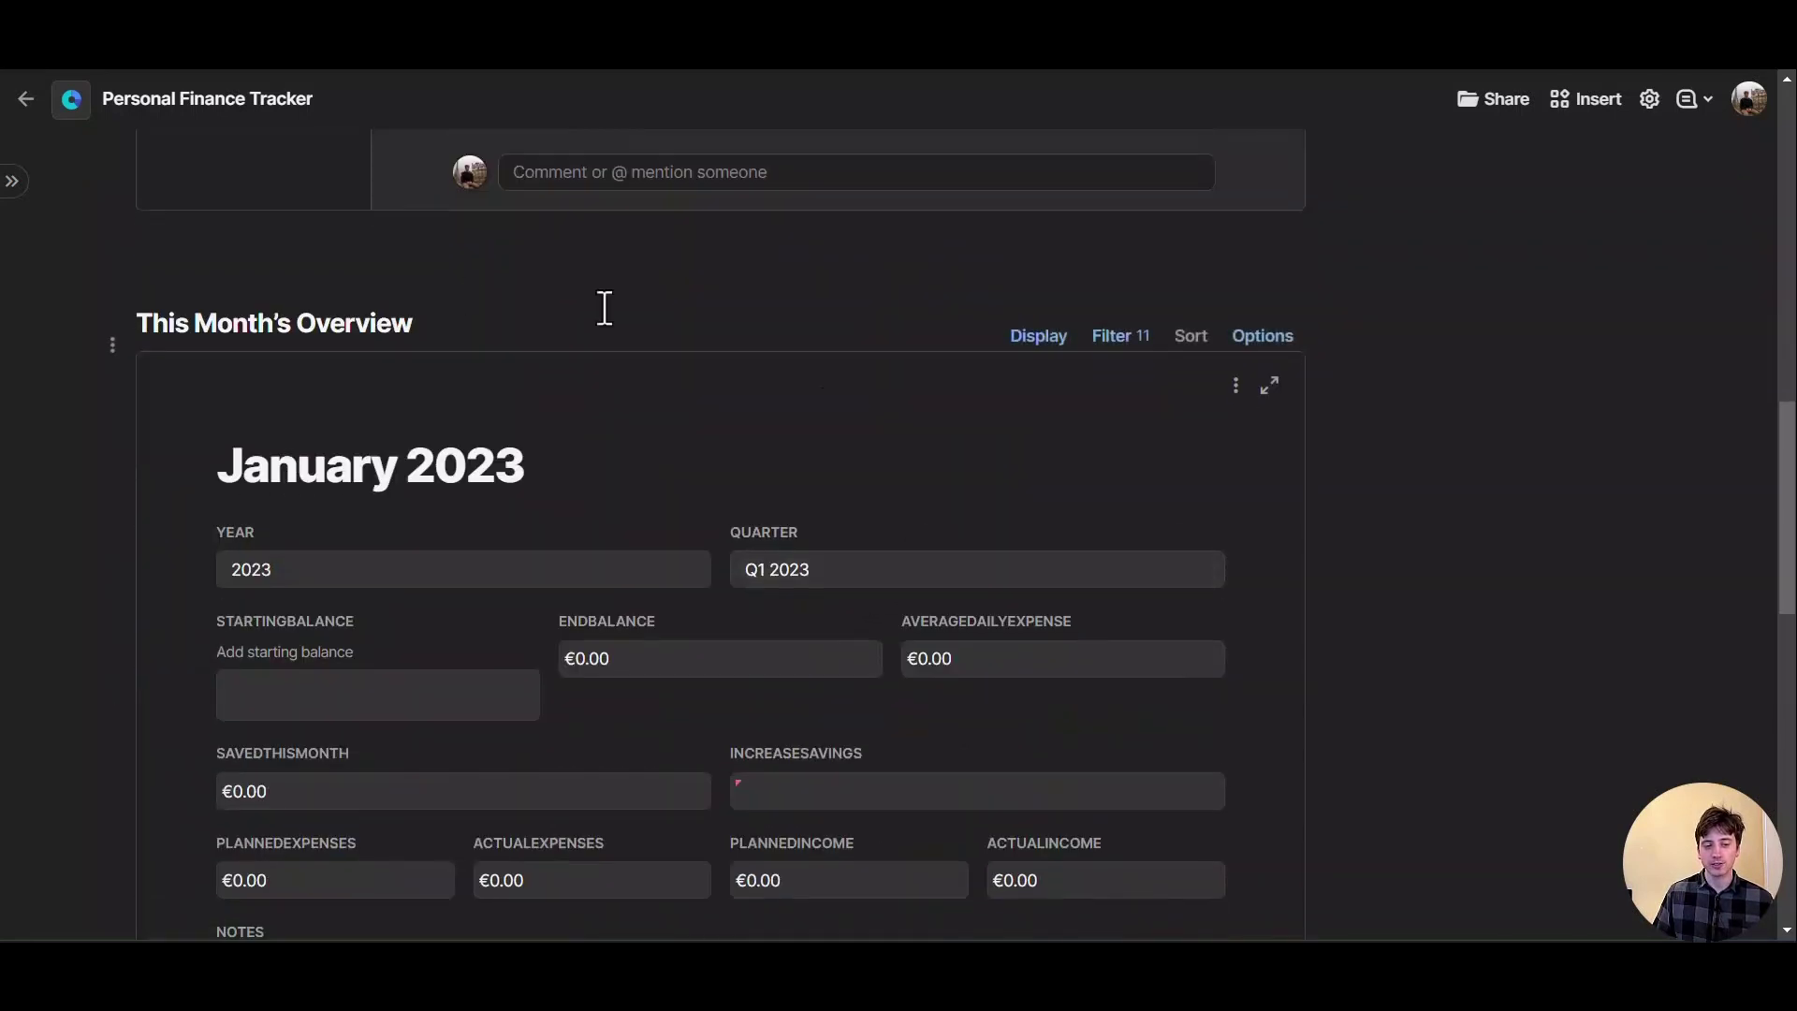
{"action": "right_click", "coordinate": [281, 324]}
{"action": "key", "text": "Escape"}
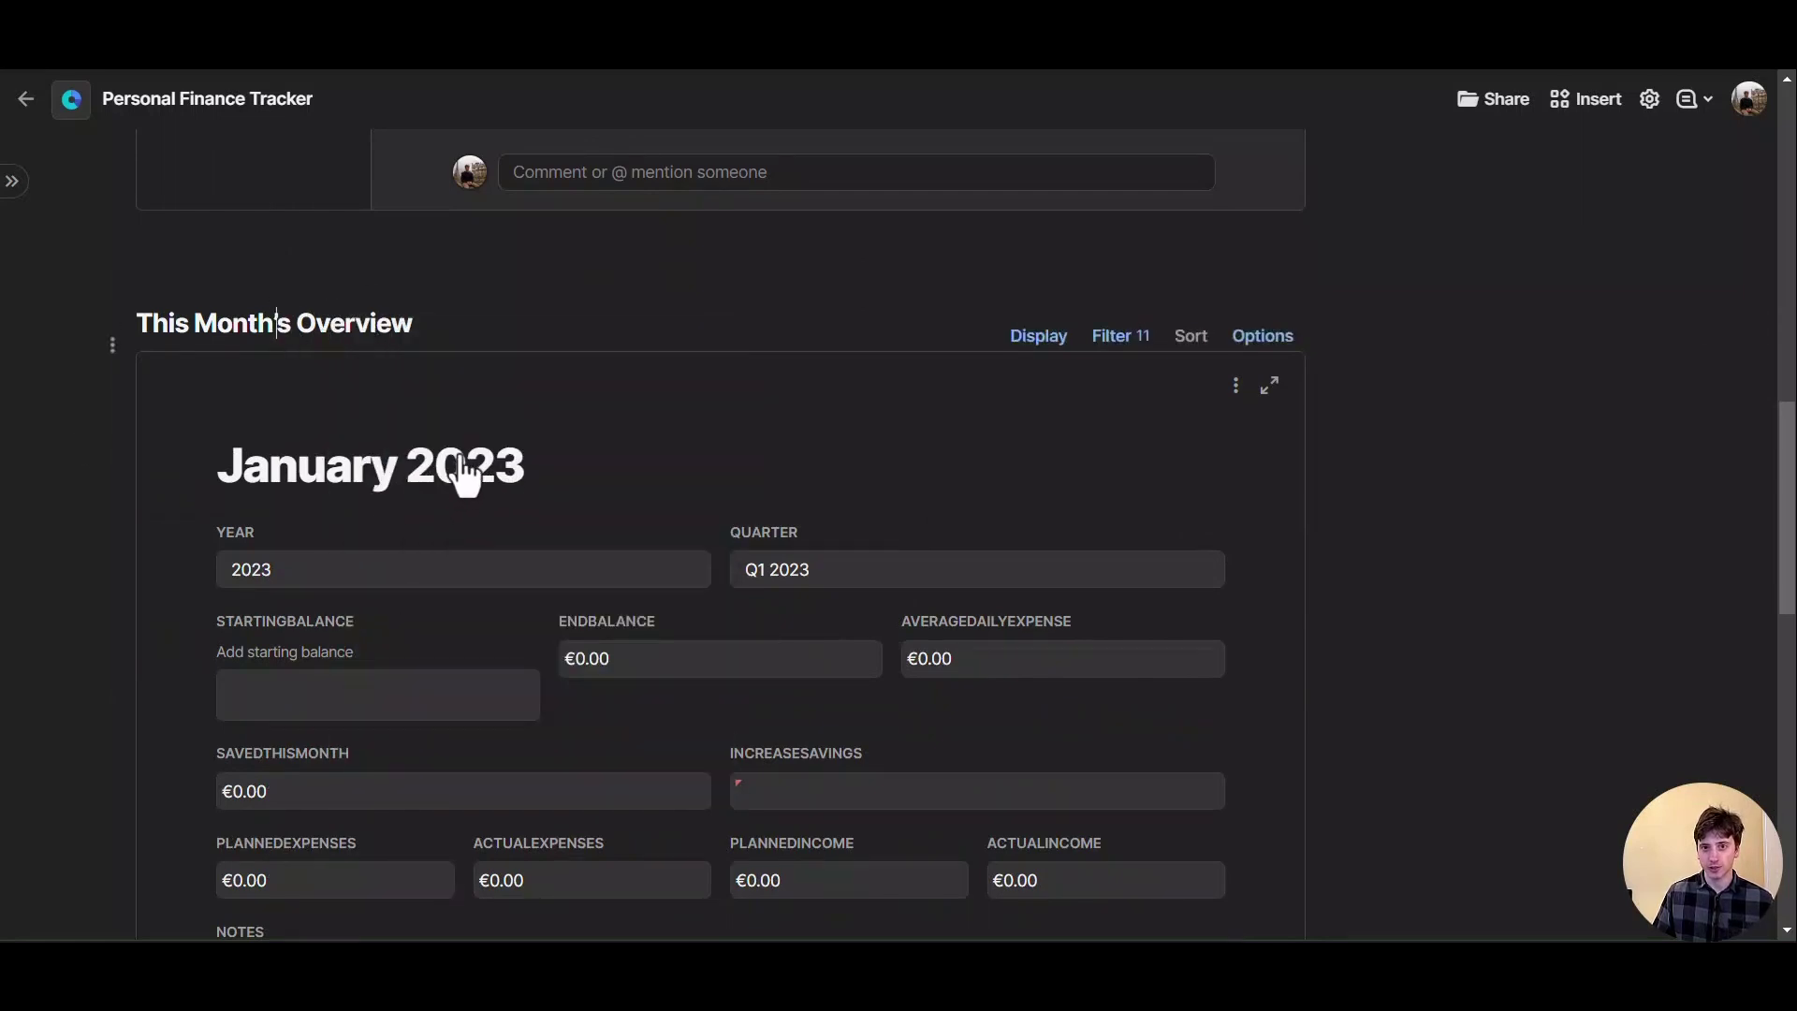
{"action": "scroll", "coordinate": [477, 470], "scroll_direction": "down", "scroll_amount": 2}
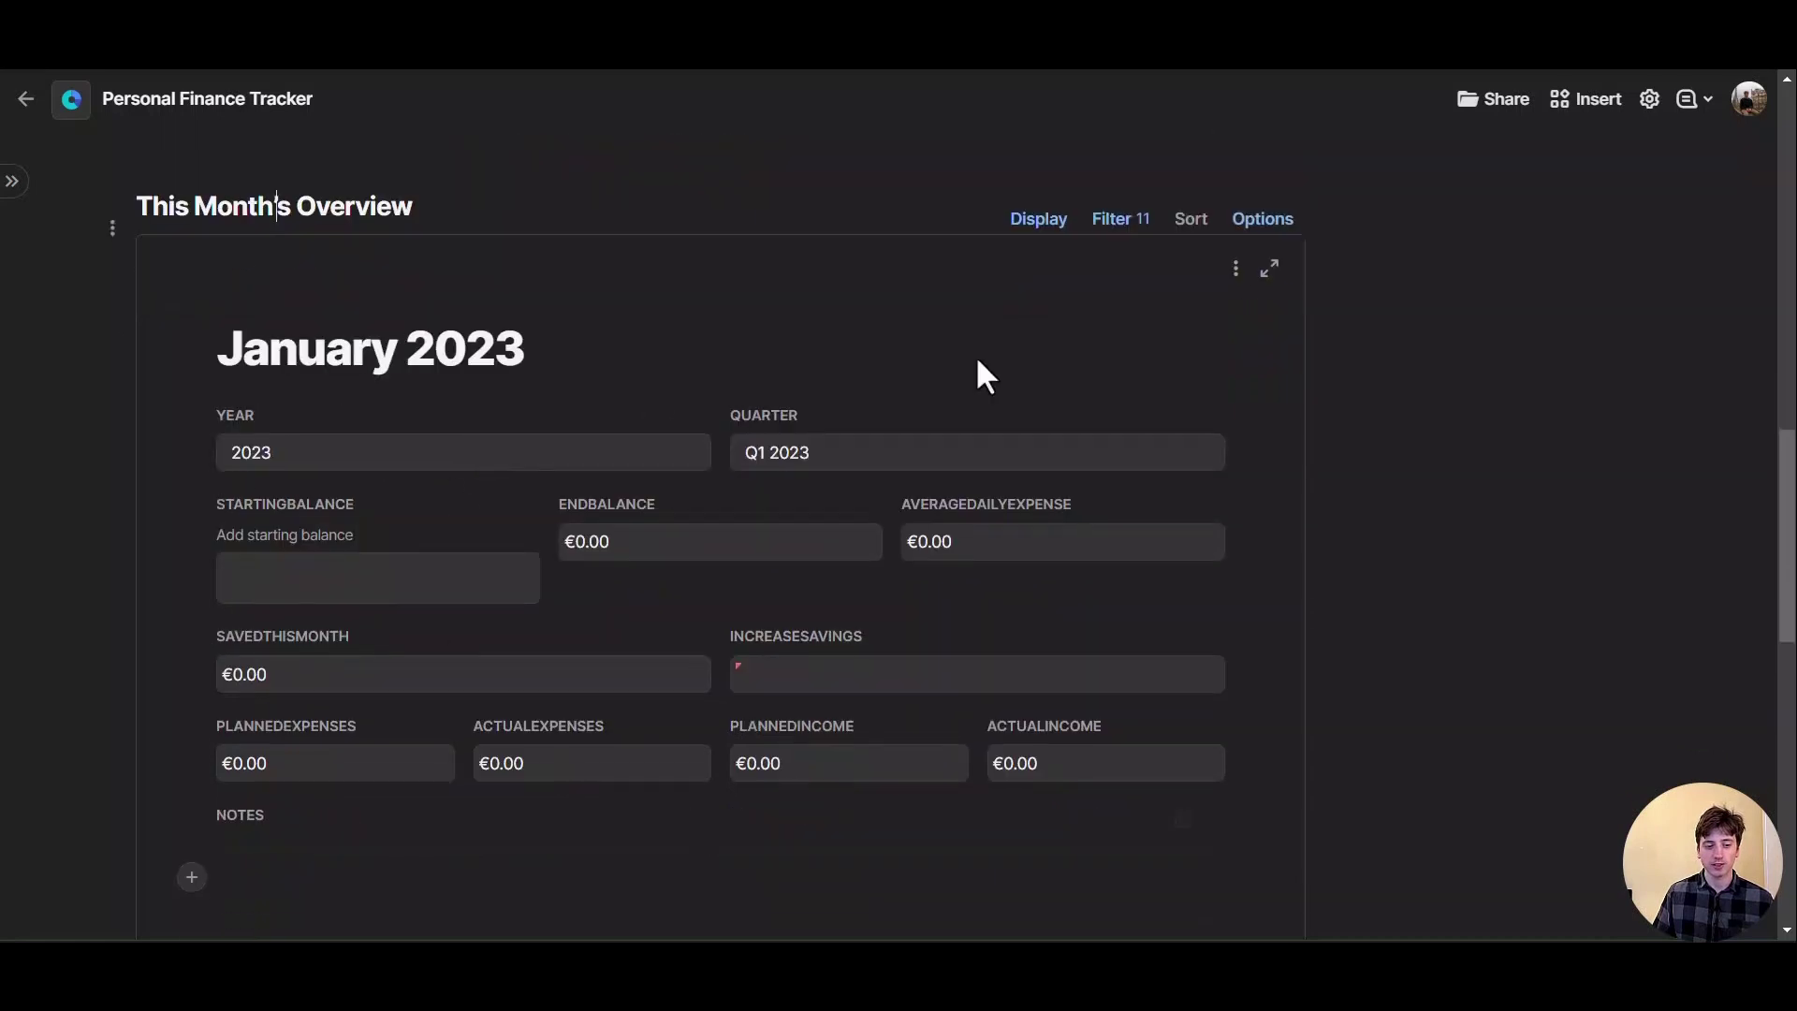
{"action": "scroll", "coordinate": [577, 534], "scroll_direction": "down", "scroll_amount": 2}
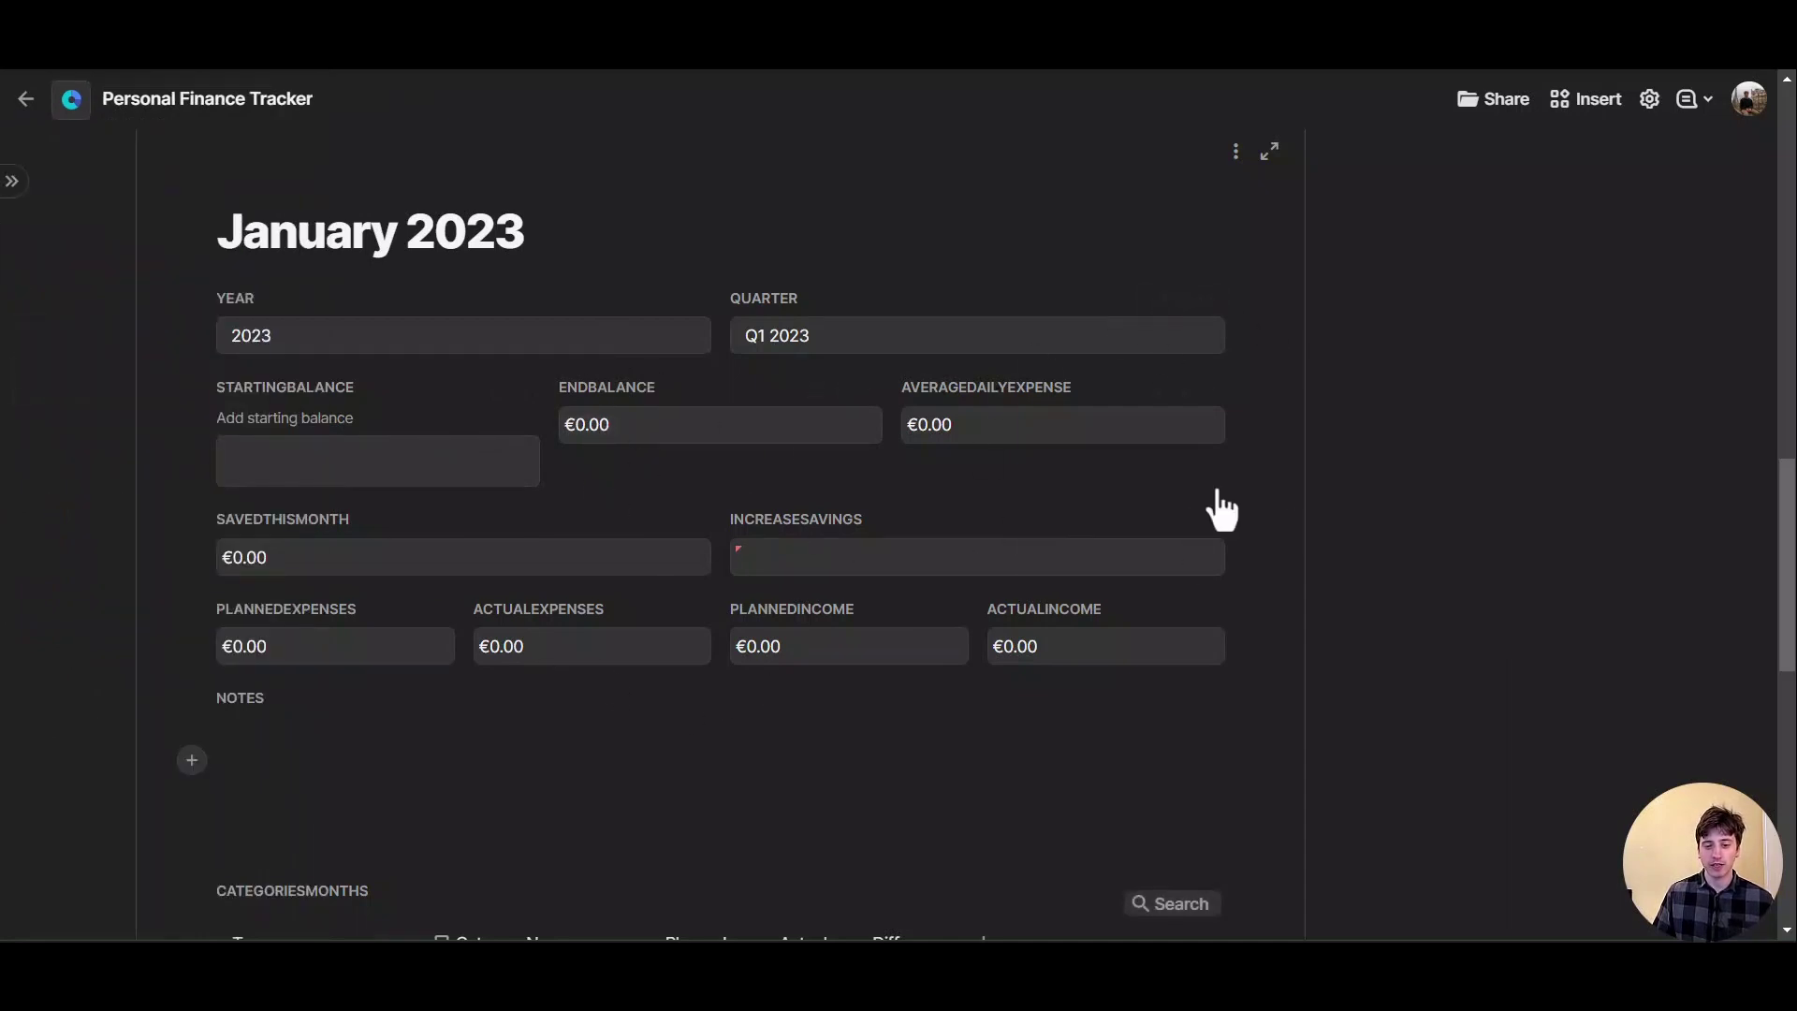
{"action": "scroll", "coordinate": [281, 430], "scroll_direction": "down", "scroll_amount": 1}
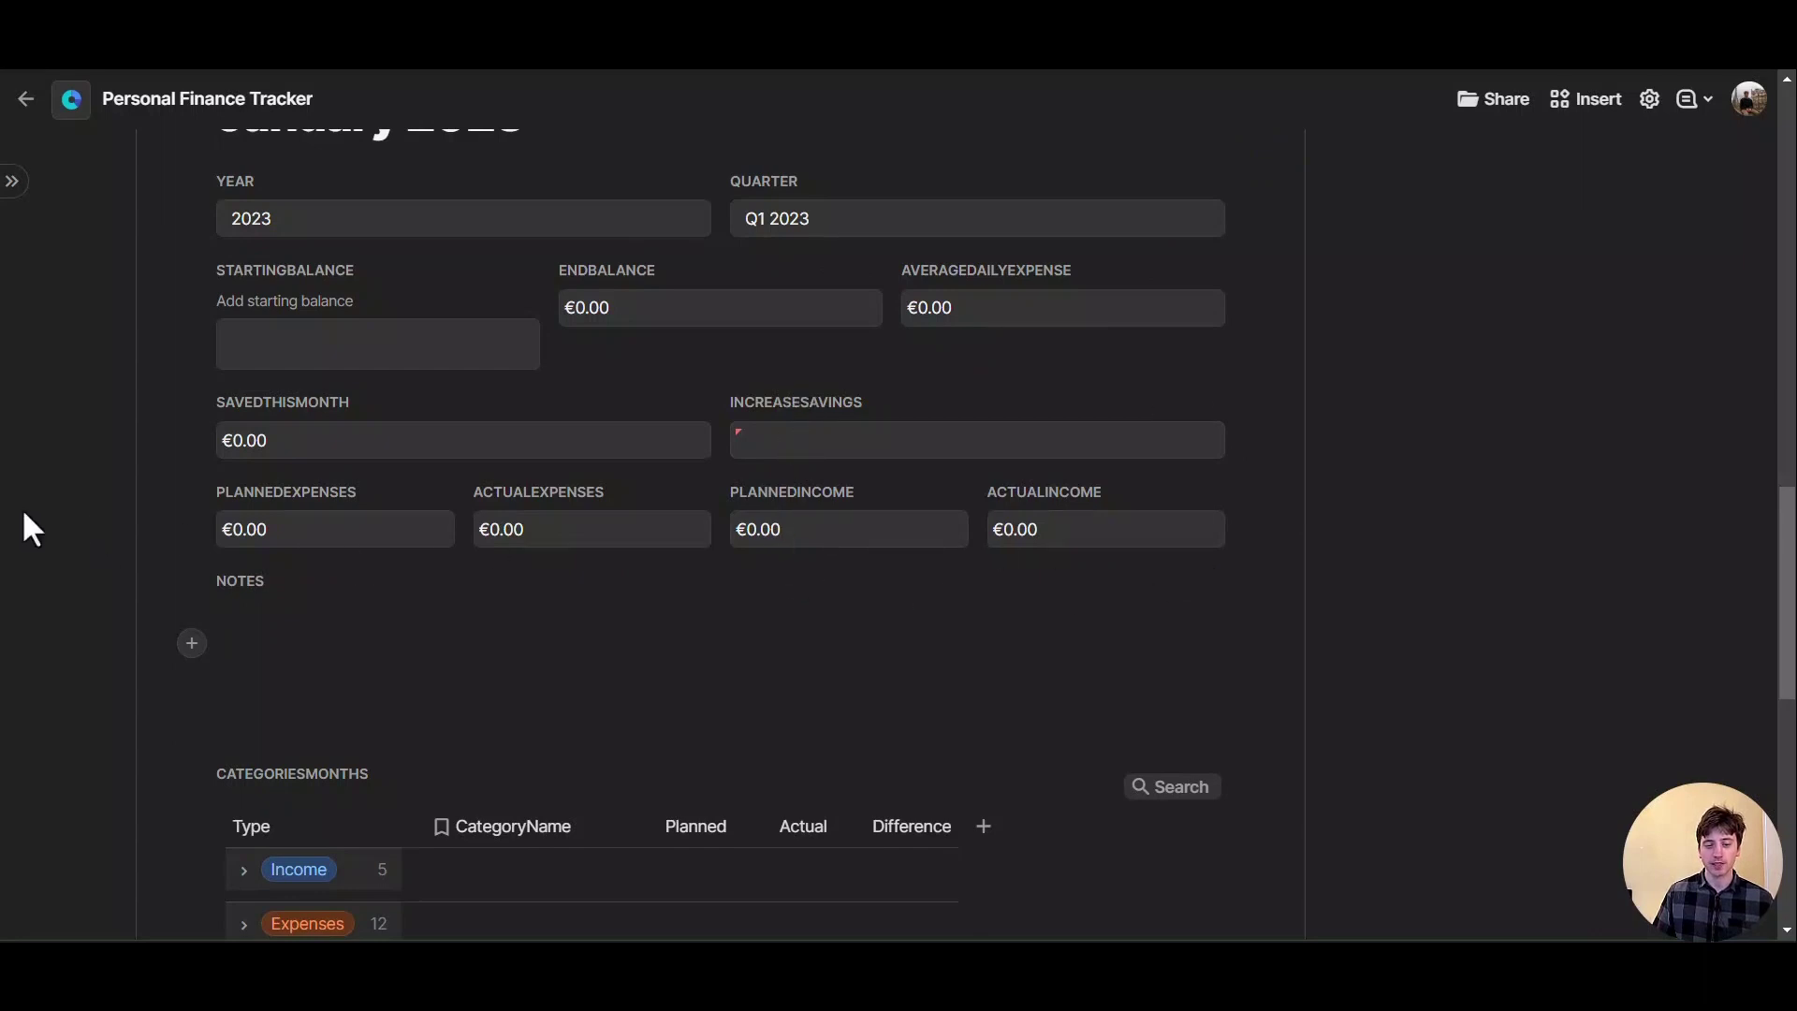
{"action": "scroll", "coordinate": [748, 449], "scroll_direction": "up", "scroll_amount": 1}
{"action": "scroll", "coordinate": [693, 468], "scroll_direction": "down", "scroll_amount": 2}
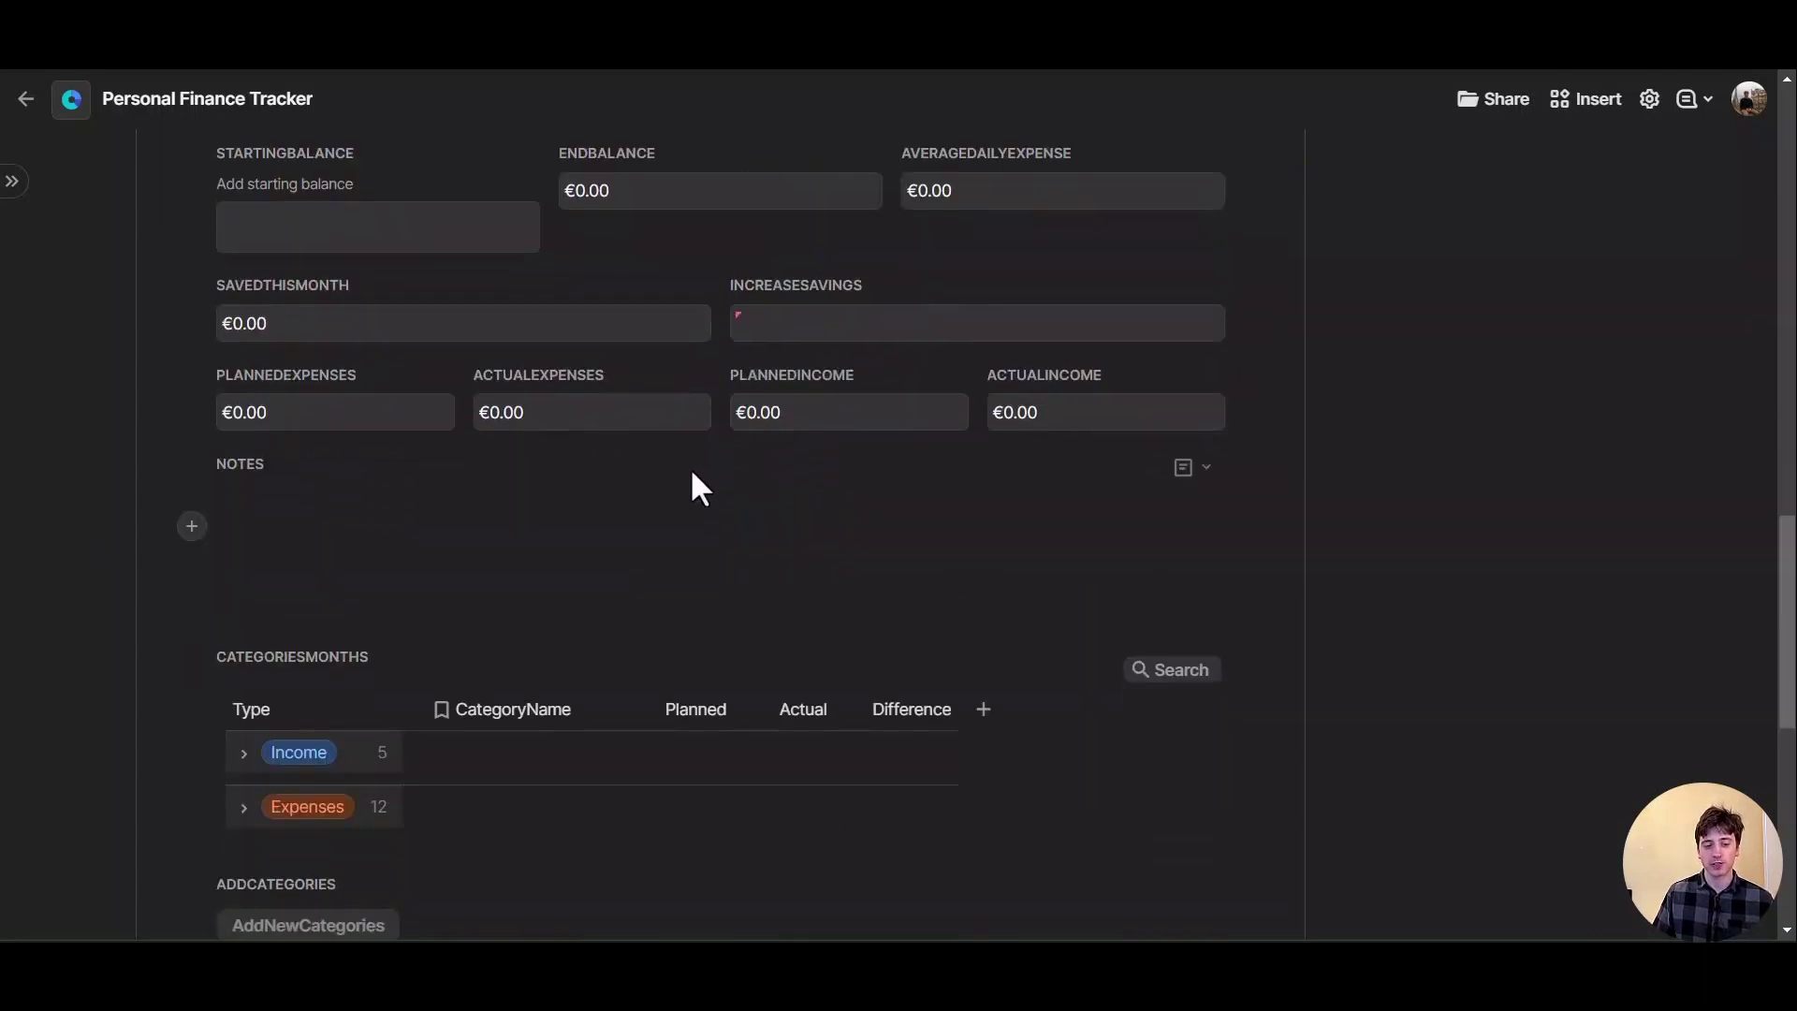
{"action": "scroll", "coordinate": [782, 508], "scroll_direction": "up", "scroll_amount": 1}
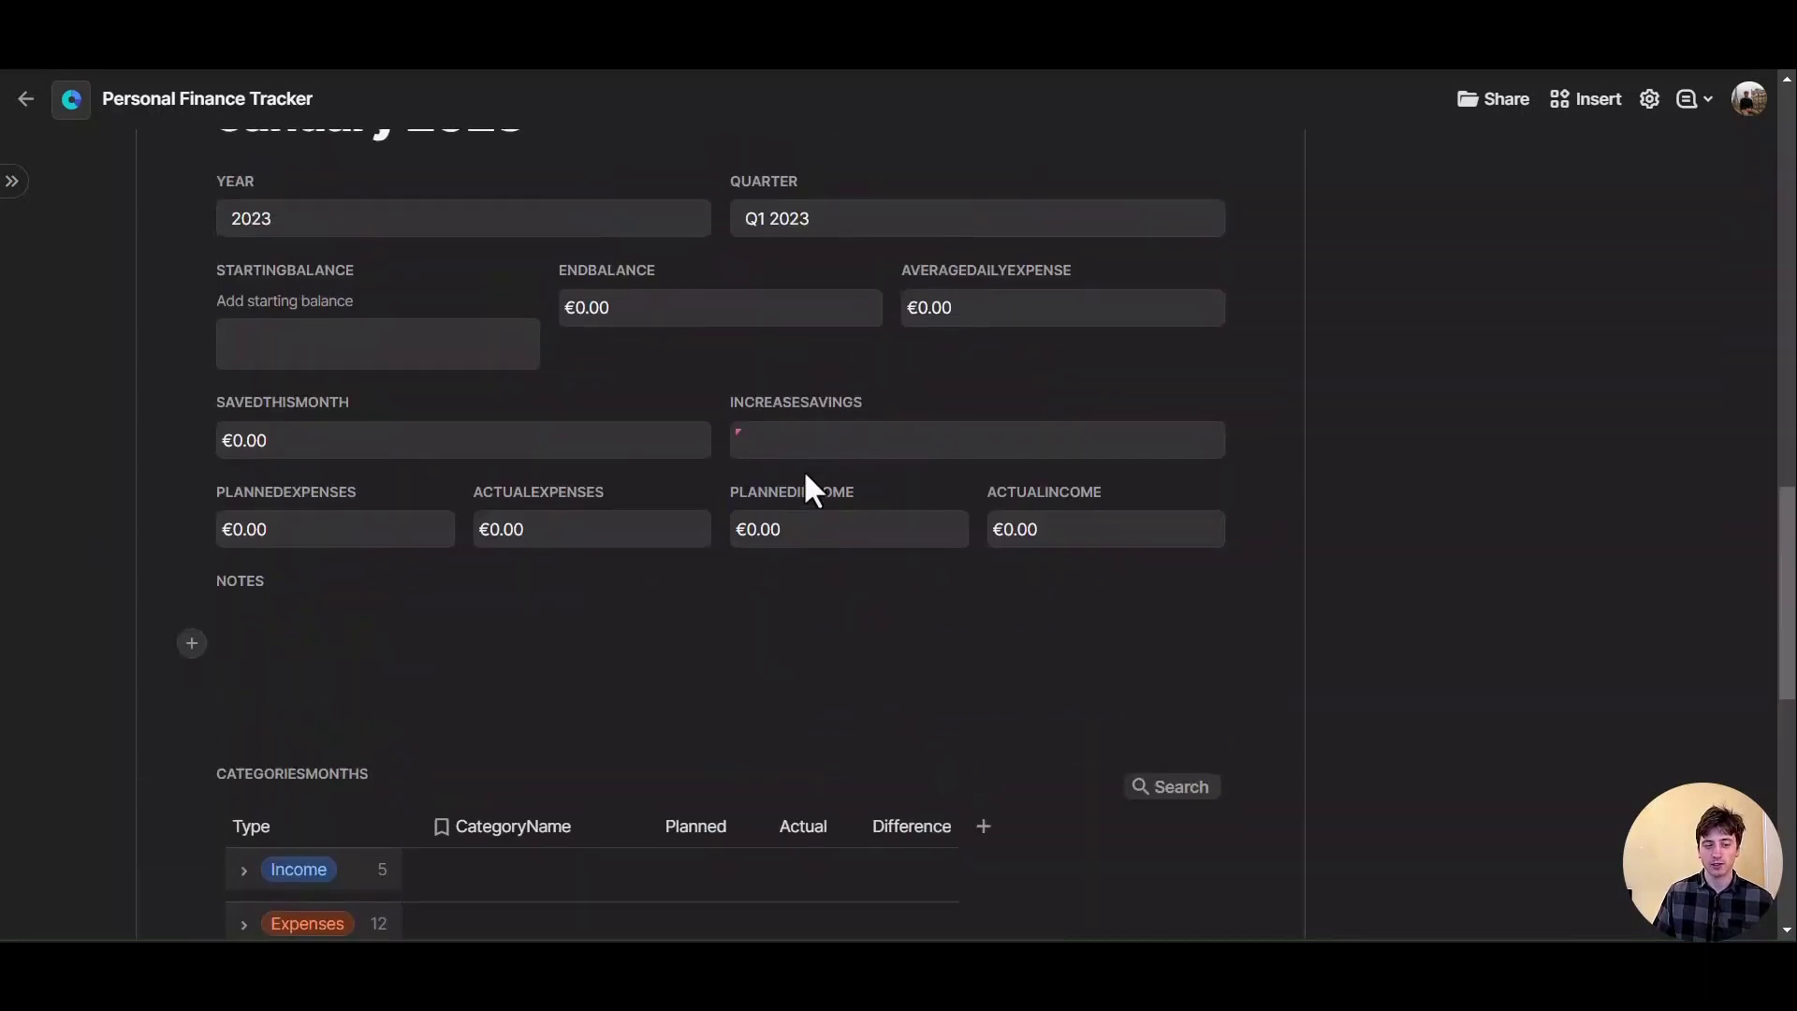
{"action": "scroll", "coordinate": [806, 471], "scroll_direction": "up", "scroll_amount": 1}
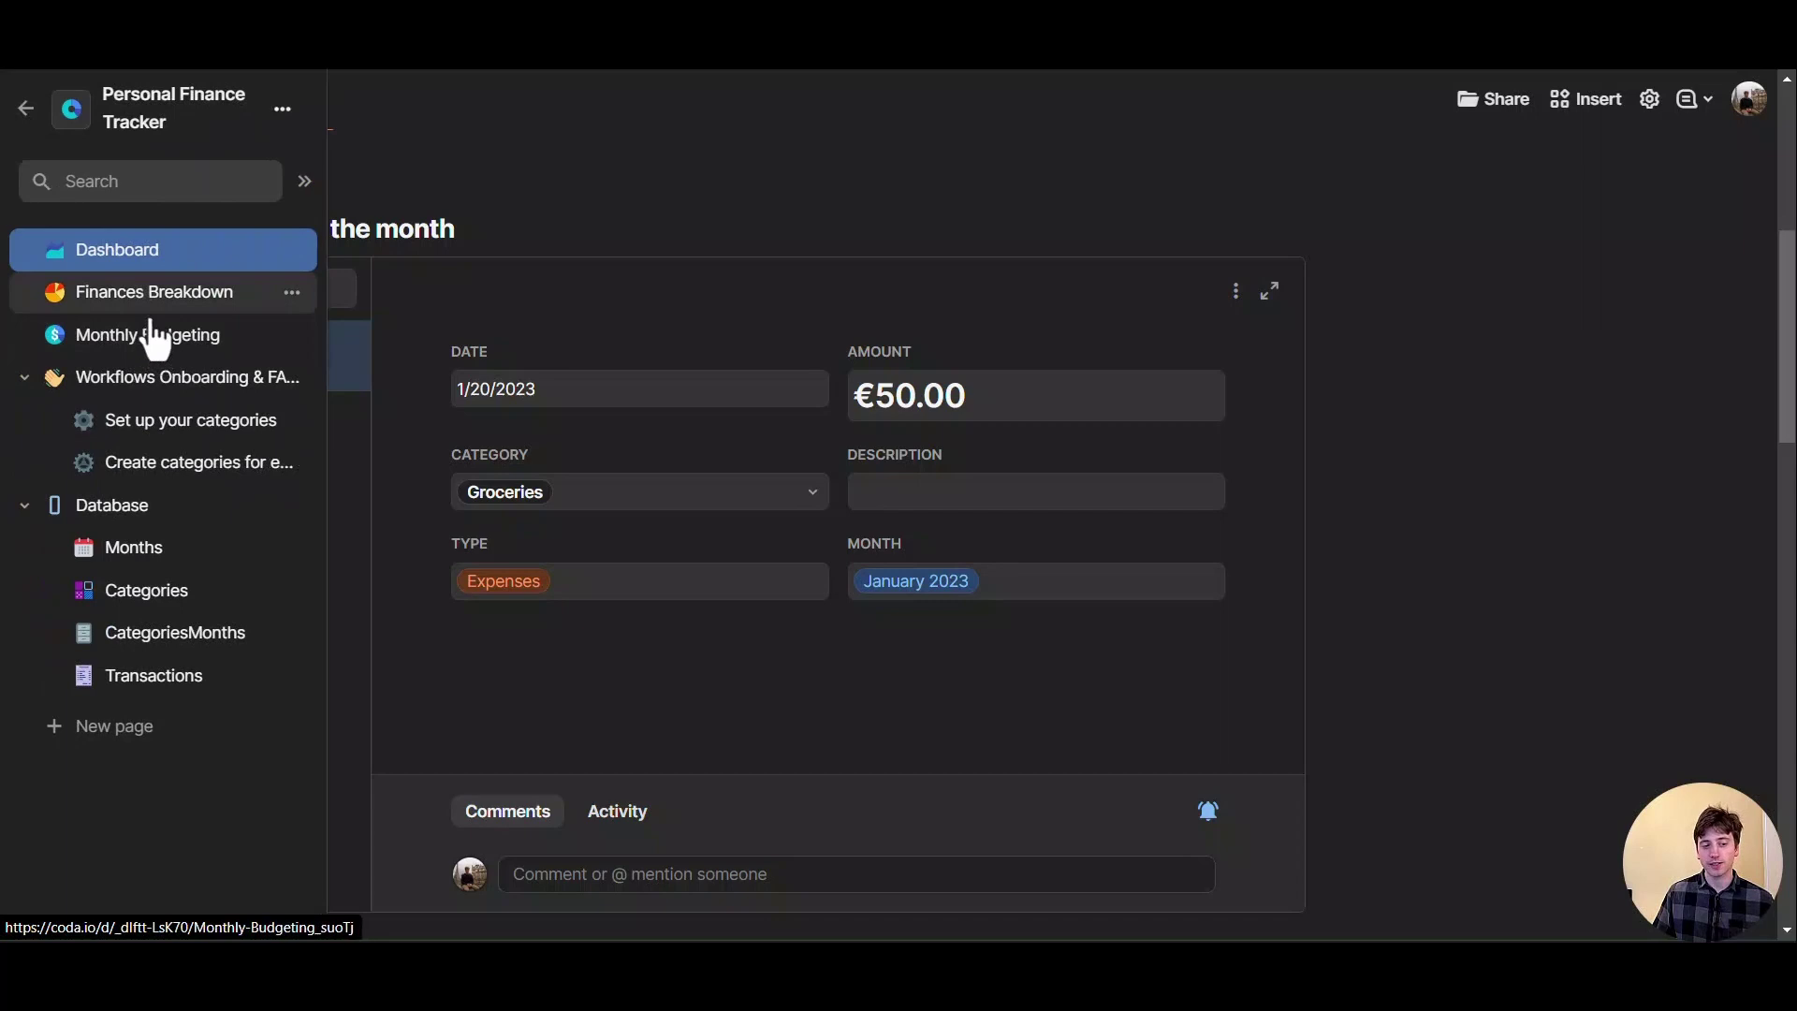
Open Finances Breakdown and inspect the formula behind Total Income this year
{"action": "left_click", "coordinate": [152, 337]}
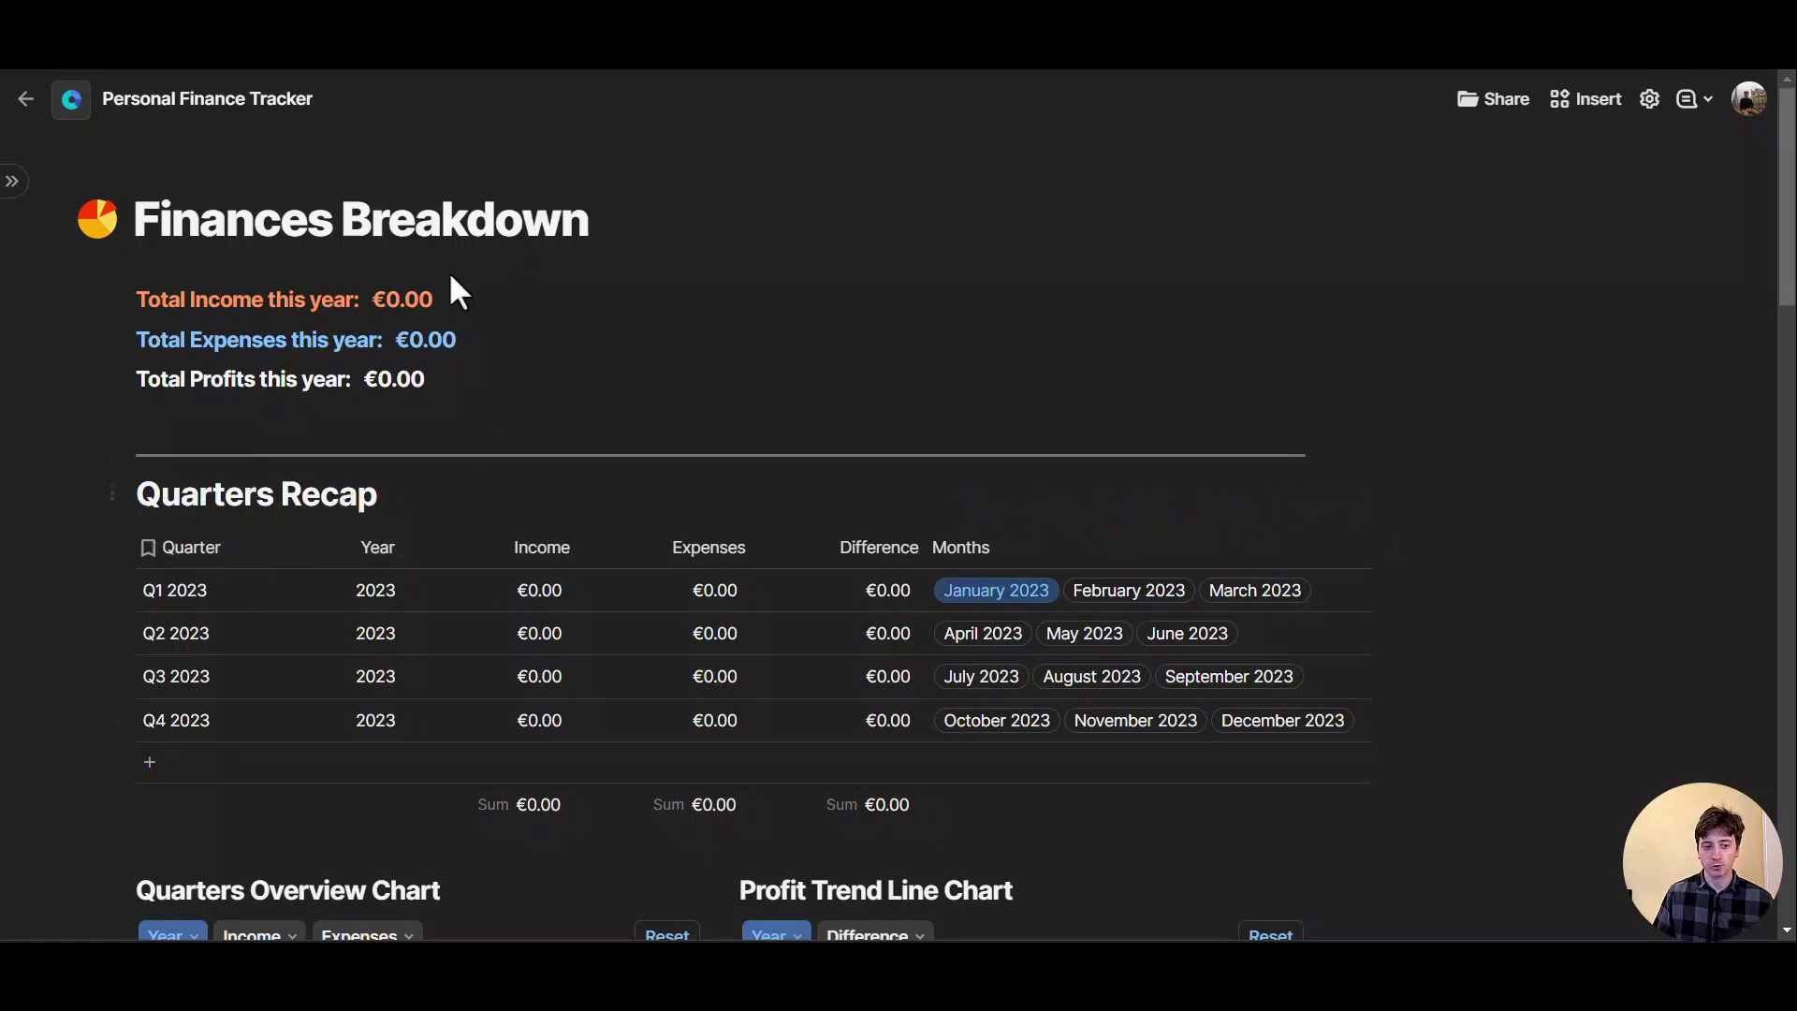
{"action": "left_click", "coordinate": [403, 301]}
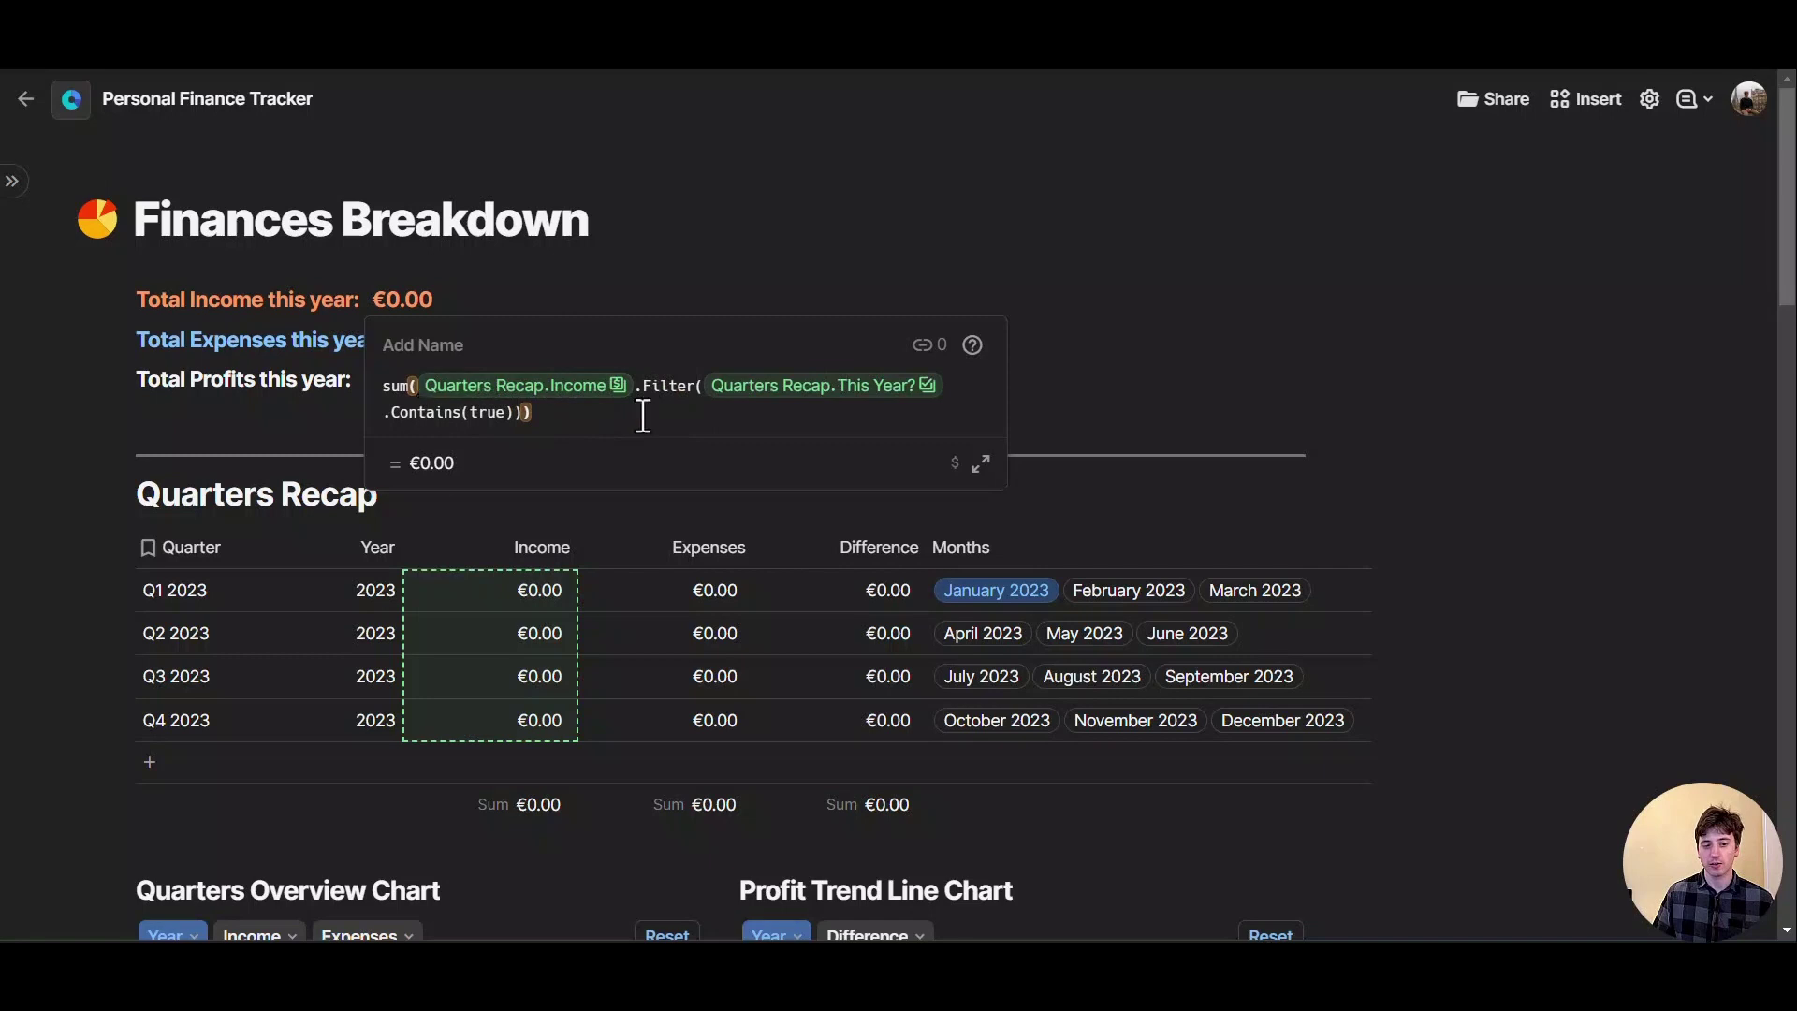
{"action": "left_click", "coordinate": [581, 301]}
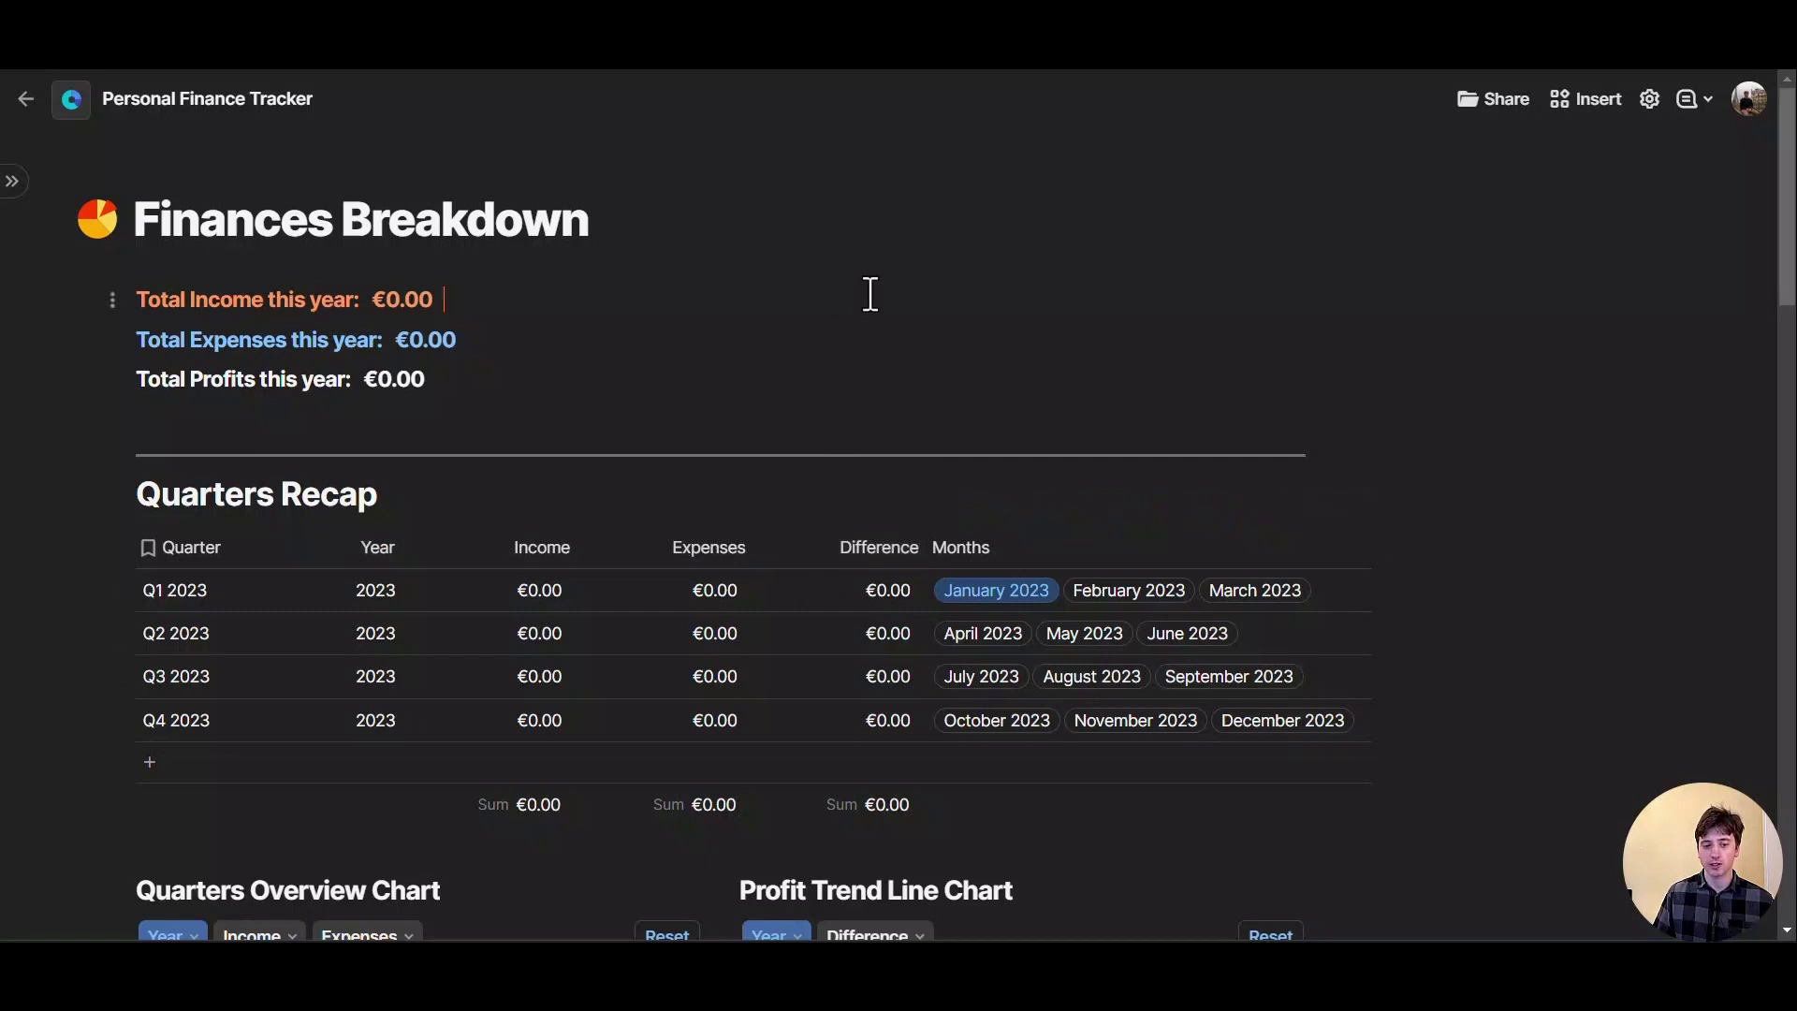
{"action": "mouse_move", "coordinate": [2, 221]}
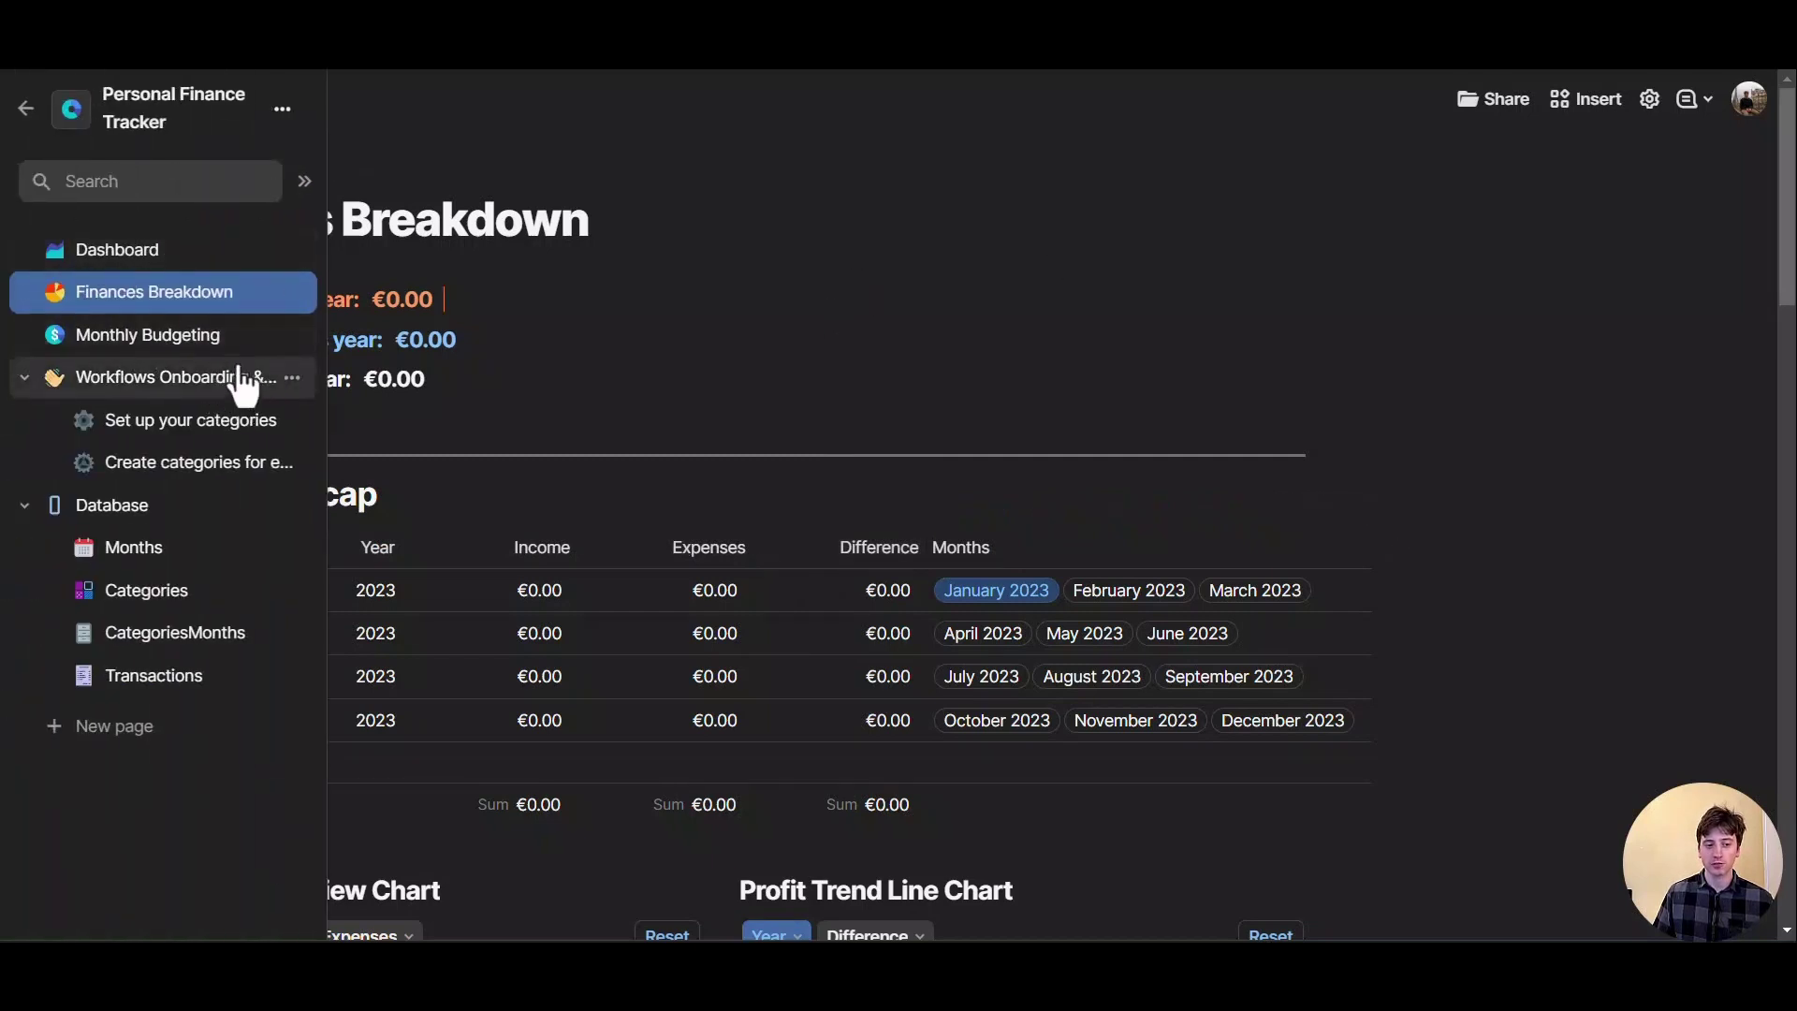
{"action": "left_click", "coordinate": [141, 506]}
{"action": "left_click", "coordinate": [1114, 228]}
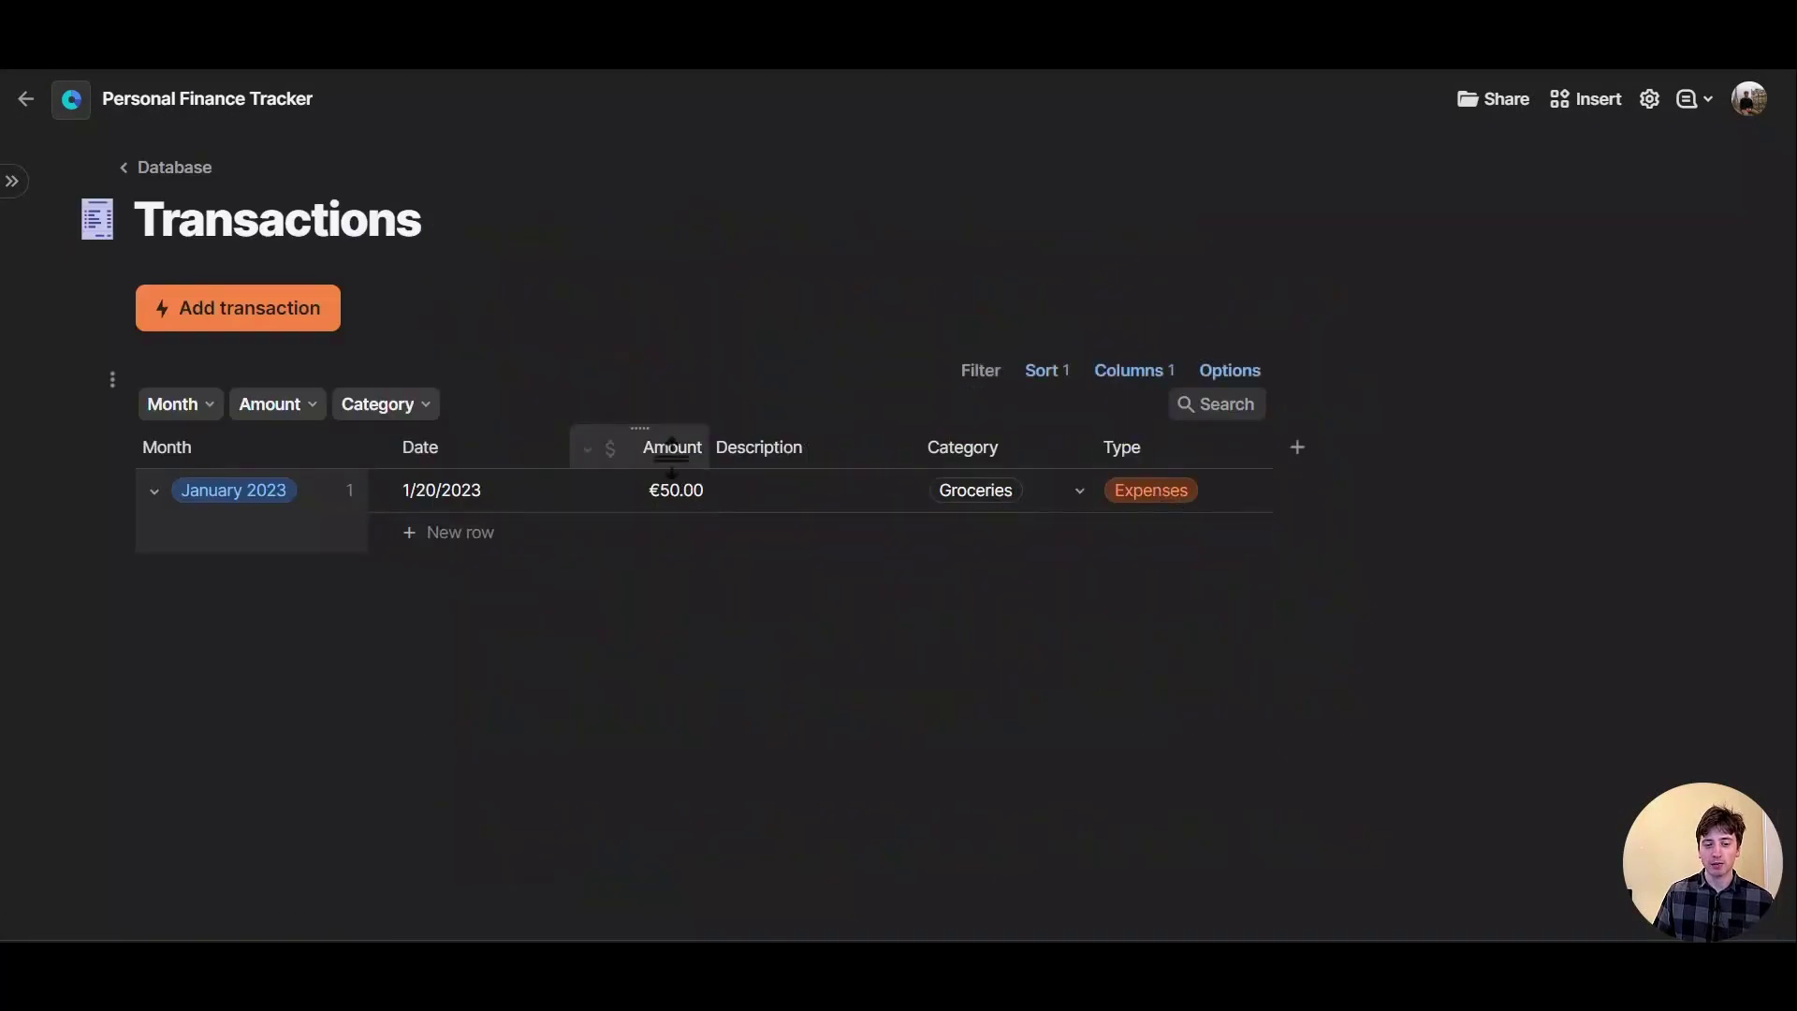
{"action": "left_click", "coordinate": [609, 451]}
{"action": "left_click", "coordinate": [632, 541]}
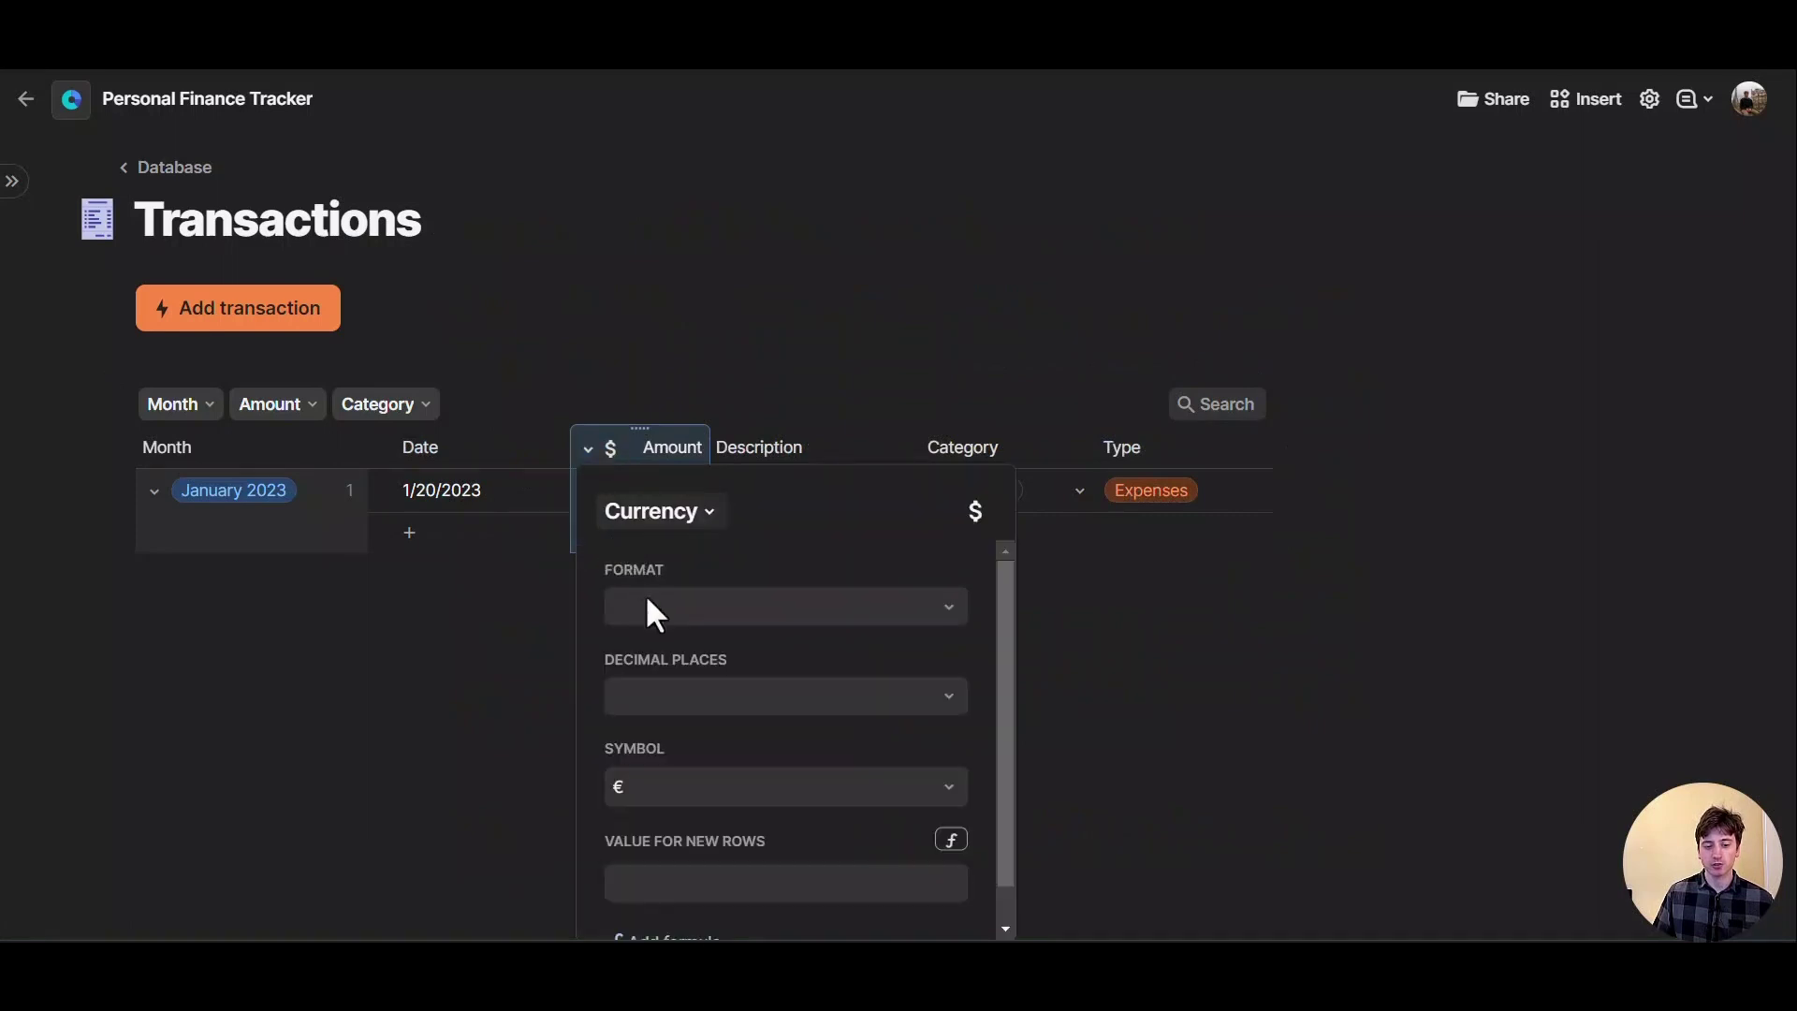
{"action": "left_click", "coordinate": [674, 782]}
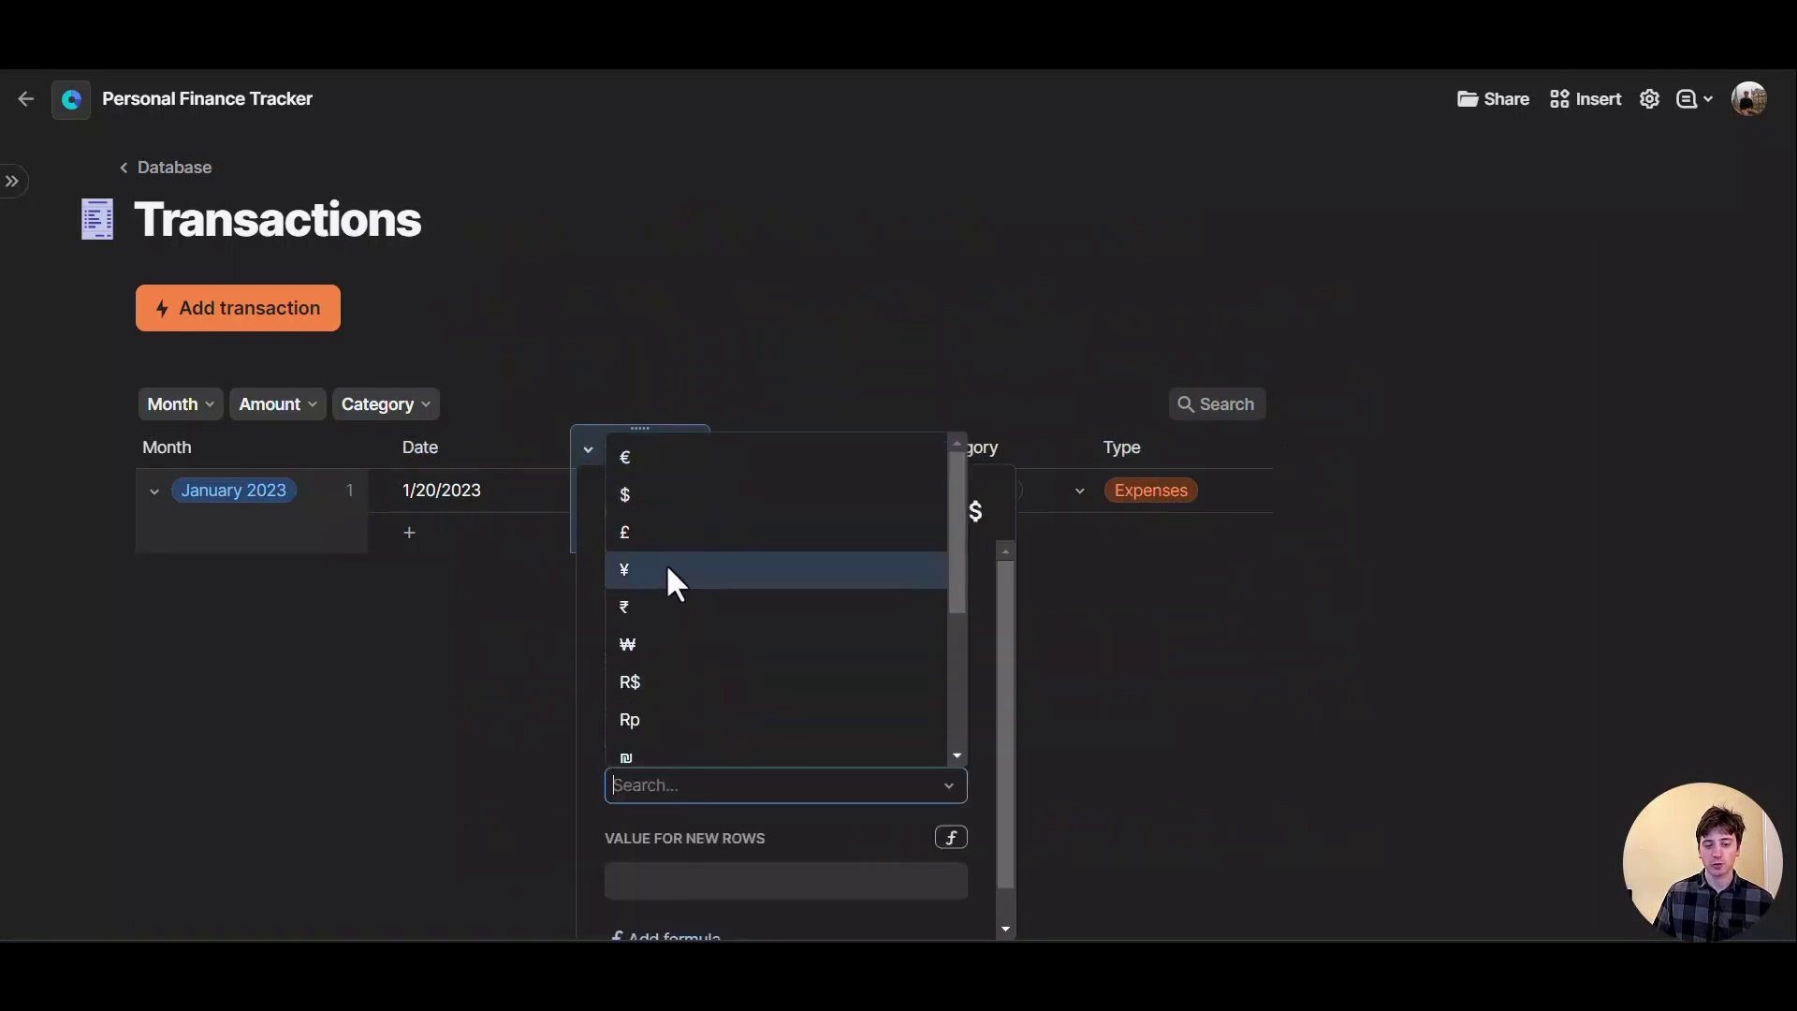
{"action": "scroll", "coordinate": [669, 567], "scroll_direction": "down", "scroll_amount": 3}
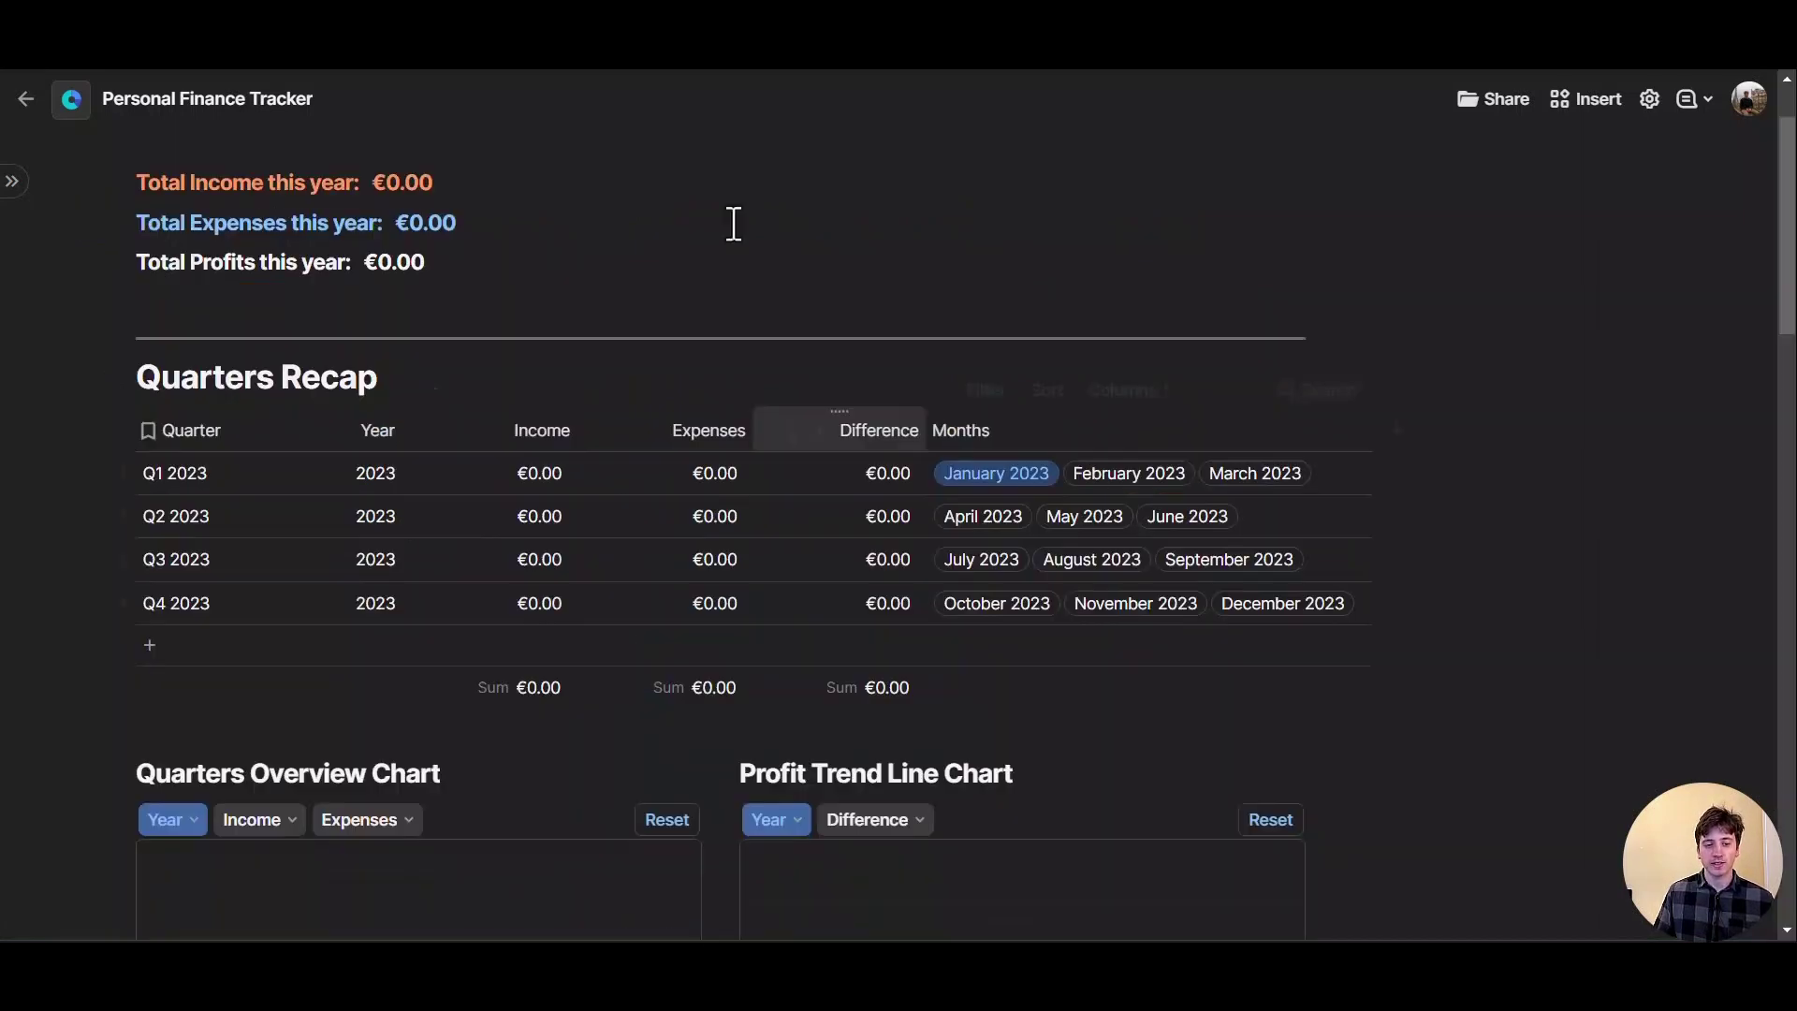
{"action": "scroll", "coordinate": [775, 281], "scroll_direction": "up", "scroll_amount": 3}
{"action": "scroll", "coordinate": [800, 272], "scroll_direction": "down", "scroll_amount": 3}
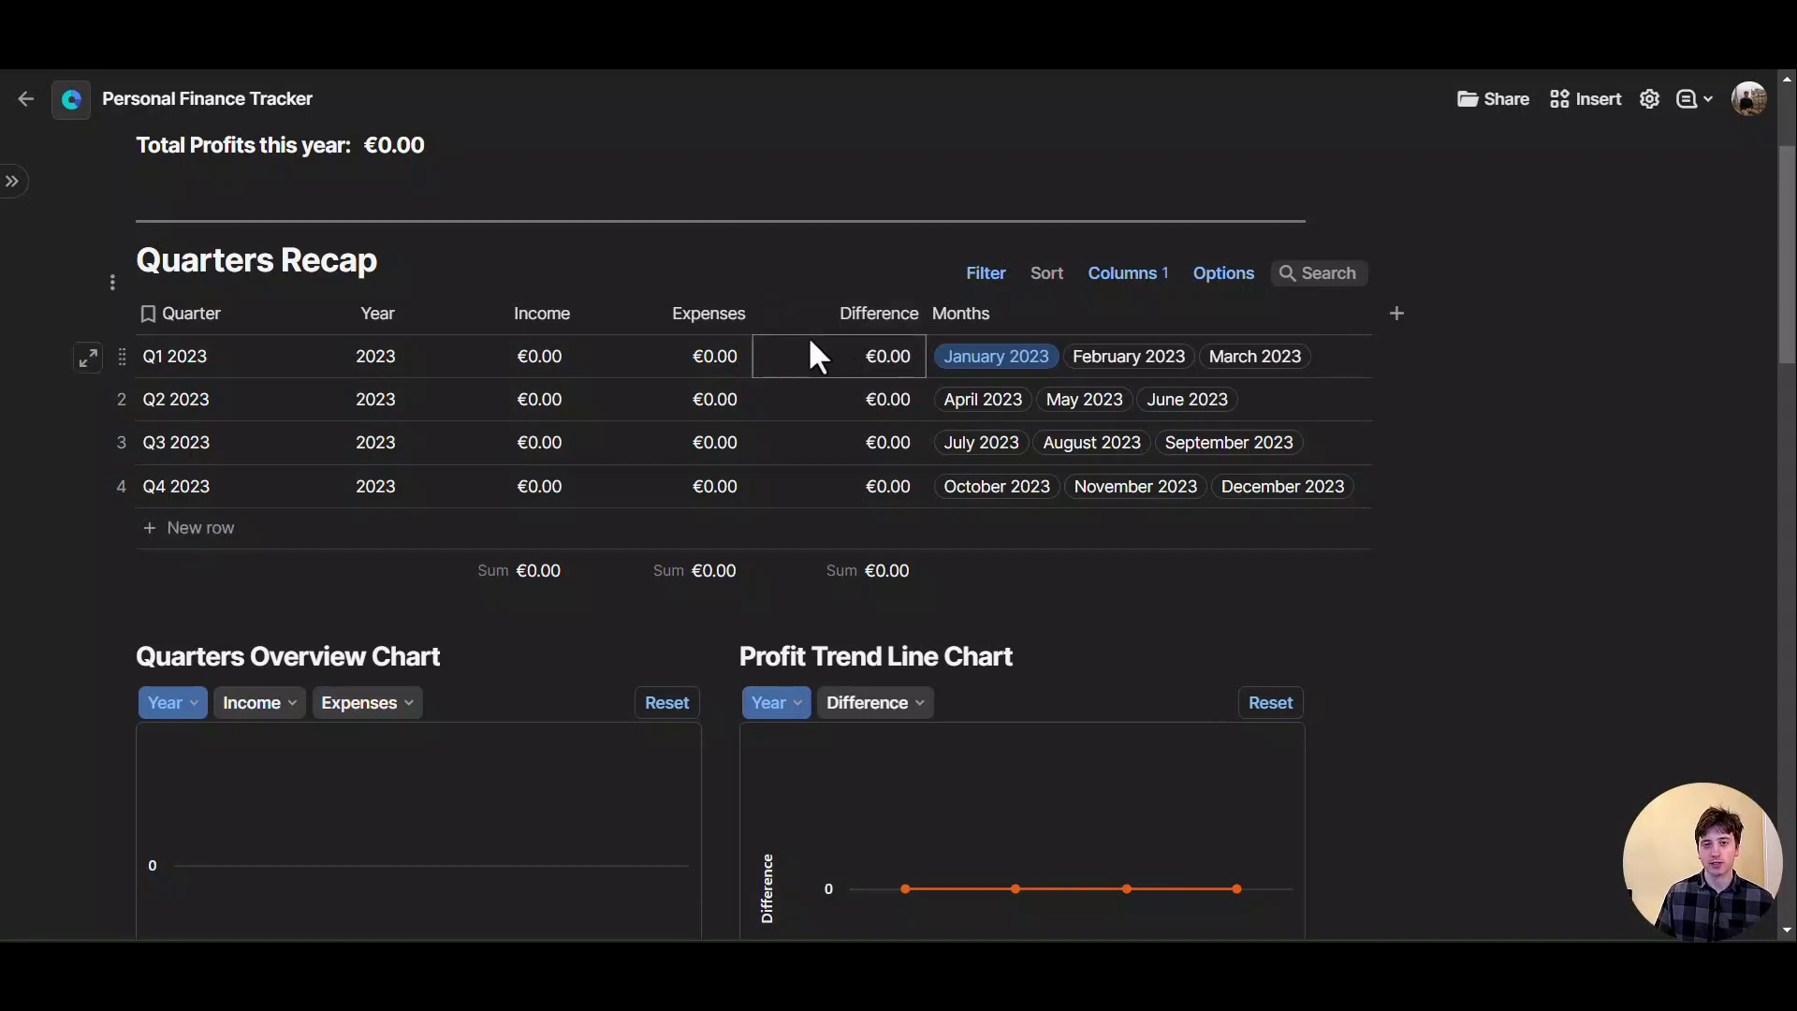
{"action": "scroll", "coordinate": [453, 449], "scroll_direction": "down", "scroll_amount": 3}
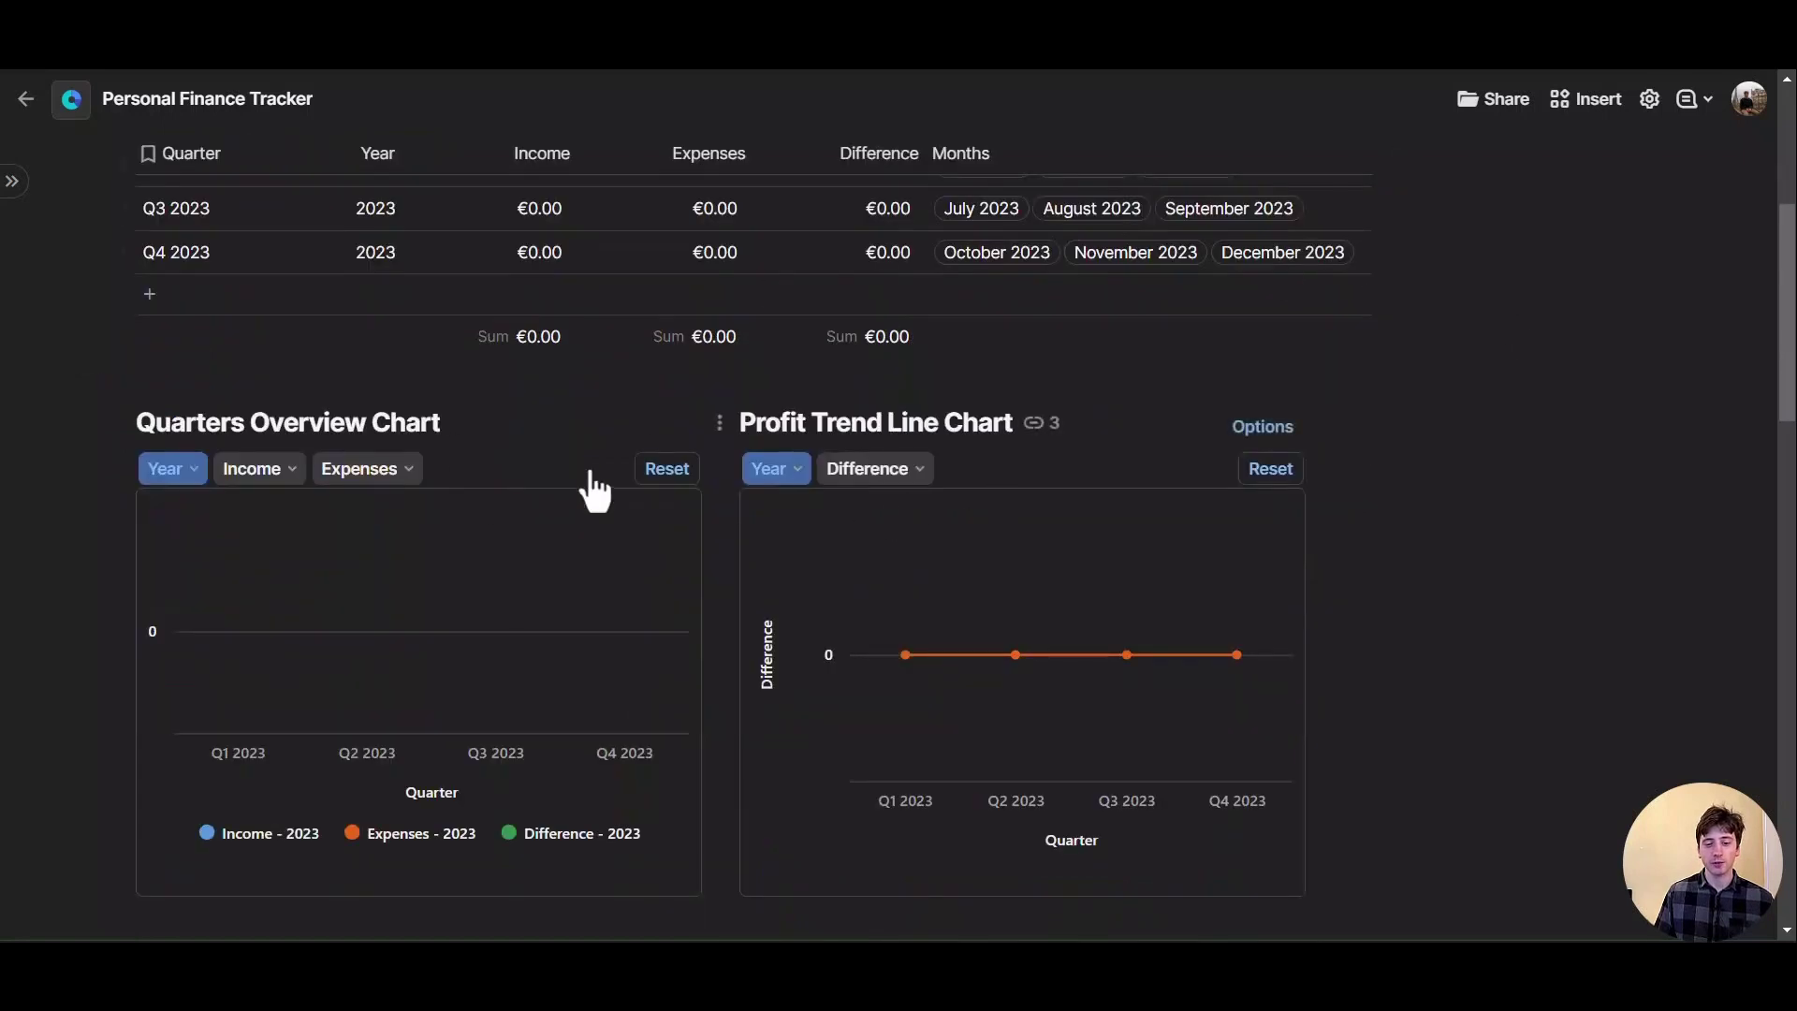
{"action": "scroll", "coordinate": [849, 515], "scroll_direction": "down", "scroll_amount": 1}
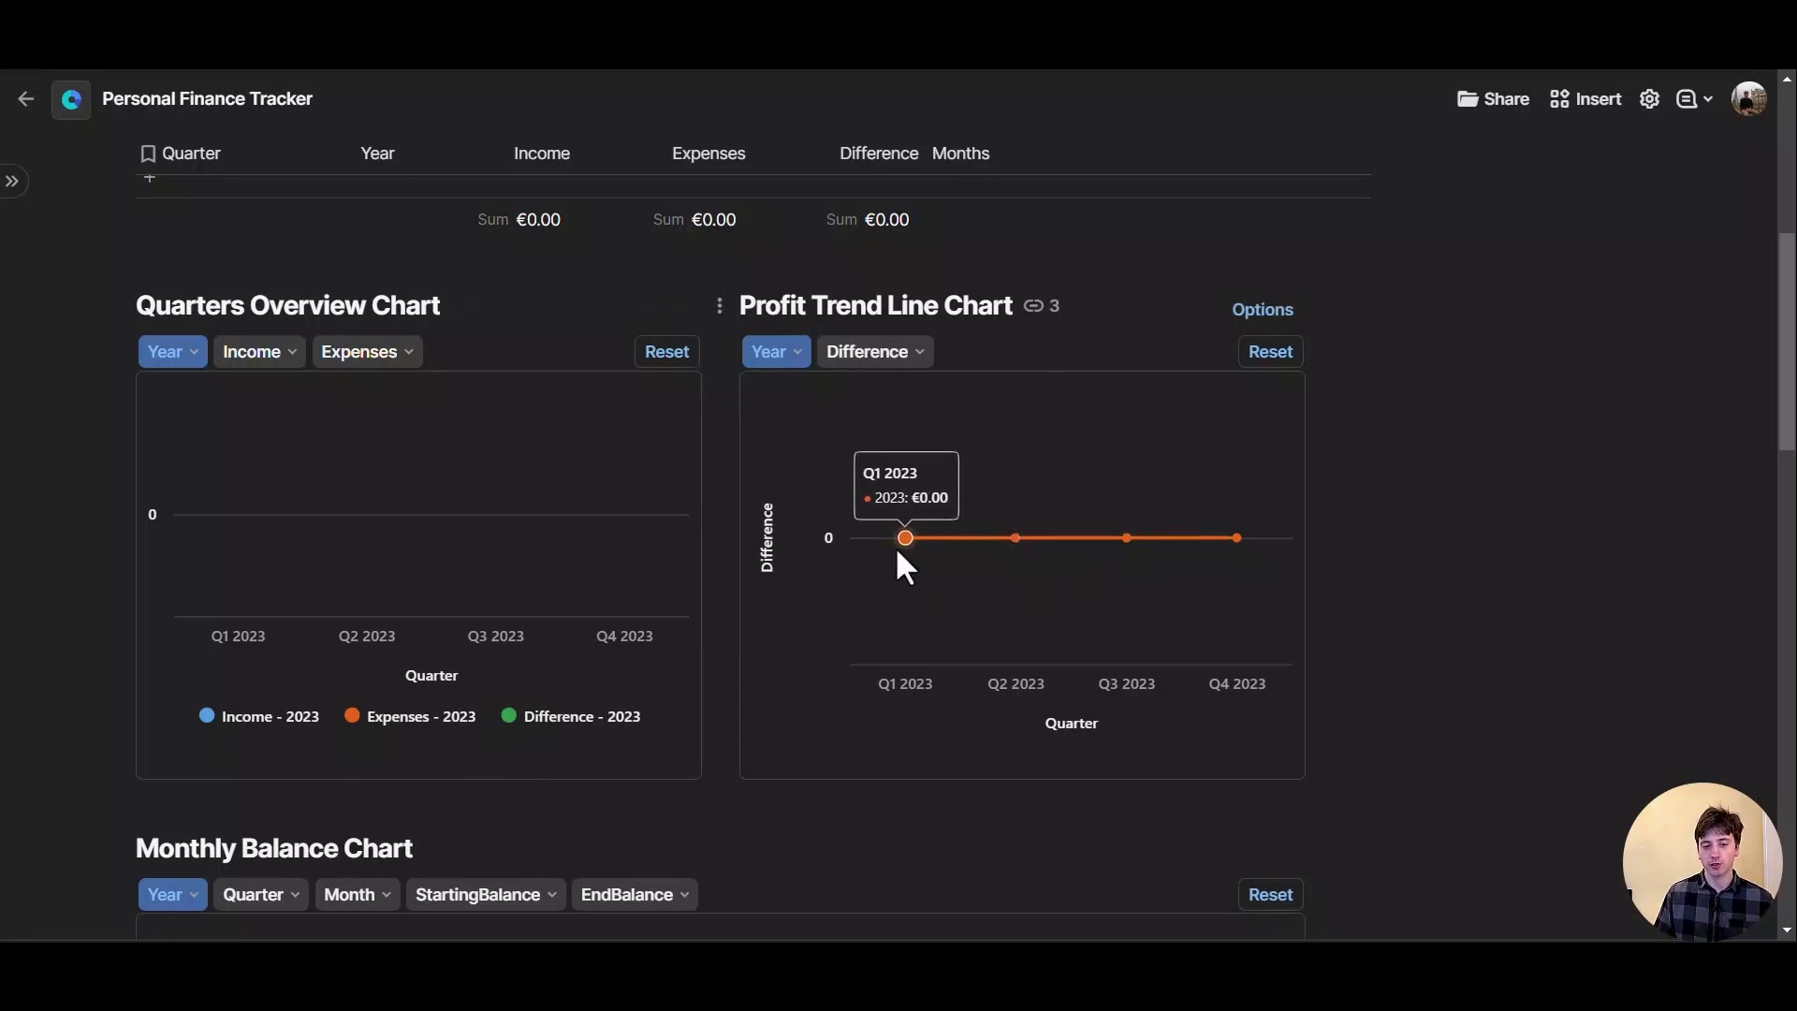
{"action": "scroll", "coordinate": [895, 546], "scroll_direction": "up", "scroll_amount": 3}
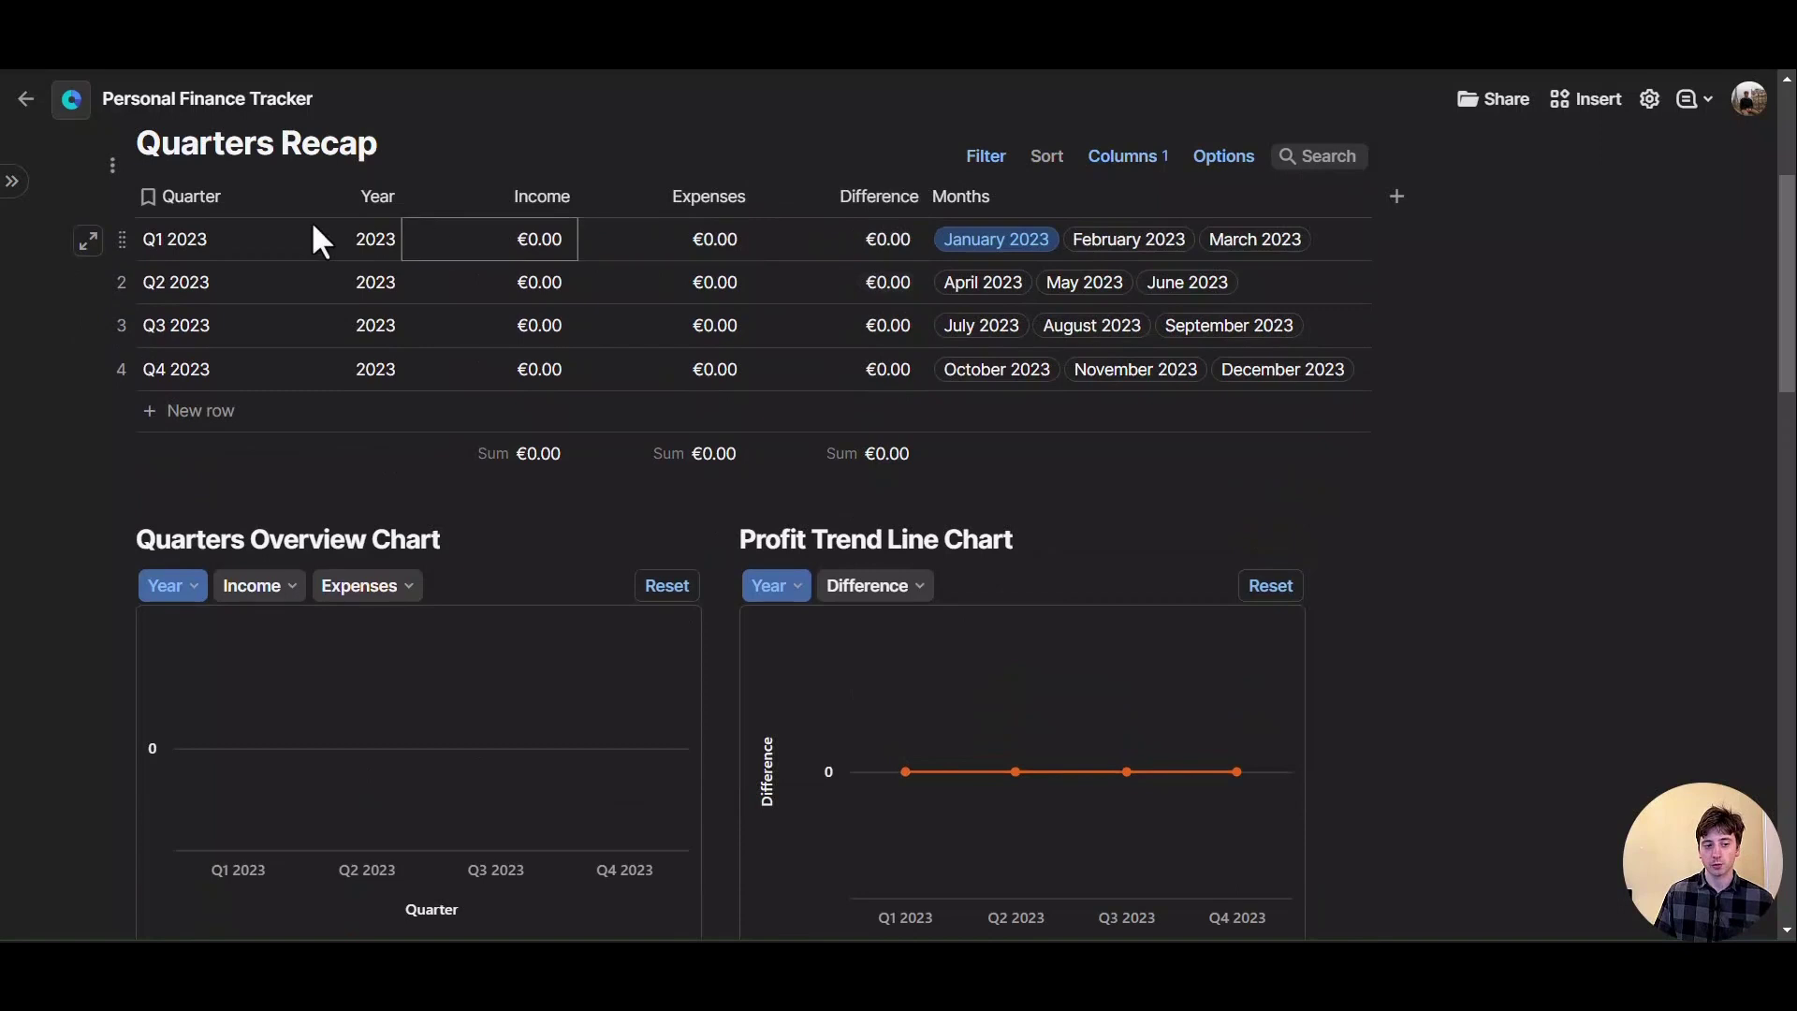
{"action": "scroll", "coordinate": [748, 245], "scroll_direction": "down", "scroll_amount": 4}
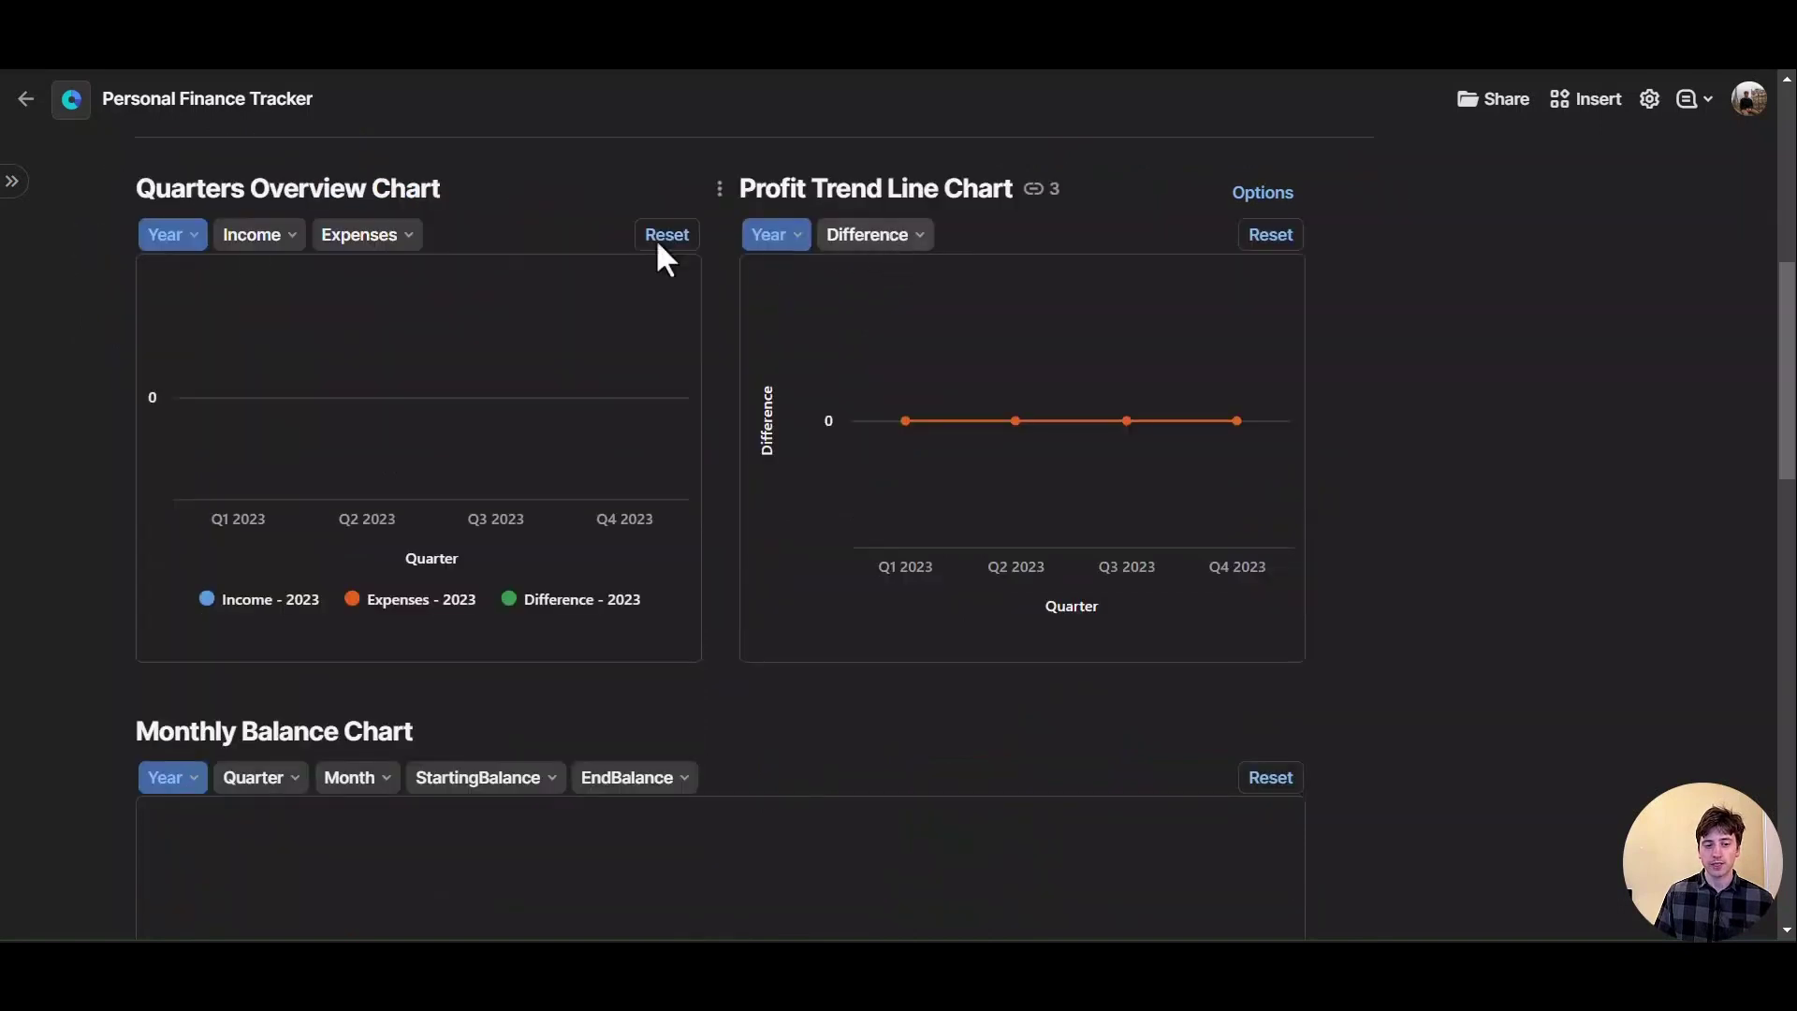
{"action": "left_click", "coordinate": [199, 240]}
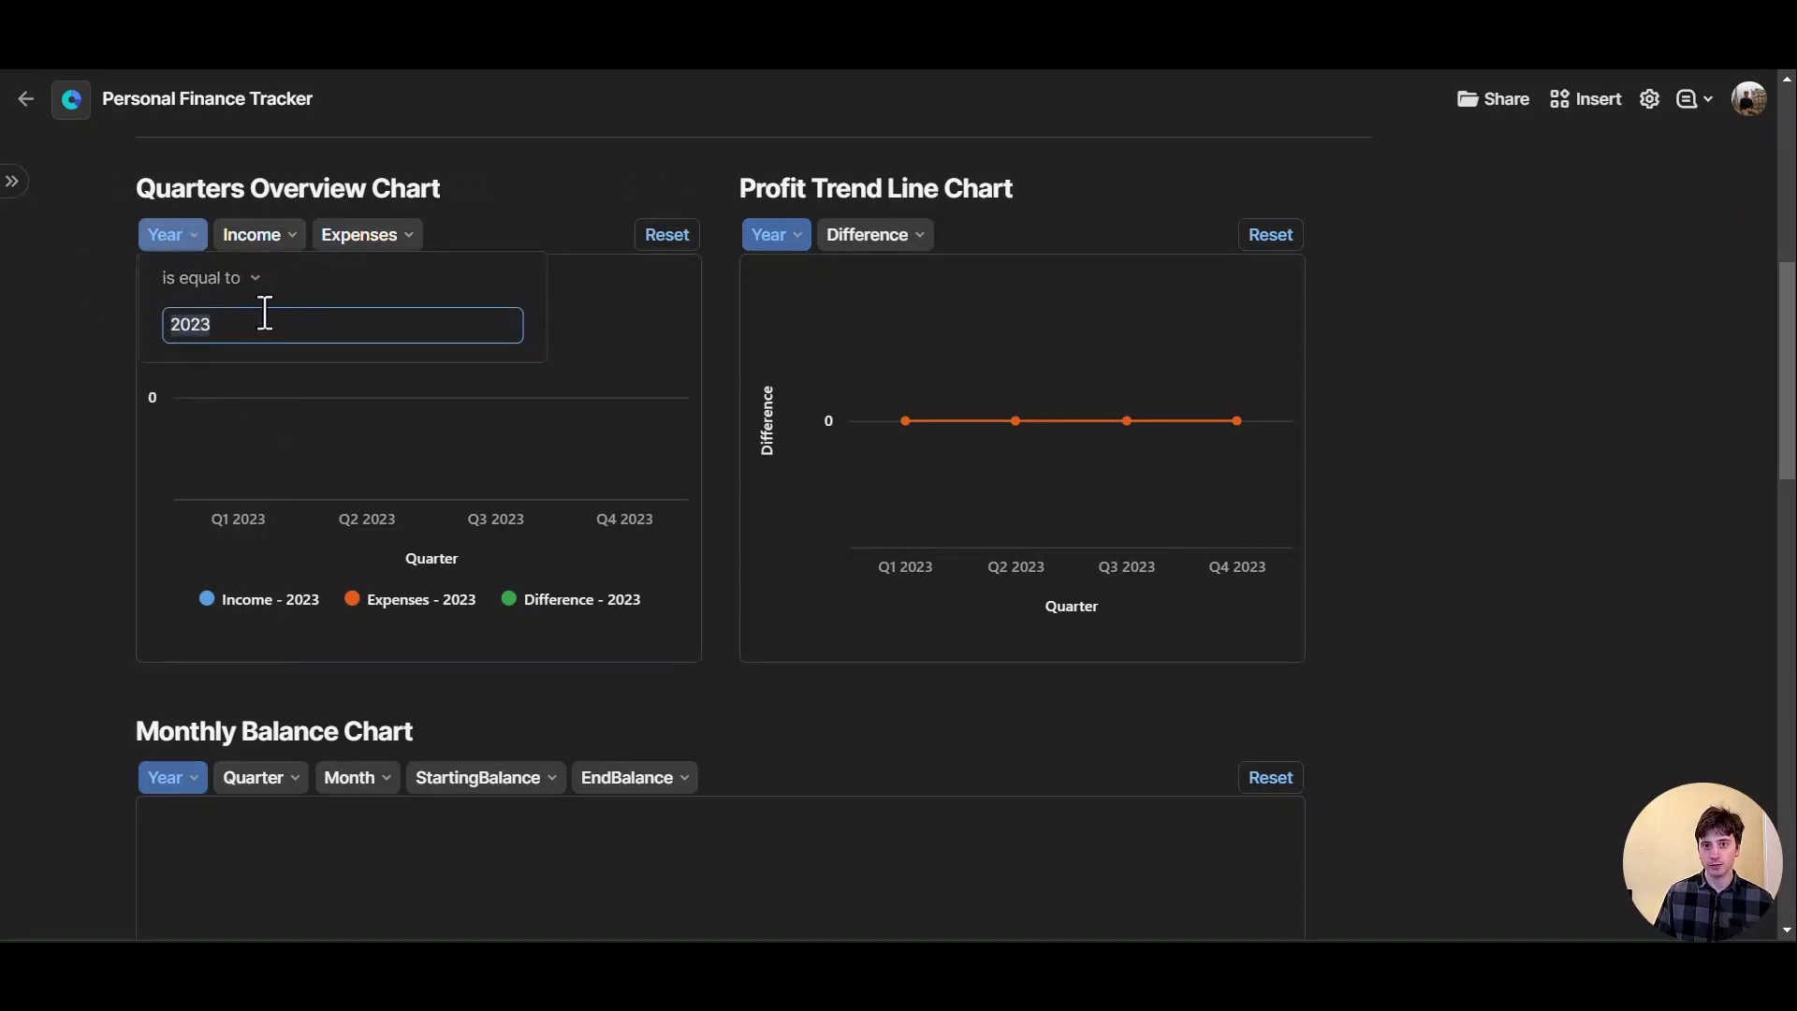
{"action": "key", "text": "Escape"}
{"action": "left_click", "coordinate": [346, 239]}
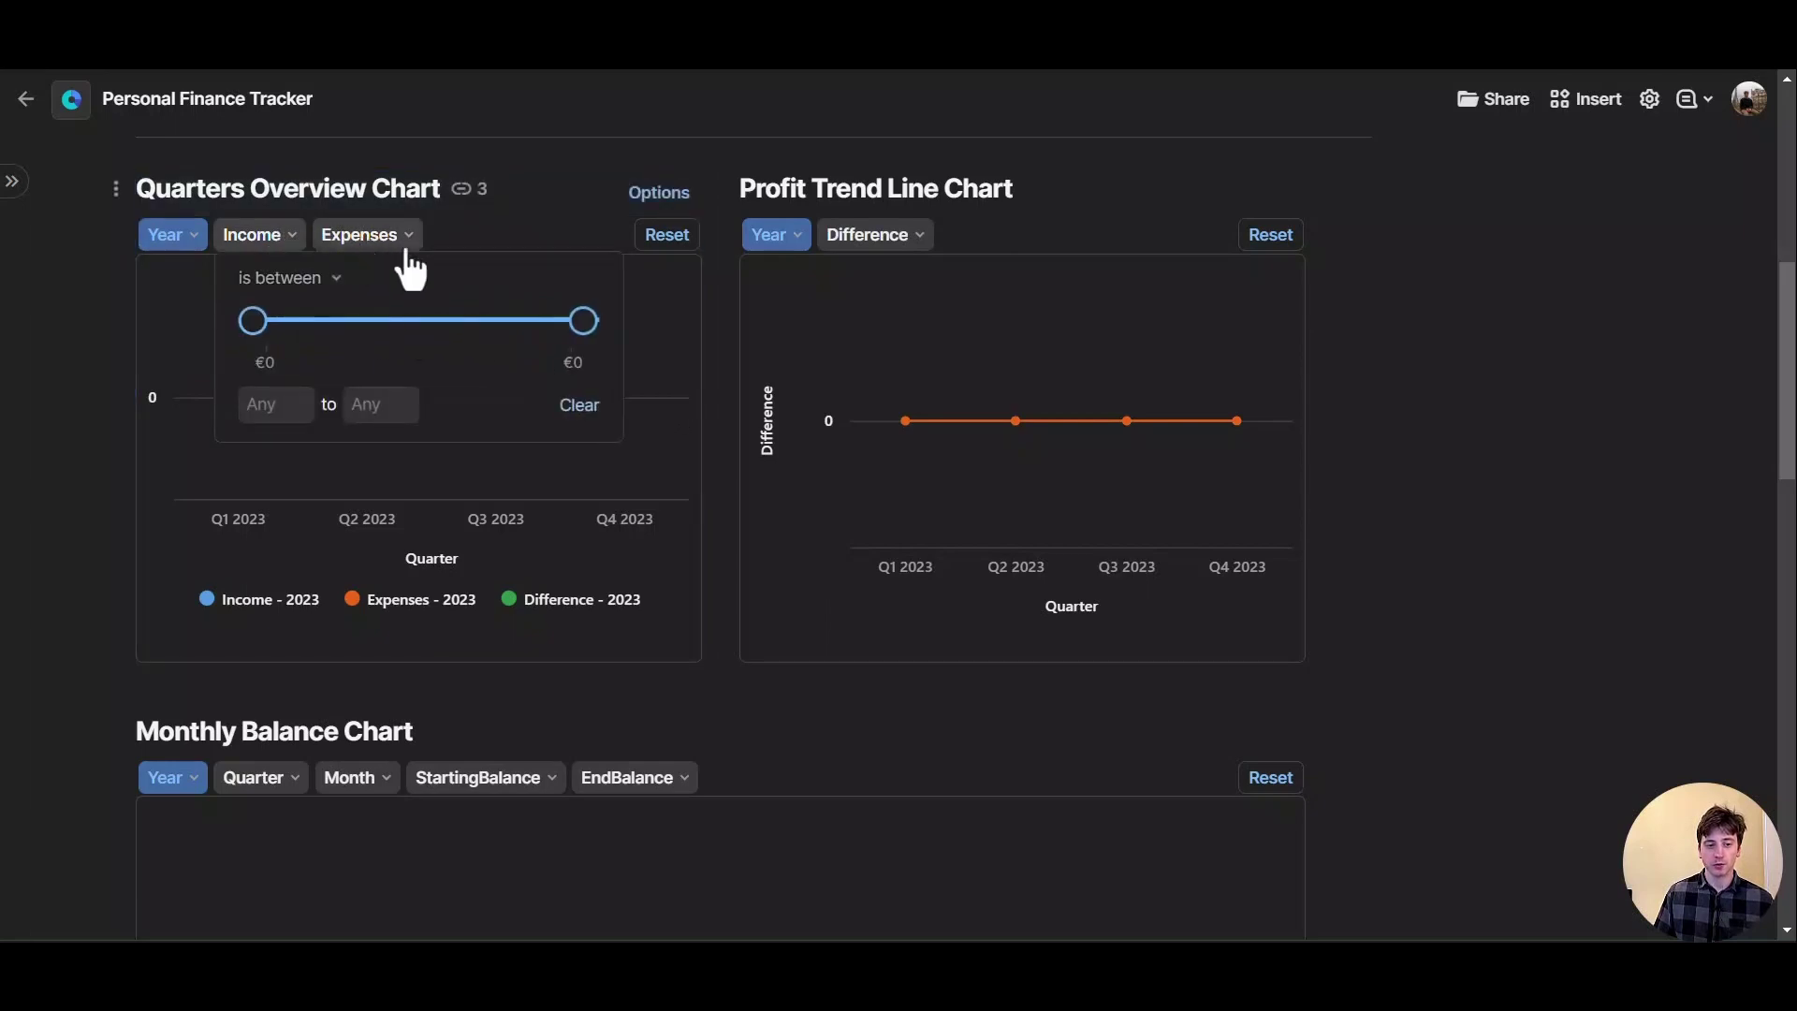
{"action": "scroll", "coordinate": [860, 356], "scroll_direction": "down", "scroll_amount": 4}
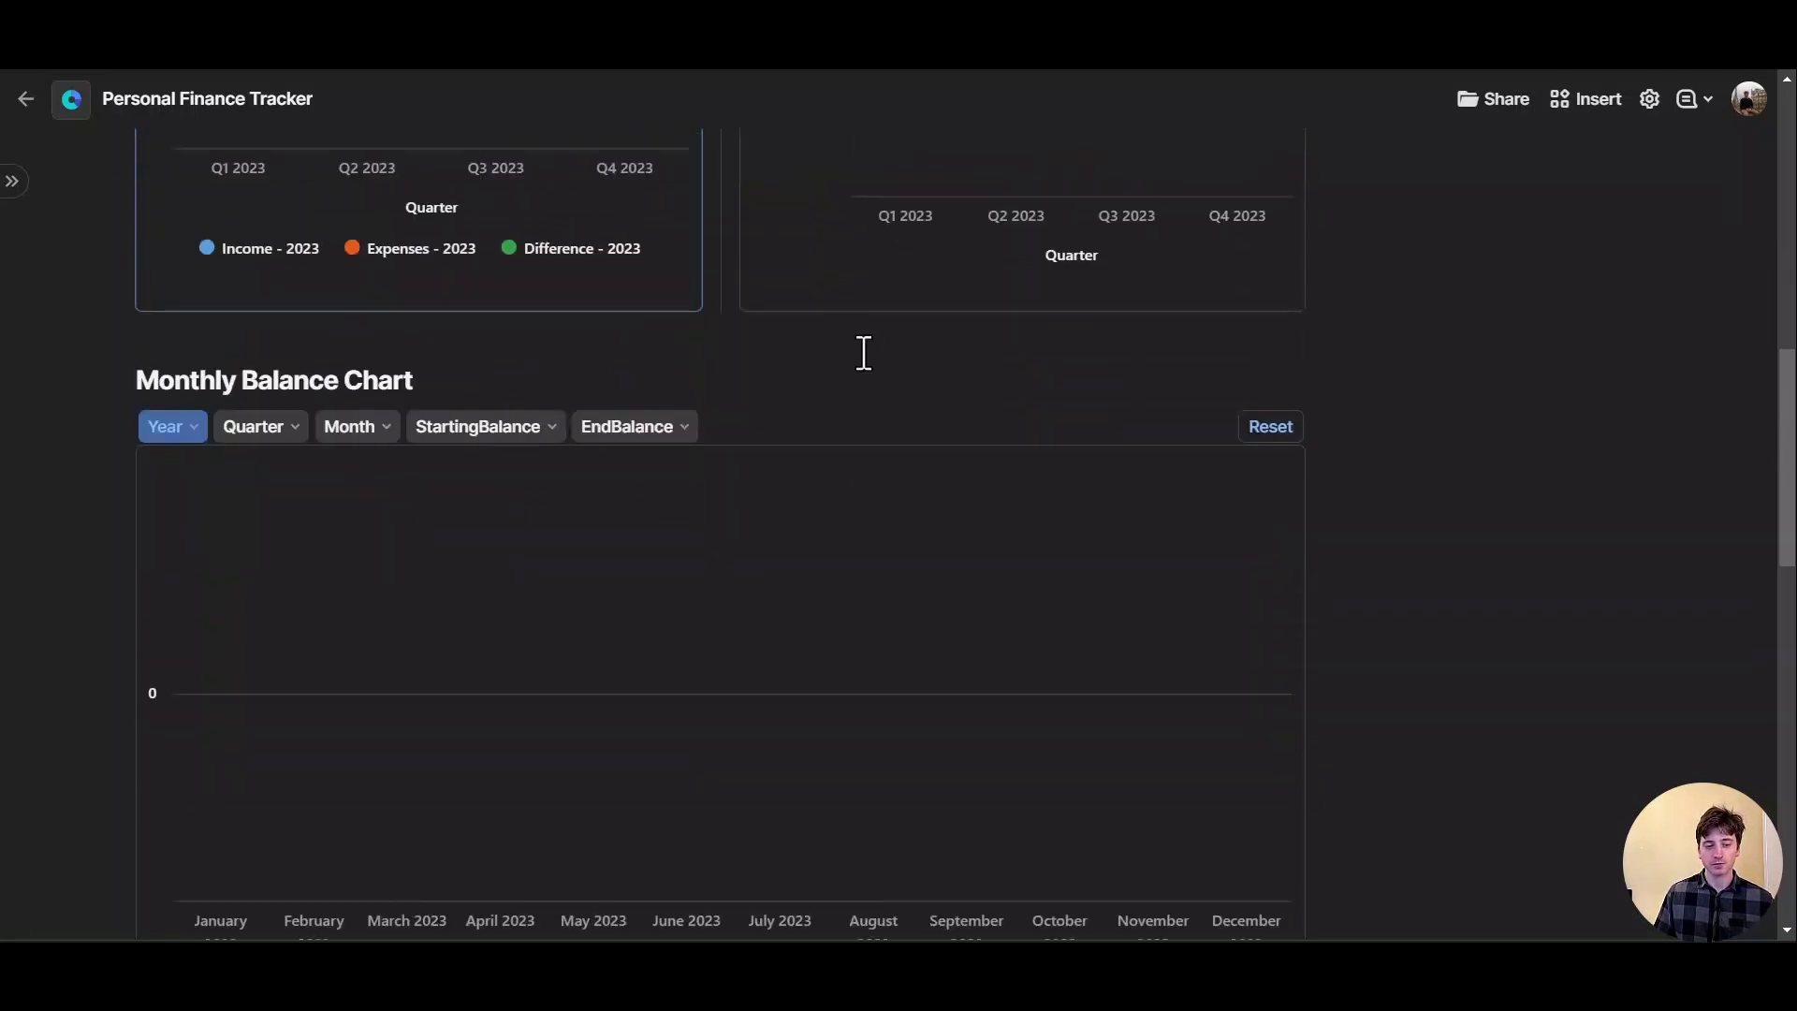
{"action": "scroll", "coordinate": [803, 365], "scroll_direction": "down", "scroll_amount": 1}
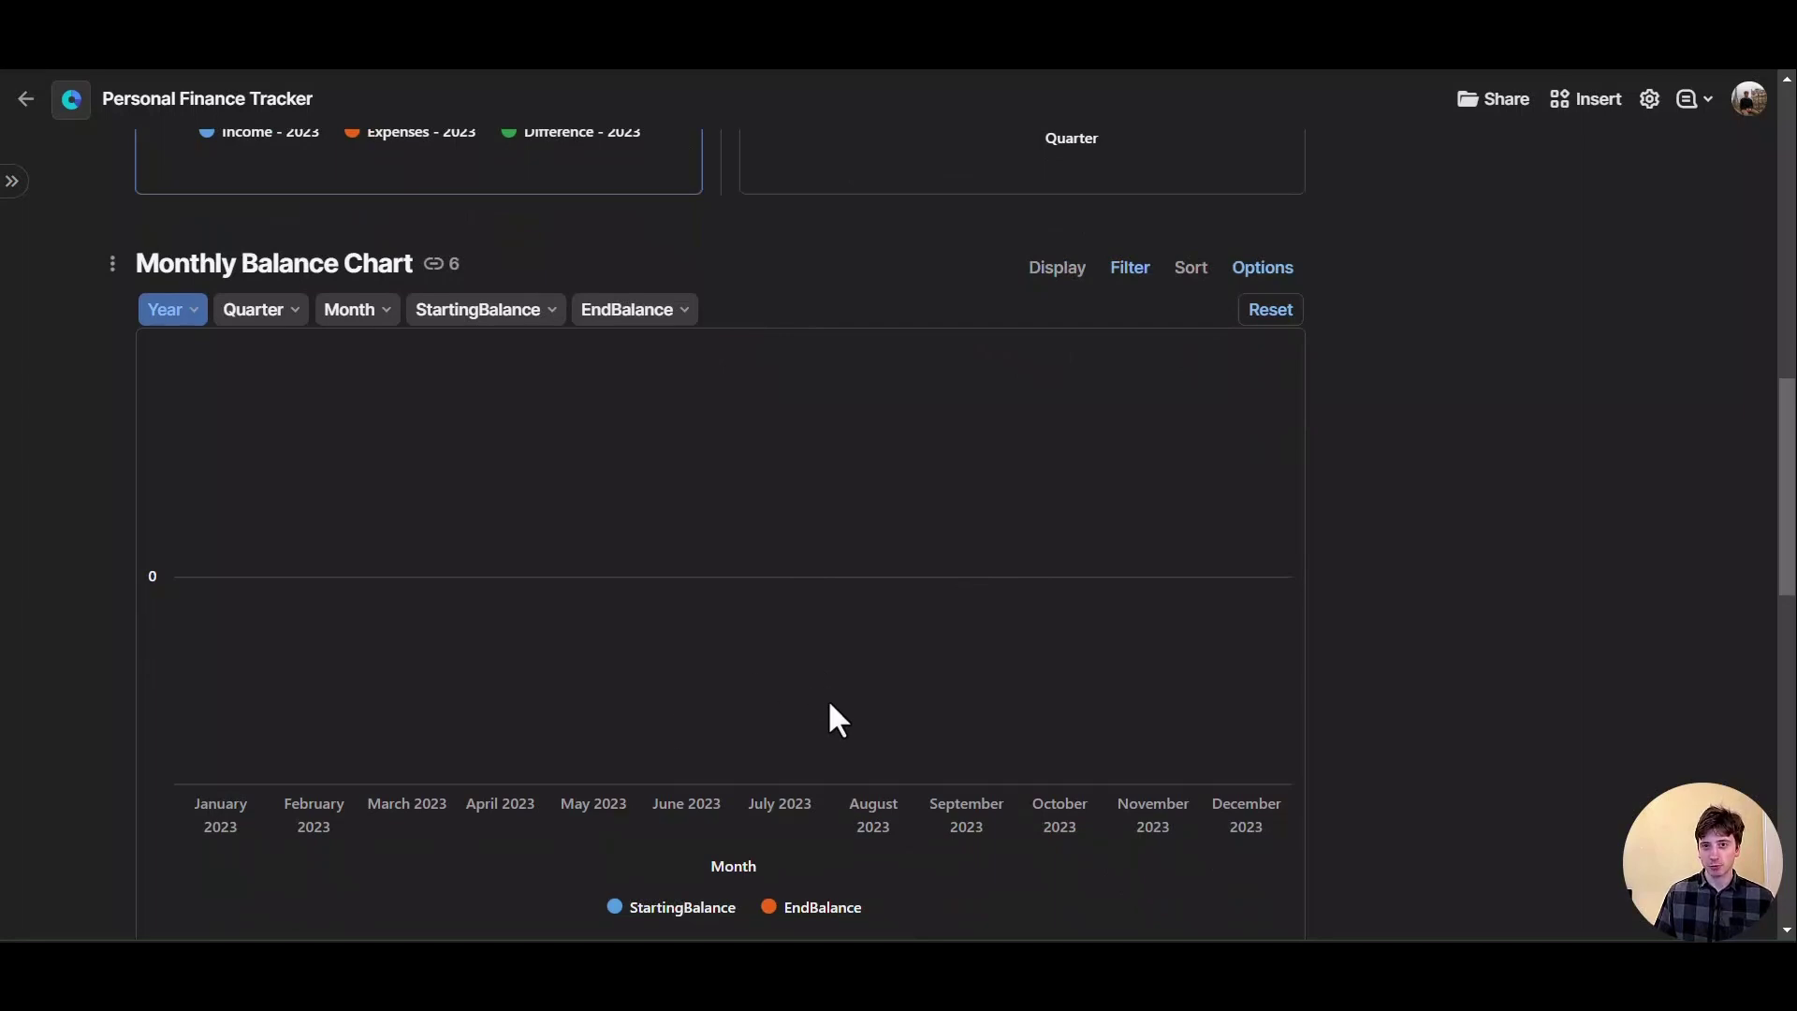
{"action": "scroll", "coordinate": [829, 703], "scroll_direction": "down", "scroll_amount": 1}
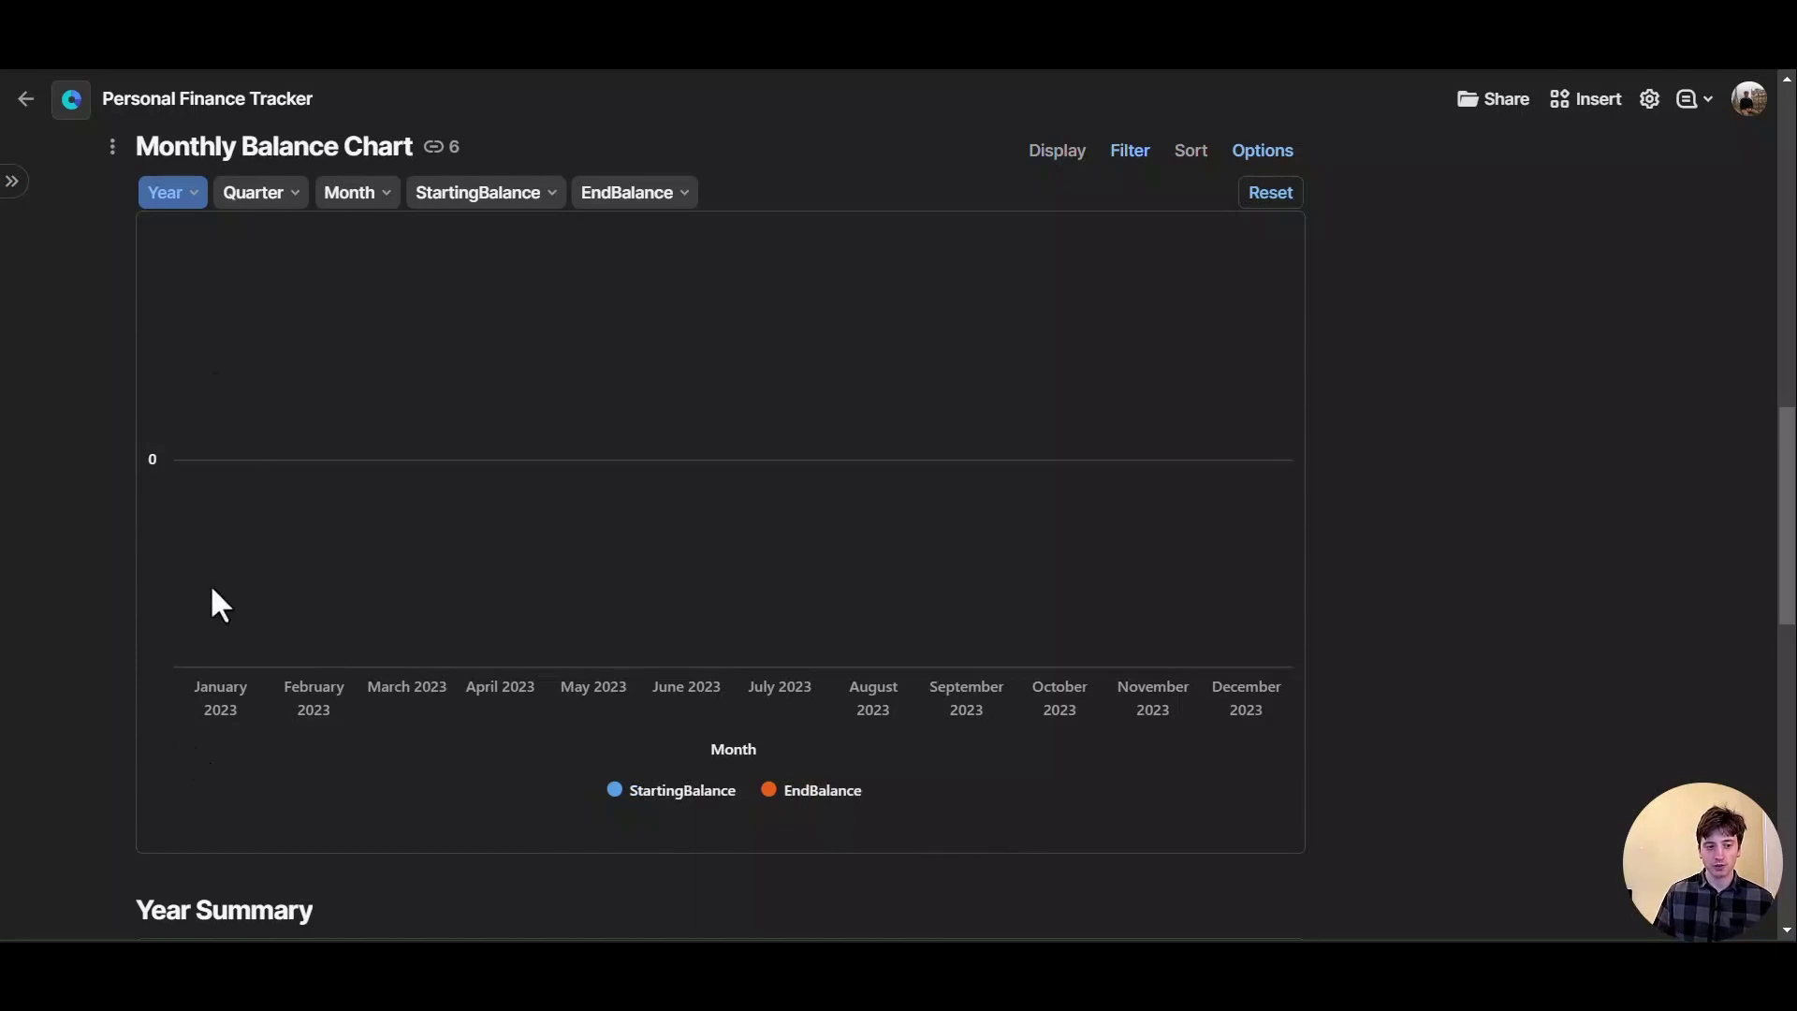
{"action": "scroll", "coordinate": [316, 347], "scroll_direction": "up", "scroll_amount": 2}
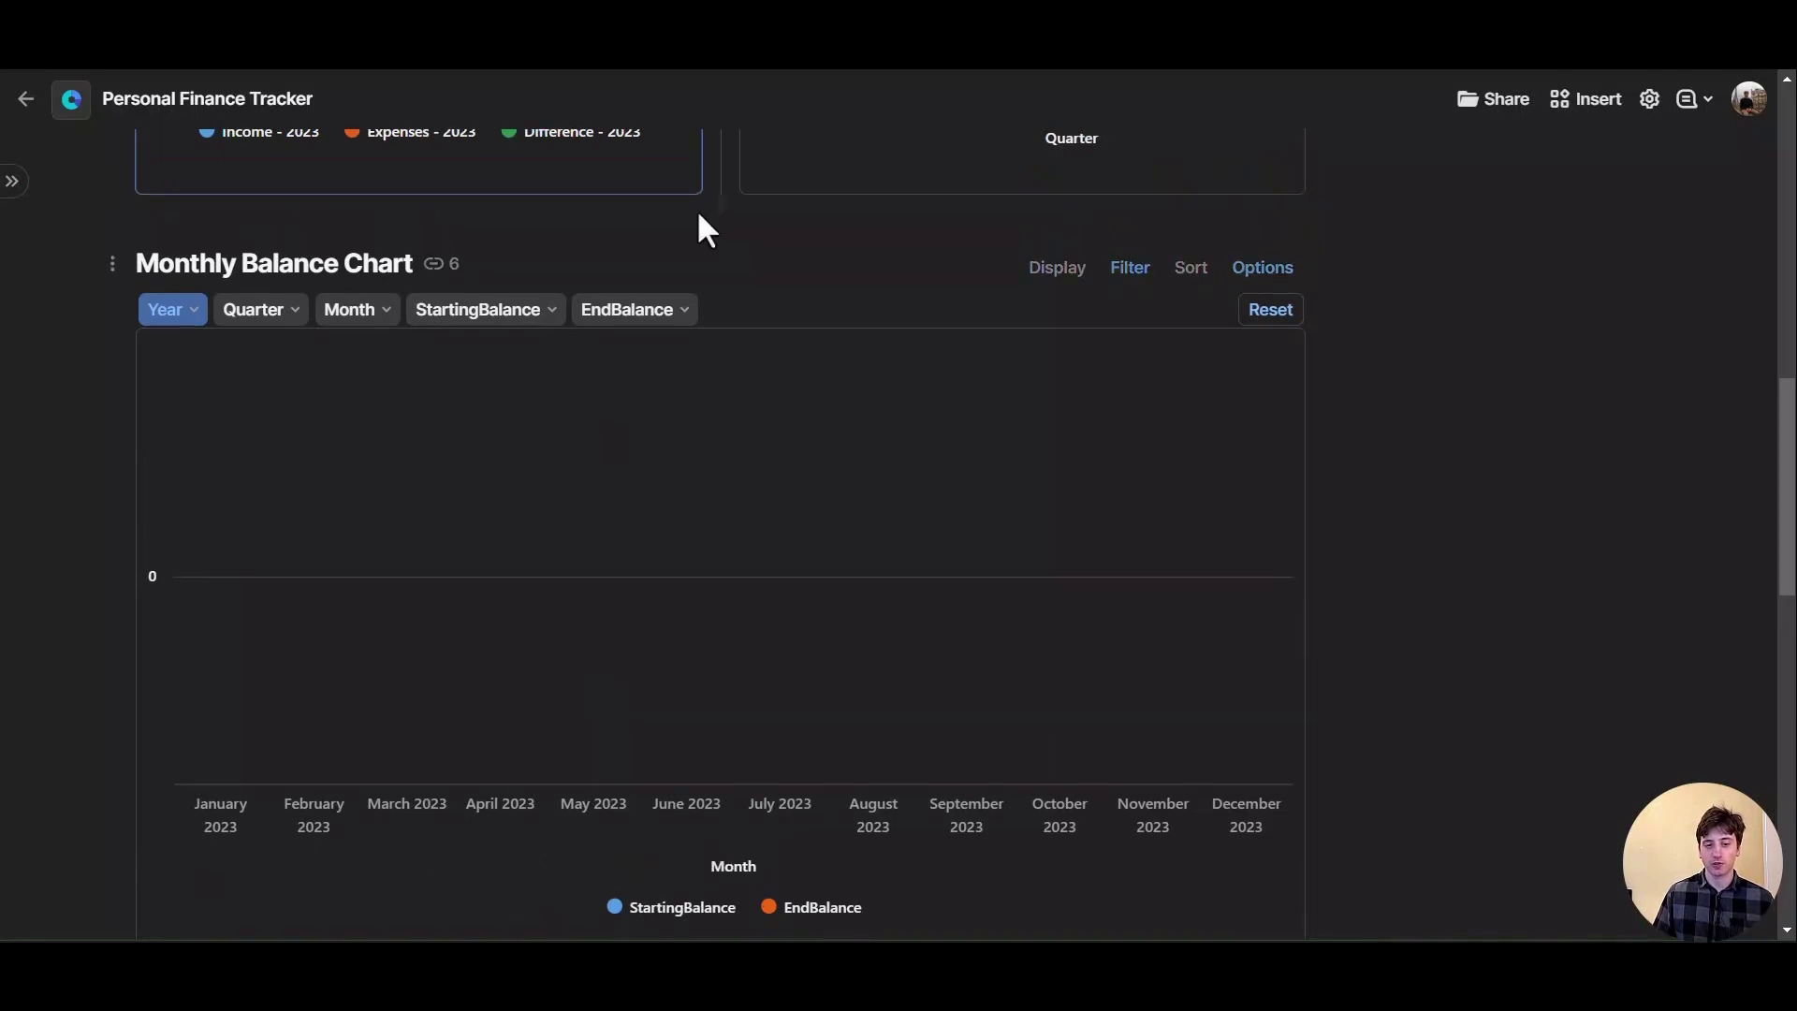
{"action": "left_click", "coordinate": [172, 313]}
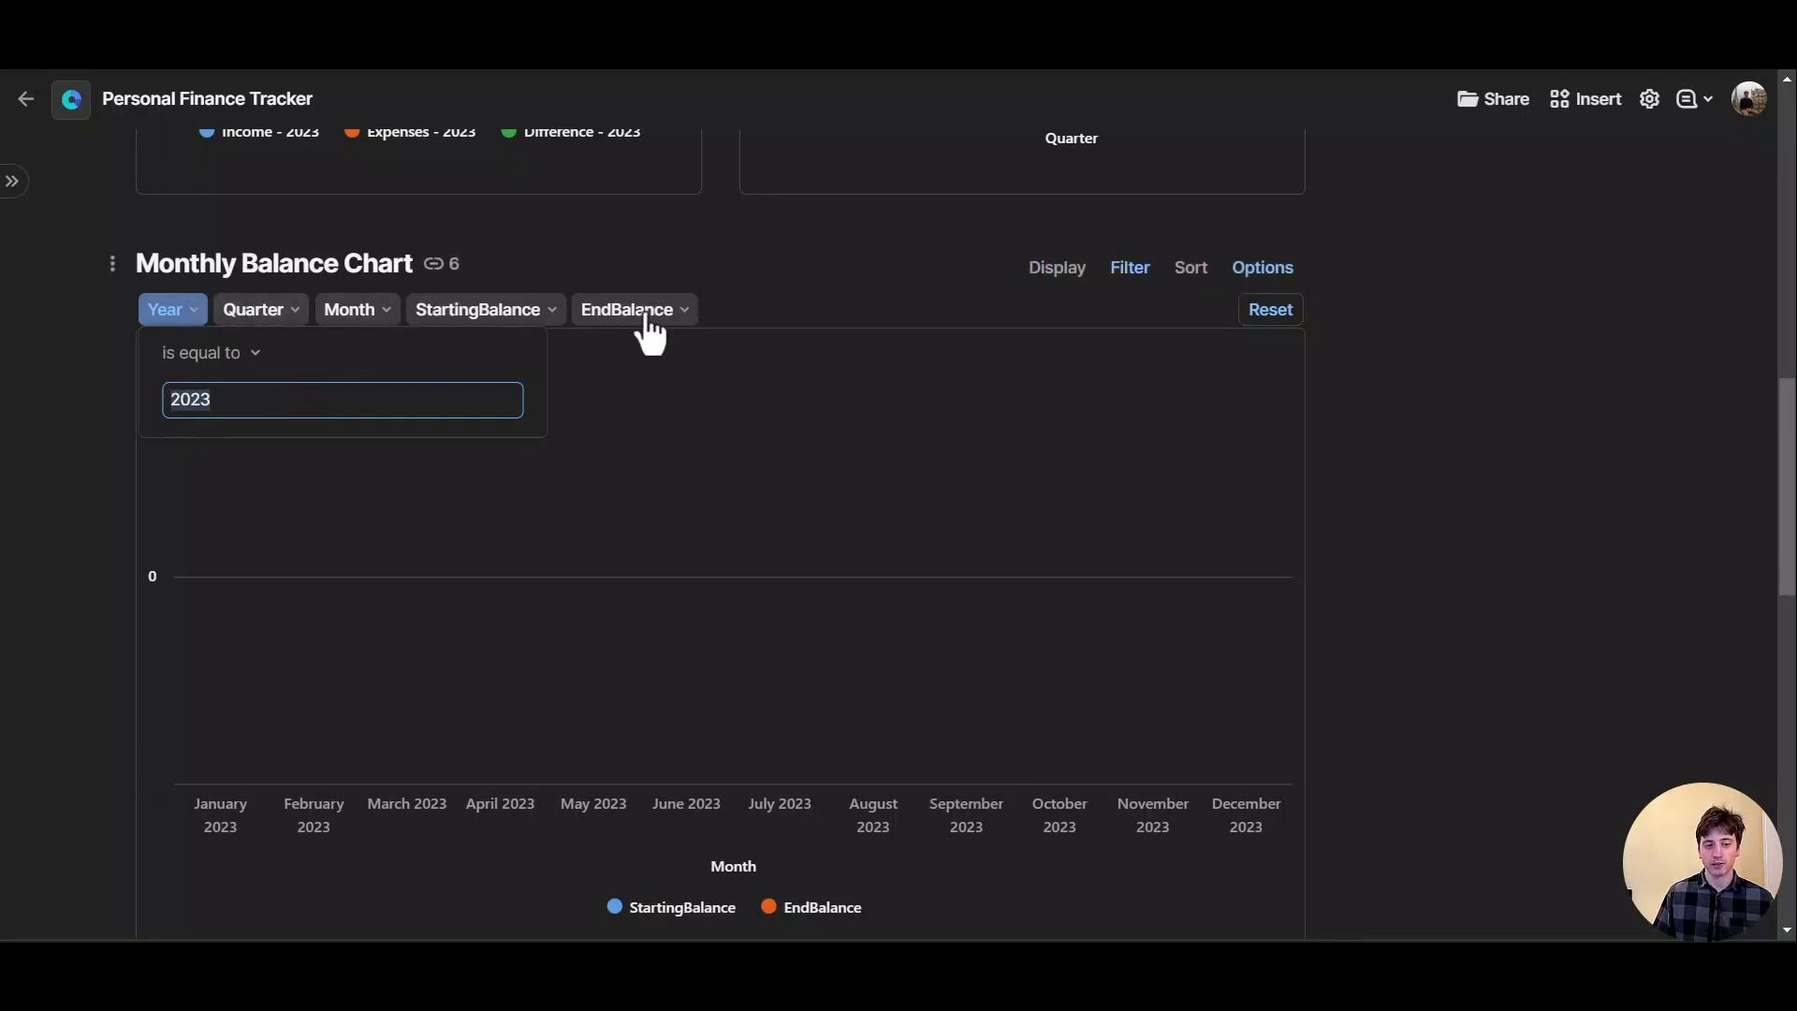
{"action": "scroll", "coordinate": [746, 313], "scroll_direction": "down", "scroll_amount": 6}
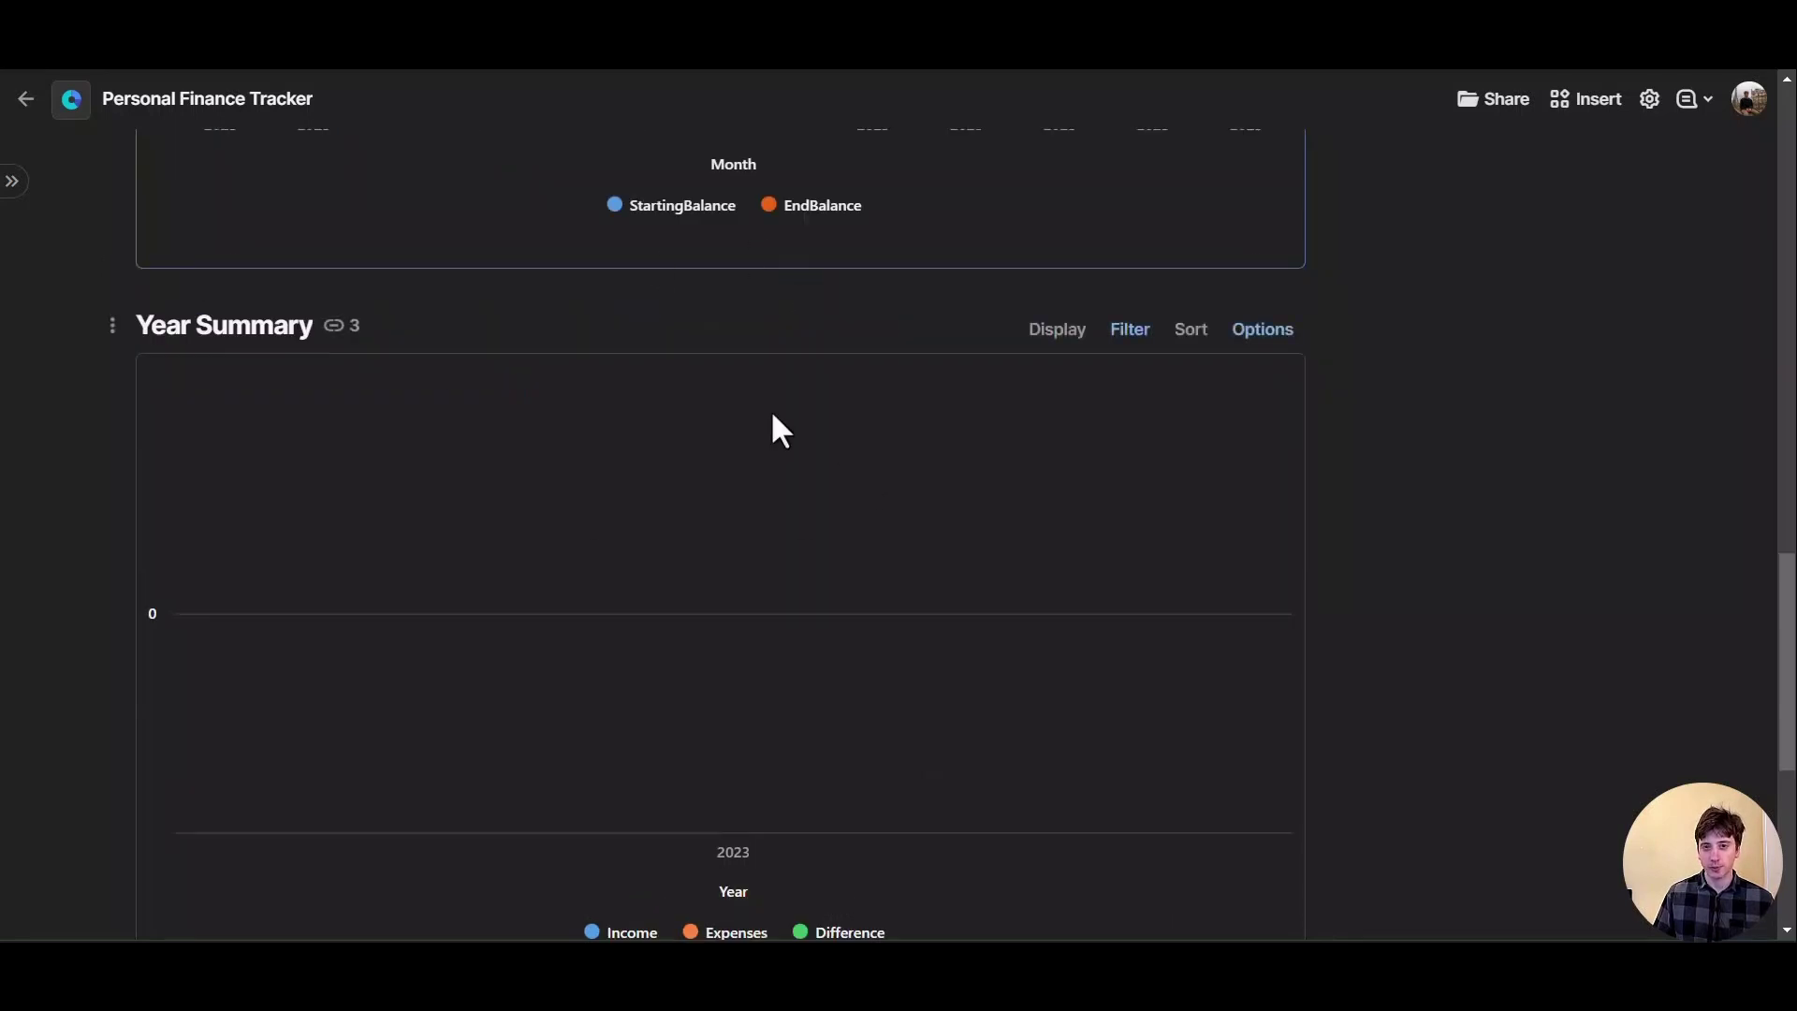
{"action": "scroll", "coordinate": [773, 415], "scroll_direction": "down", "scroll_amount": 1}
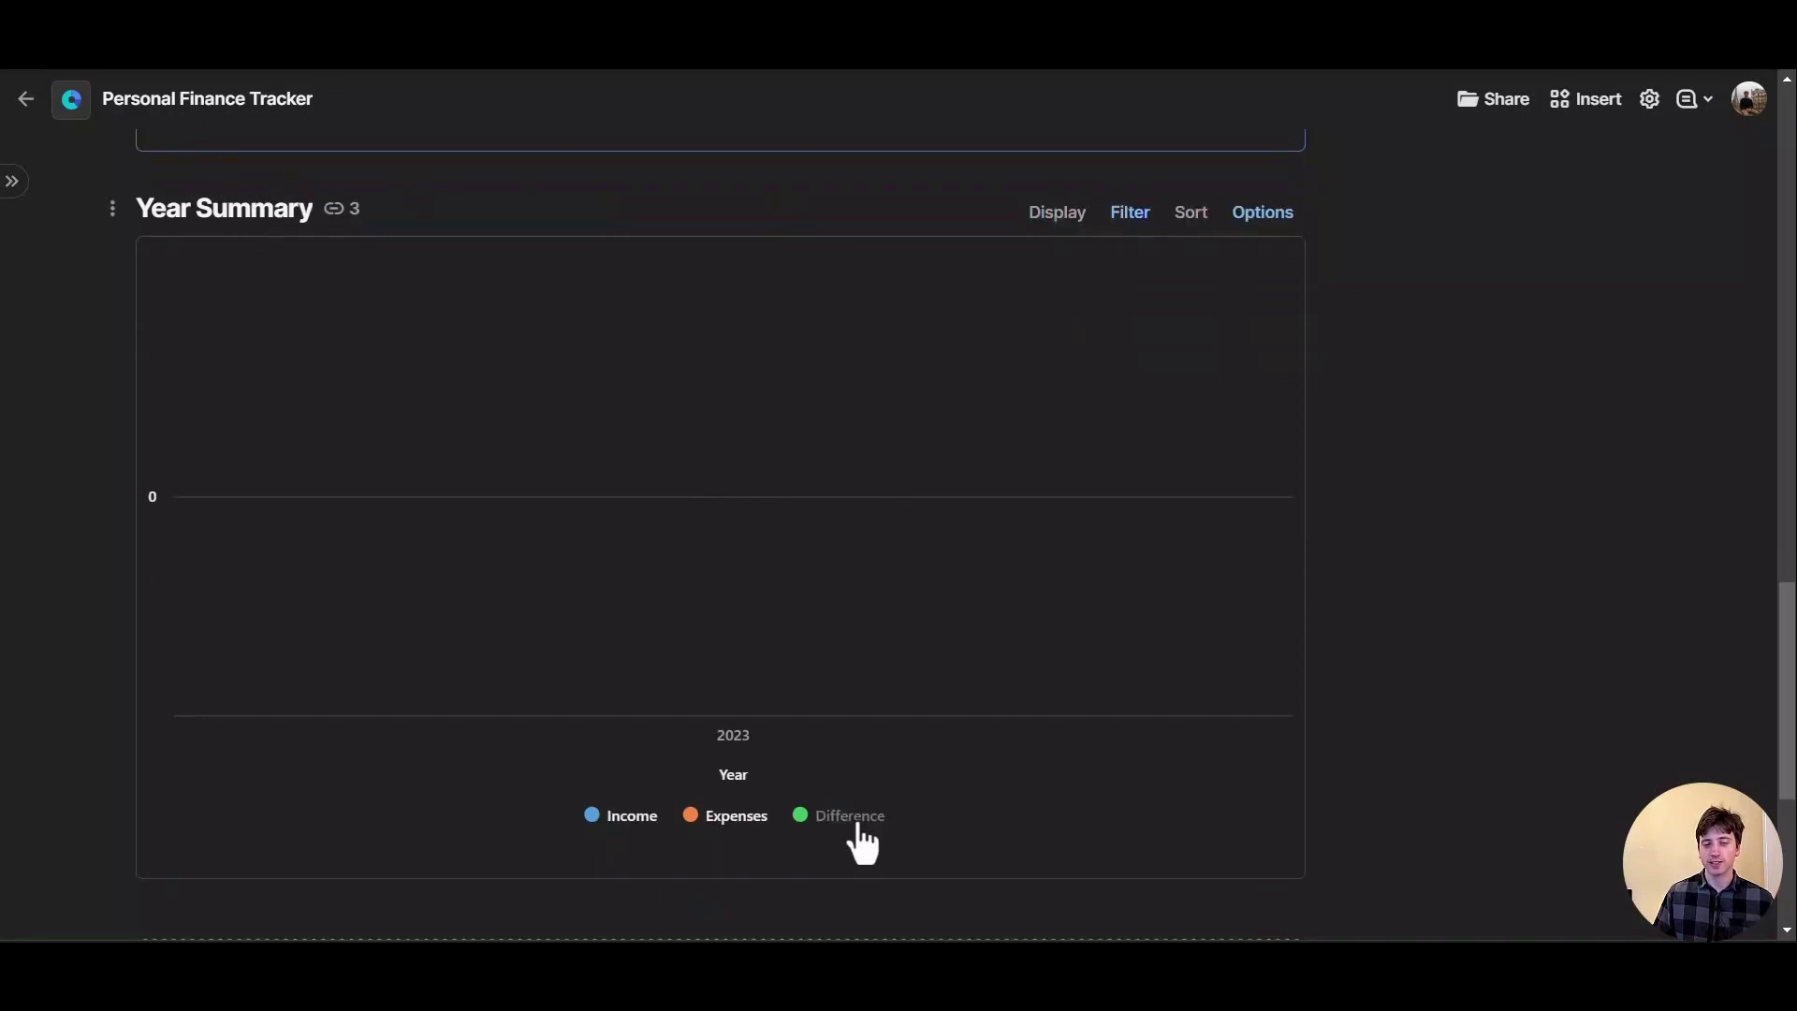
{"action": "scroll", "coordinate": [692, 399], "scroll_direction": "up", "scroll_amount": 5}
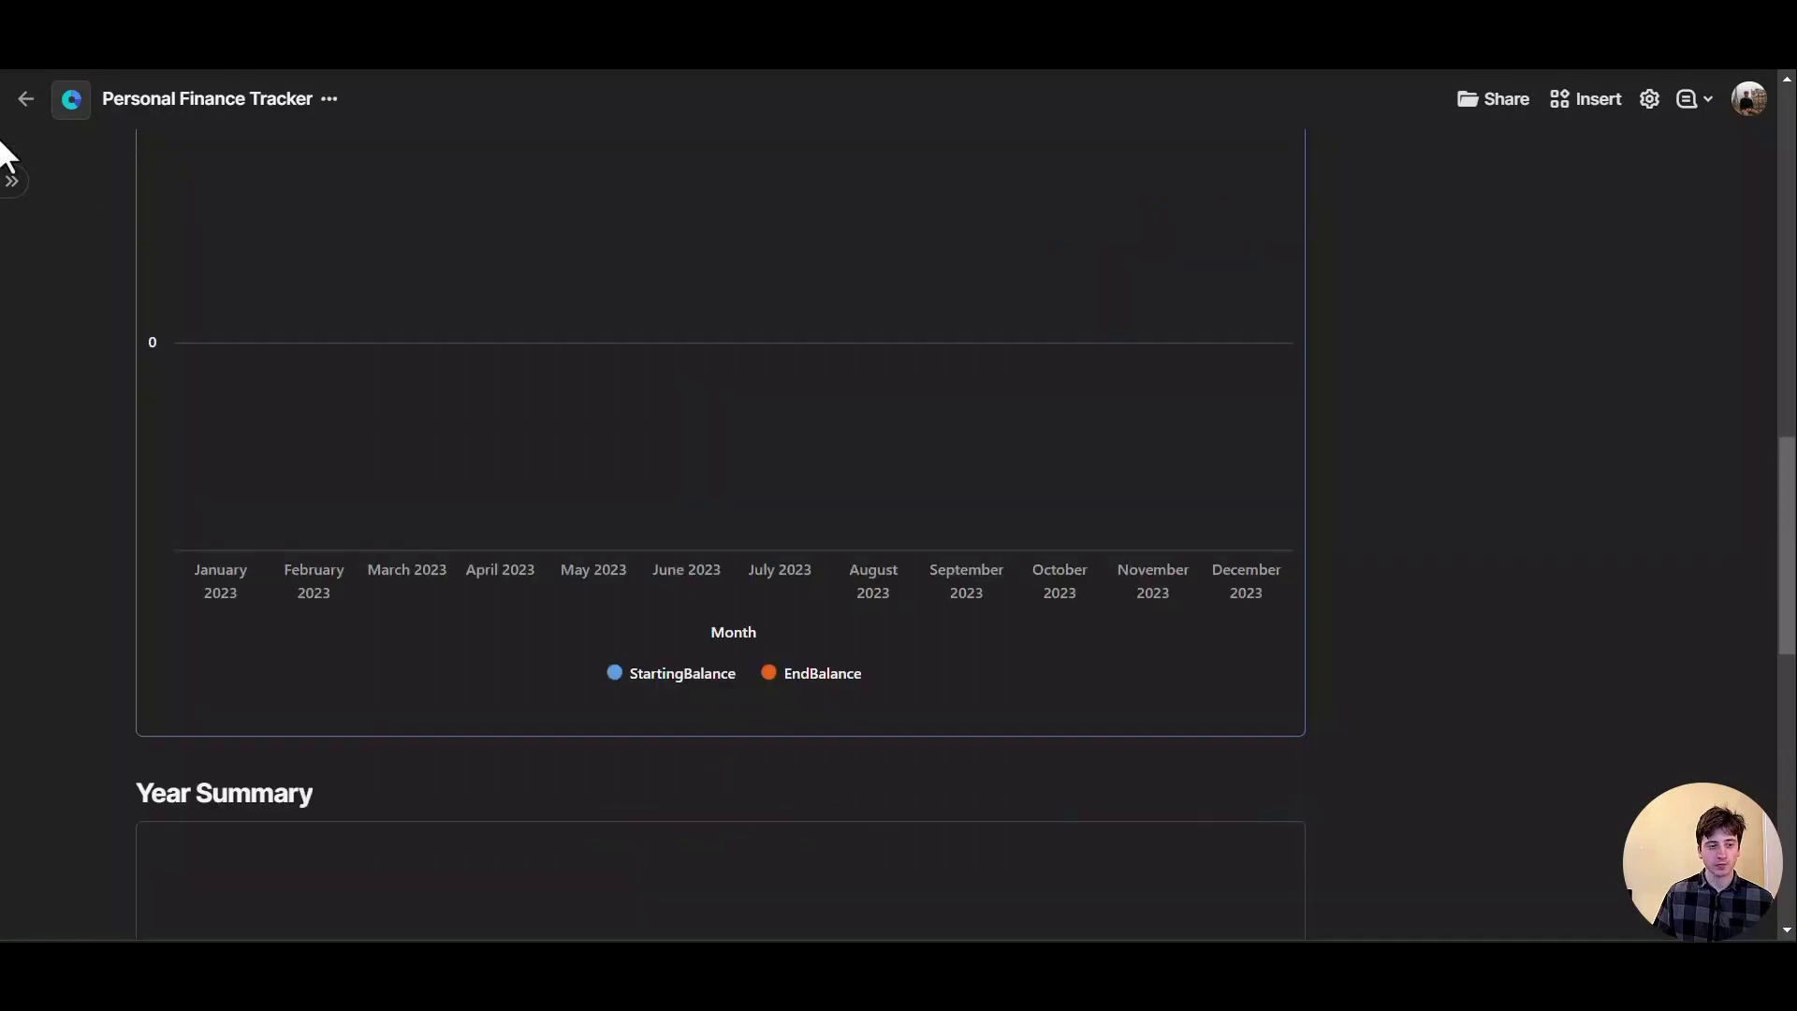
On Monthly Budgeting, check the Month filter's date options, then open January 2023's record
{"action": "mouse_move", "coordinate": [5, 320]}
{"action": "left_click", "coordinate": [166, 360]}
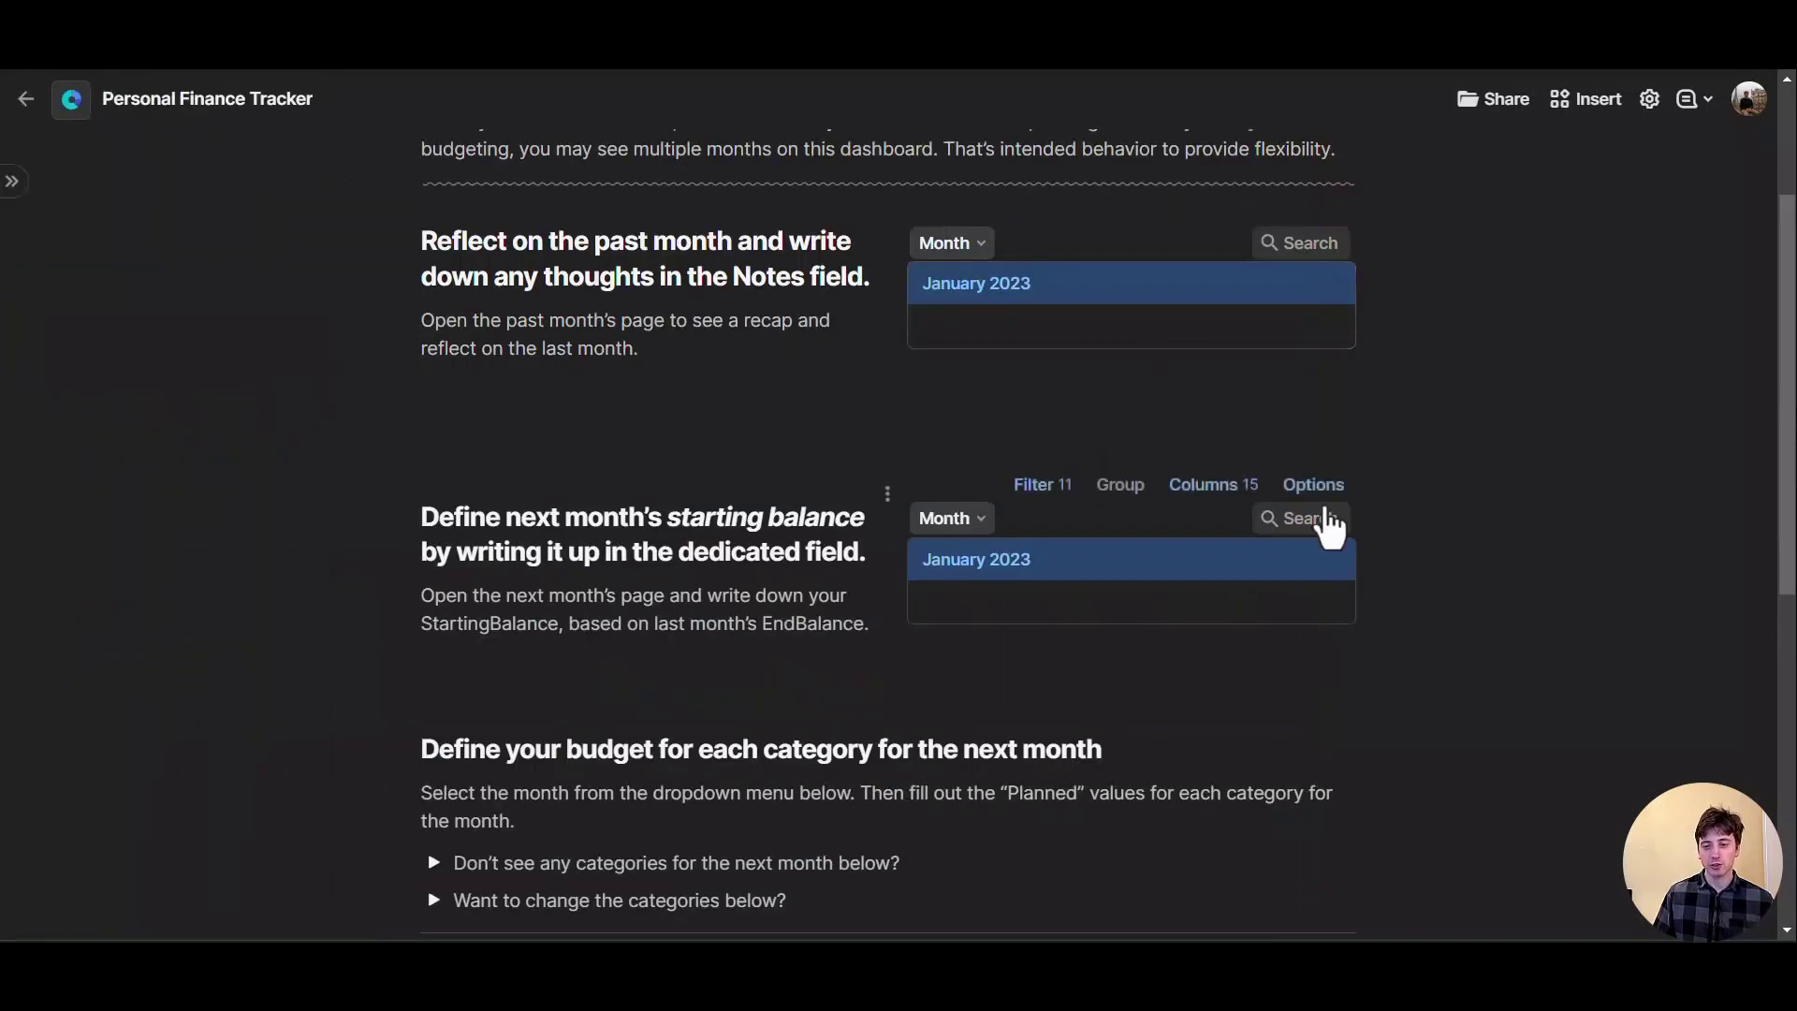
{"action": "scroll", "coordinate": [1323, 519], "scroll_direction": "up", "scroll_amount": 3}
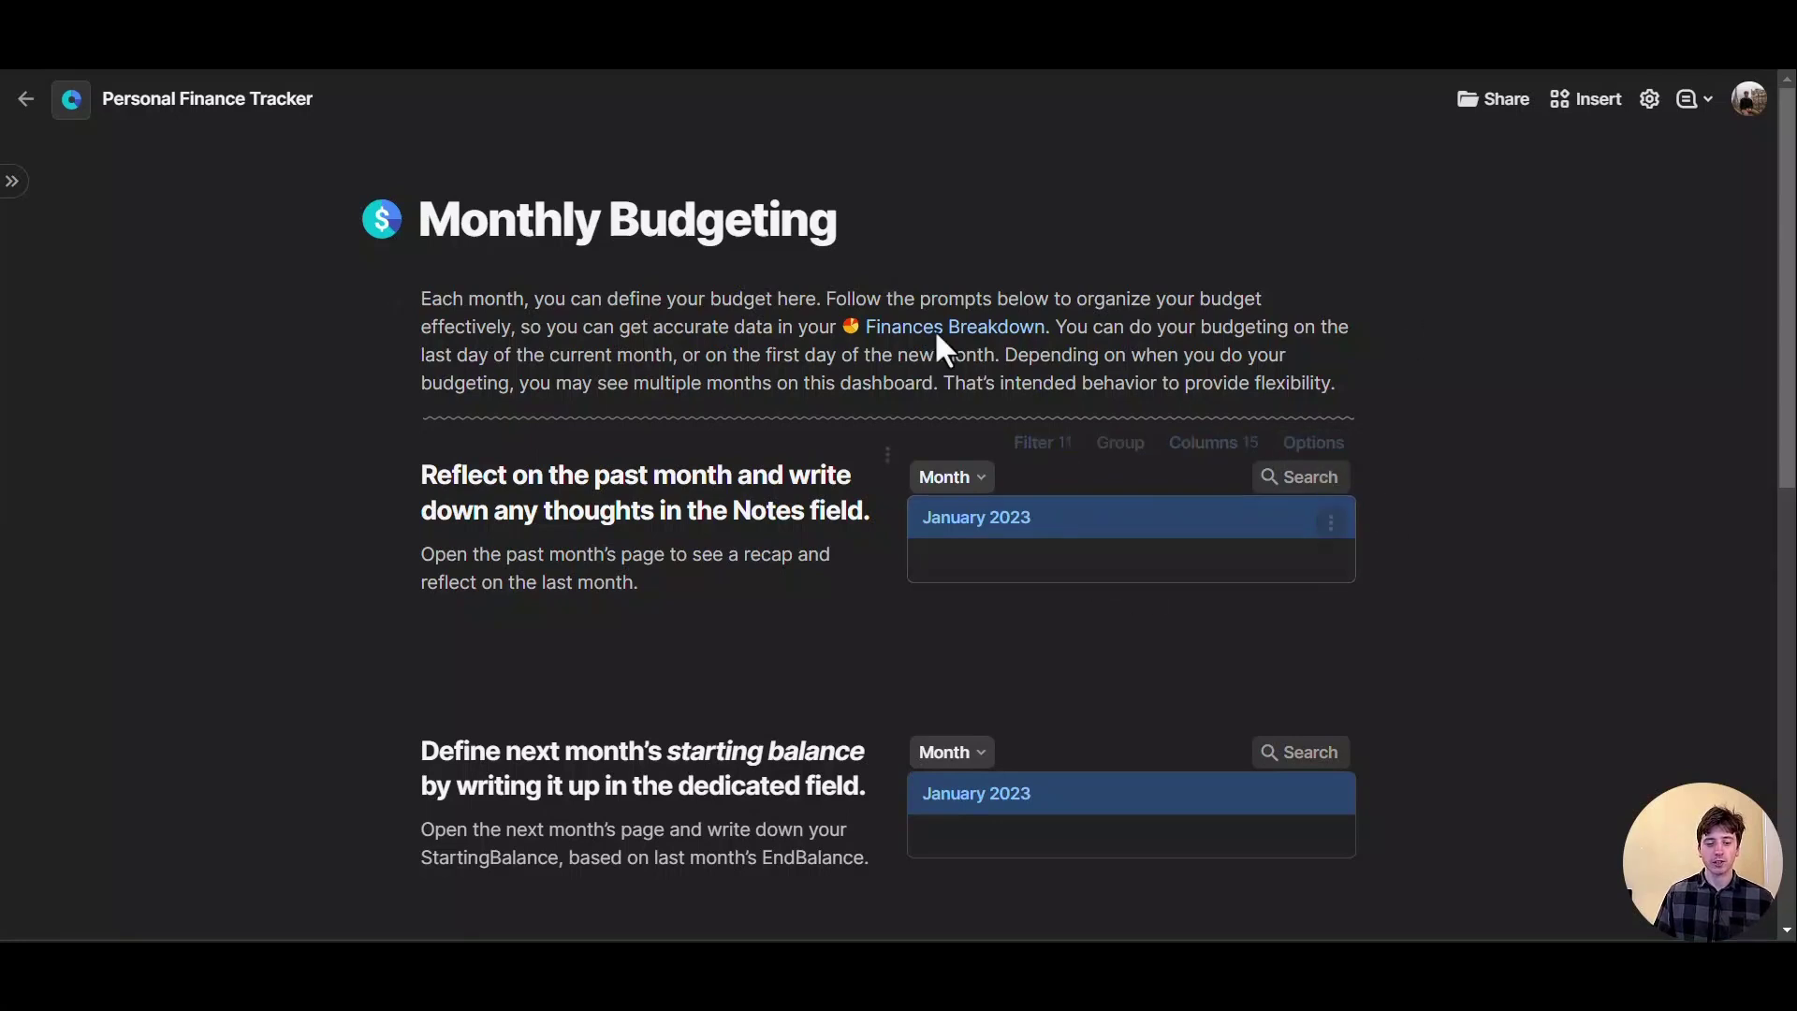
{"action": "scroll", "coordinate": [748, 361], "scroll_direction": "down", "scroll_amount": 1}
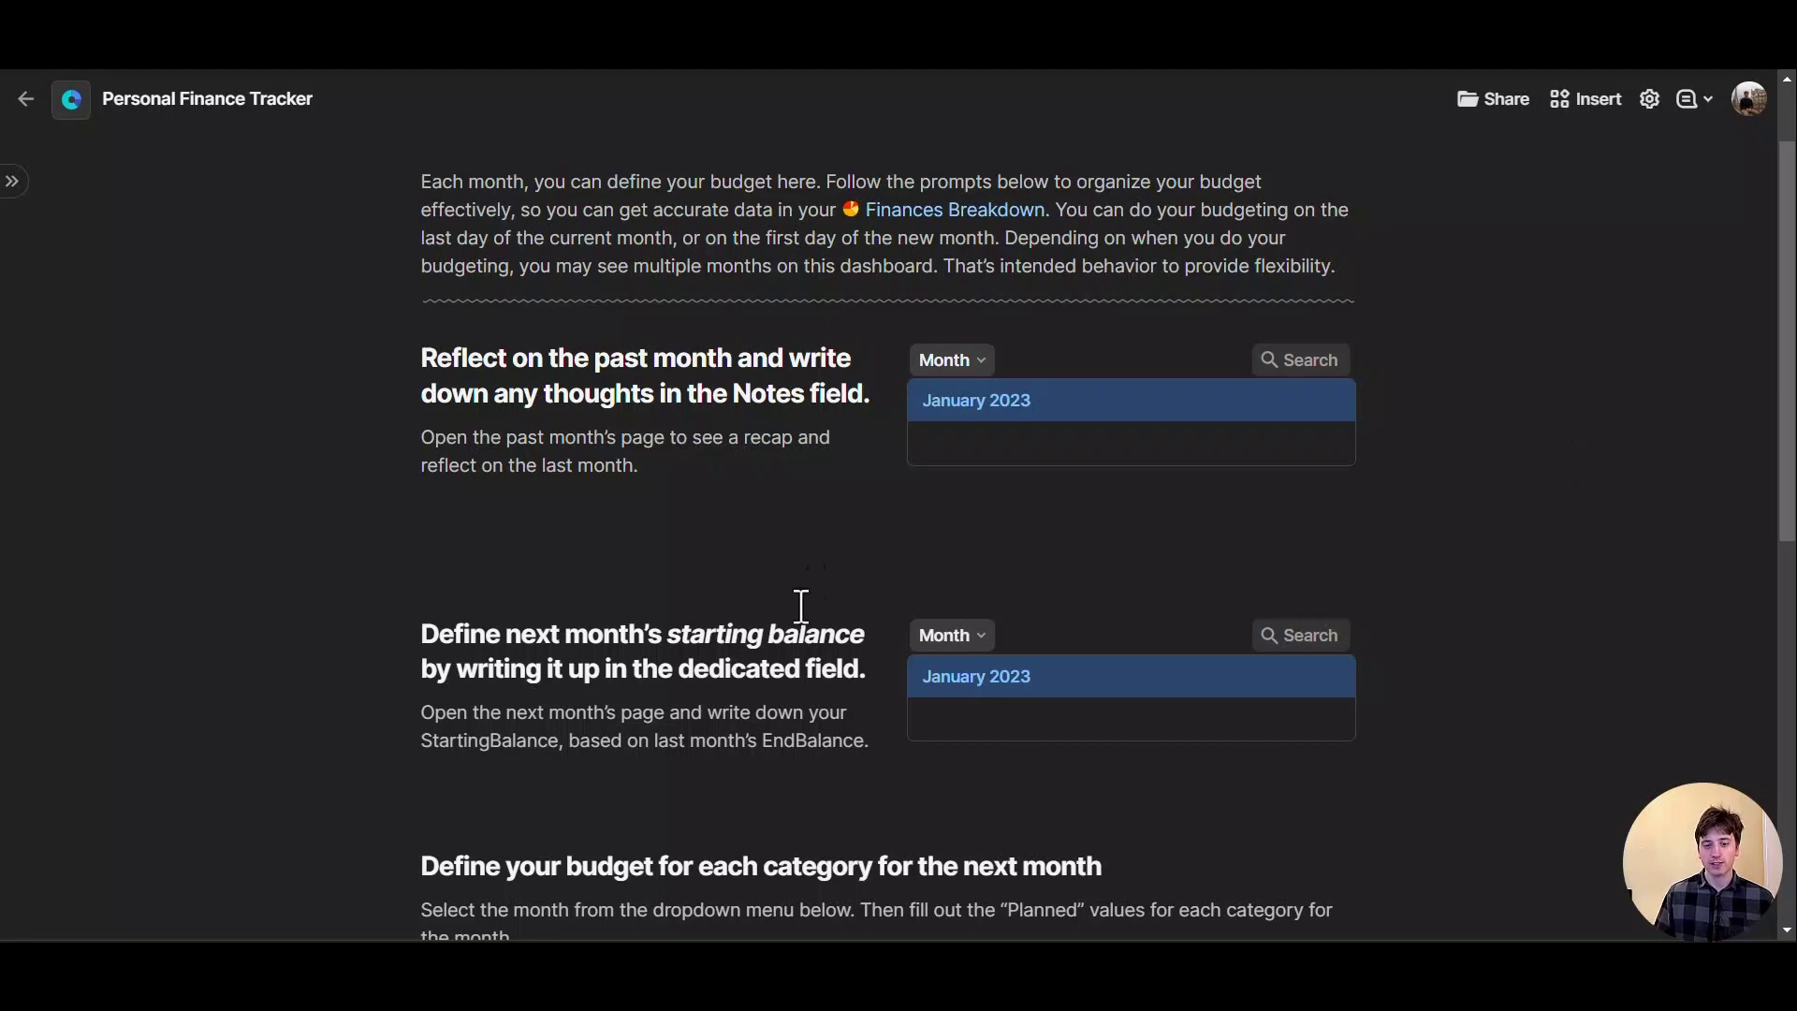
{"action": "mouse_move", "coordinate": [1067, 505]}
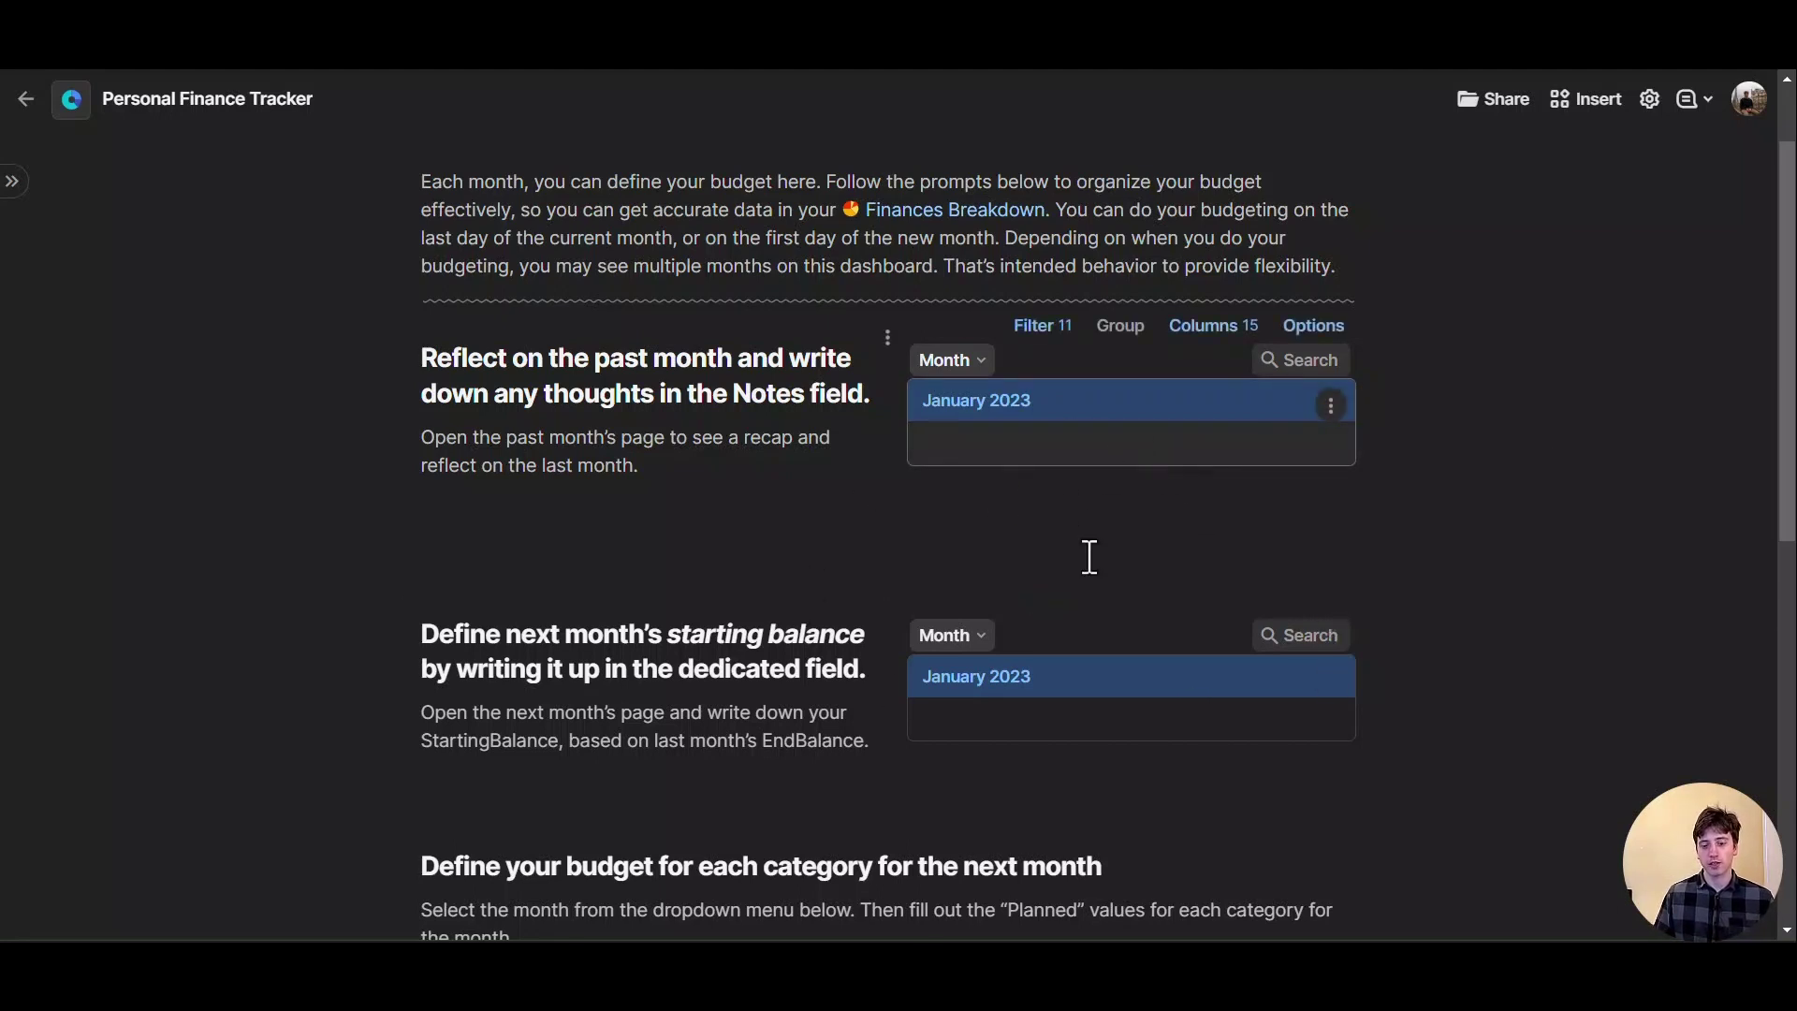
{"action": "left_click", "coordinate": [979, 367]}
{"action": "left_click", "coordinate": [990, 471]}
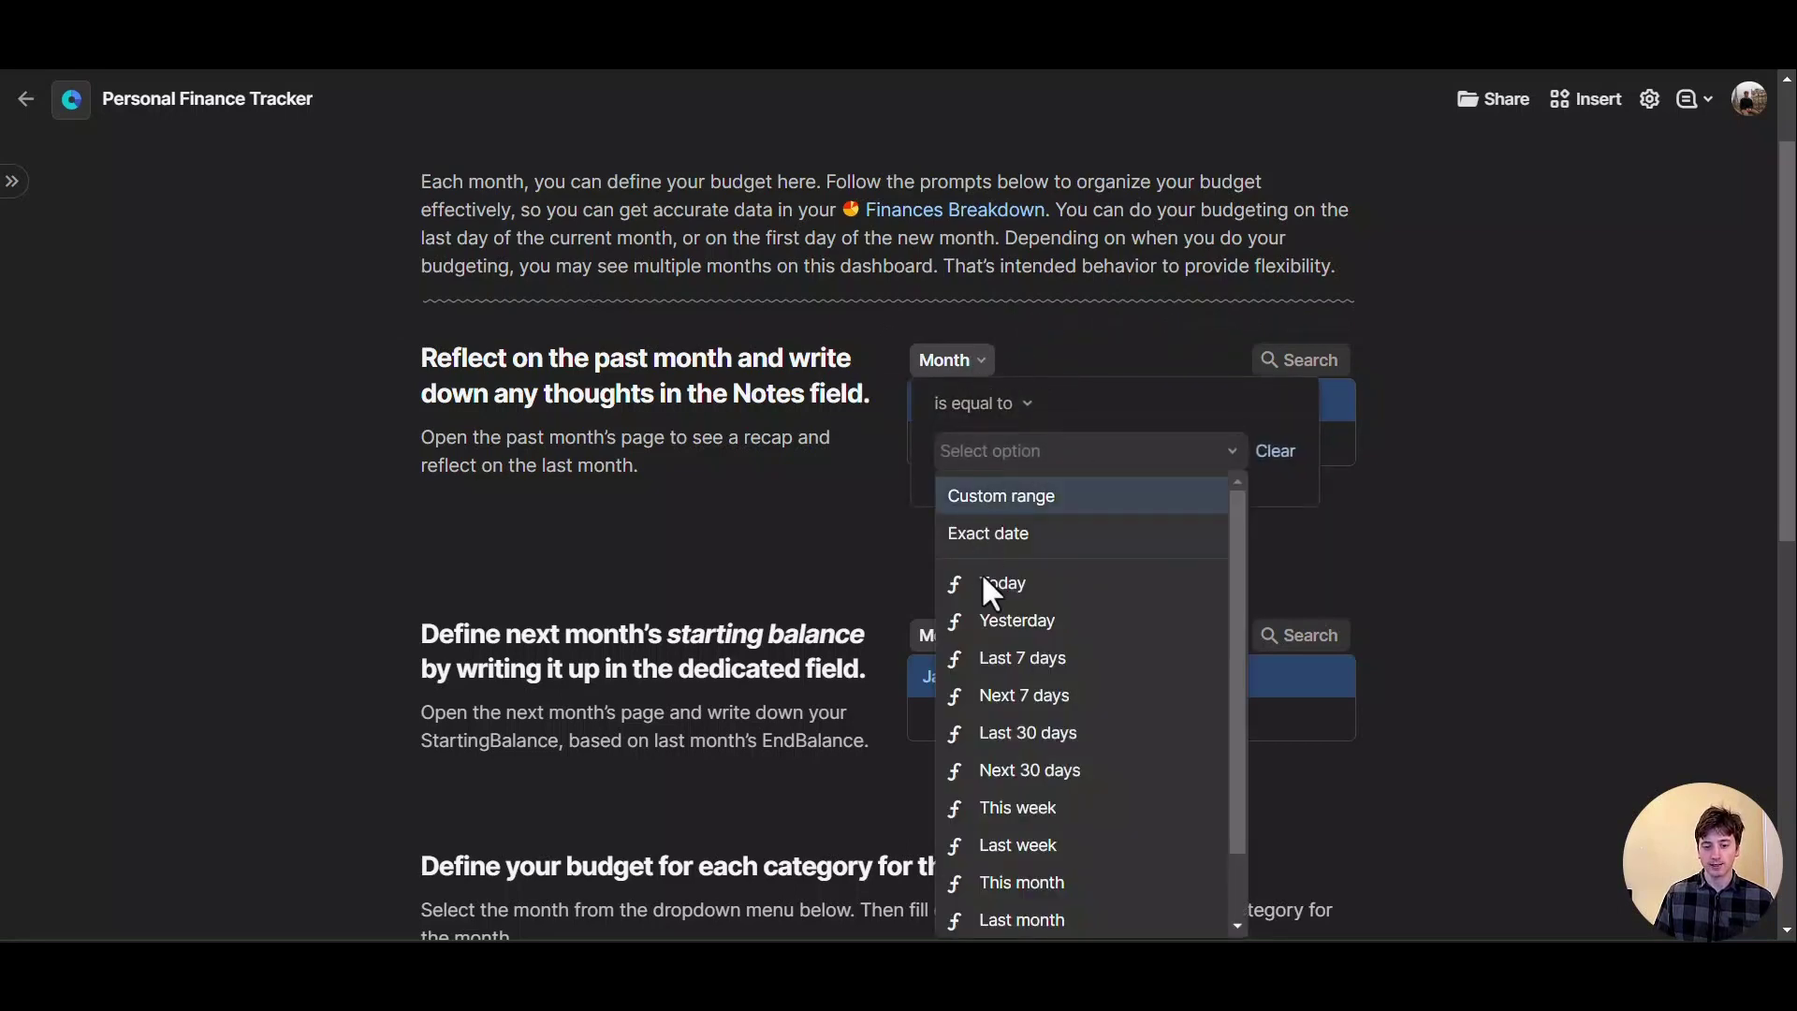
{"action": "key", "text": "Escape"}
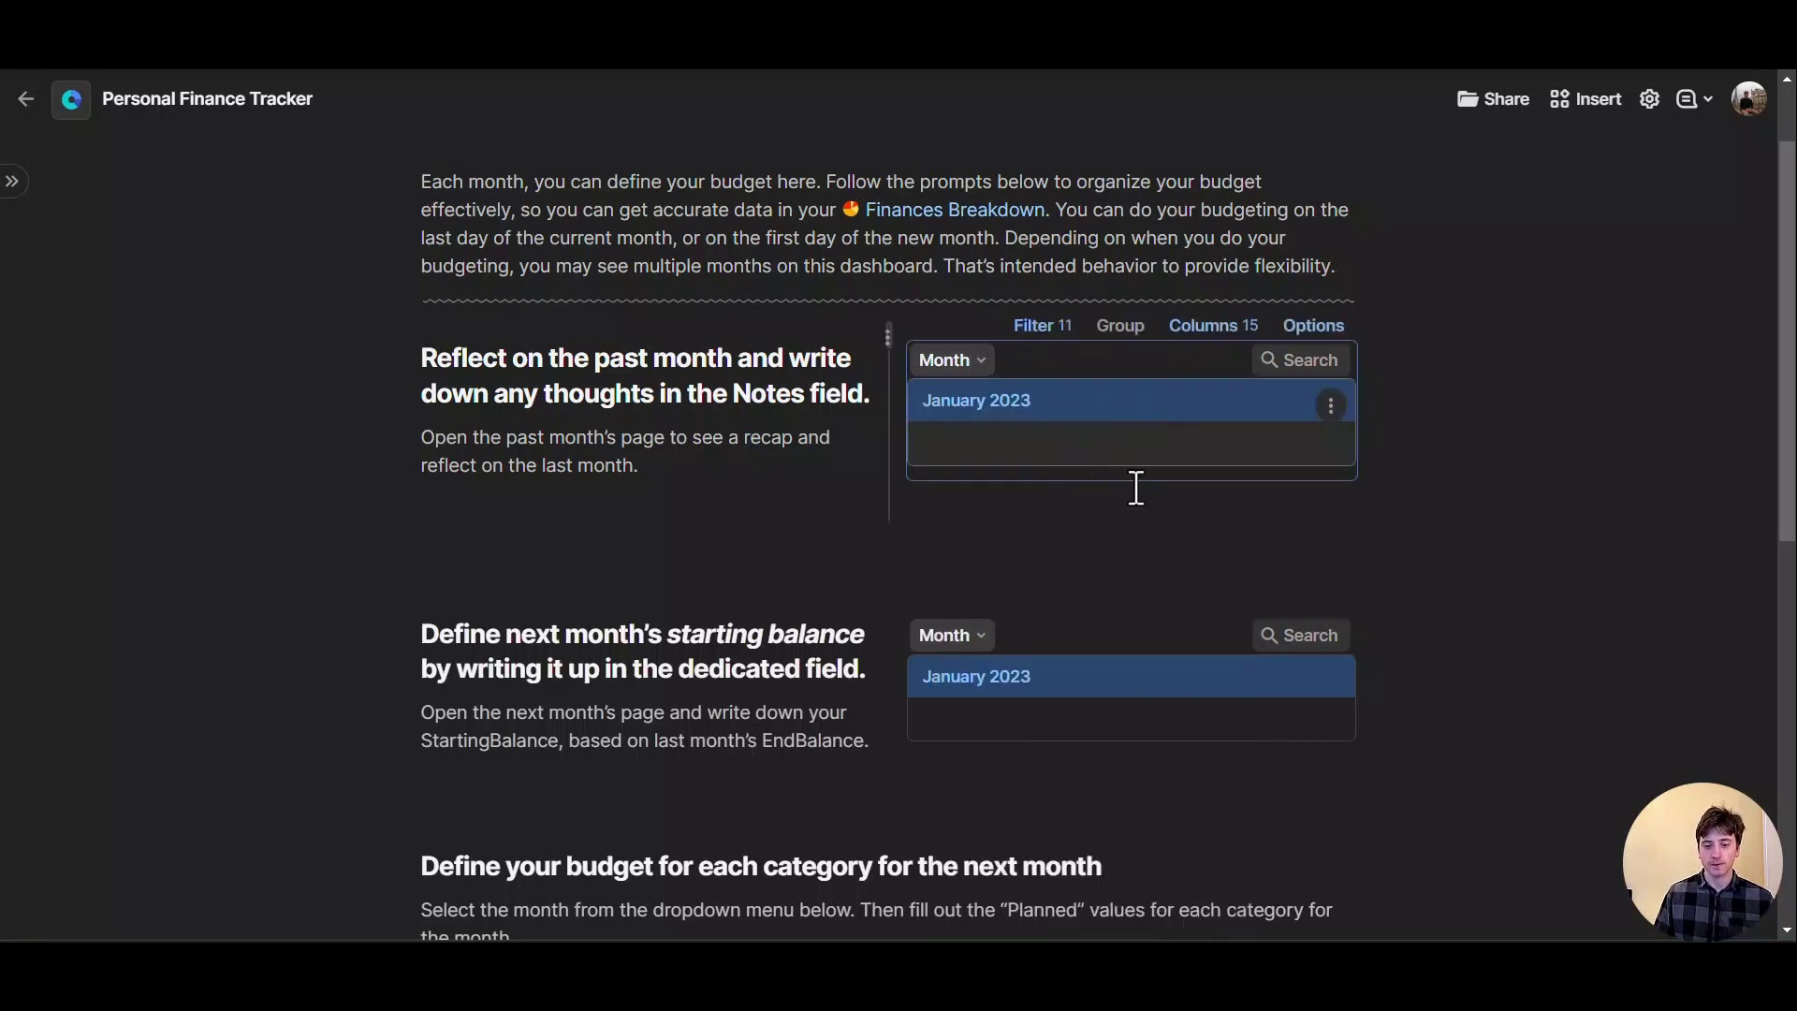
{"action": "left_click", "coordinate": [1091, 423]}
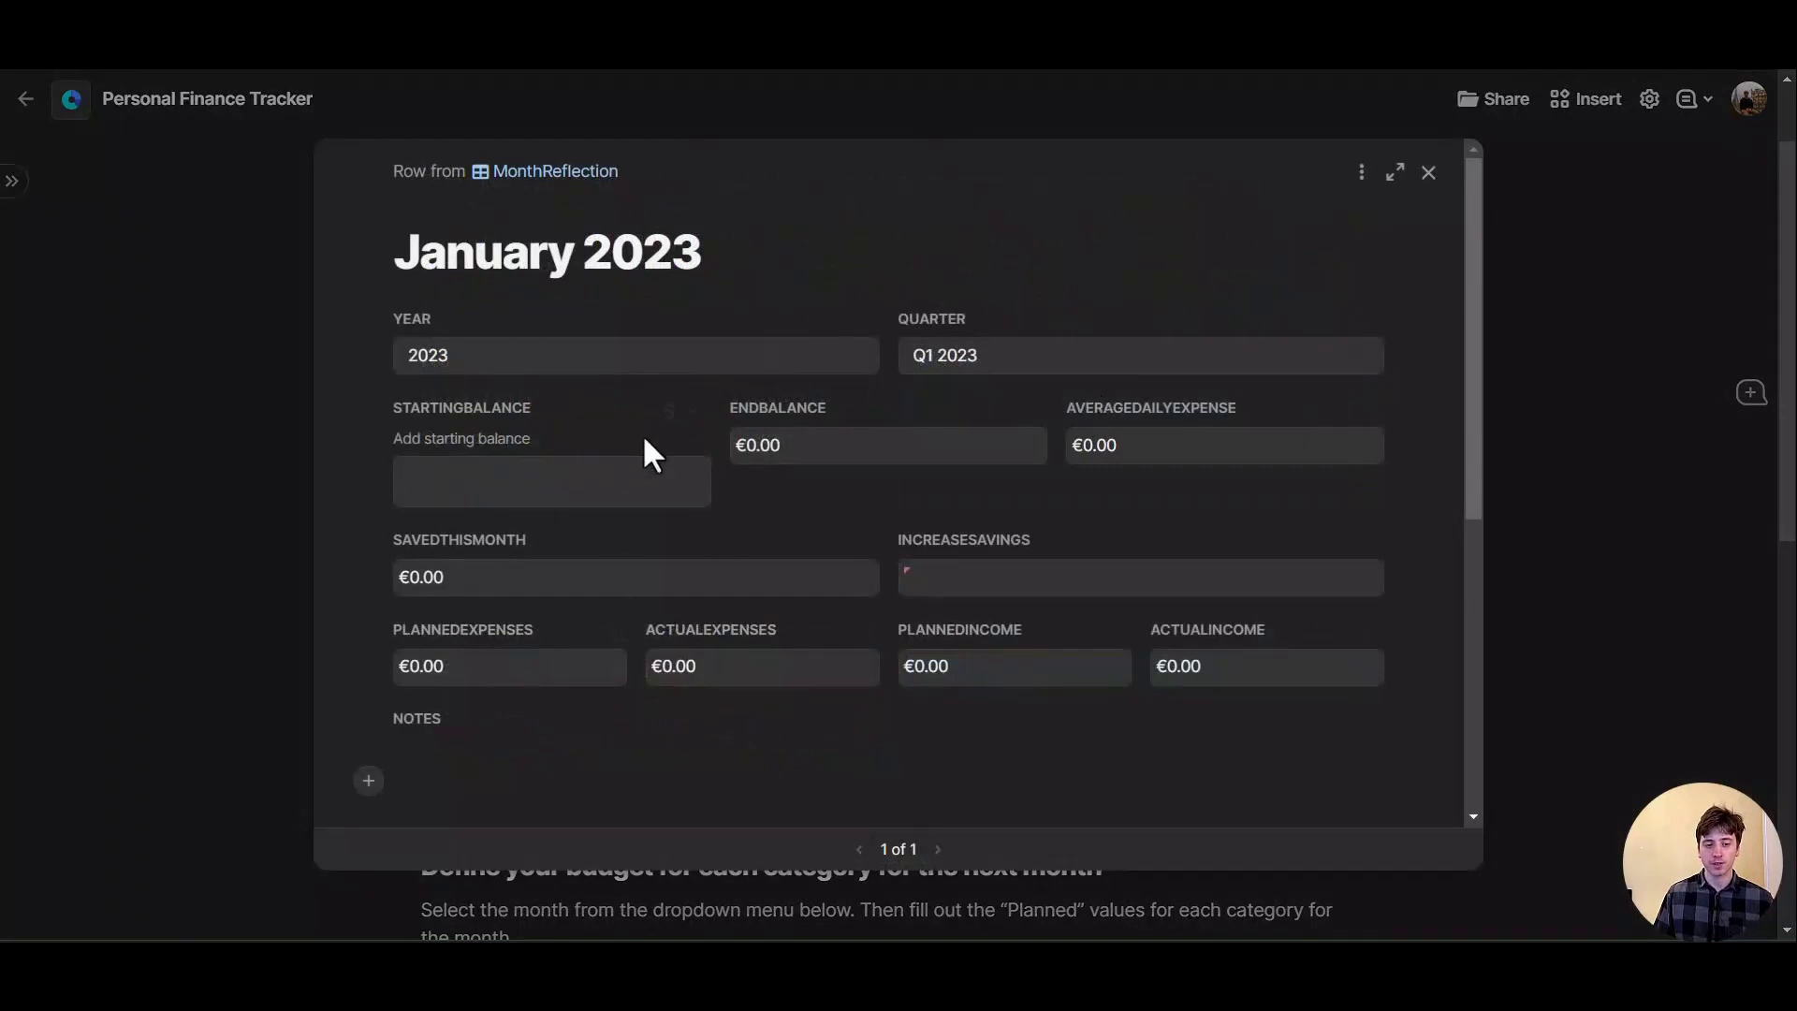
Set January 2023's starting balance to 5000 (€5,000.00) and close the record
{"action": "left_click", "coordinate": [552, 496]}
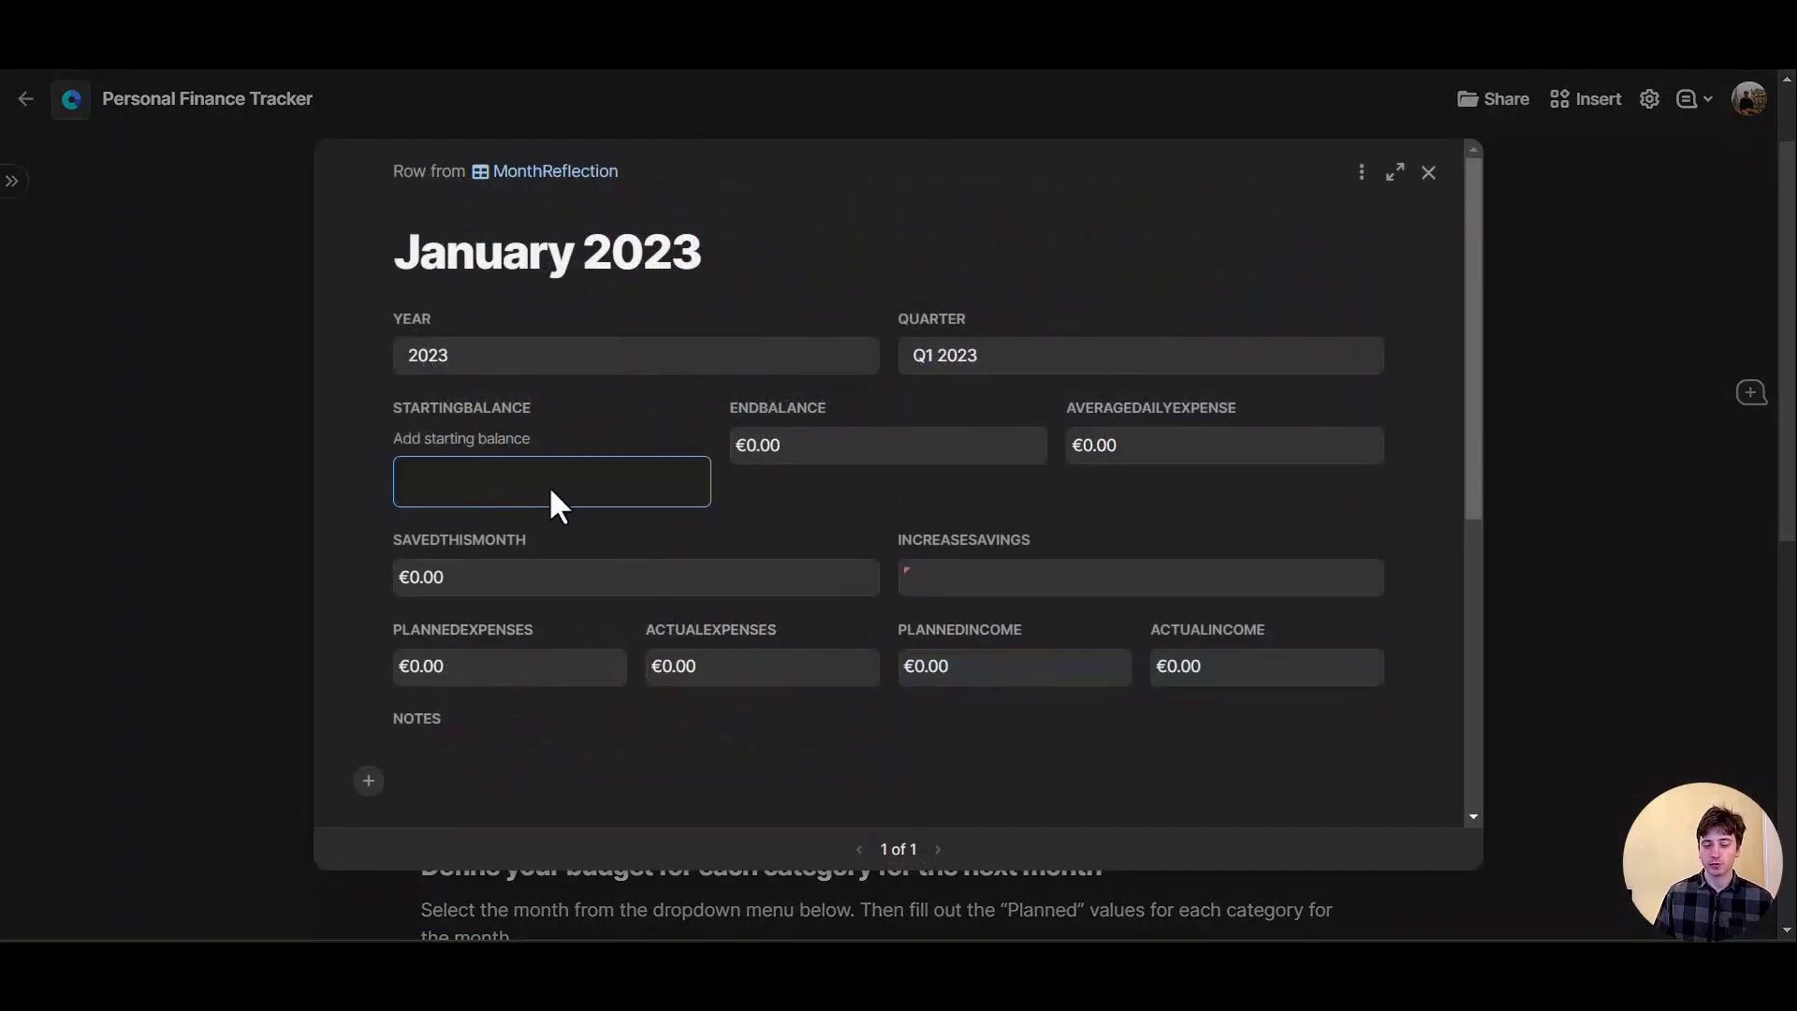
{"action": "type", "text": "5000"}
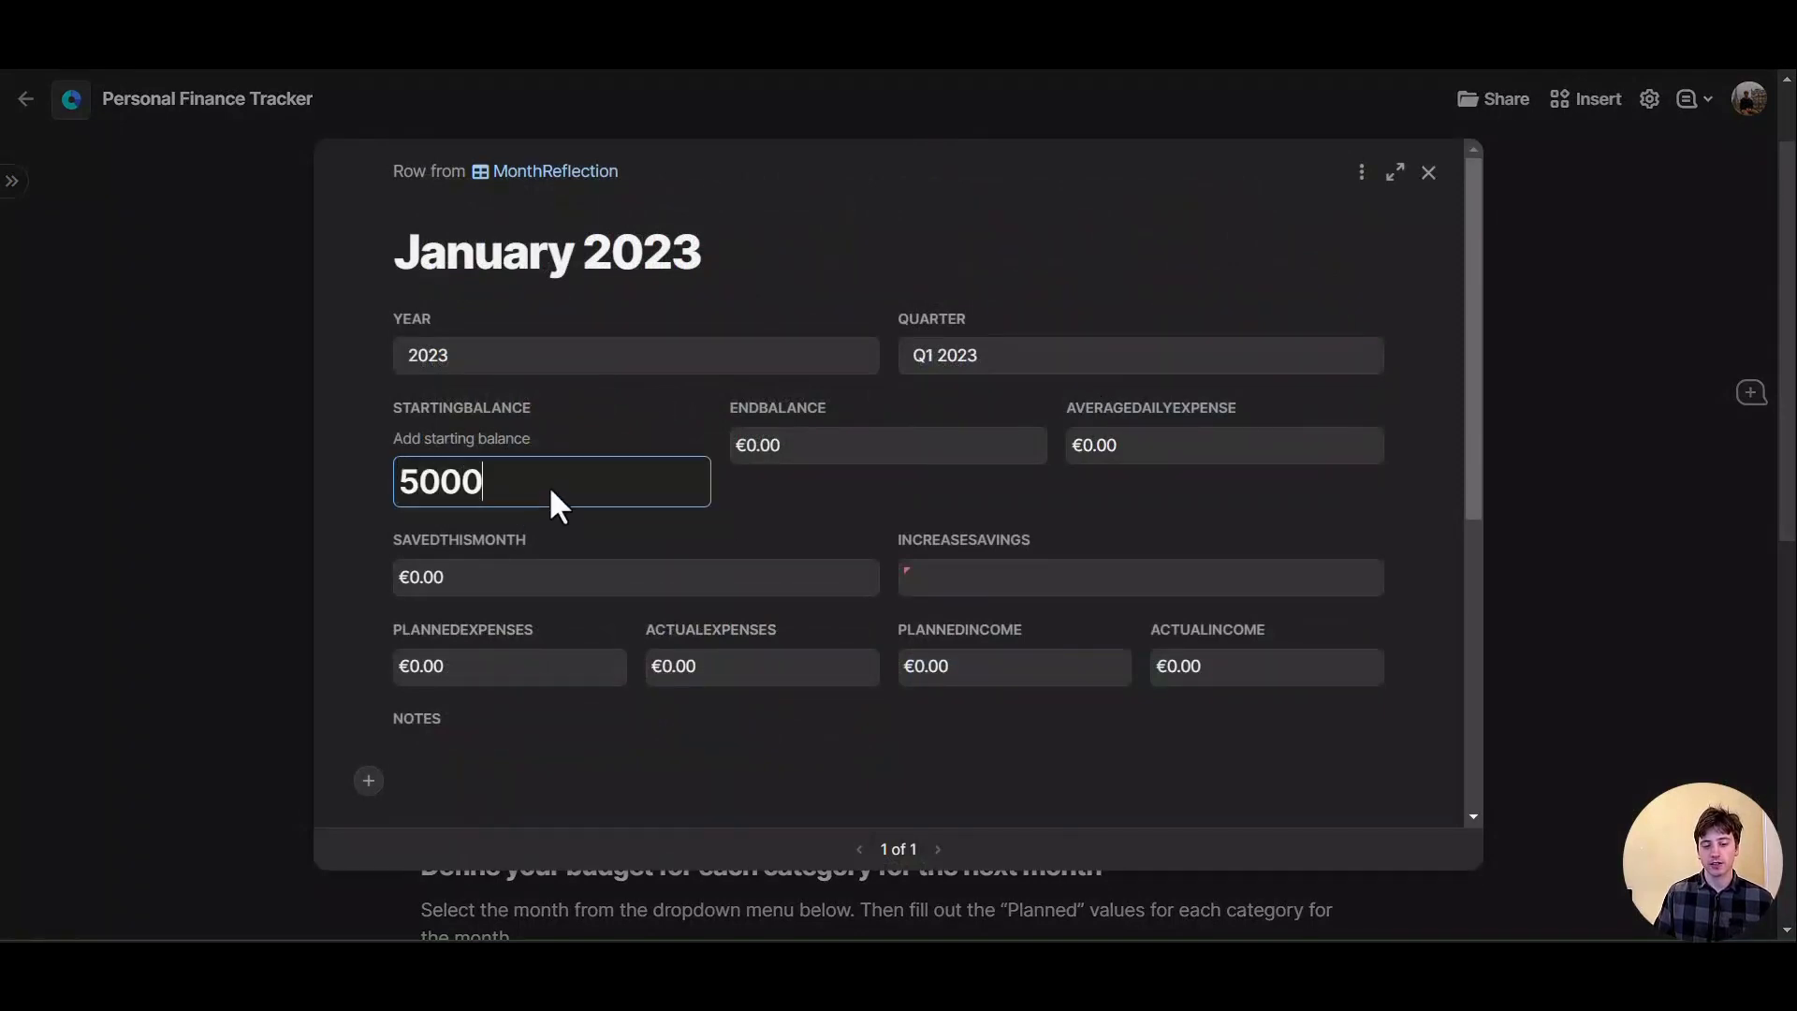
{"action": "key", "text": "Return"}
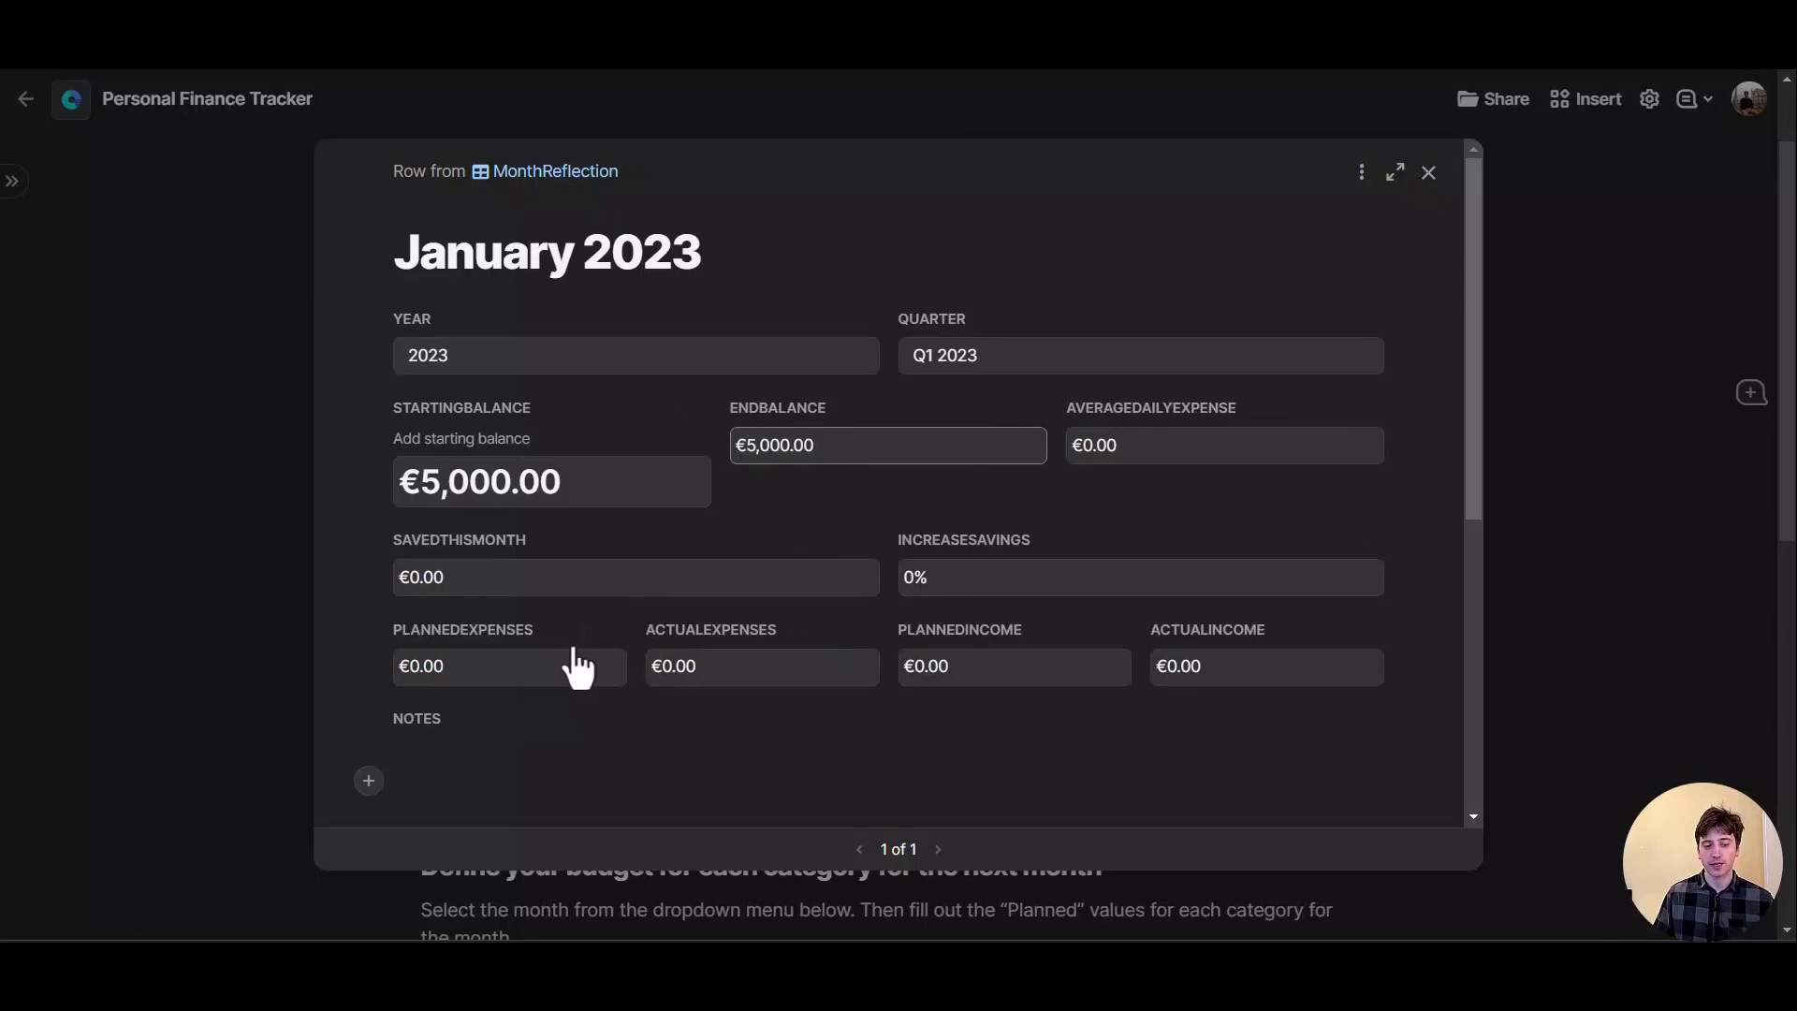
{"action": "left_click", "coordinate": [194, 543]}
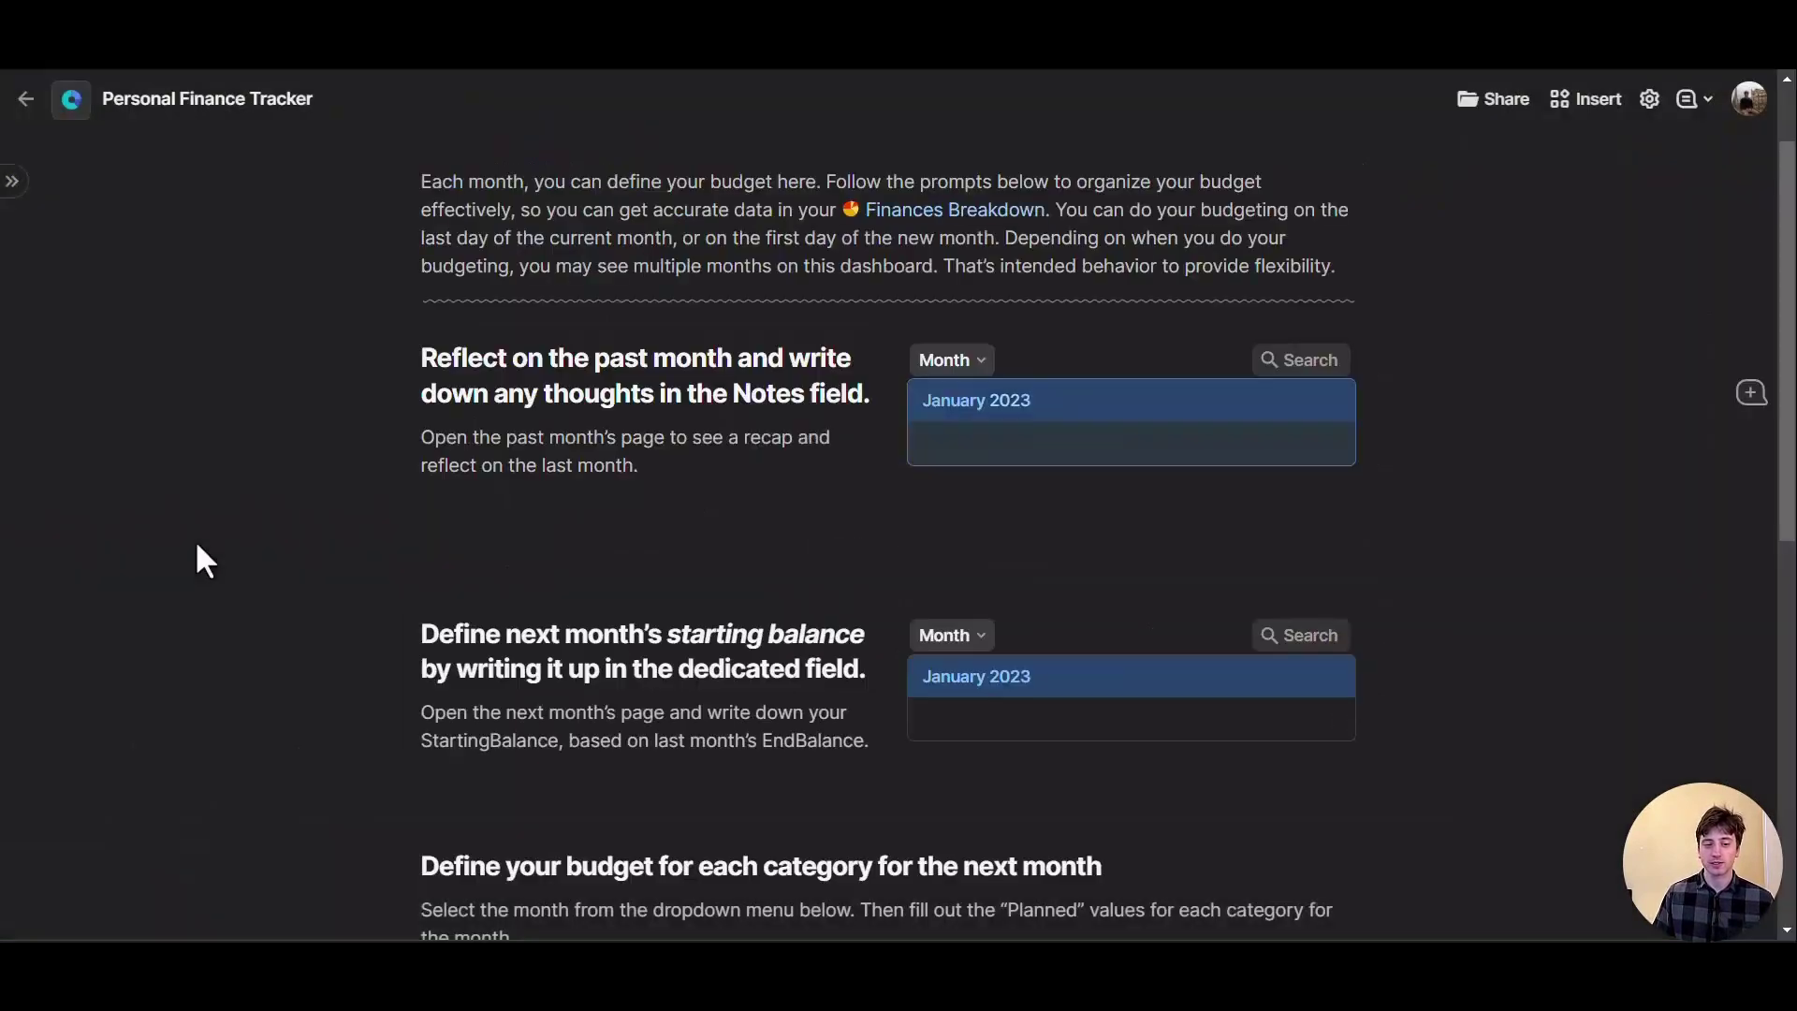
Change the next-month list's second Month filter from next seven days to Next 30 days
{"action": "scroll", "coordinate": [1074, 421], "scroll_direction": "down", "scroll_amount": 2}
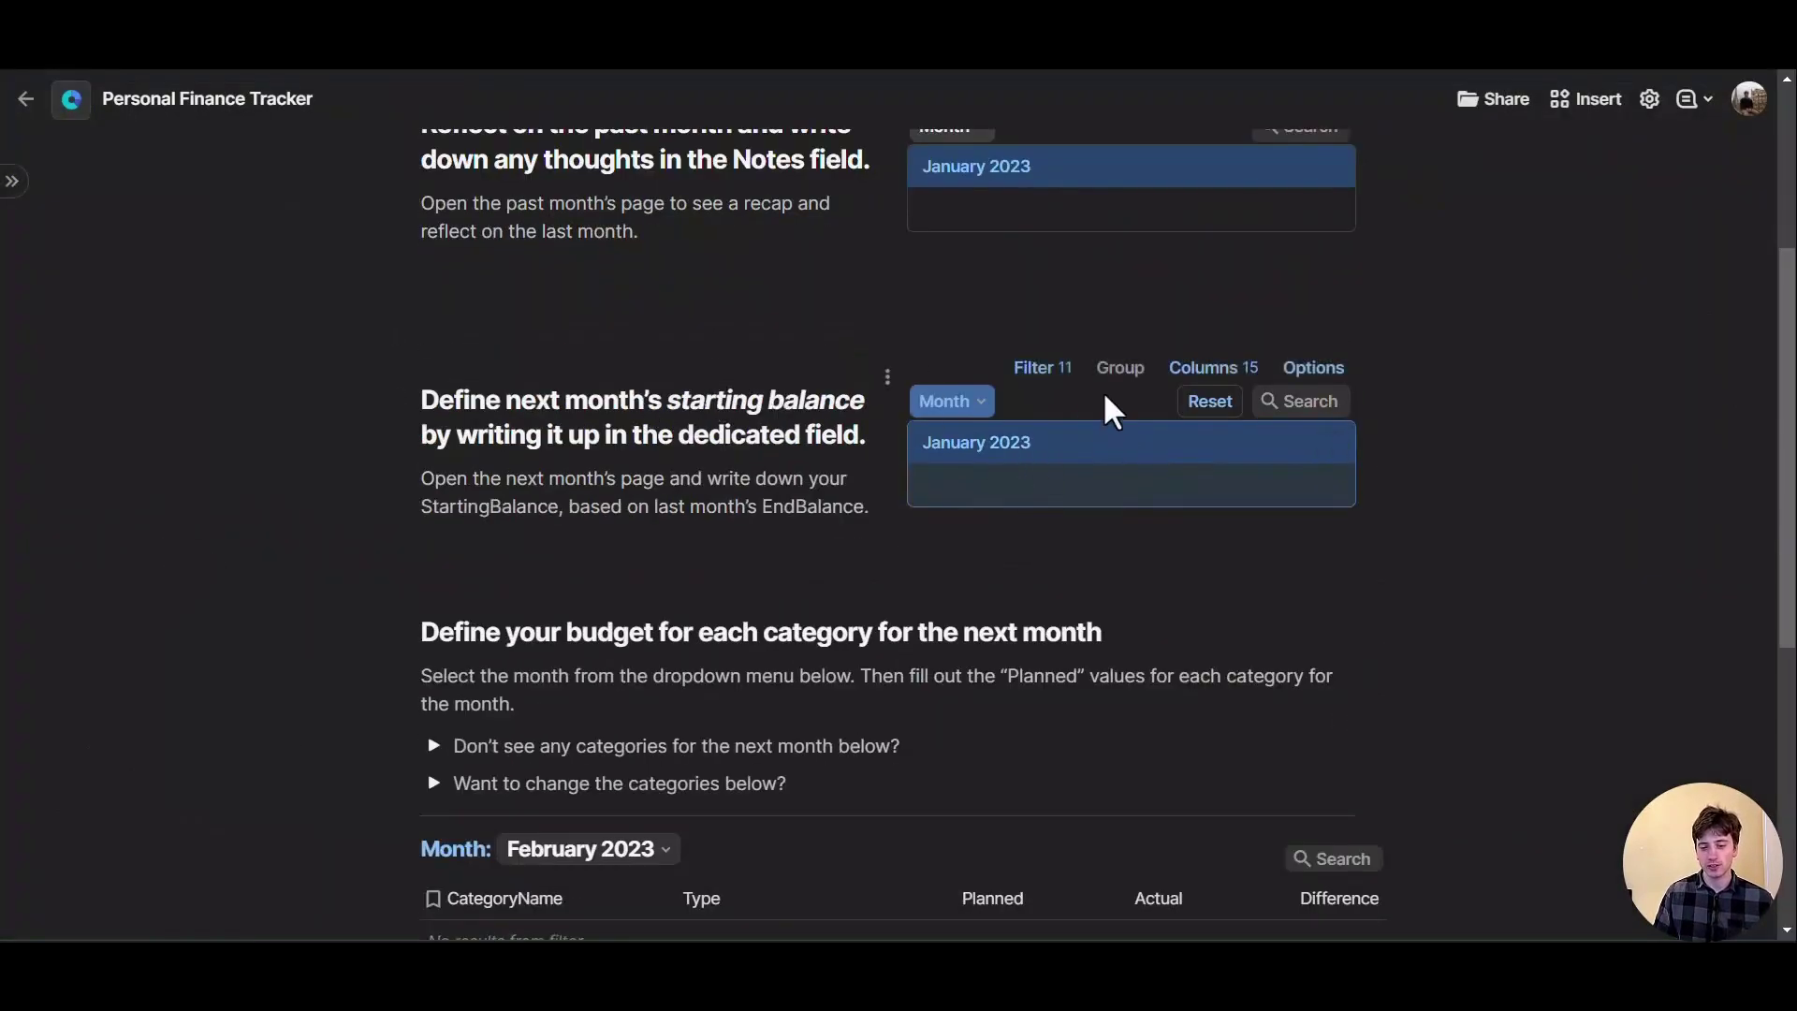
{"action": "left_click", "coordinate": [1041, 371]}
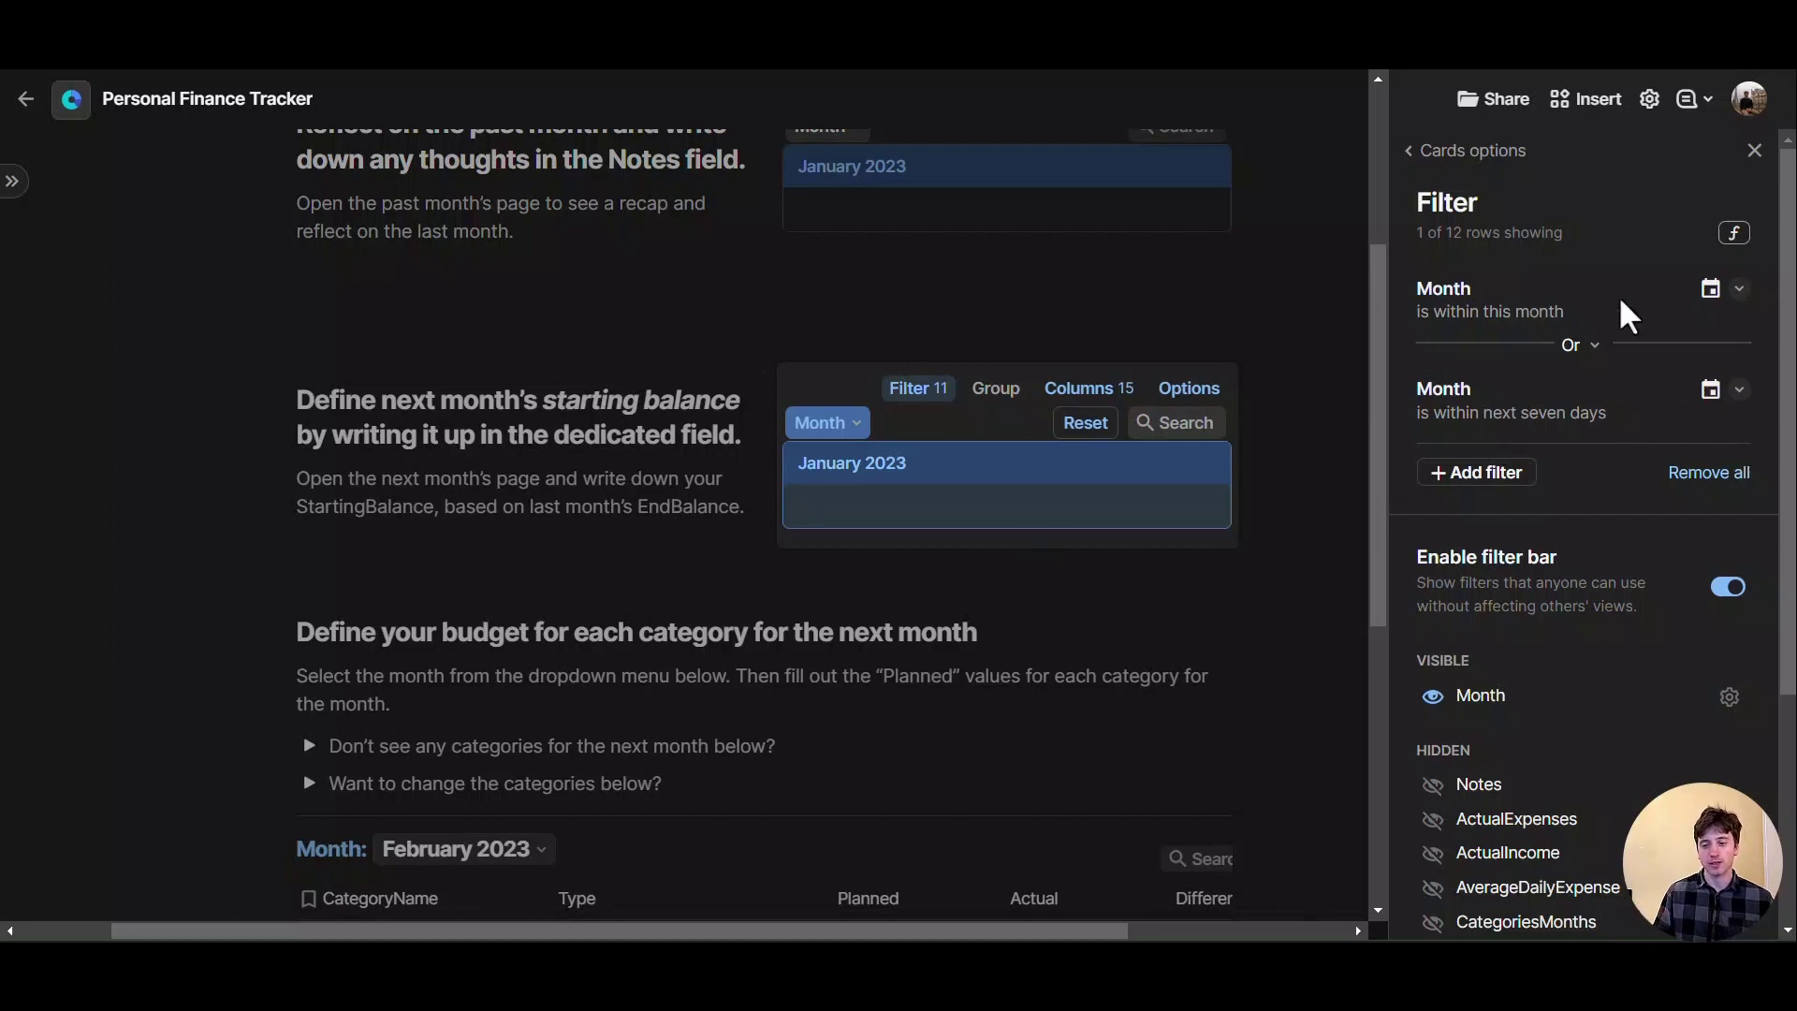
{"action": "left_click", "coordinate": [1754, 149]}
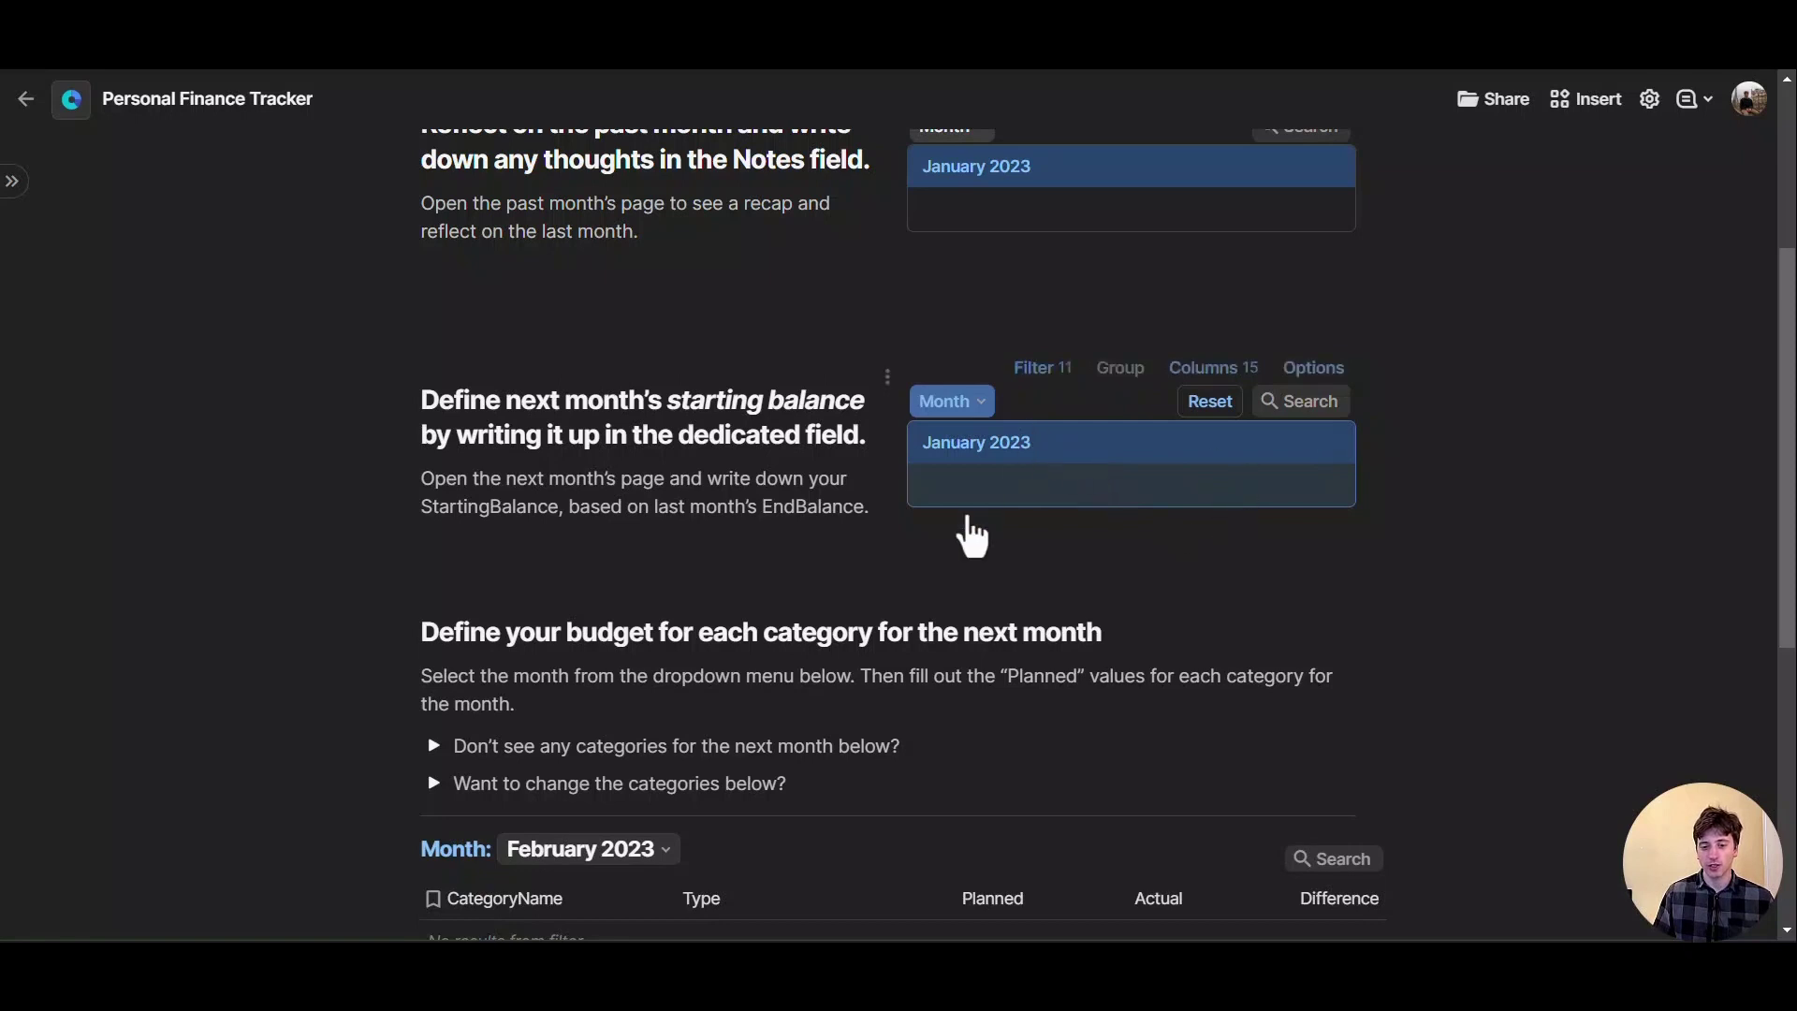
{"action": "left_click", "coordinate": [1043, 368]}
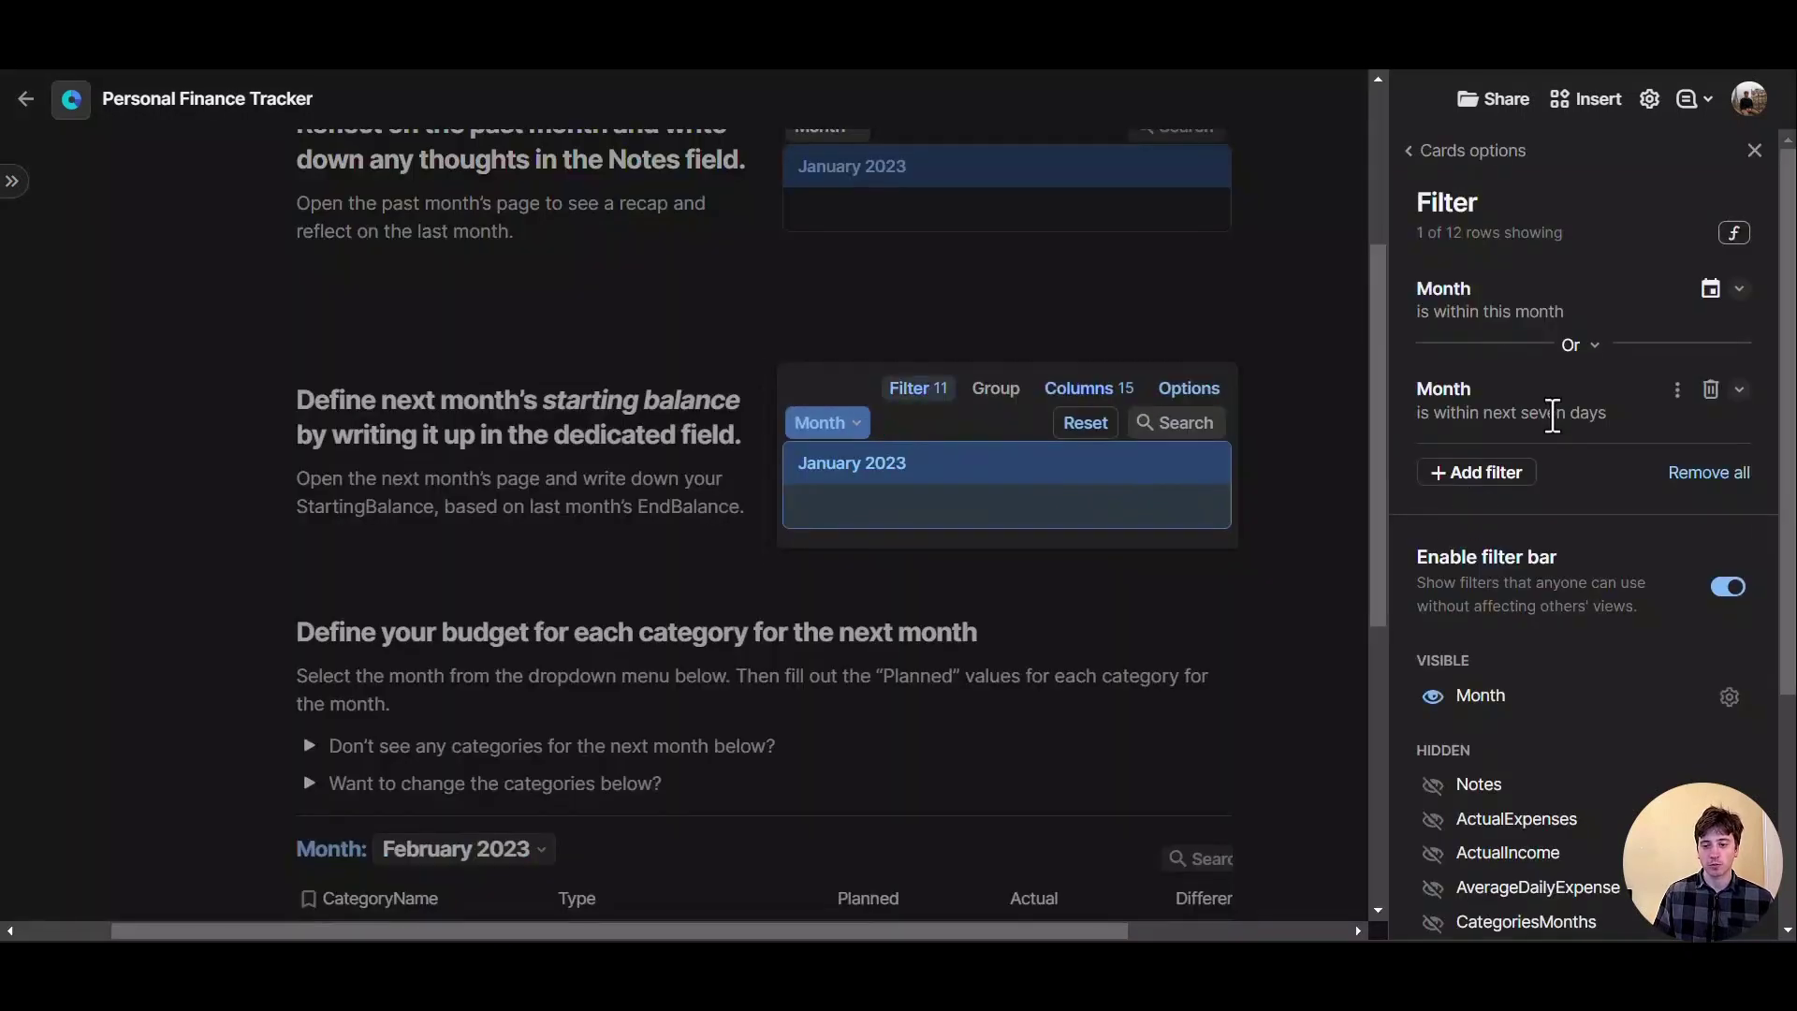
{"action": "left_click", "coordinate": [1546, 411]}
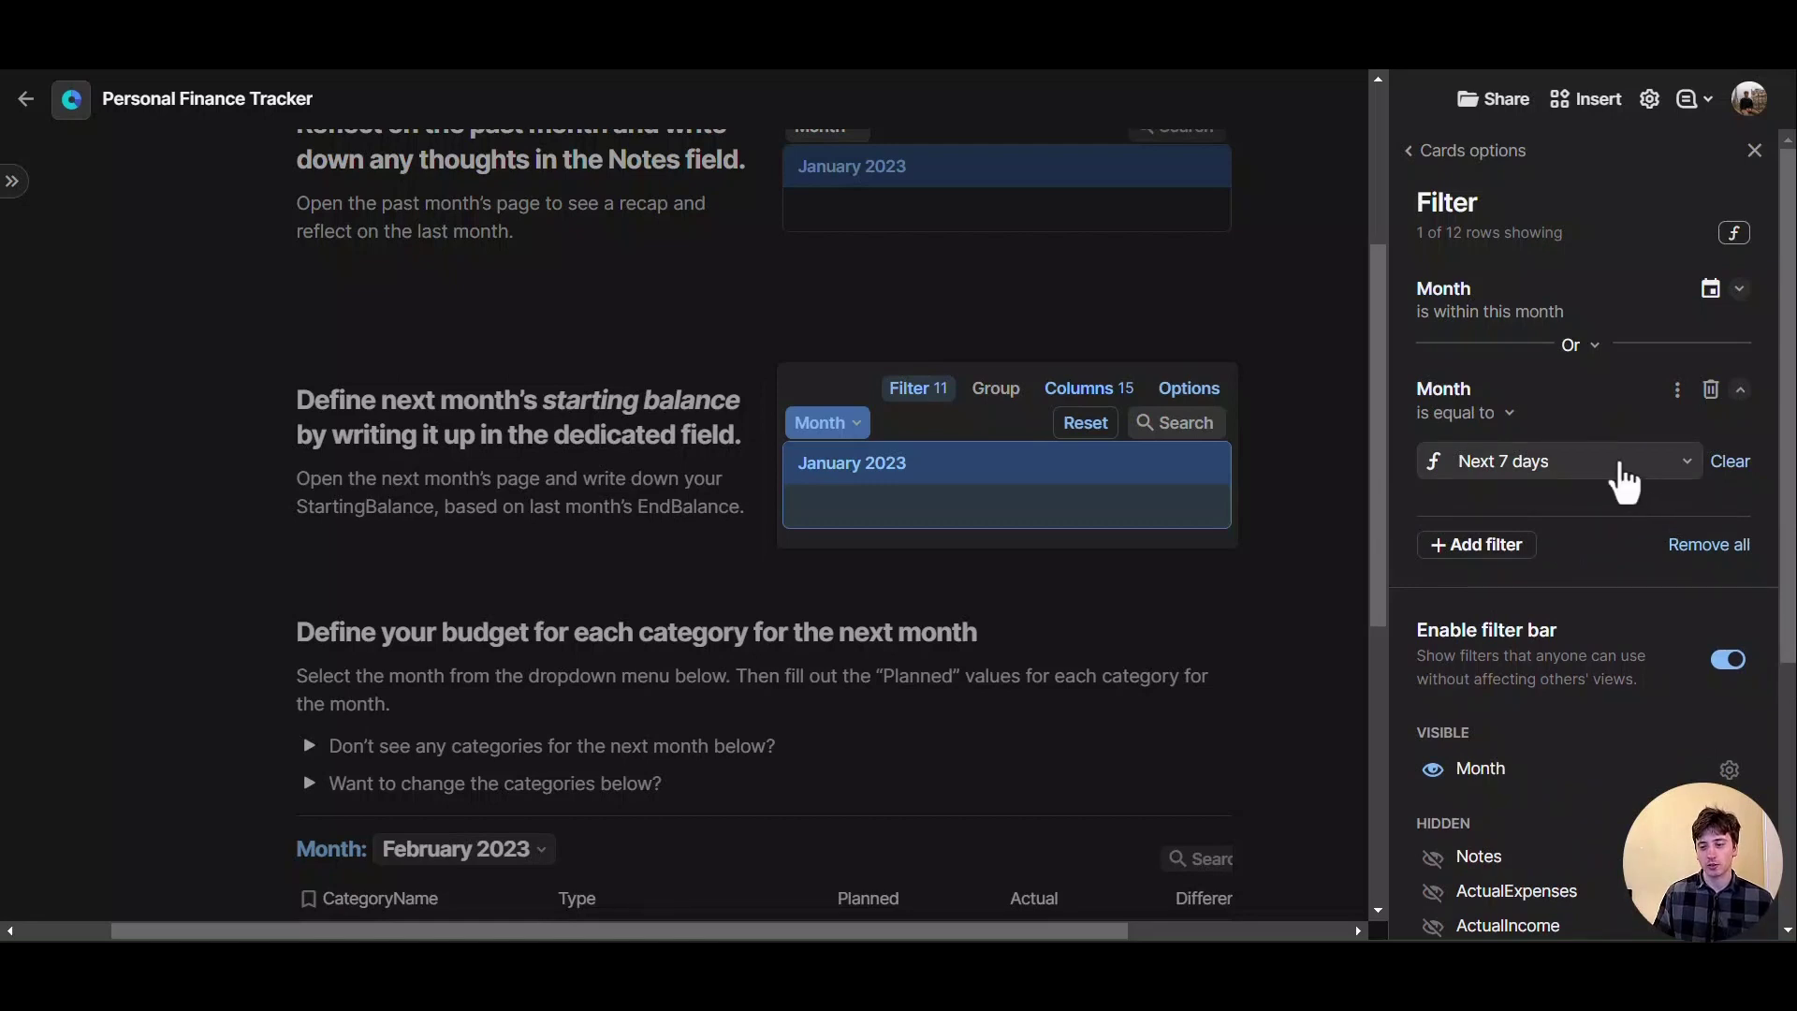
{"action": "left_click", "coordinate": [1624, 480]}
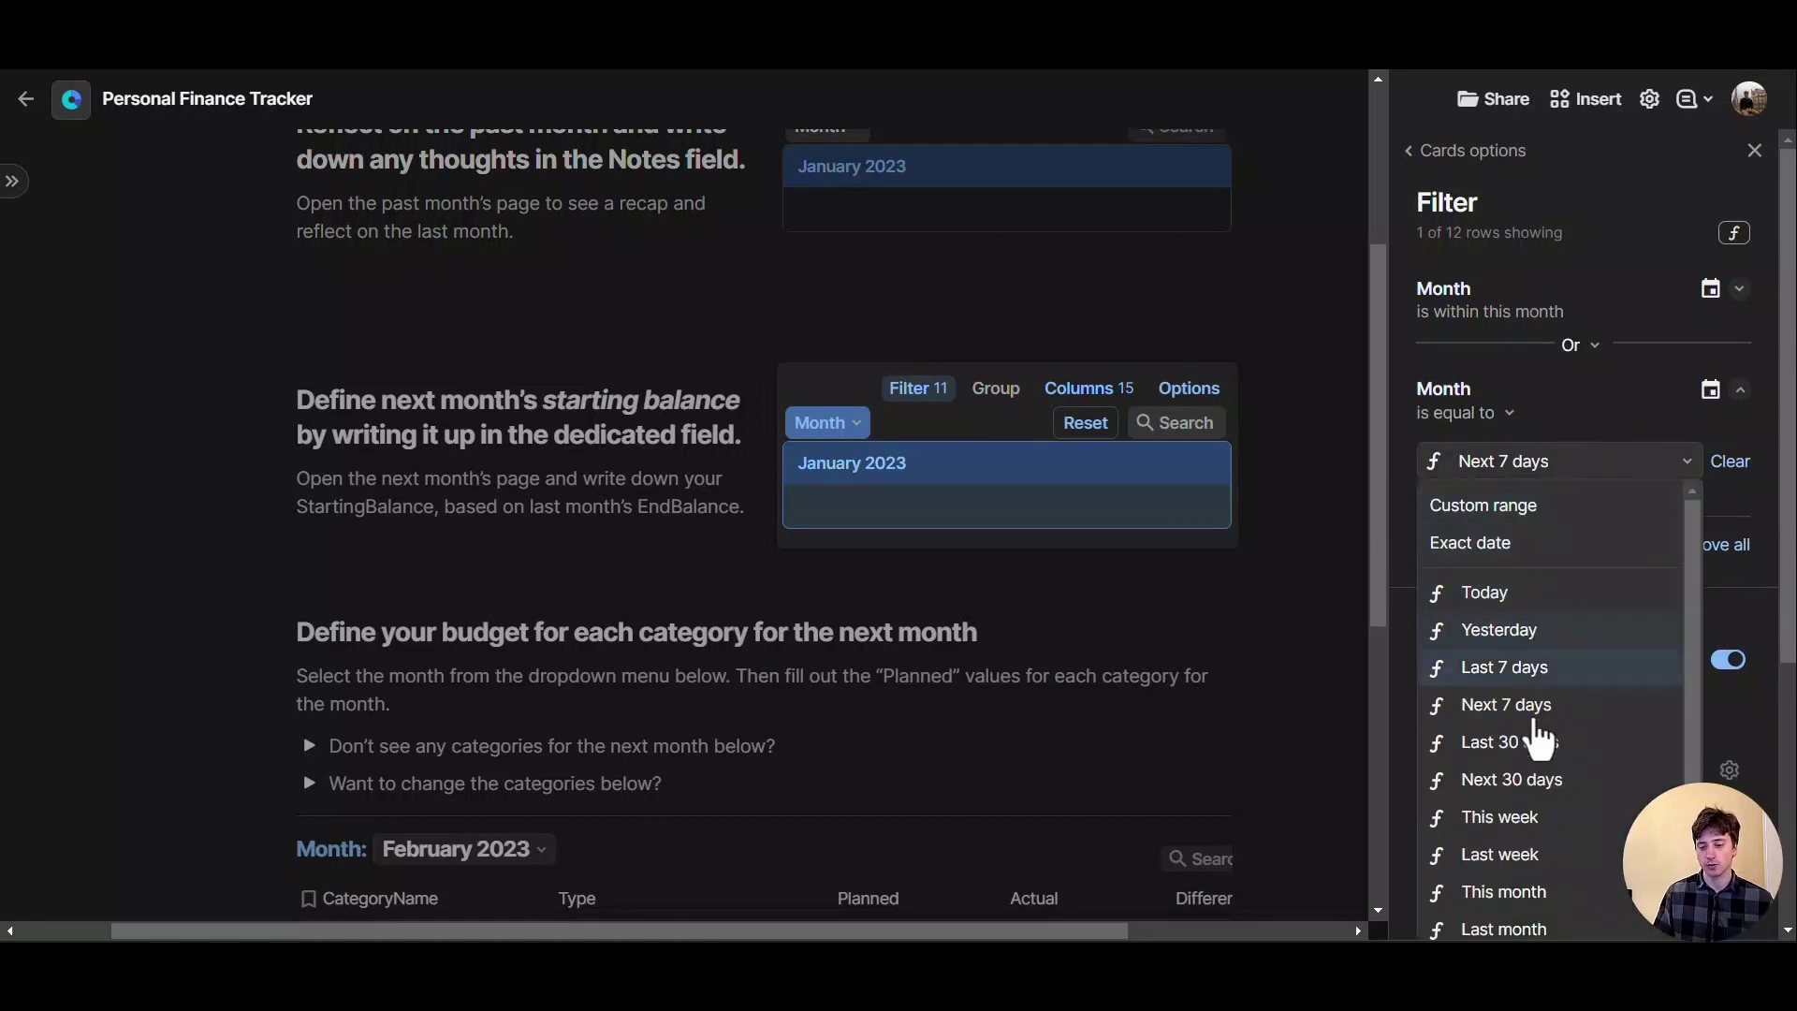
{"action": "left_click", "coordinate": [1535, 777]}
{"action": "left_click", "coordinate": [1754, 151]}
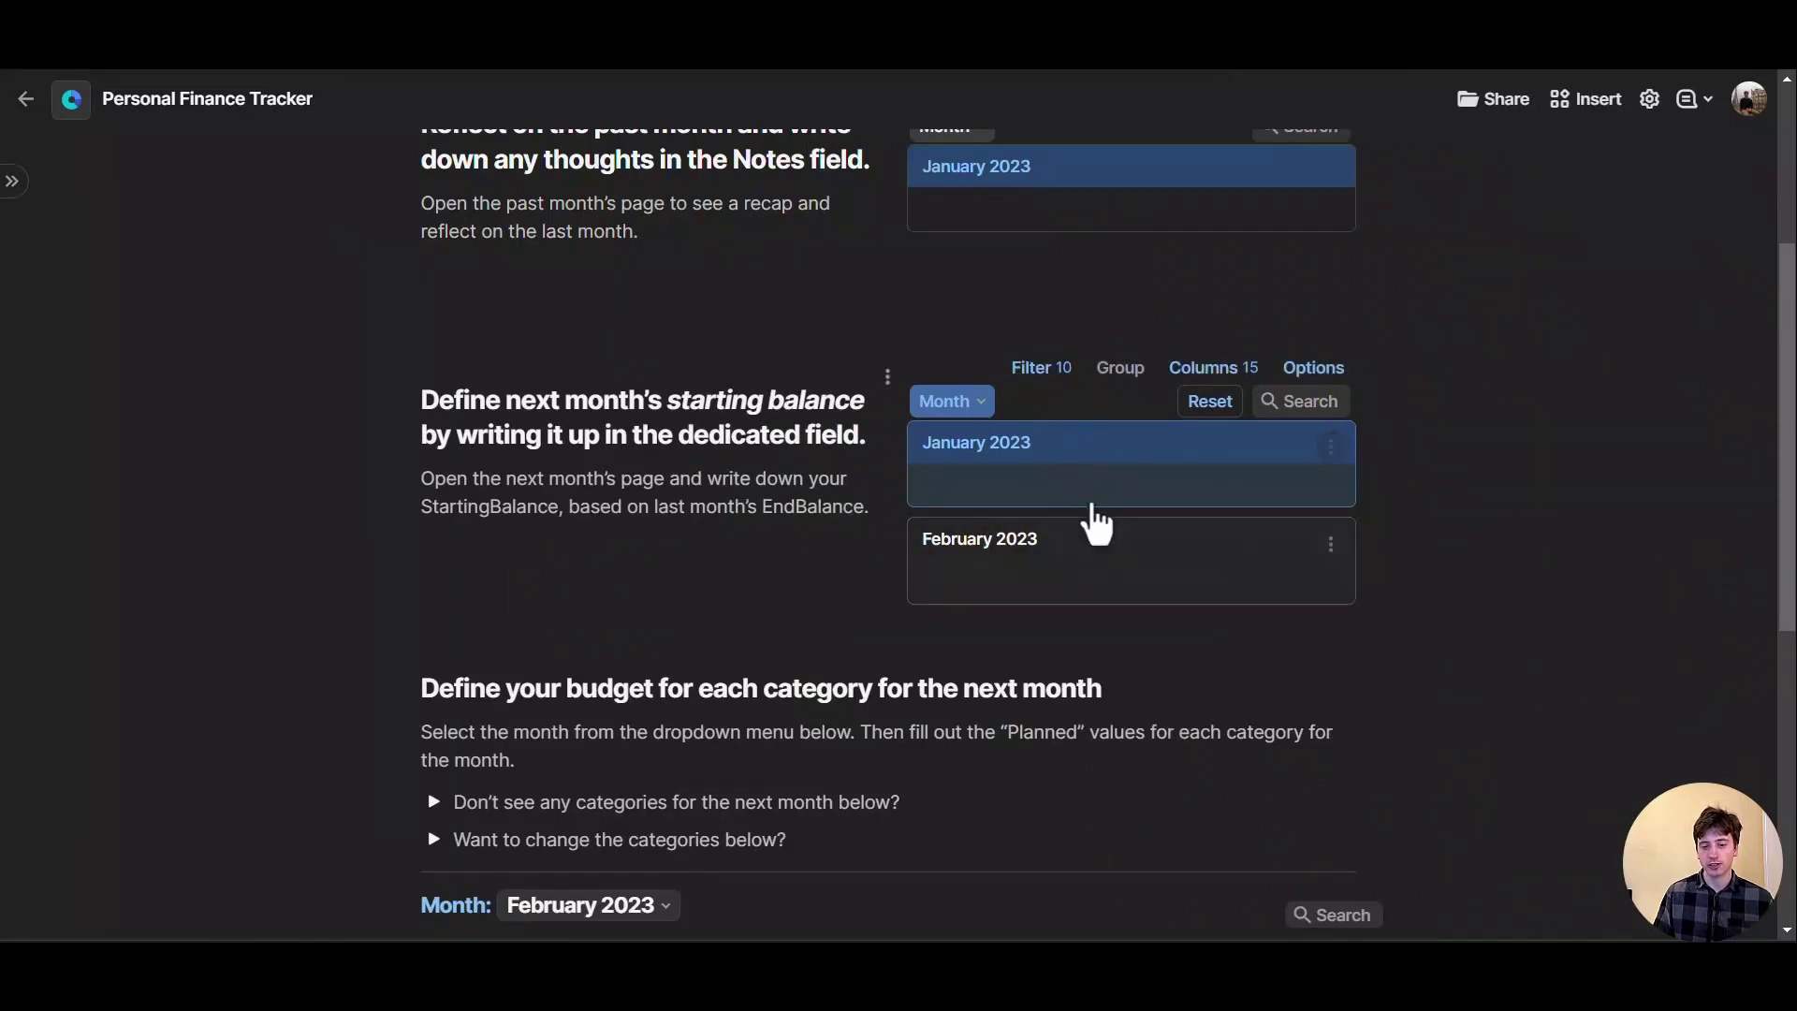
Enter a starting balance of 8,000 on the February 2023 month record
{"action": "left_click", "coordinate": [987, 571]}
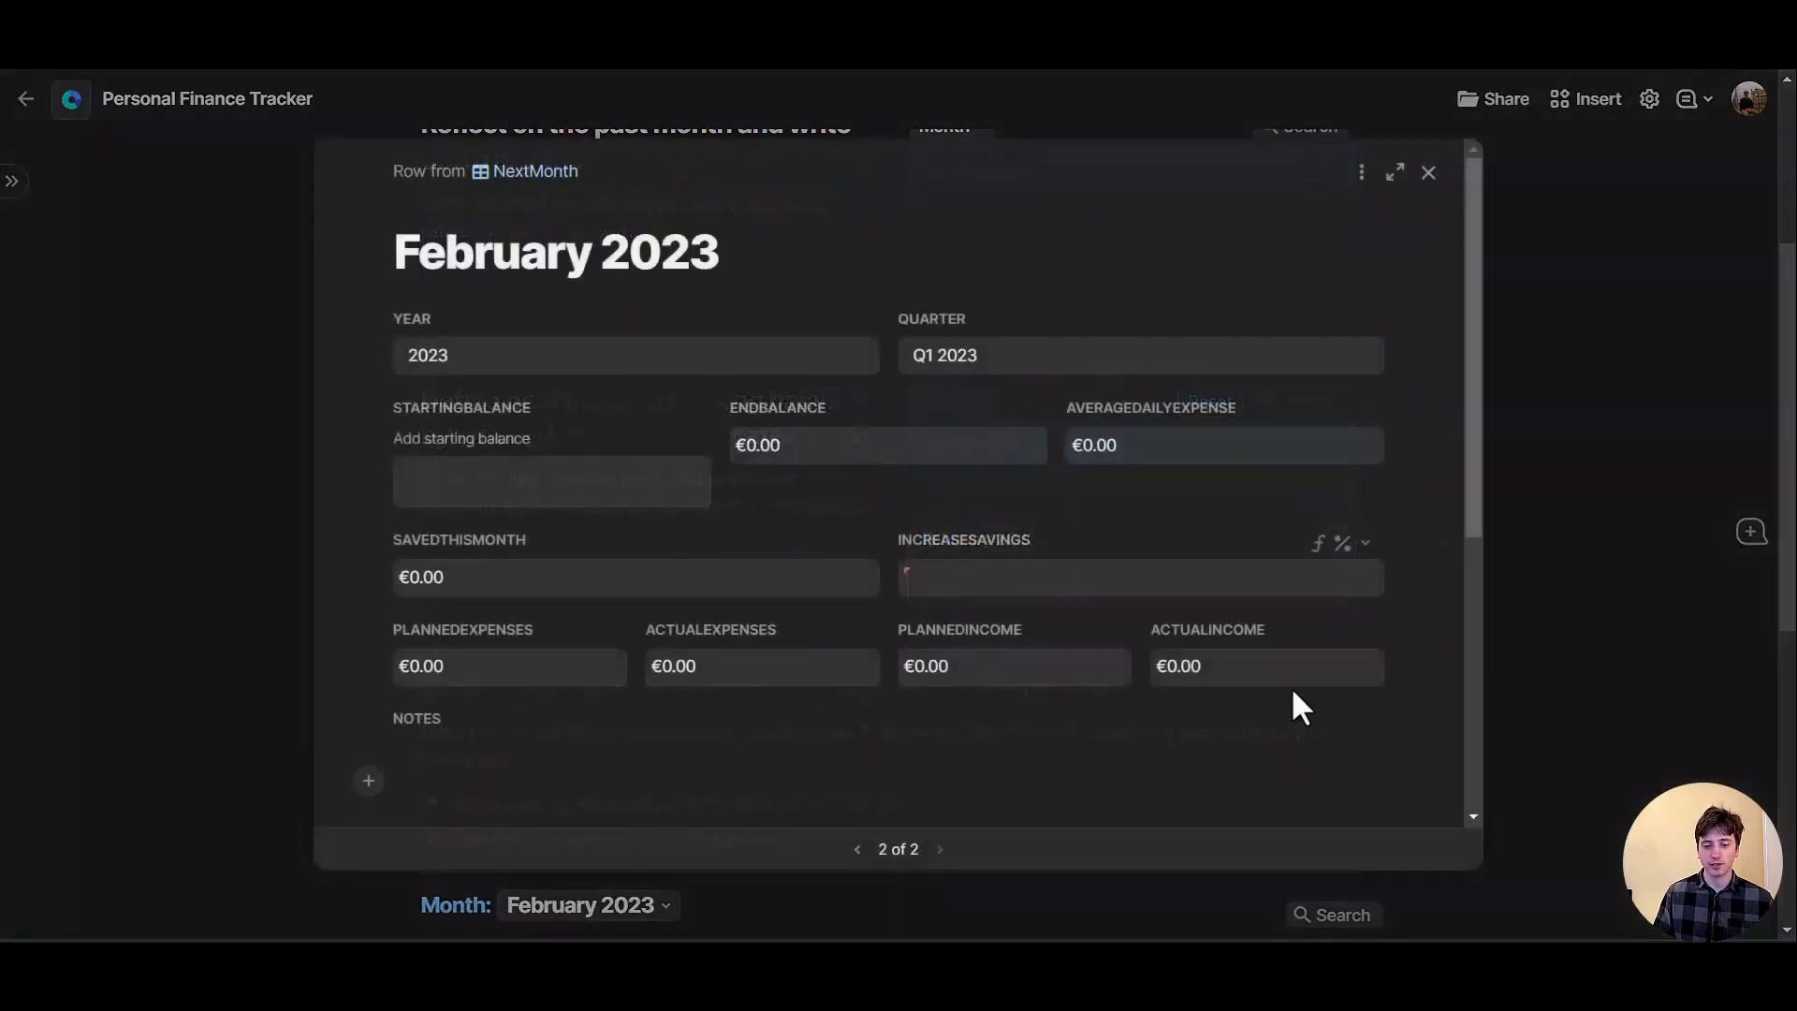
{"action": "left_click", "coordinate": [619, 475]}
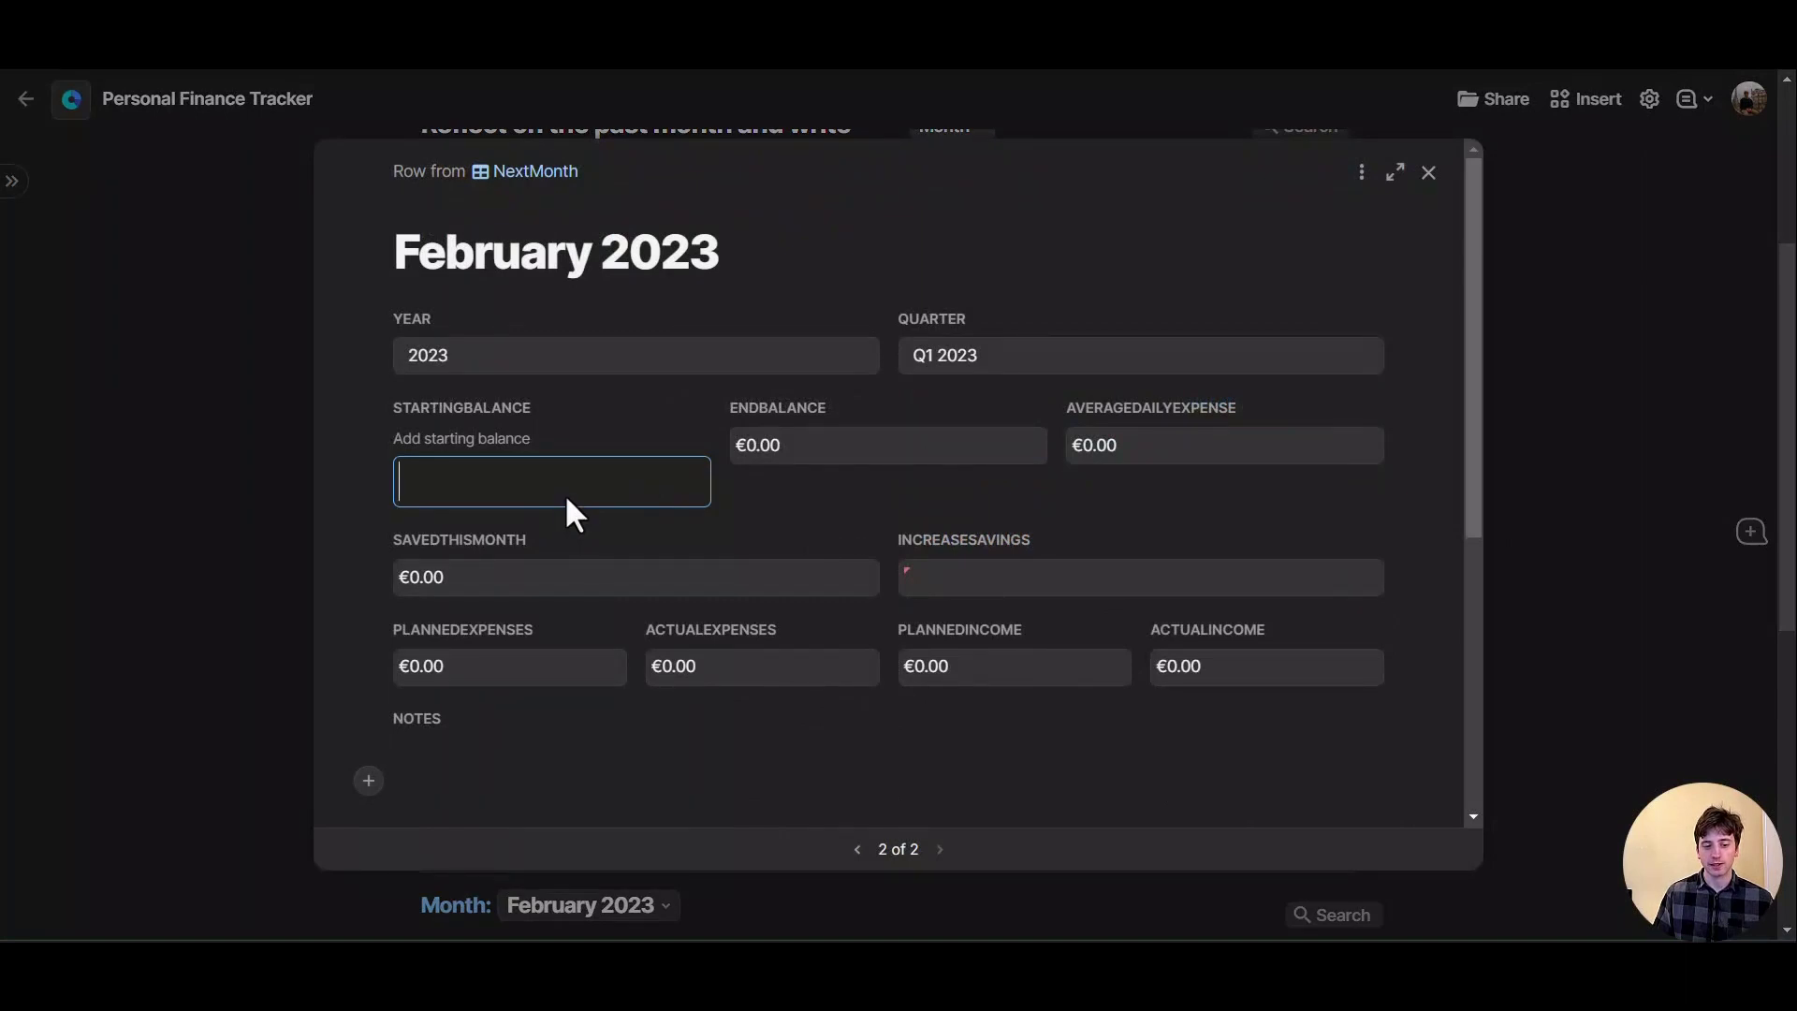
{"action": "type", "text": "8,000"}
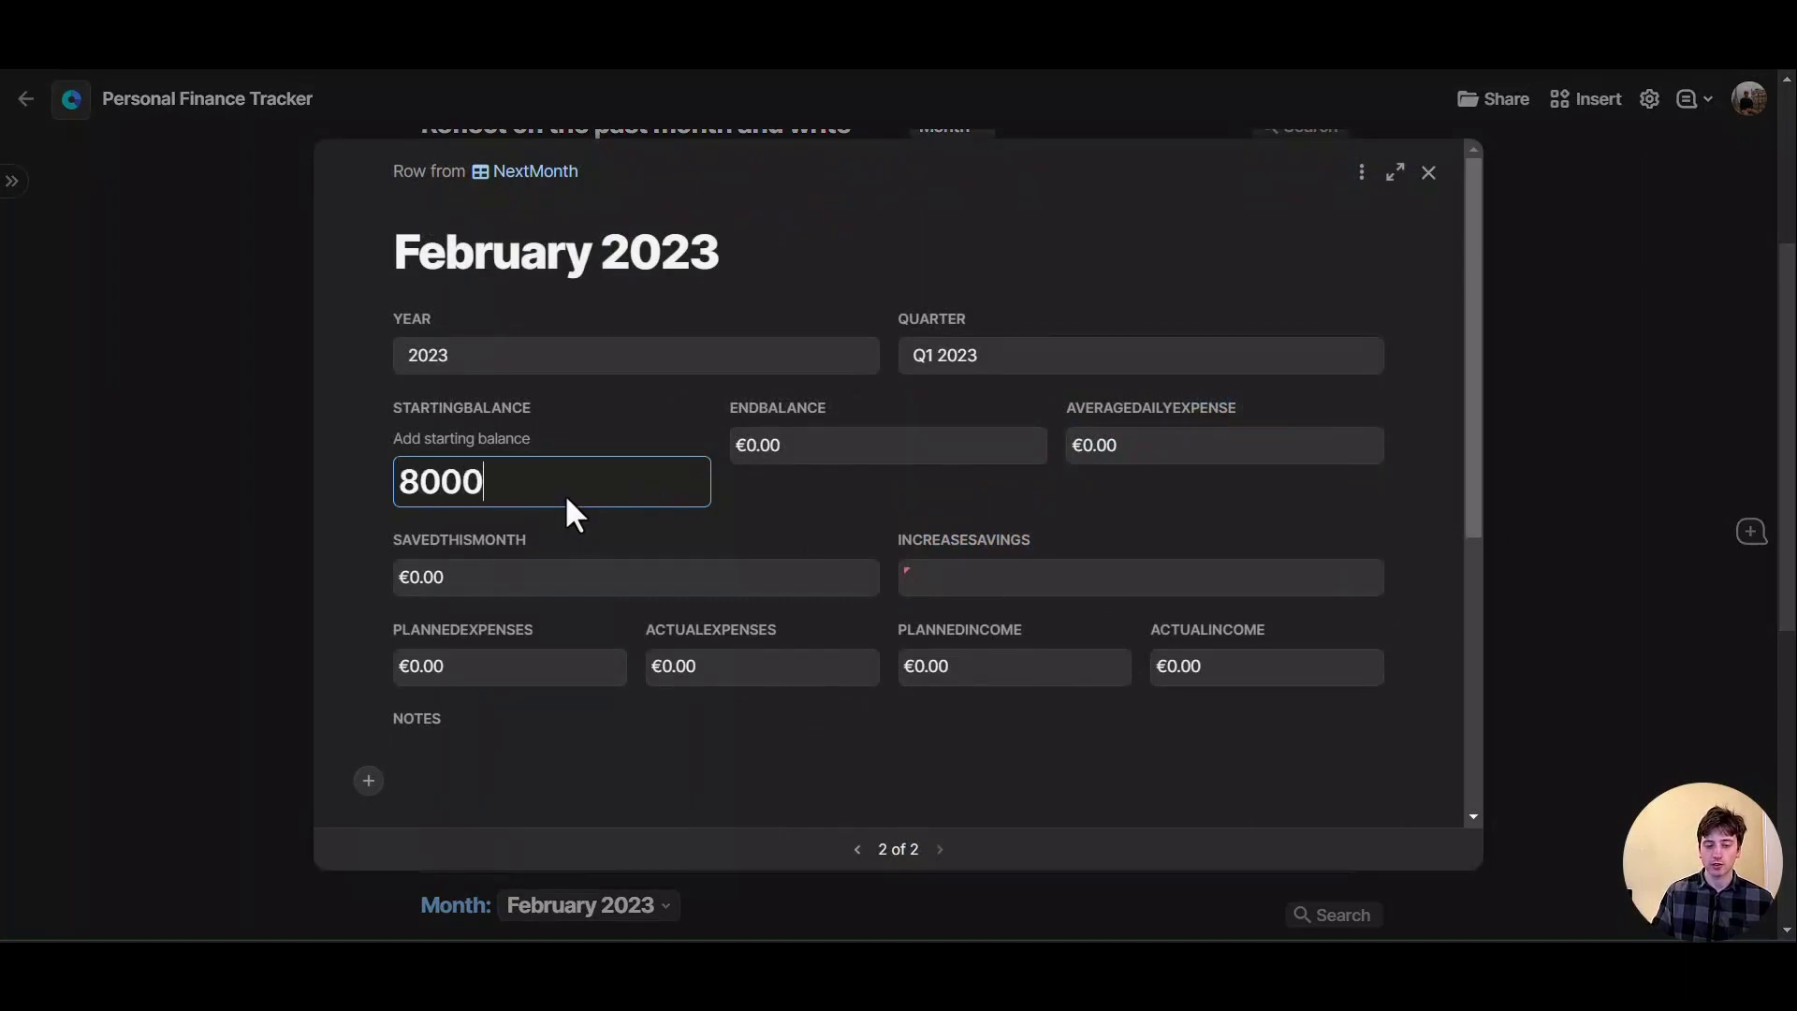
{"action": "left_click", "coordinate": [606, 428]}
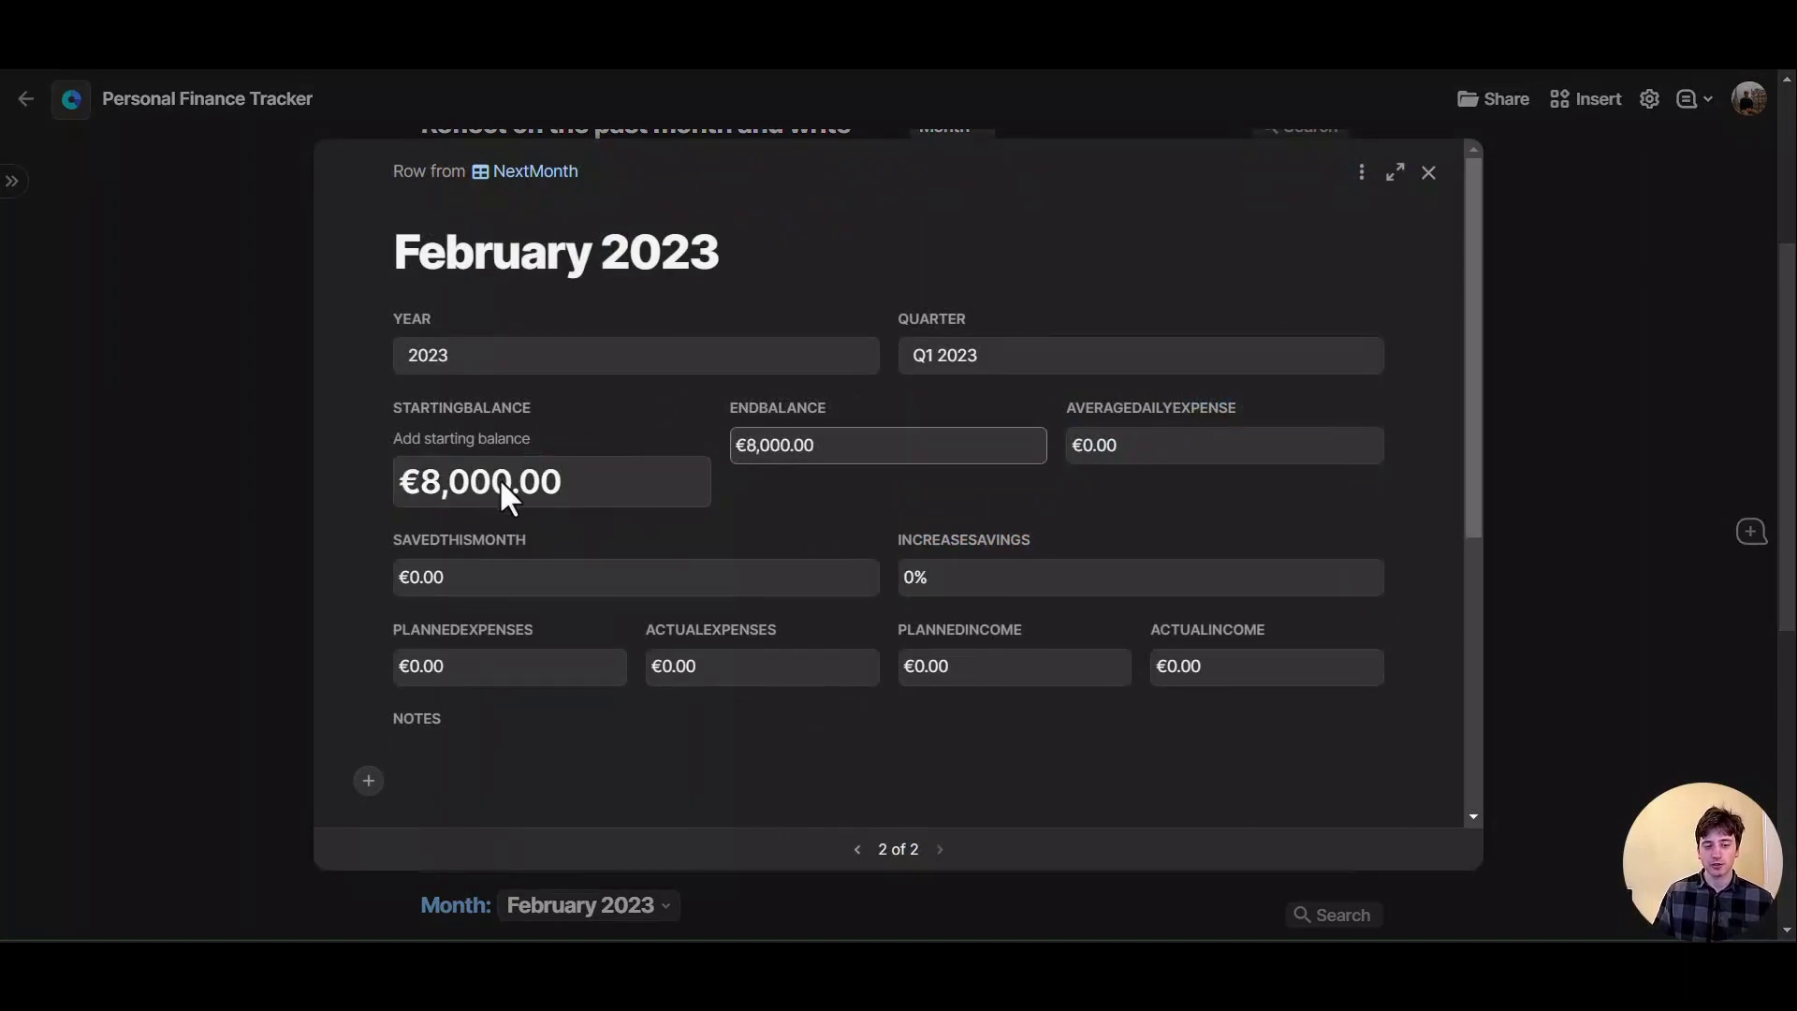
Review the starting balance column's currency options without changes, then close the February record
{"action": "left_click", "coordinate": [672, 419]}
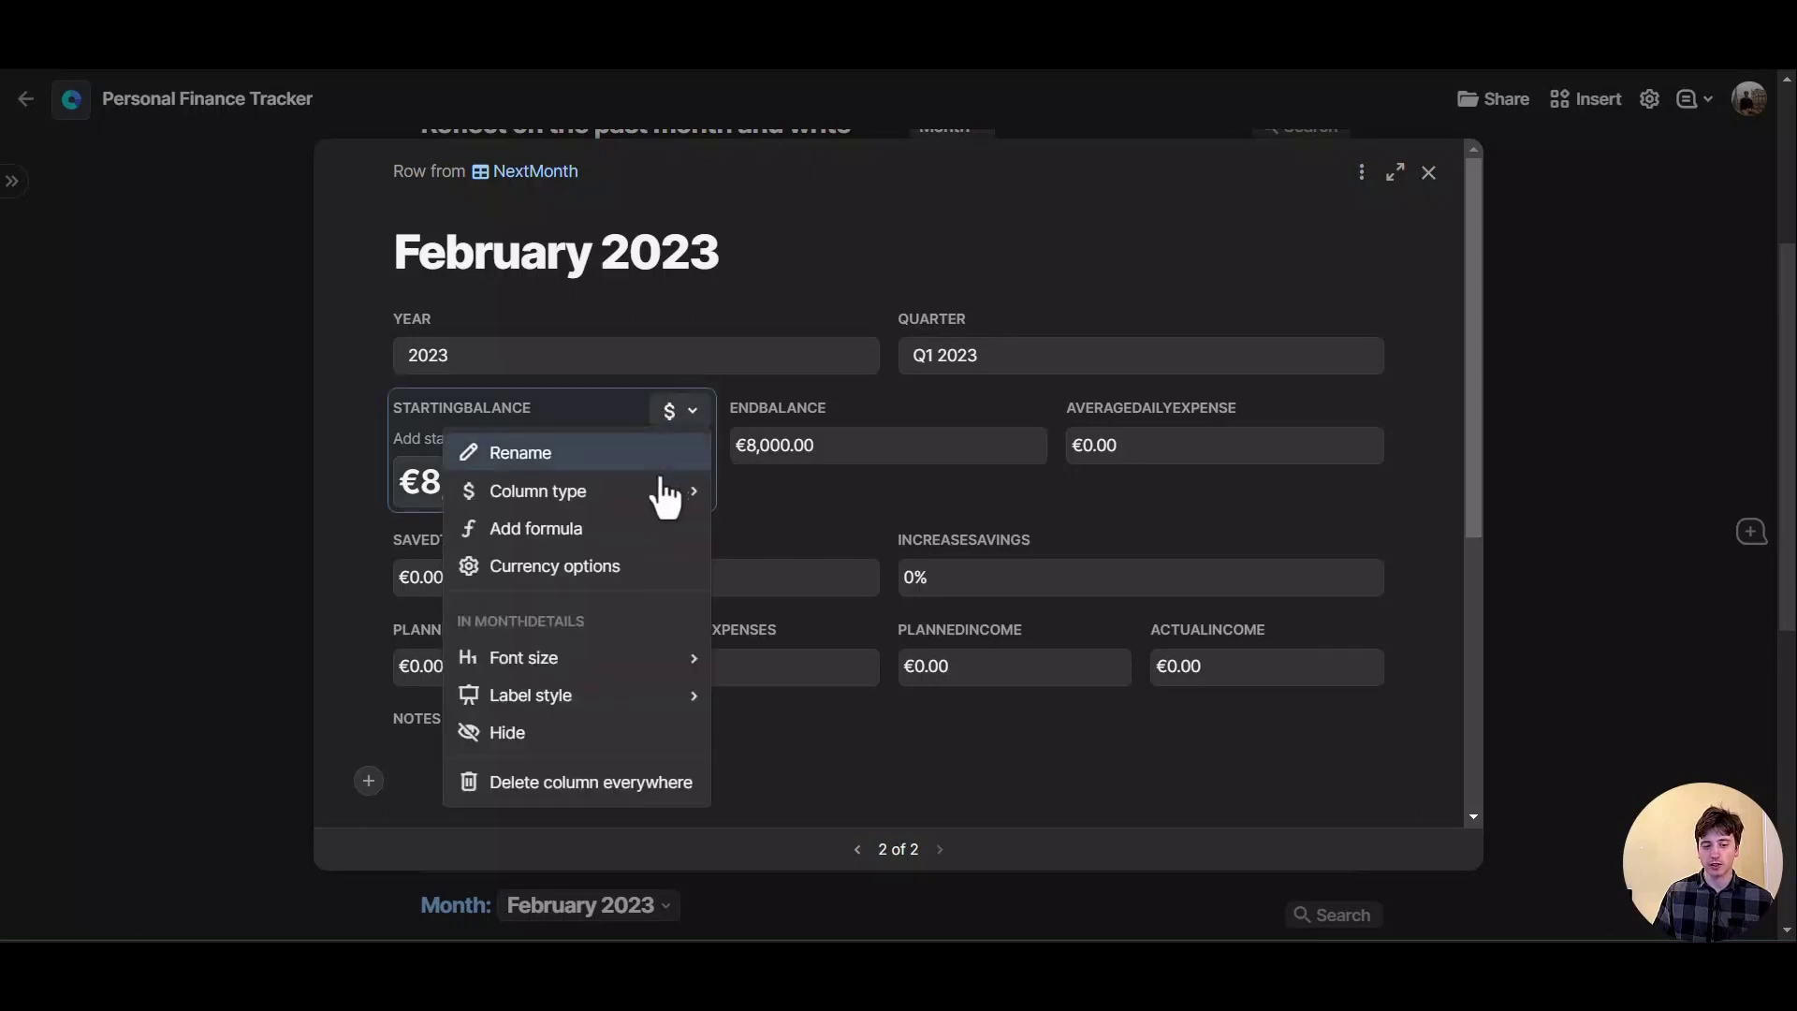
{"action": "left_click", "coordinate": [575, 582]}
{"action": "left_click", "coordinate": [480, 756]}
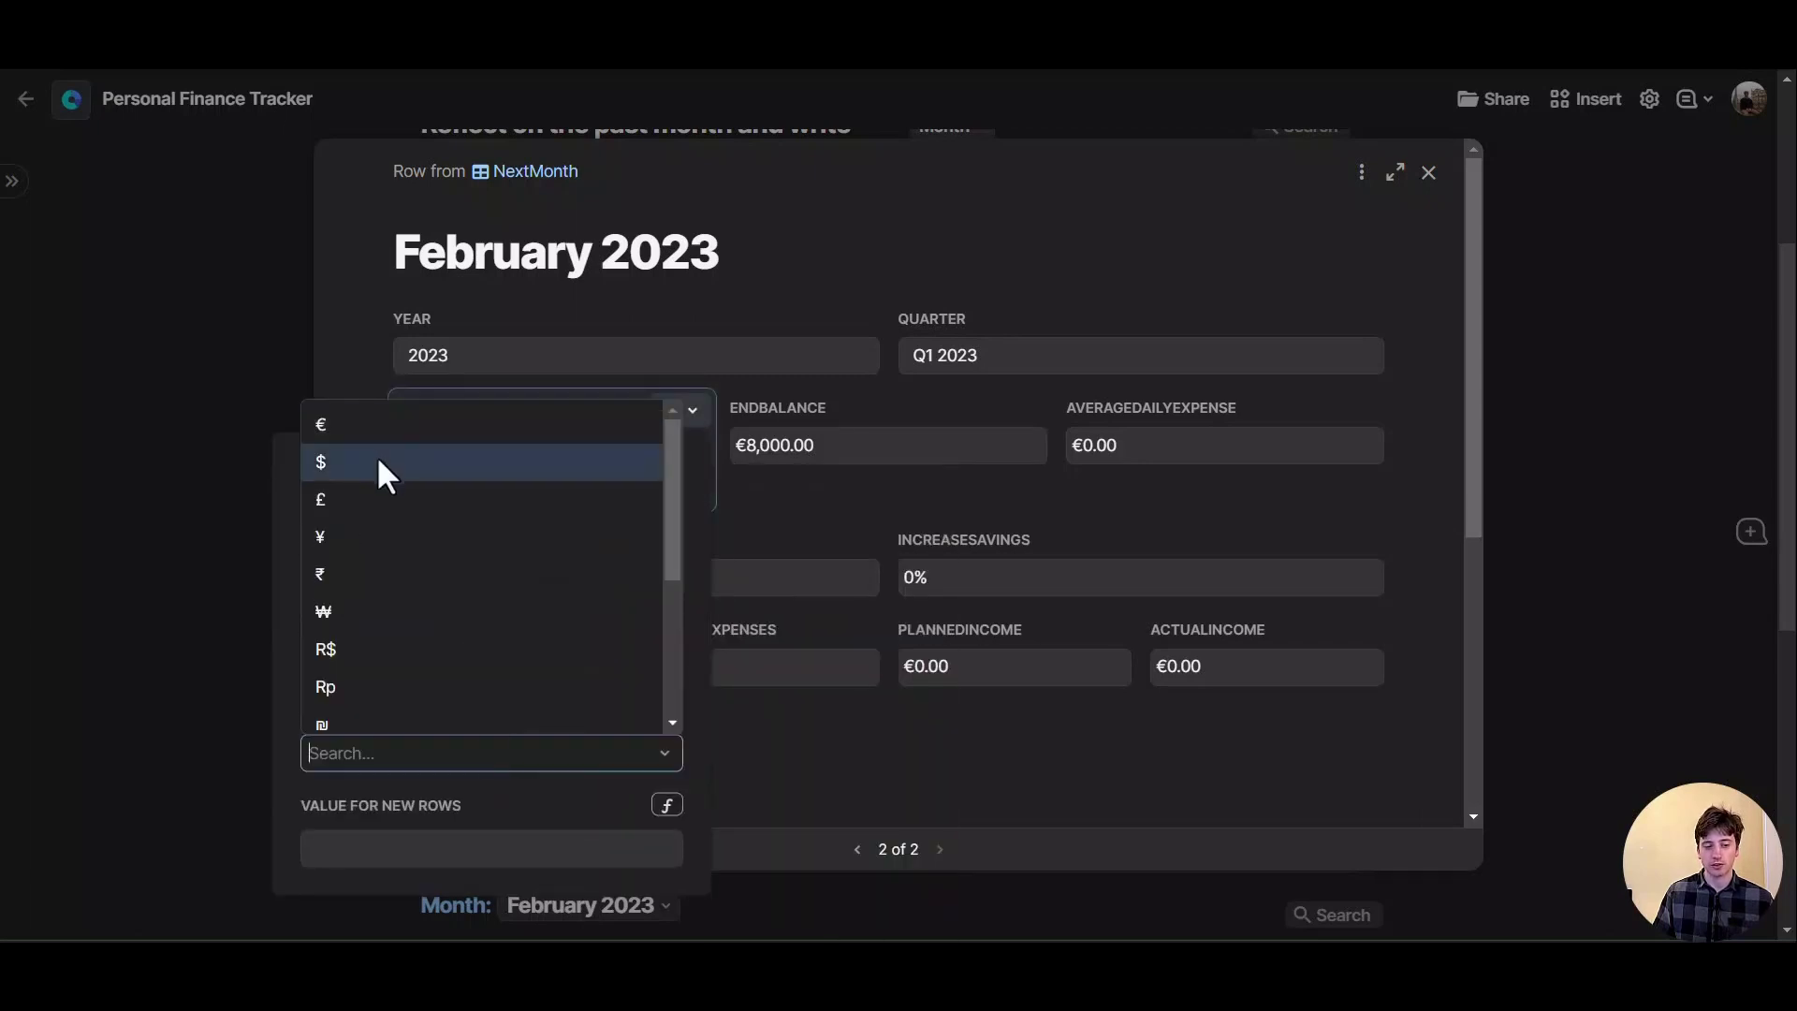
{"action": "scroll", "coordinate": [418, 647], "scroll_direction": "down", "scroll_amount": 2}
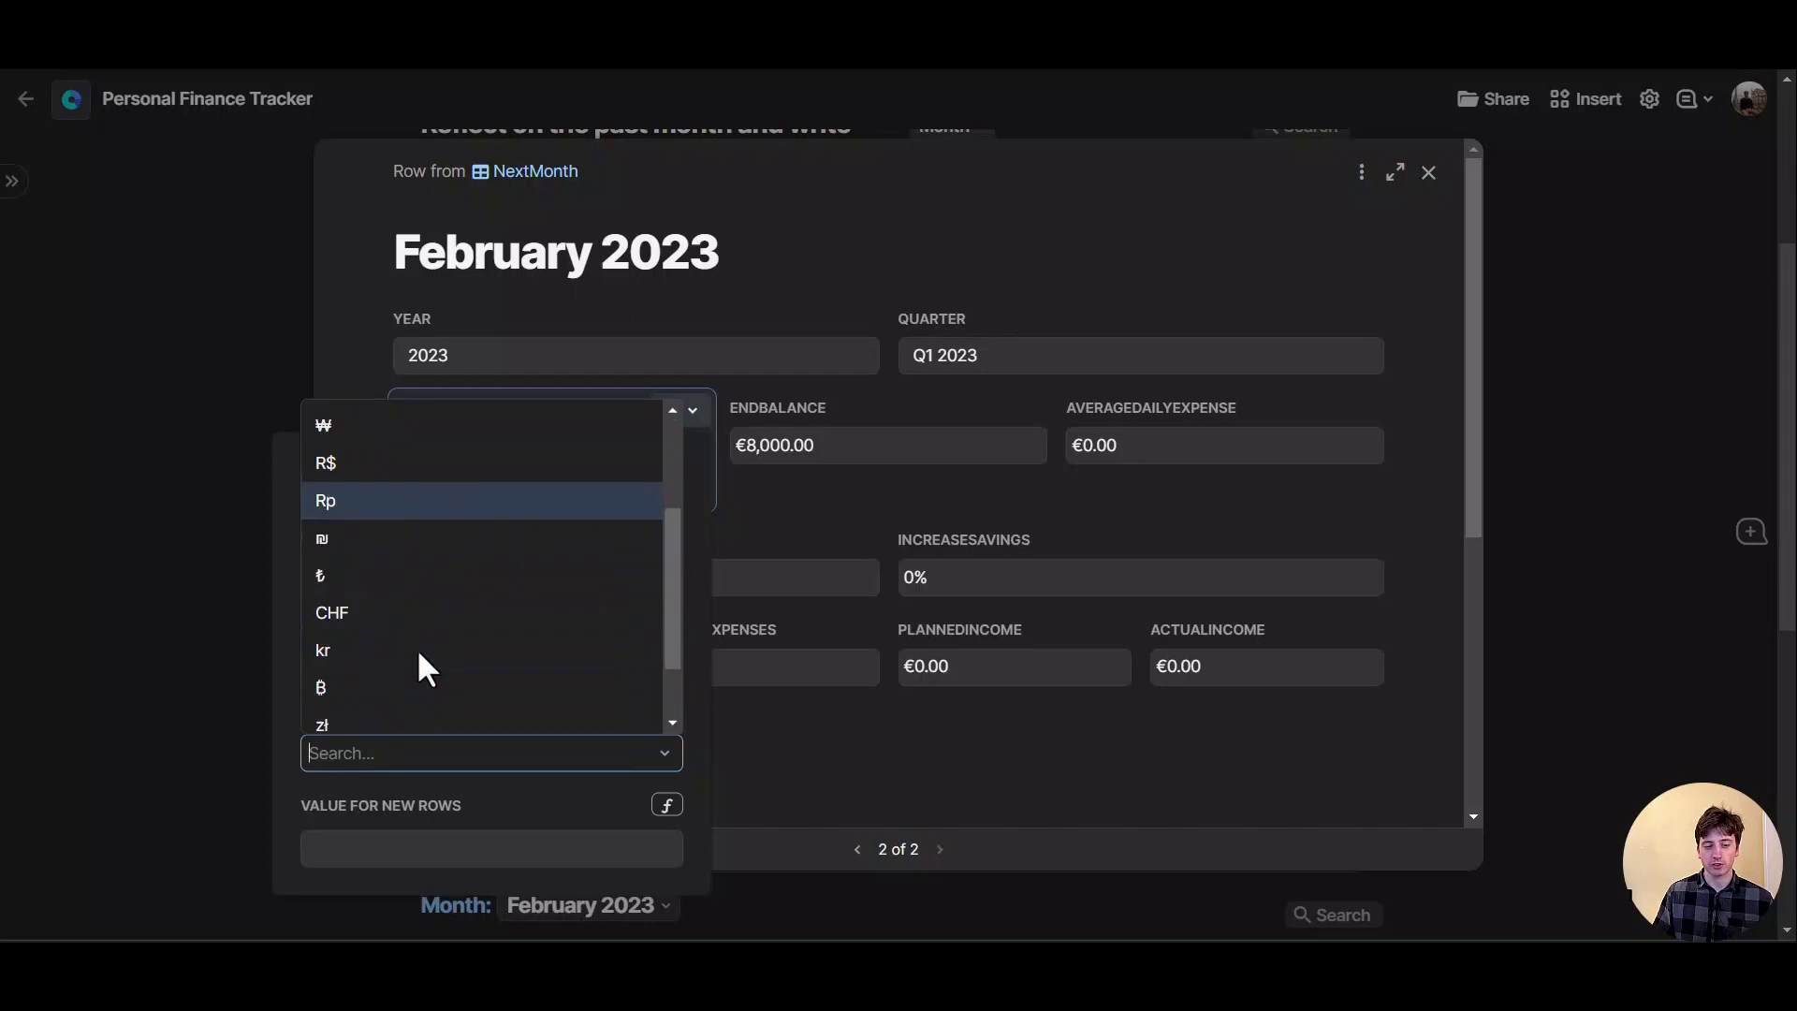
{"action": "key", "text": "Escape"}
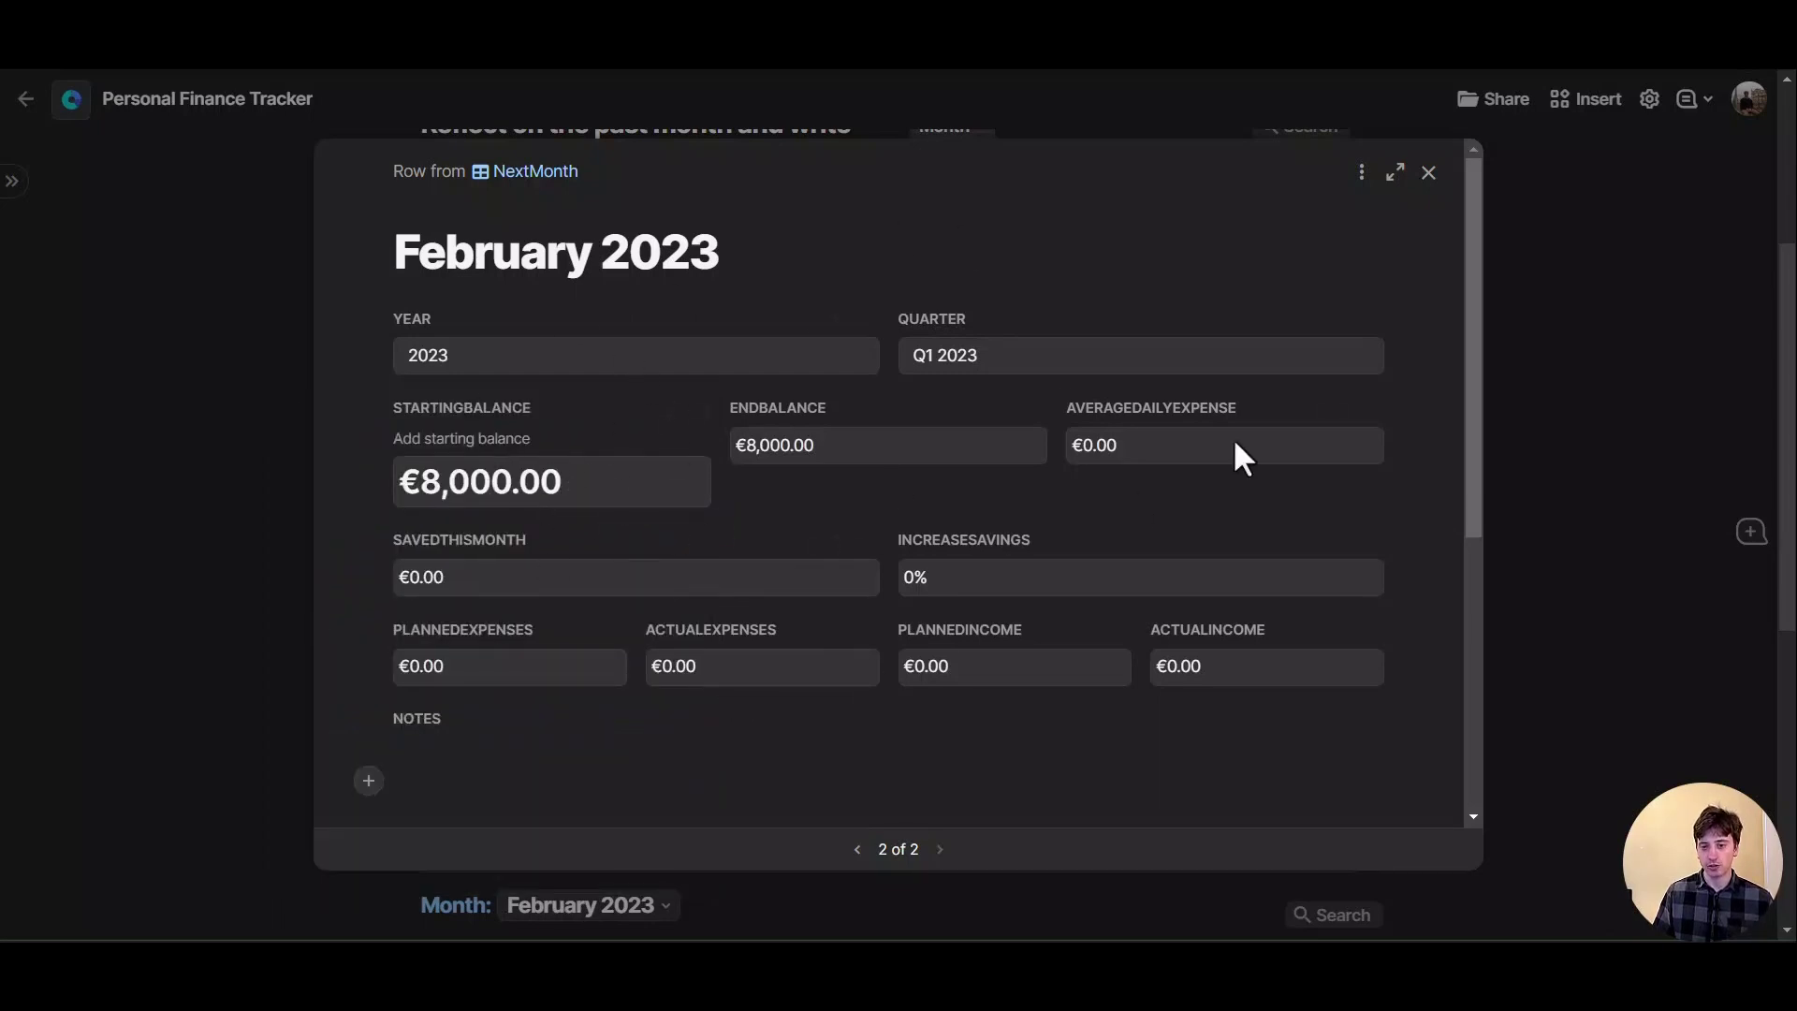
{"action": "left_click", "coordinate": [1497, 503]}
{"action": "scroll", "coordinate": [760, 529], "scroll_direction": "down", "scroll_amount": 3}
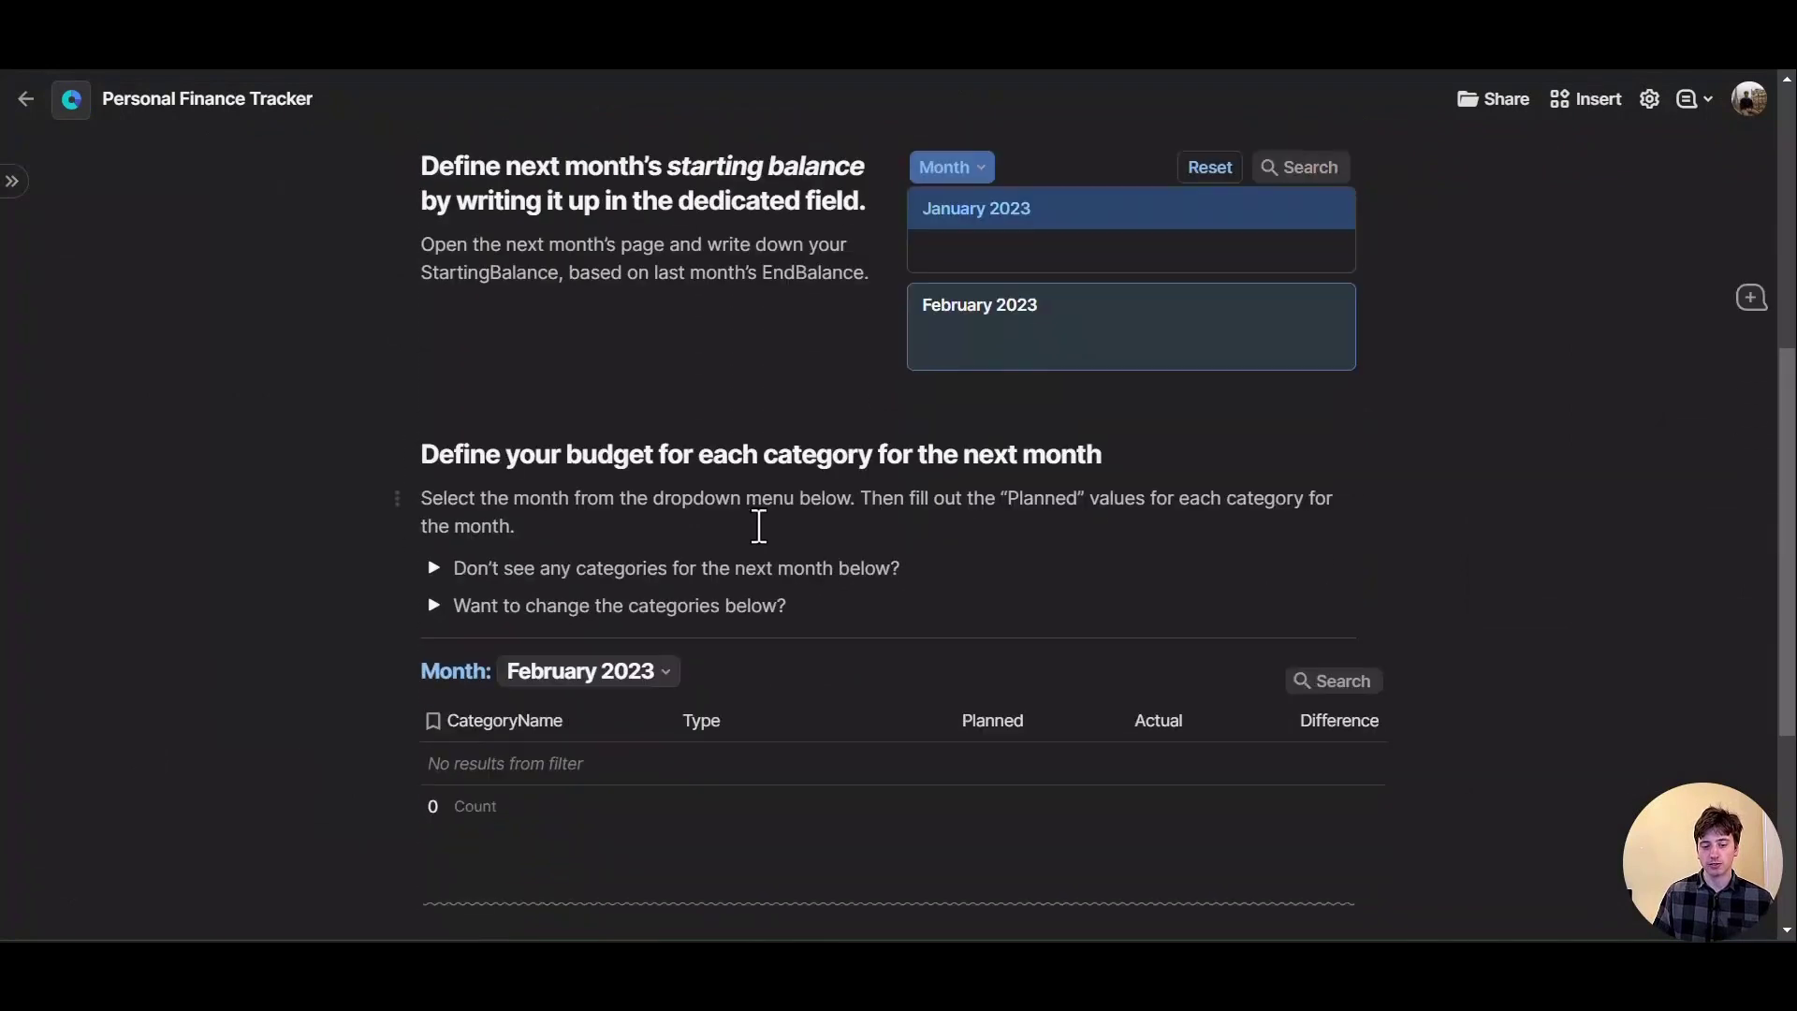
{"action": "scroll", "coordinate": [760, 530], "scroll_direction": "down", "scroll_amount": 3}
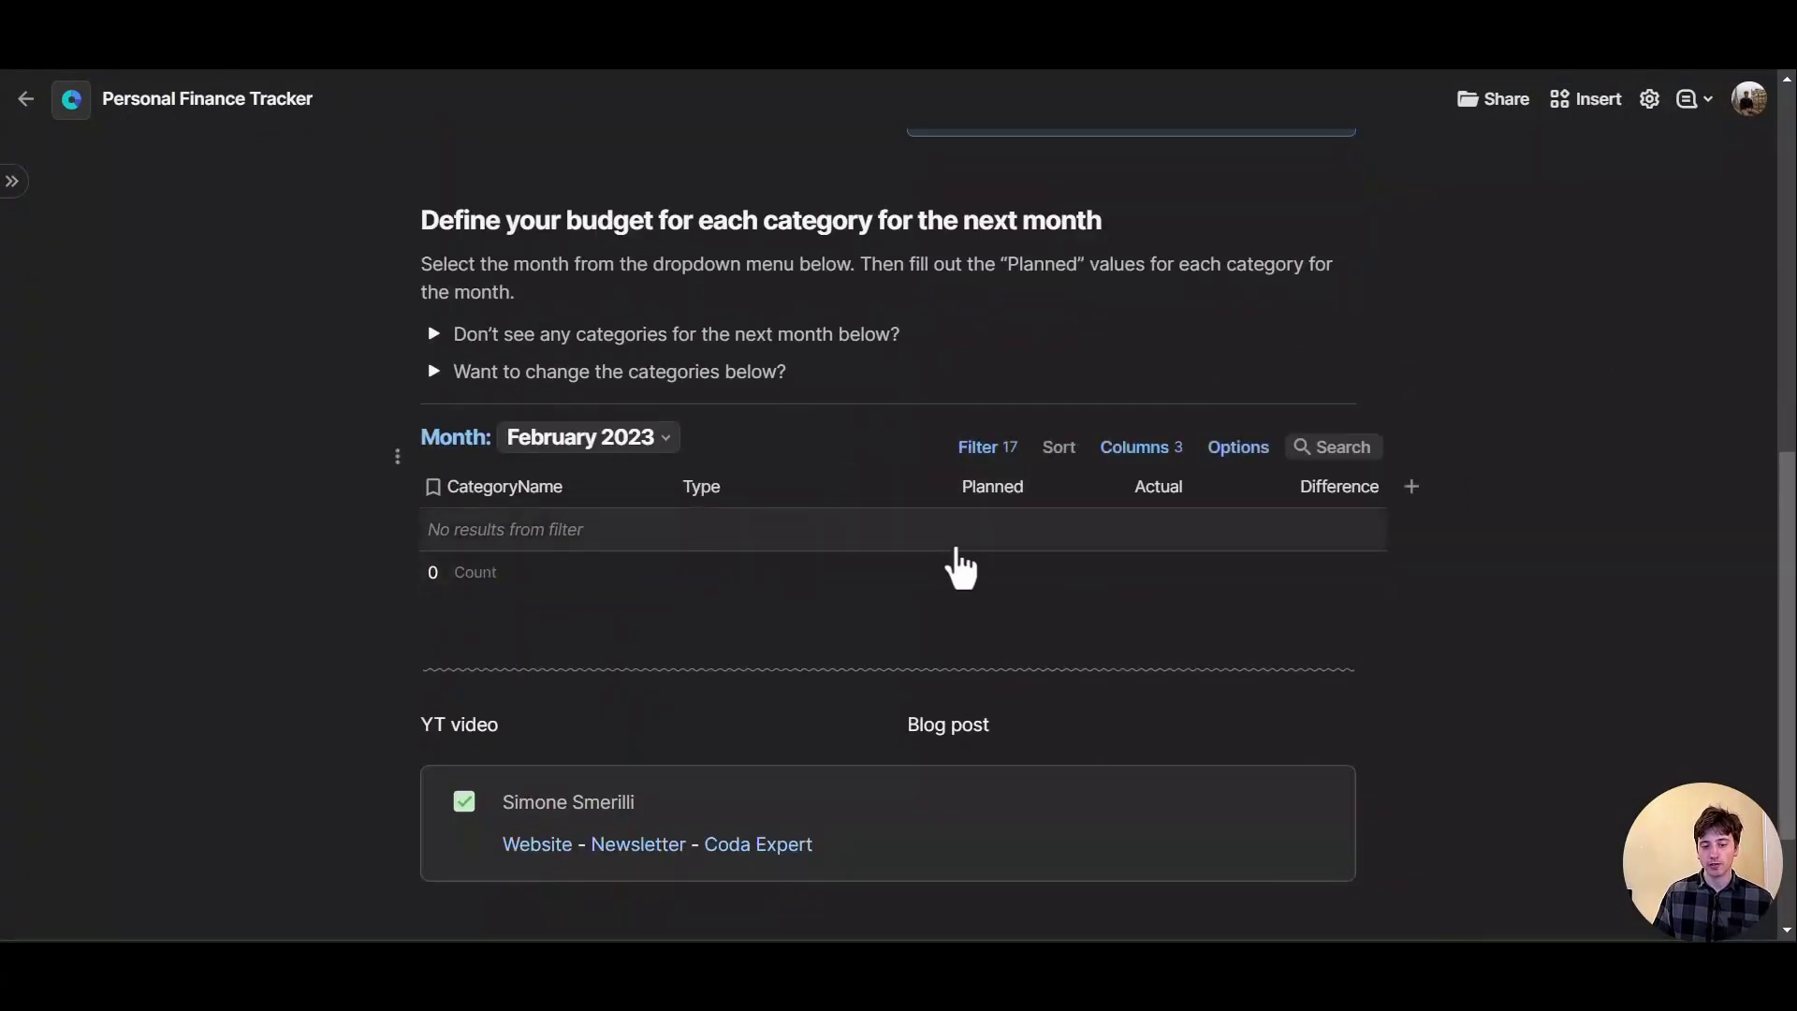
Confirm February 2023 stays selected as the month for category budgets
{"action": "mouse_move", "coordinate": [762, 575]}
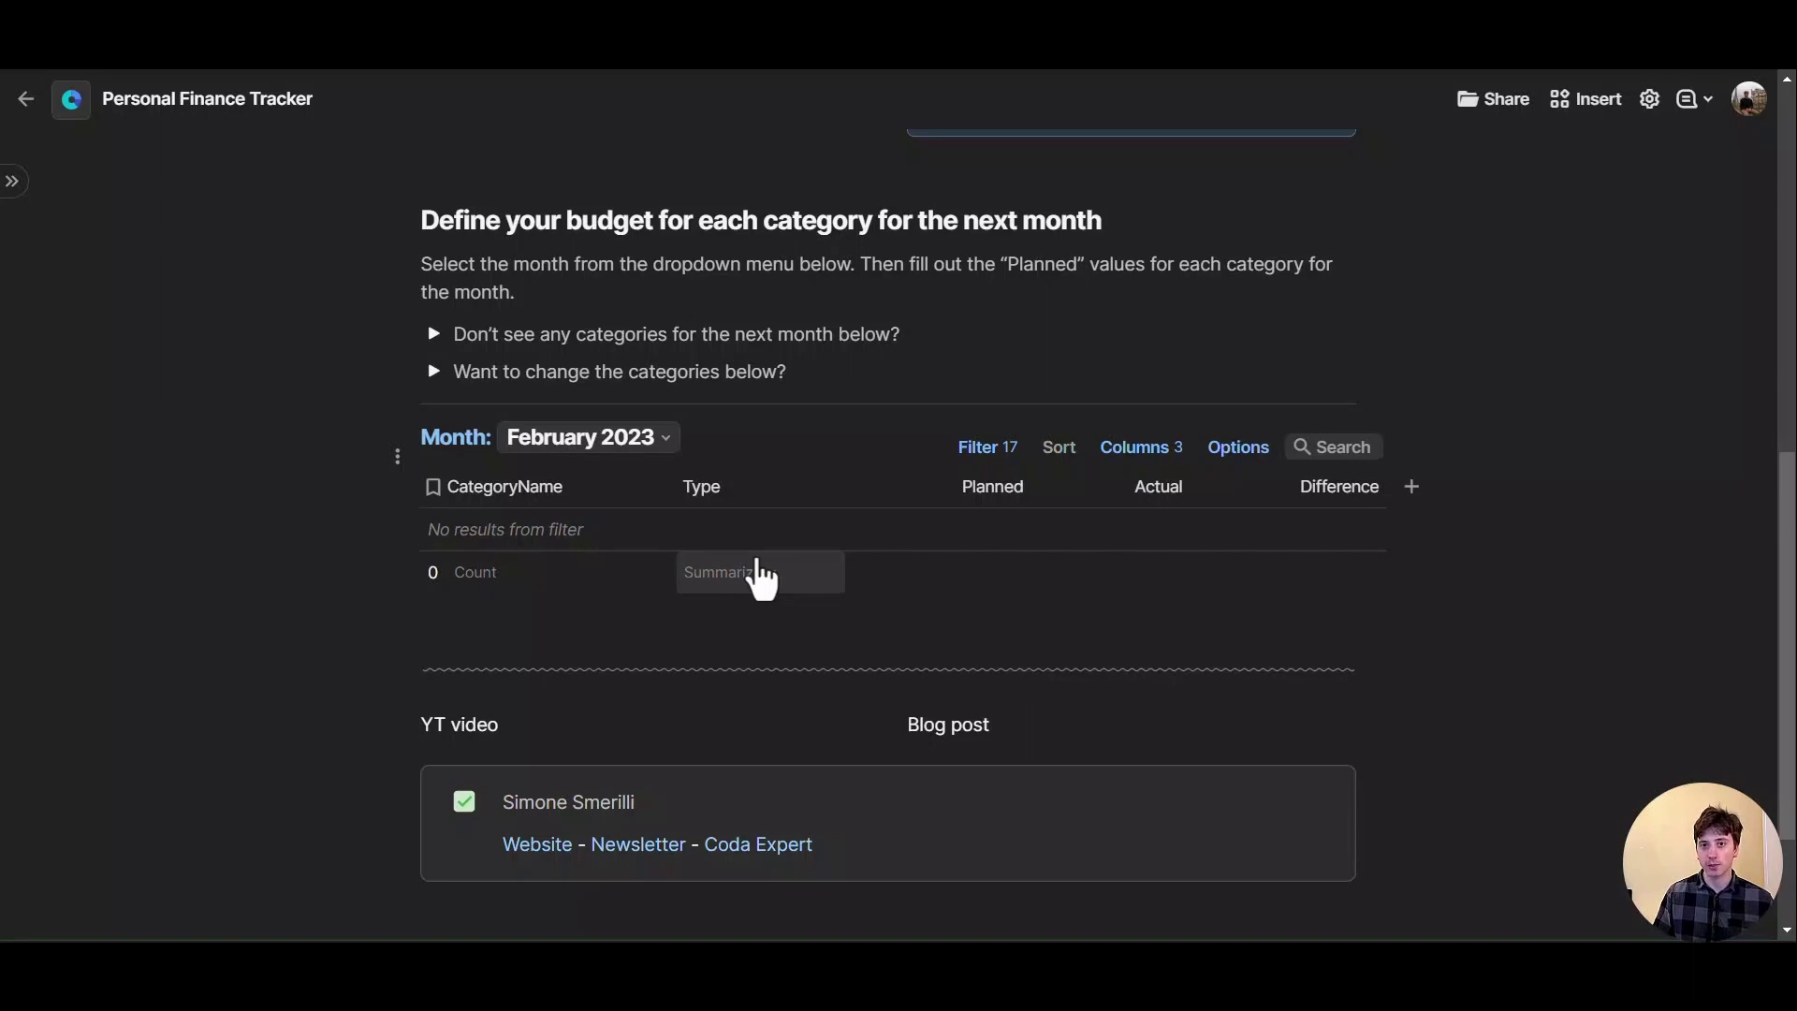
{"action": "scroll", "coordinate": [760, 578], "scroll_direction": "up", "scroll_amount": 1}
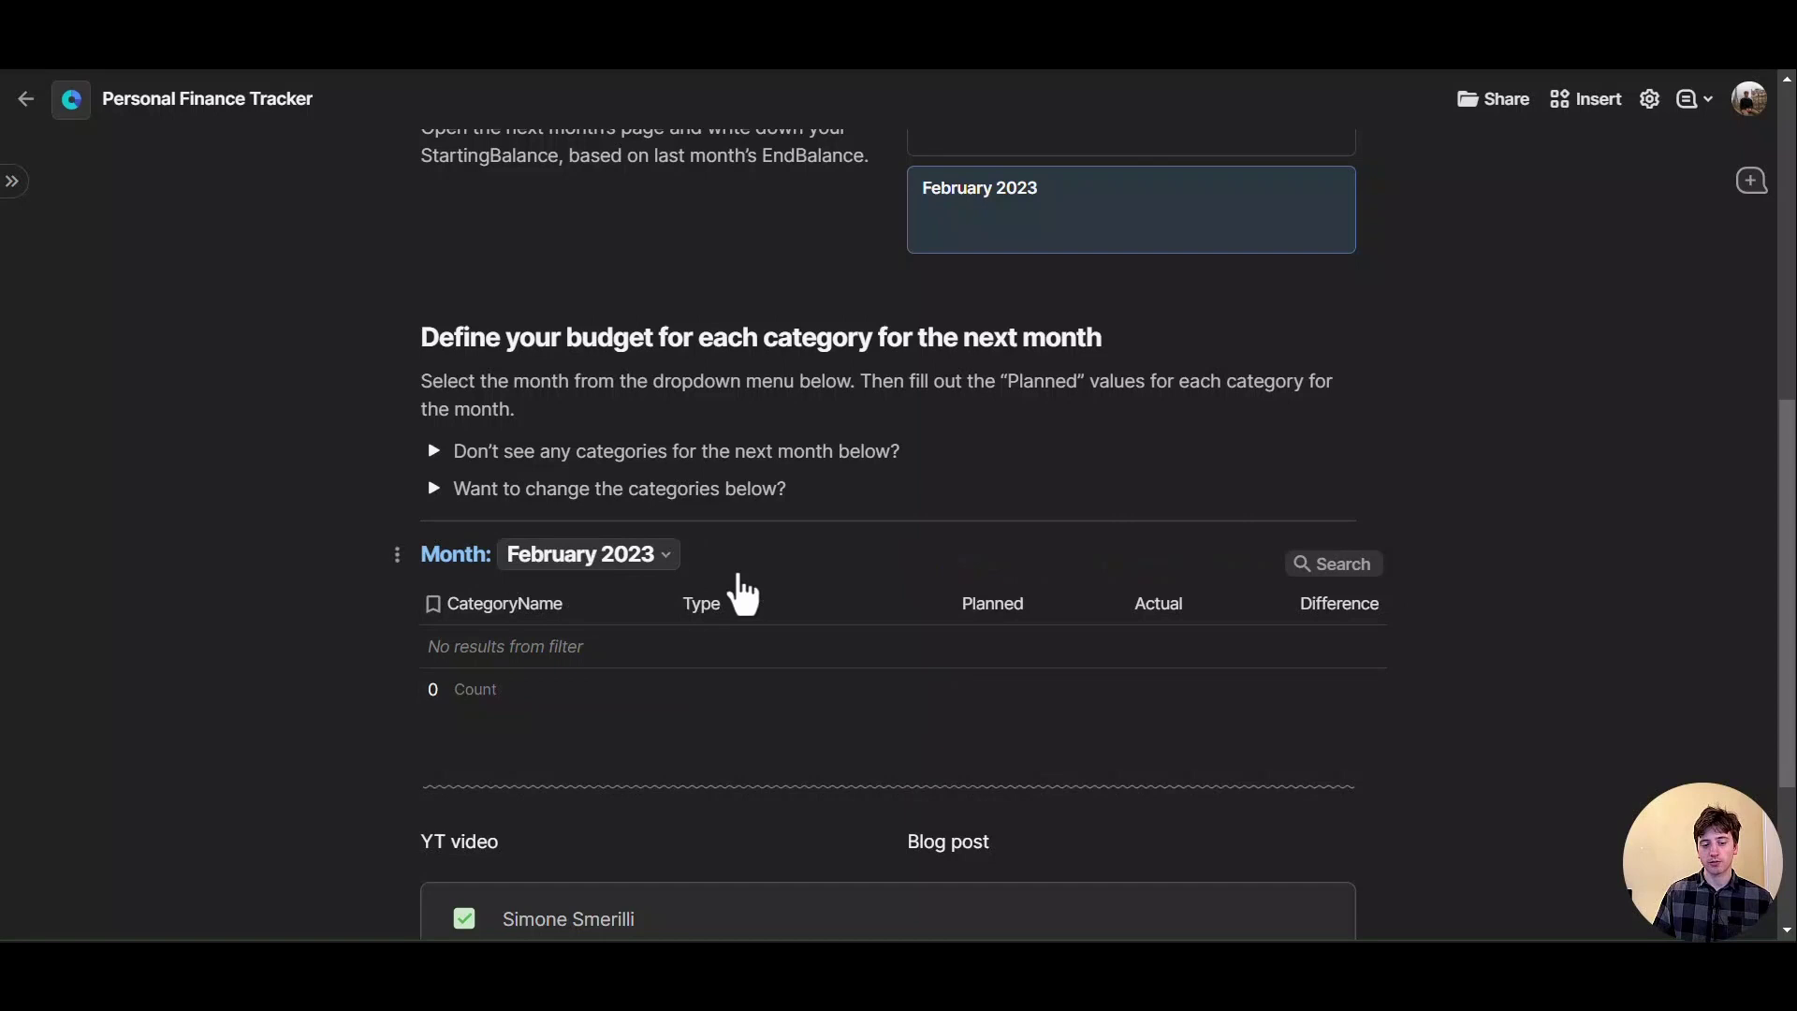
{"action": "left_click", "coordinate": [598, 554]}
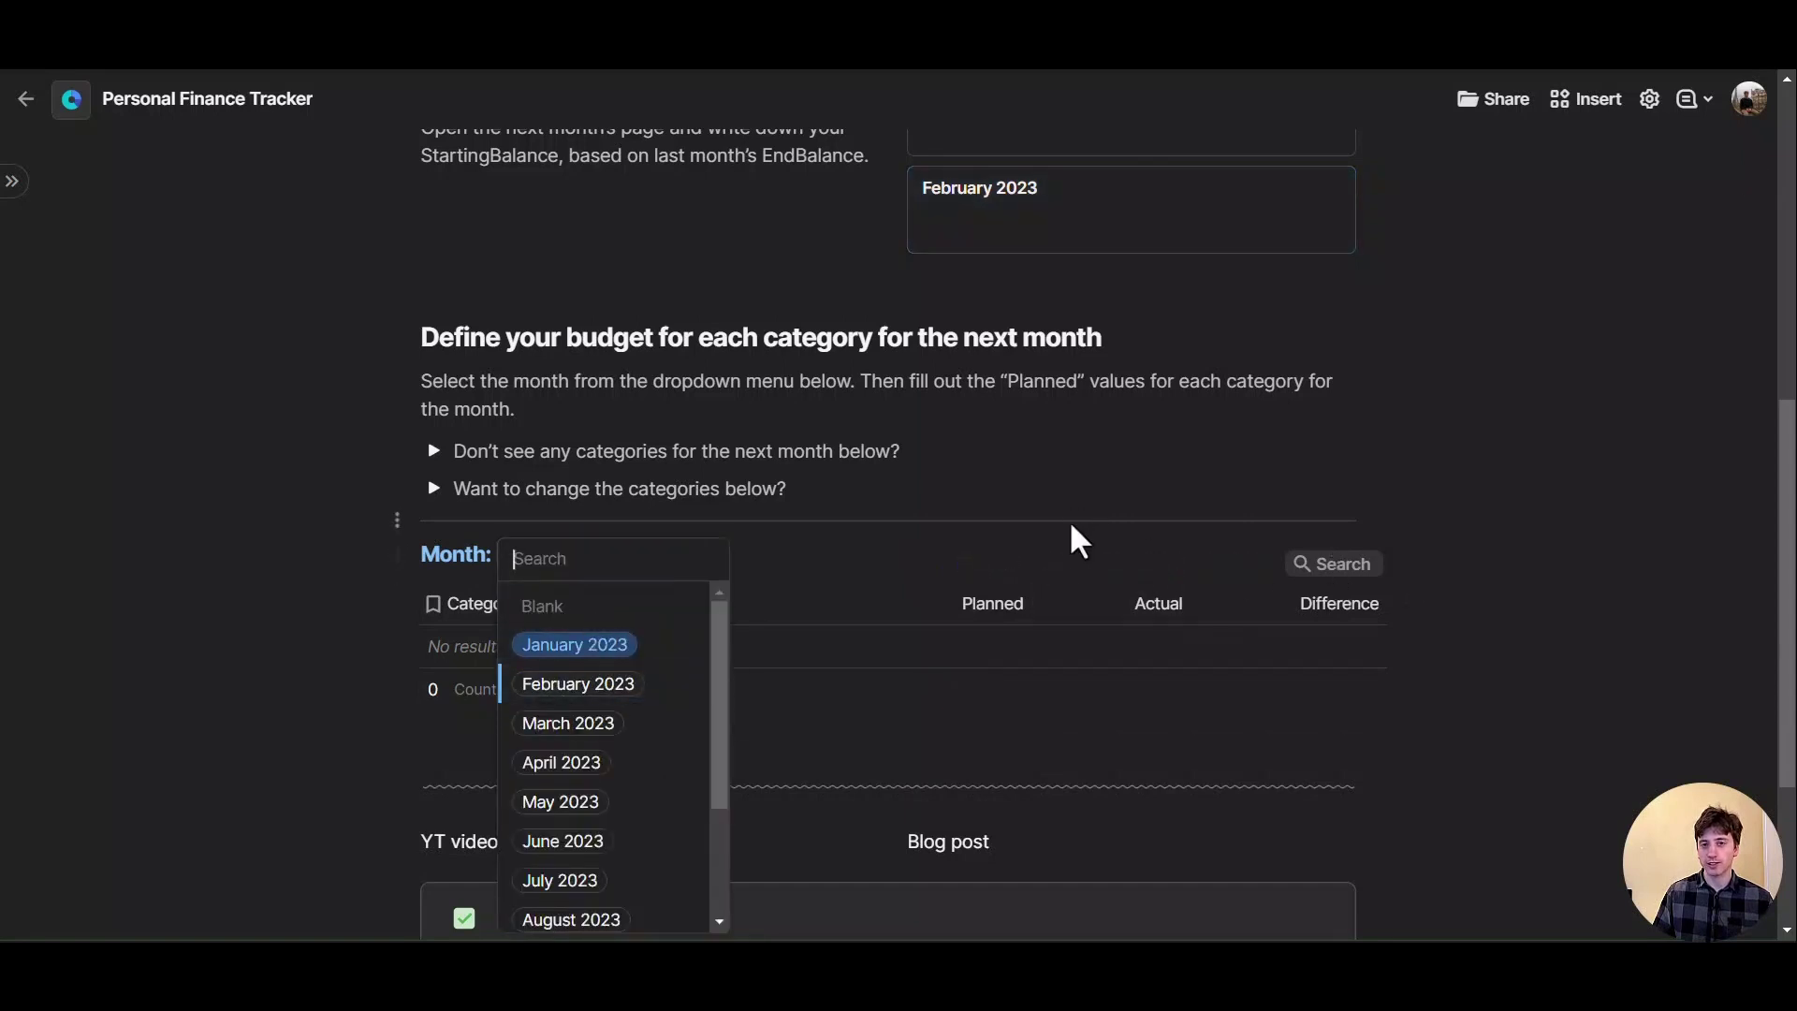
{"action": "key", "text": "Escape"}
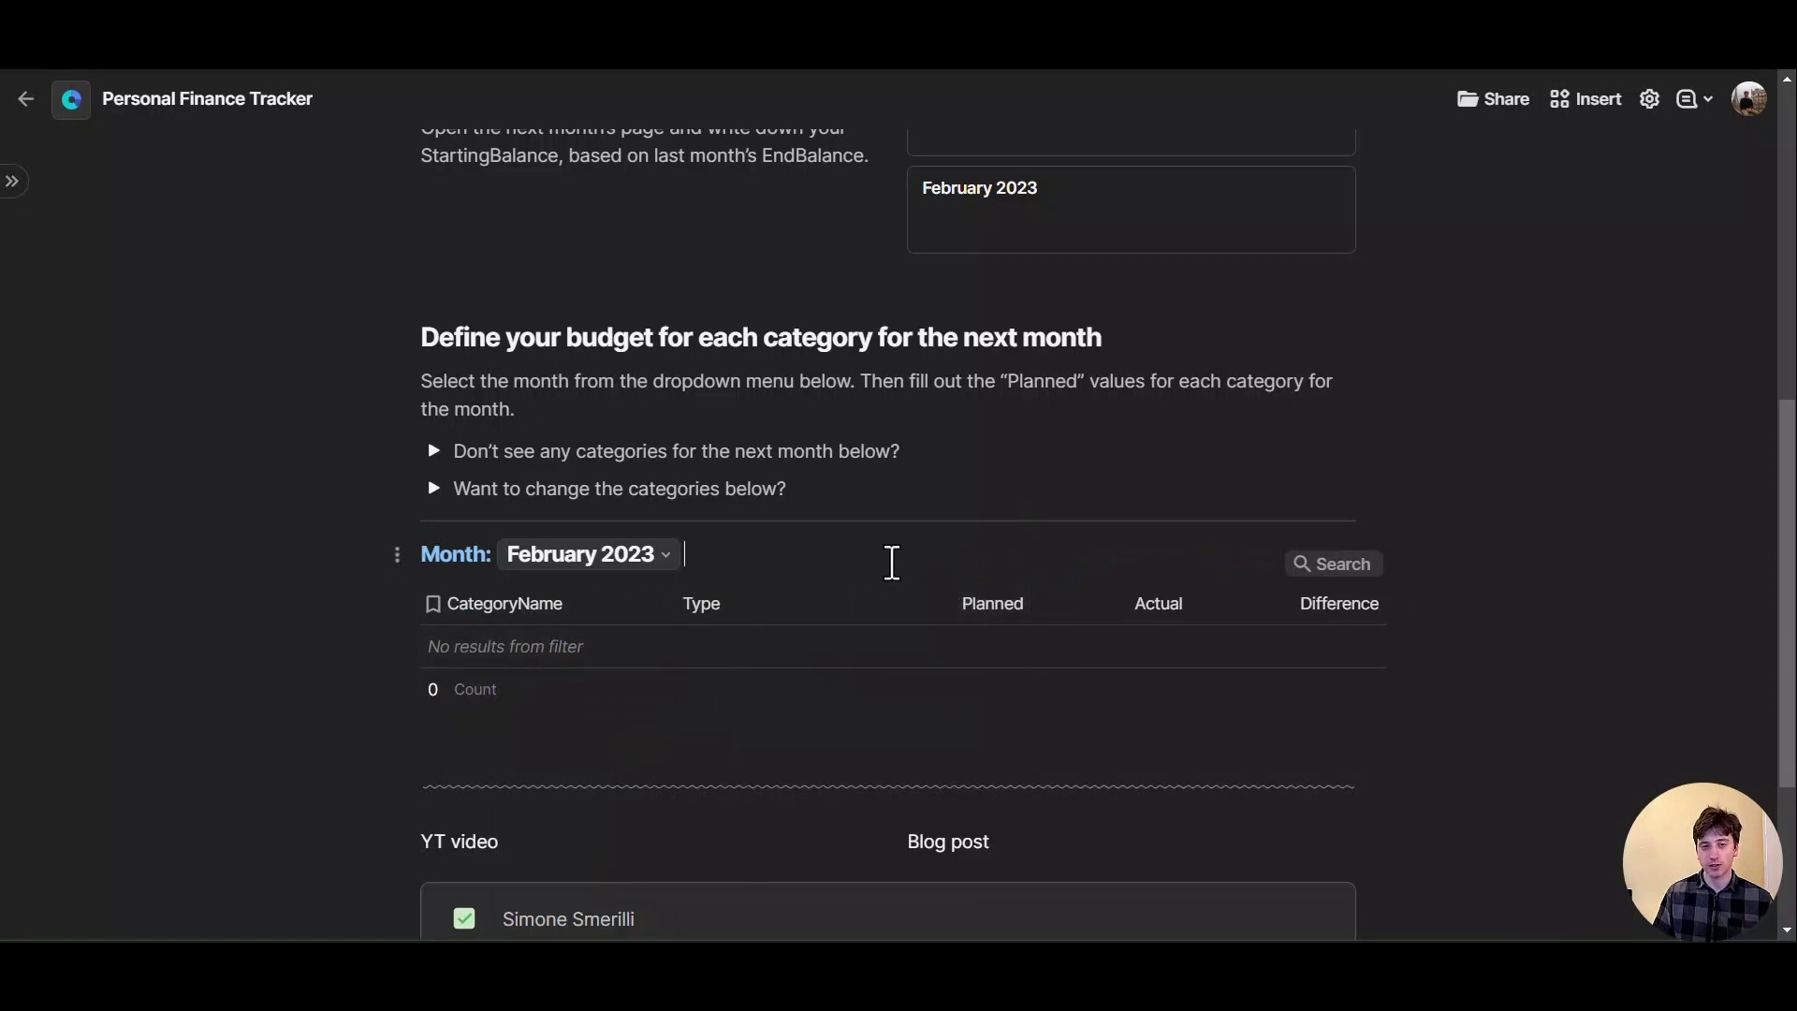
Generate February's 17 budget categories from the missing-categories help, then collapse that help
{"action": "left_click", "coordinate": [440, 452]}
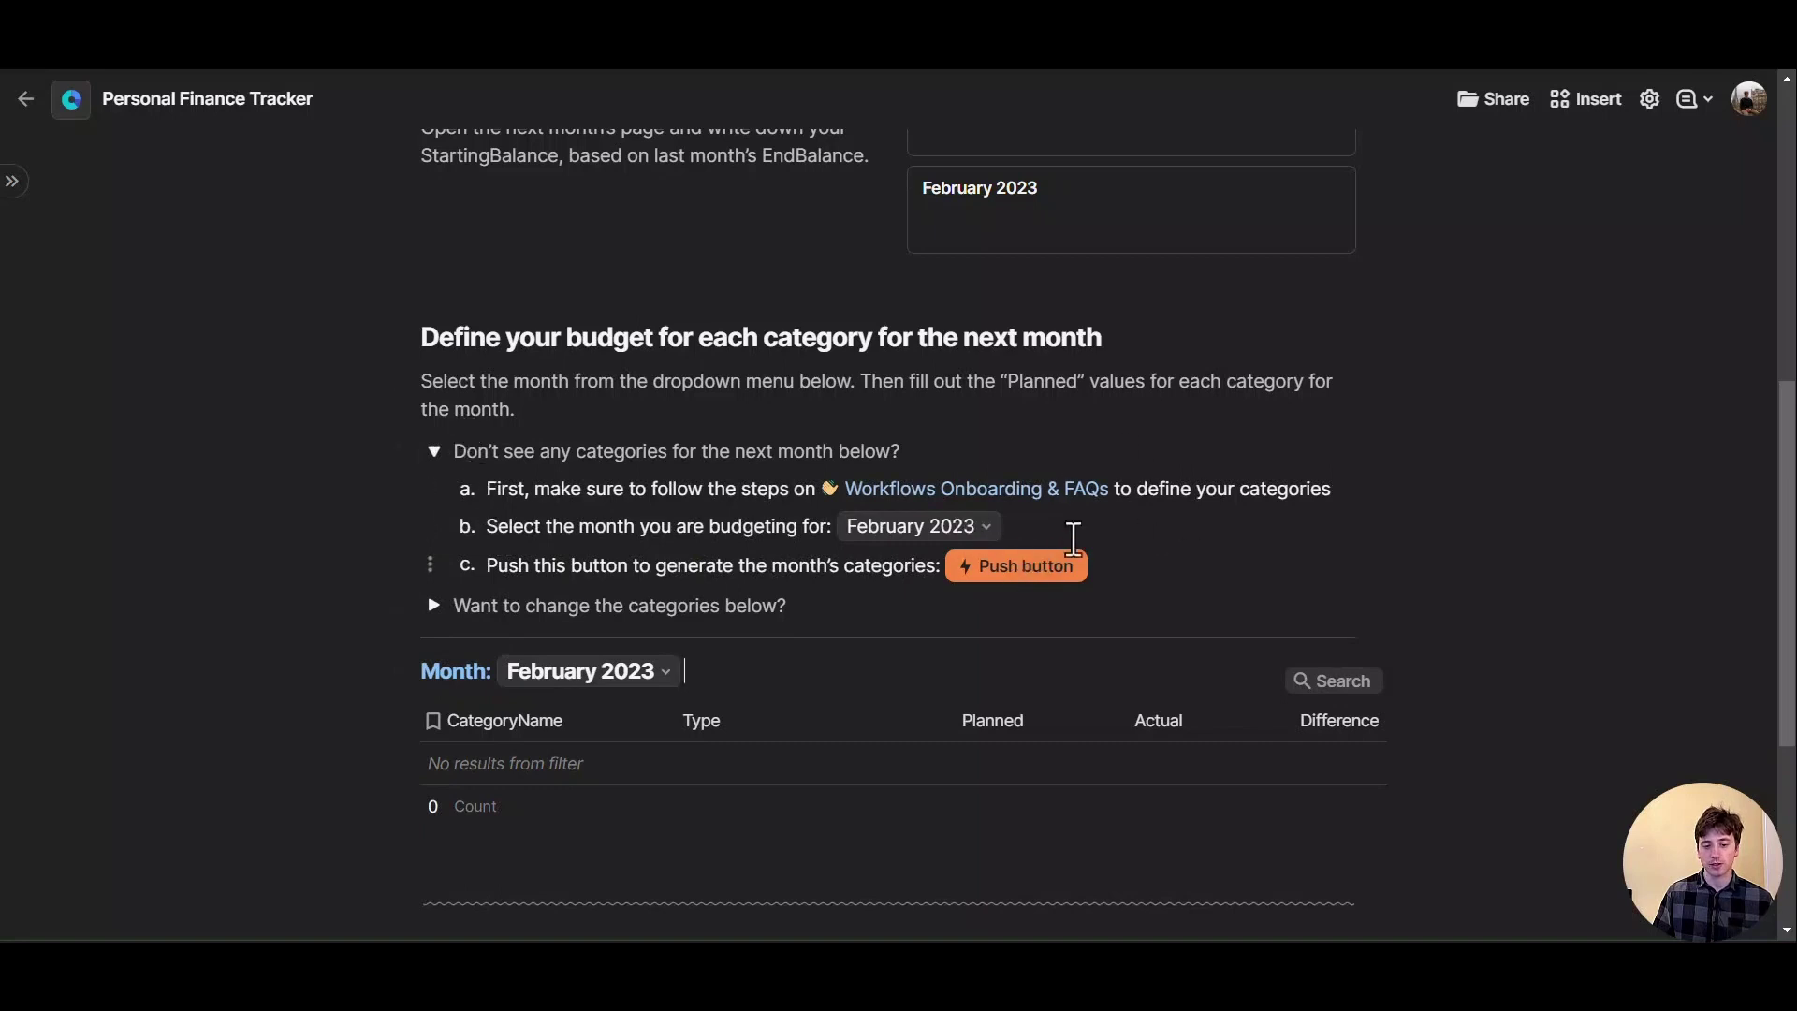
{"action": "left_click", "coordinate": [1029, 567]}
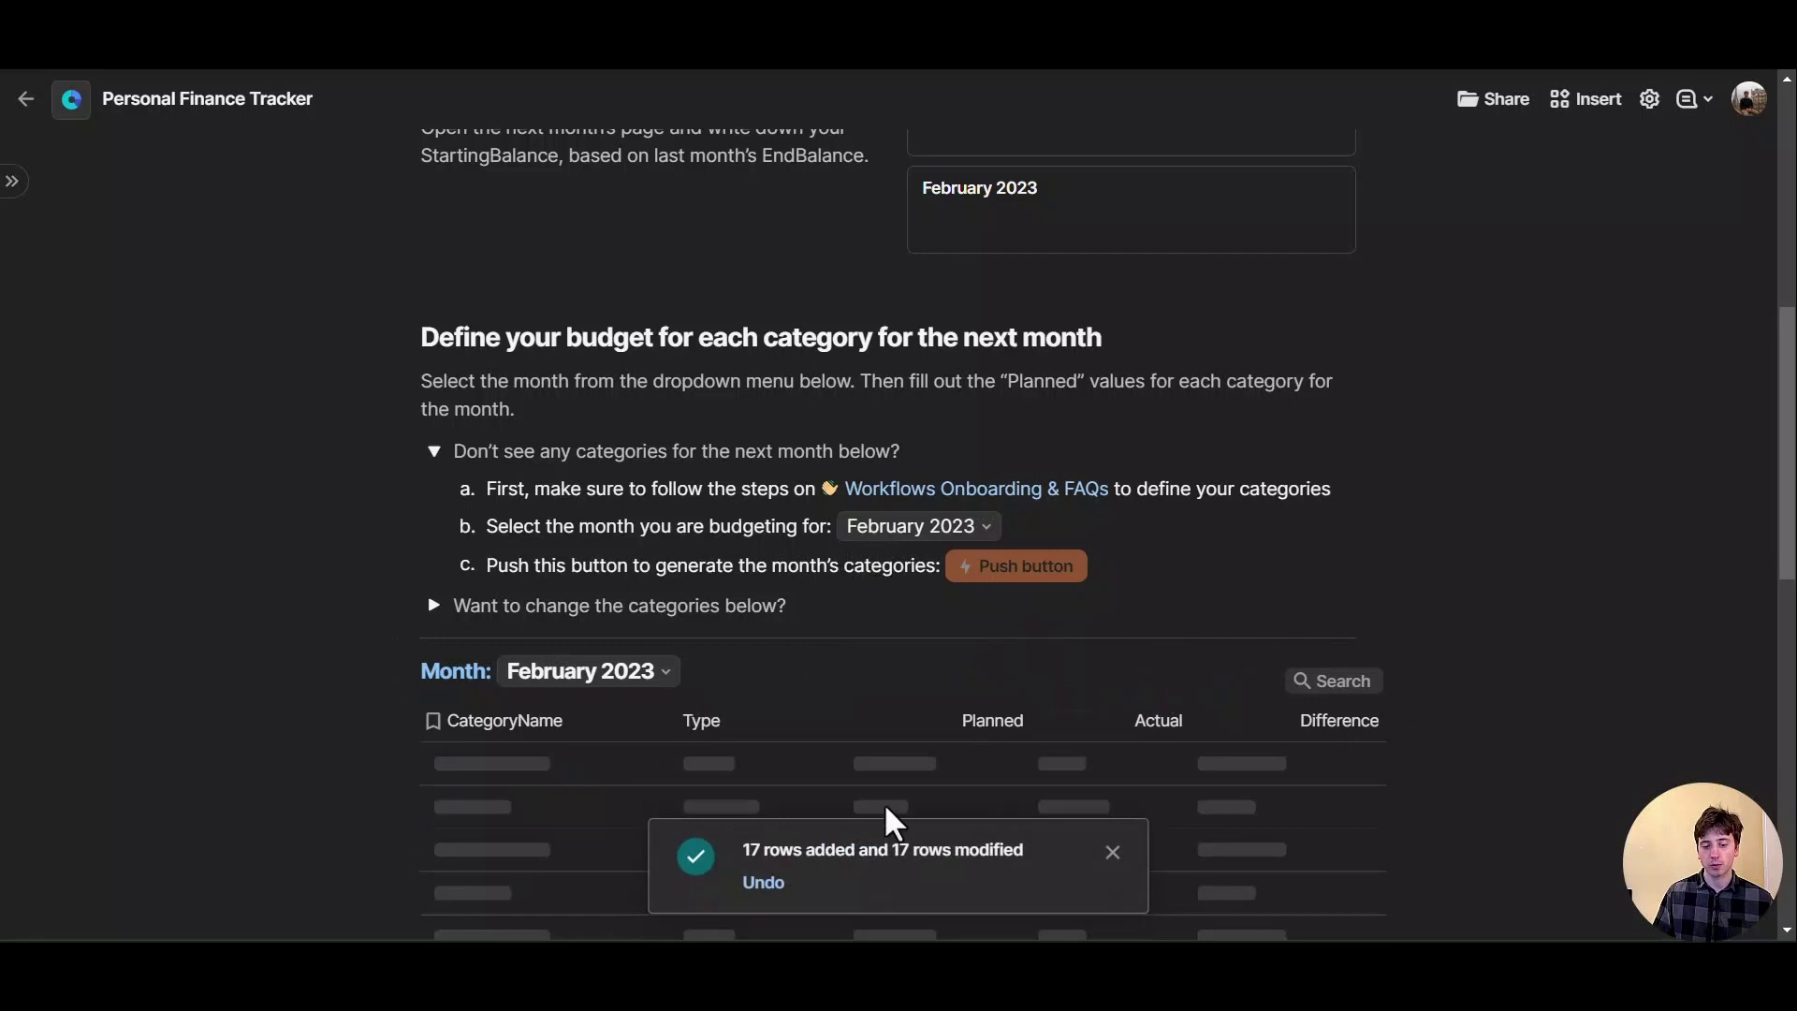
{"action": "scroll", "coordinate": [879, 730], "scroll_direction": "down", "scroll_amount": 1}
{"action": "left_click", "coordinate": [433, 334]}
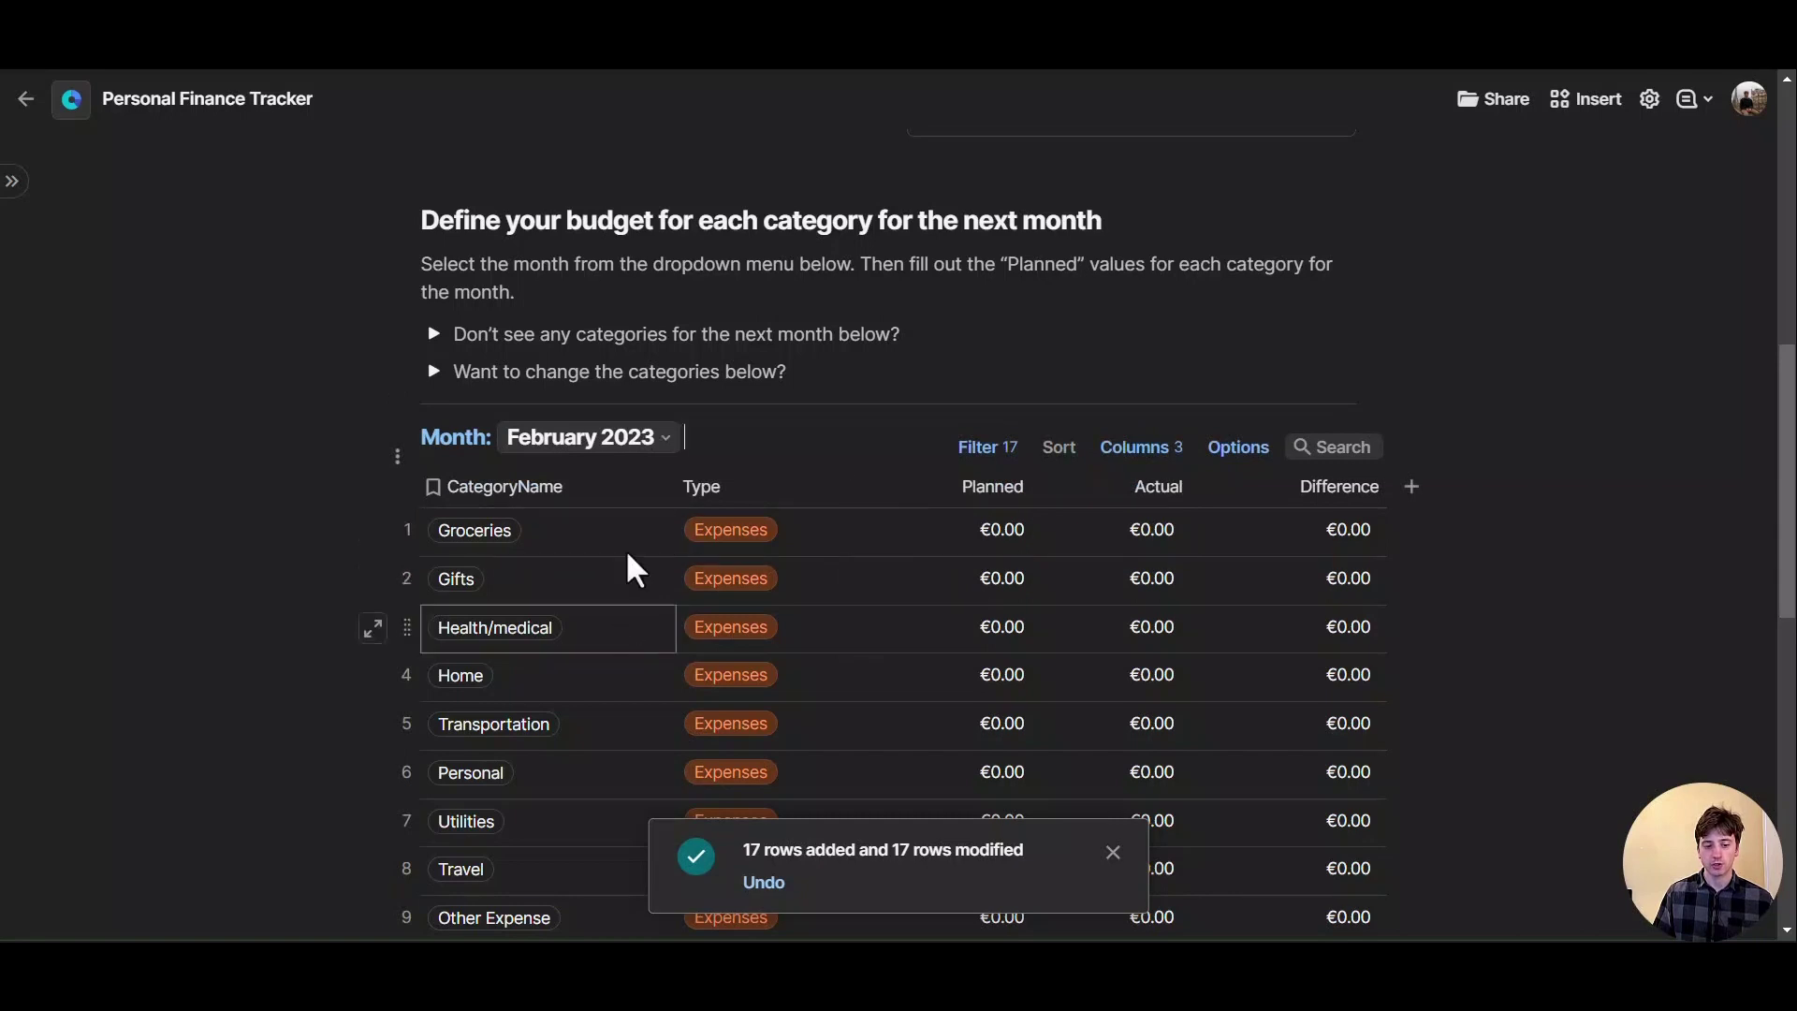
Plan €500 for Groceries in the February 2023 budget
{"action": "left_click", "coordinate": [1023, 553]}
{"action": "type", "text": "500"}
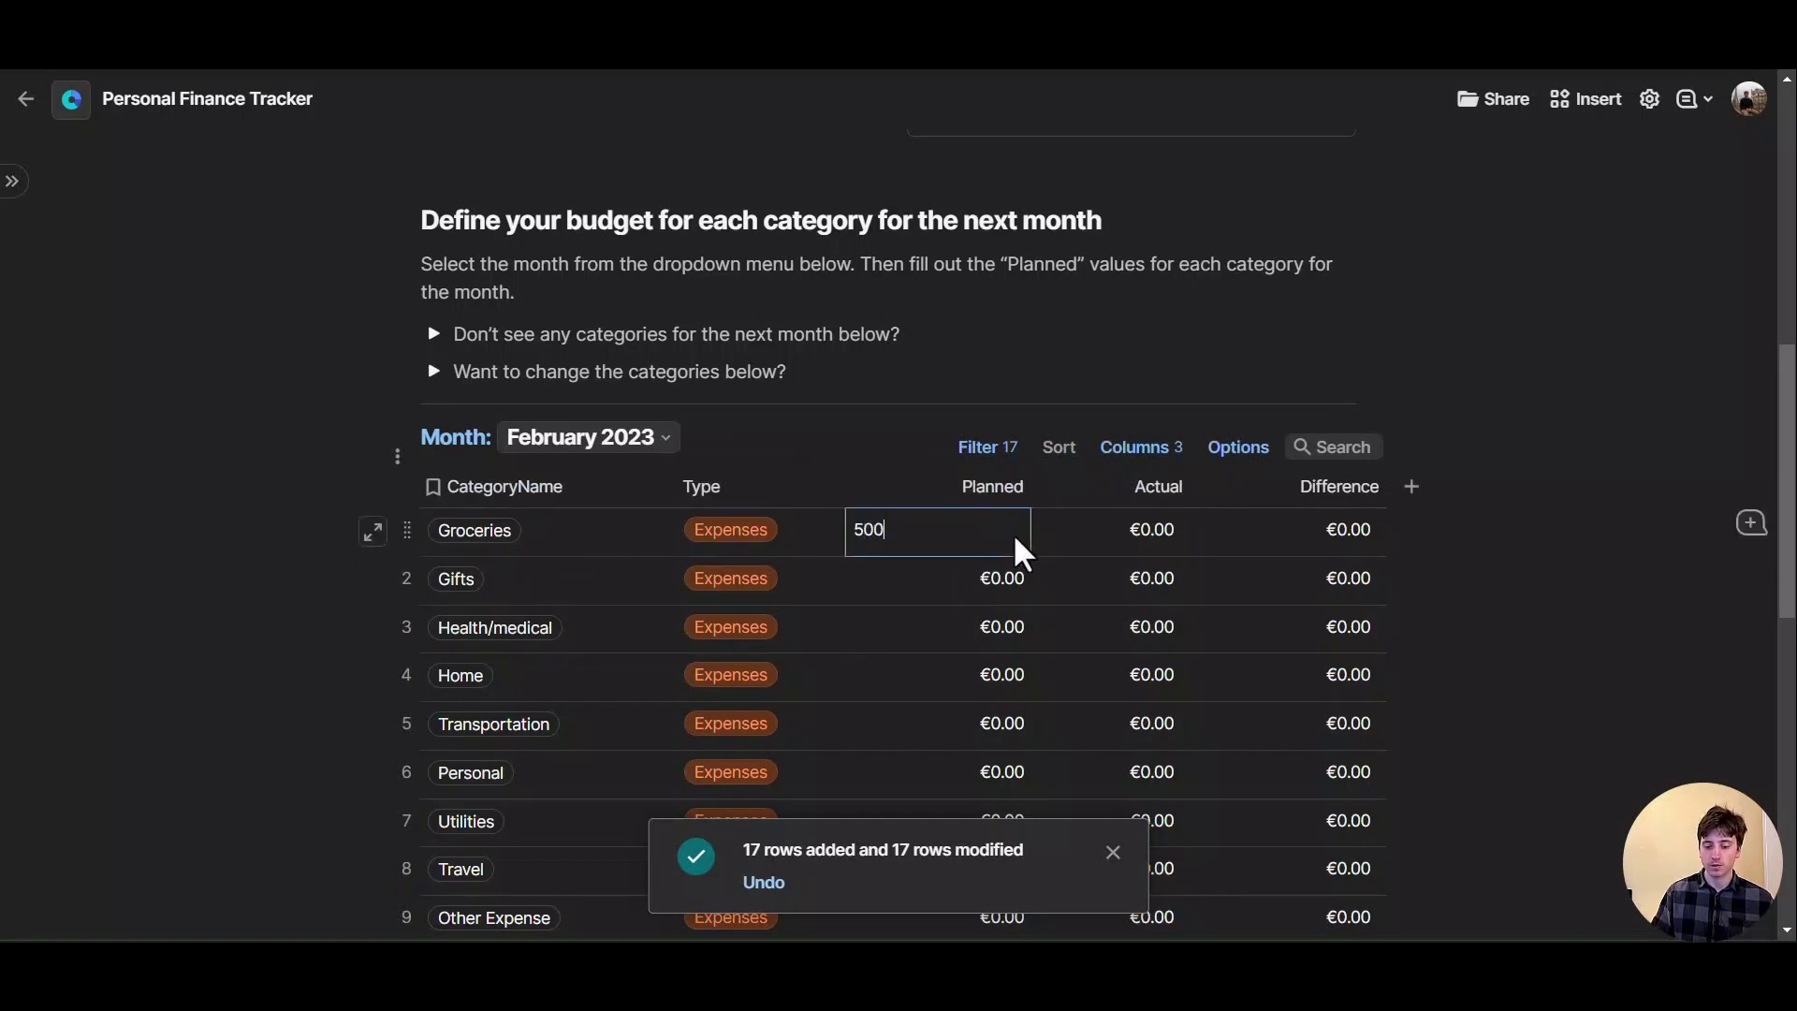
{"action": "key", "text": "Return"}
Plan €2,000 for Paycheck income in February 2023
{"action": "scroll", "coordinate": [973, 585], "scroll_direction": "down", "scroll_amount": 1}
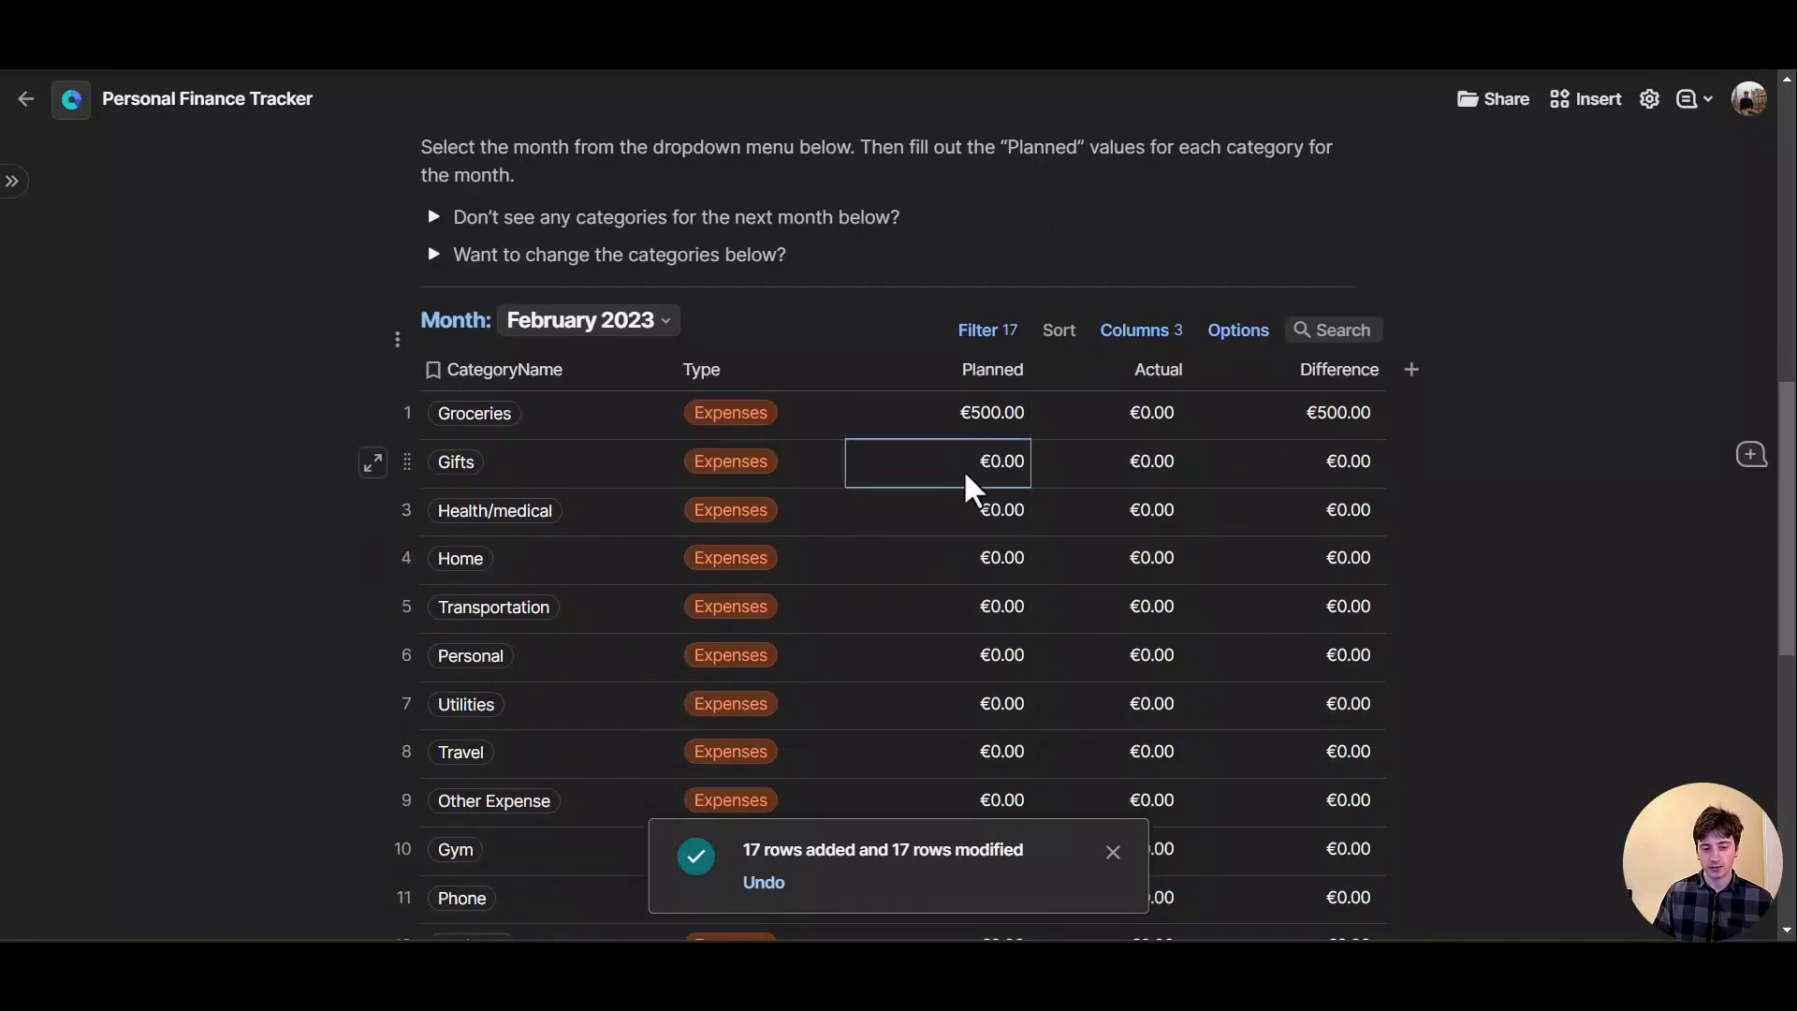
{"action": "scroll", "coordinate": [970, 485], "scroll_direction": "down", "scroll_amount": 1}
{"action": "scroll", "coordinate": [982, 487], "scroll_direction": "down", "scroll_amount": 1}
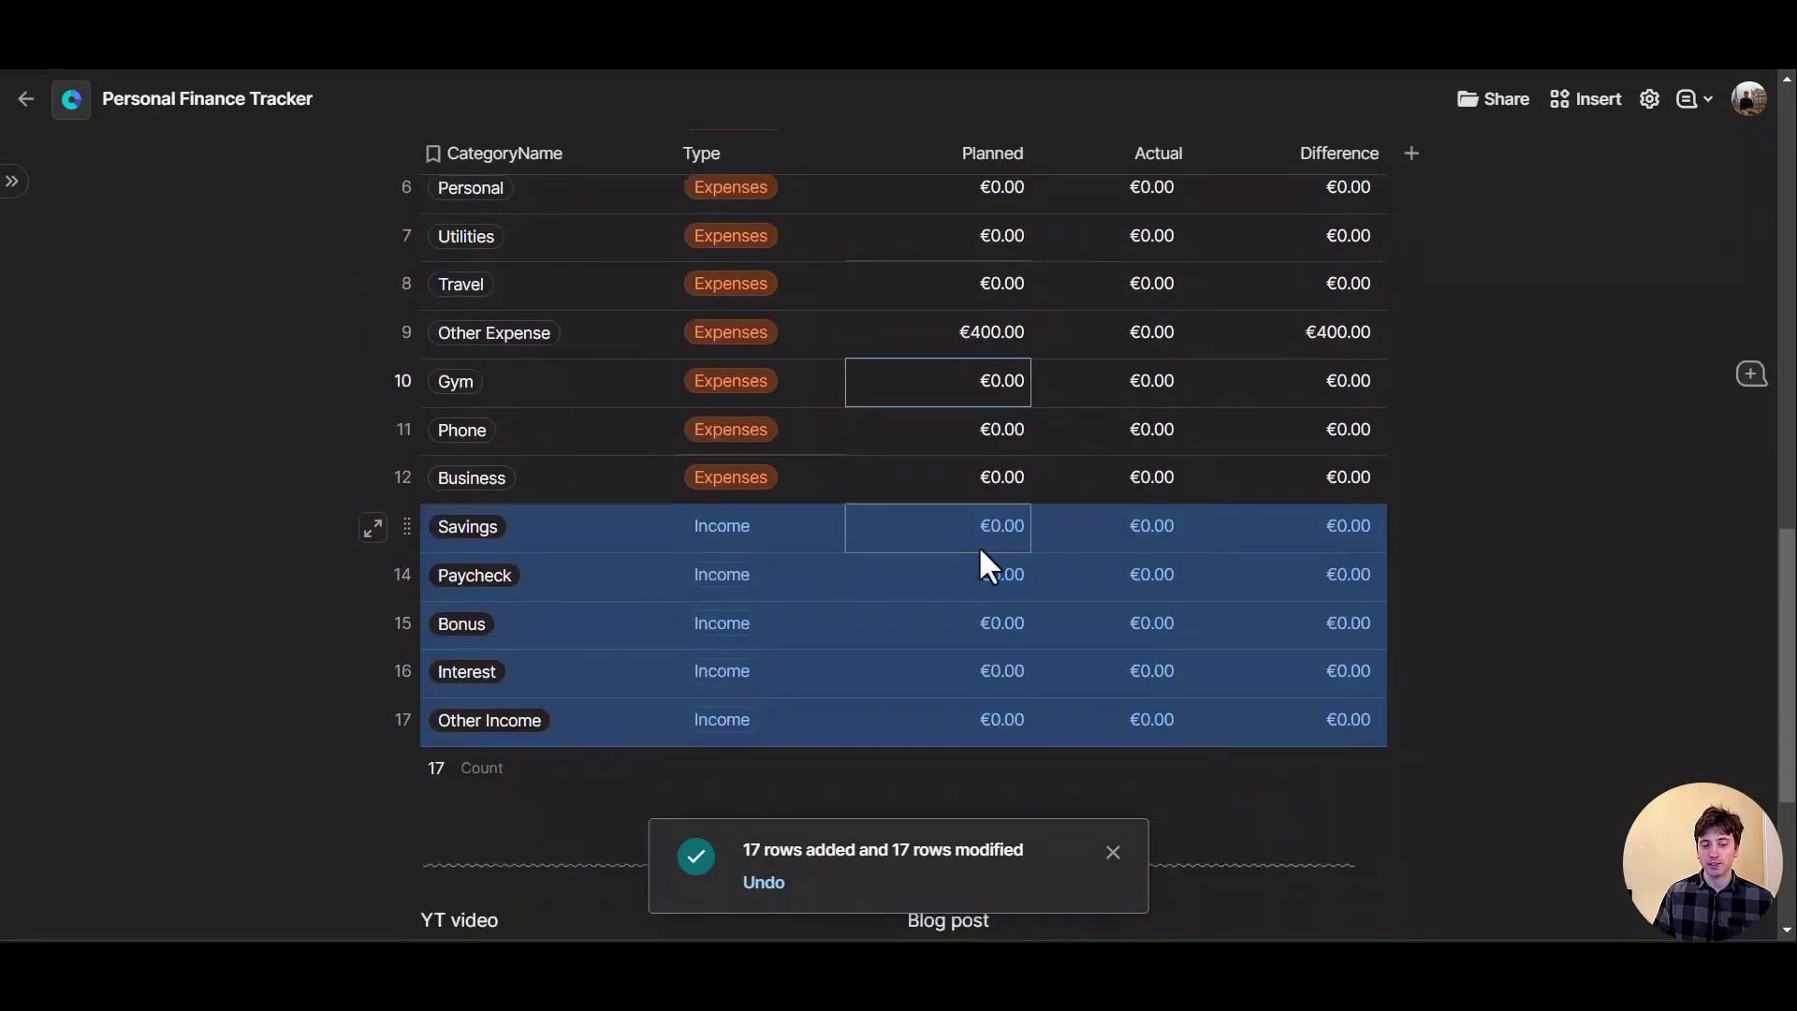
{"action": "left_click", "coordinate": [991, 570]}
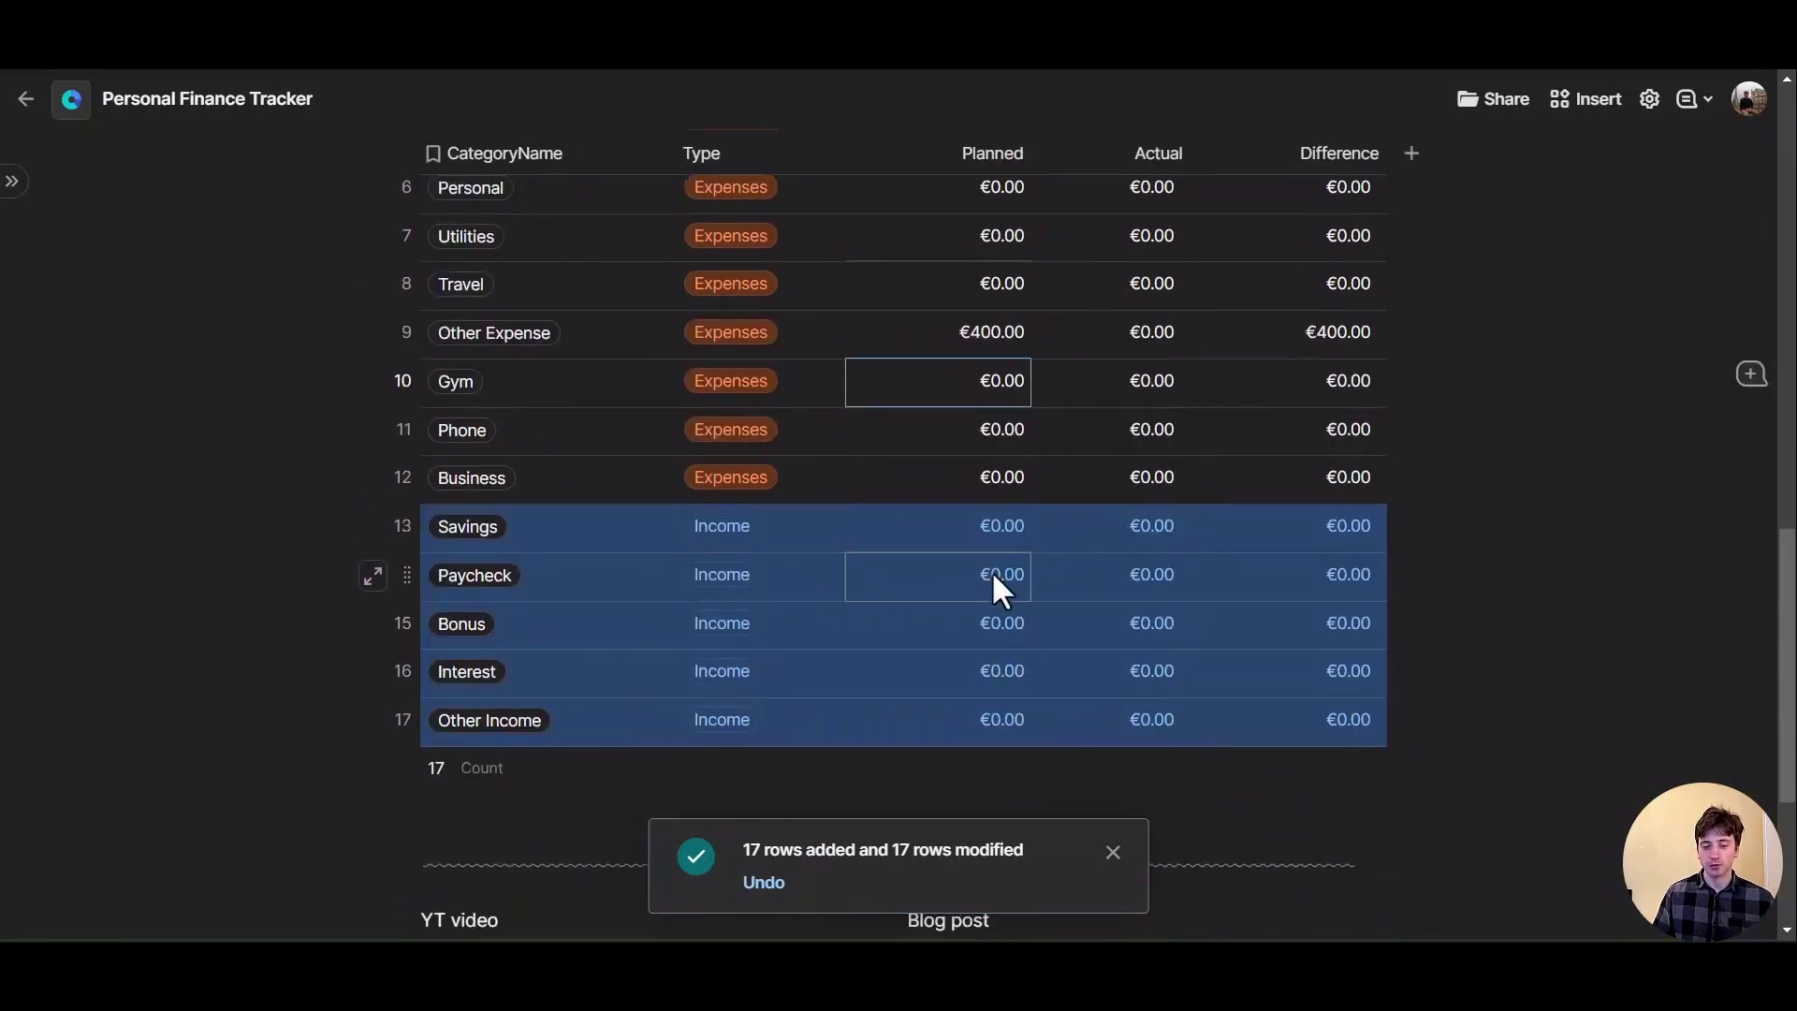
{"action": "left_click", "coordinate": [990, 570]}
{"action": "type", "text": "2000"}
{"action": "key", "text": "Return"}
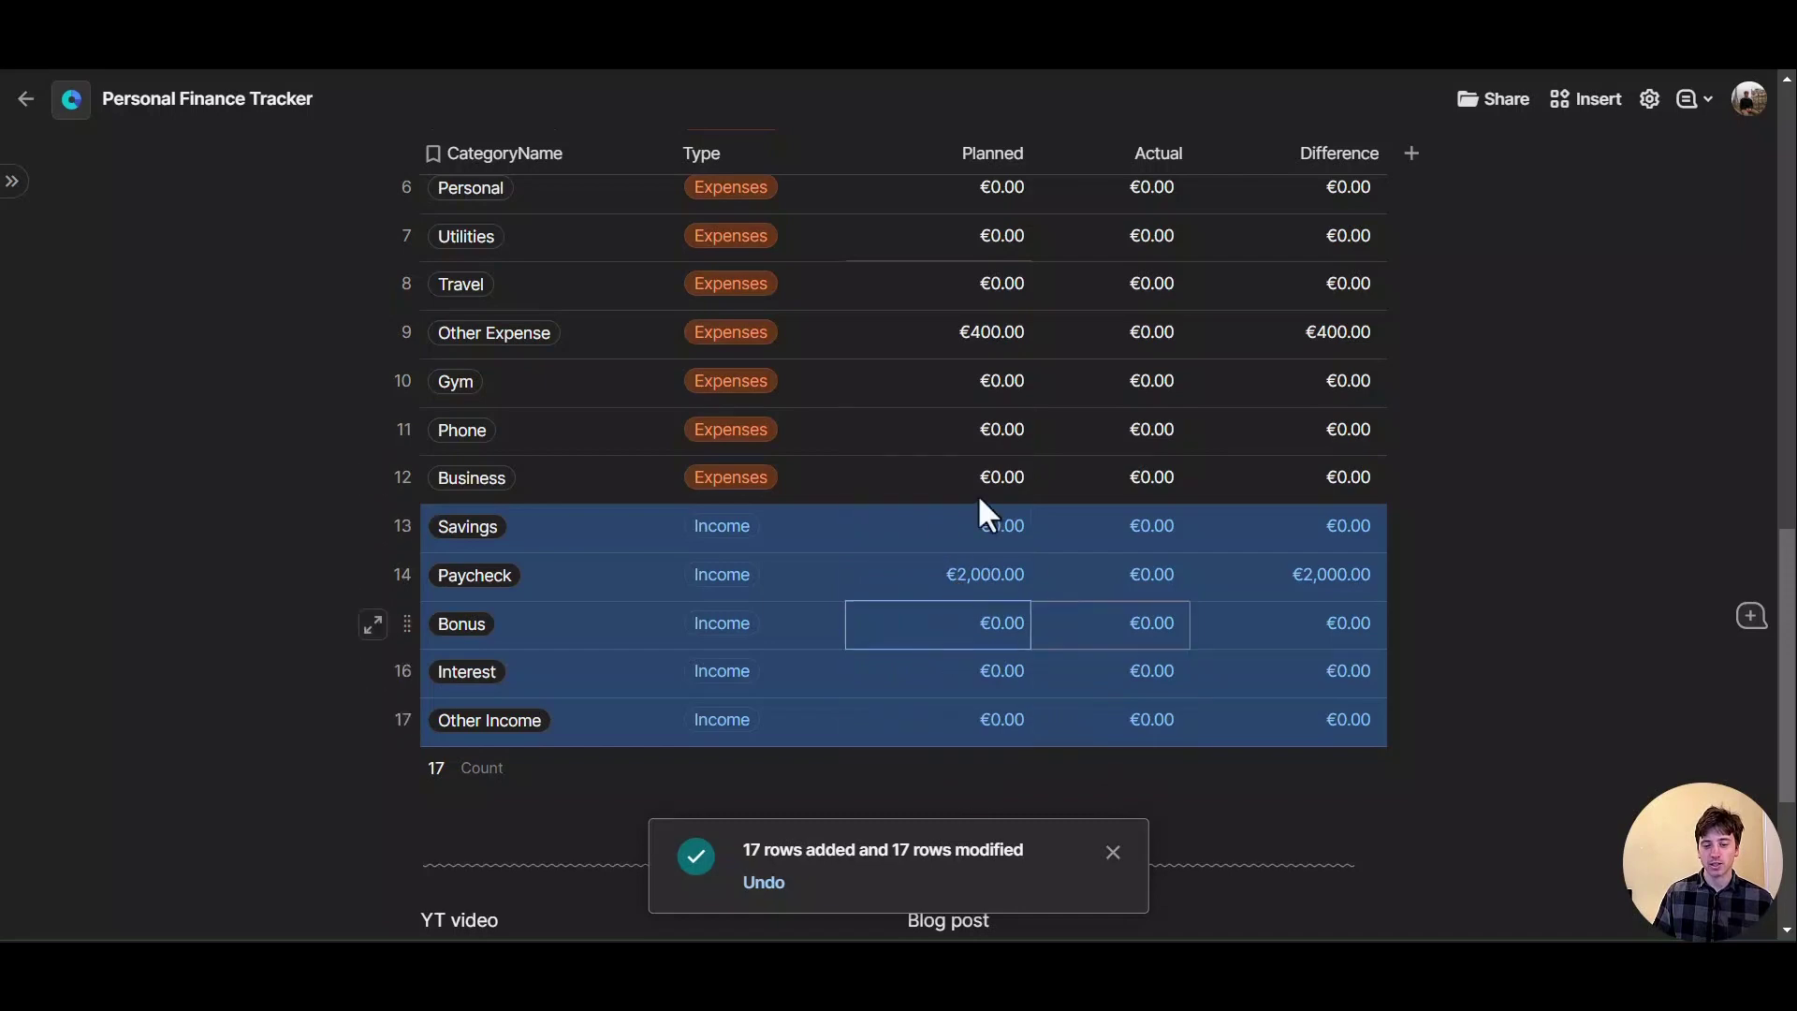
{"action": "scroll", "coordinate": [990, 336], "scroll_direction": "up", "scroll_amount": 3}
{"action": "scroll", "coordinate": [987, 470], "scroll_direction": "down", "scroll_amount": 5}
{"action": "scroll", "coordinate": [983, 589], "scroll_direction": "up", "scroll_amount": 12}
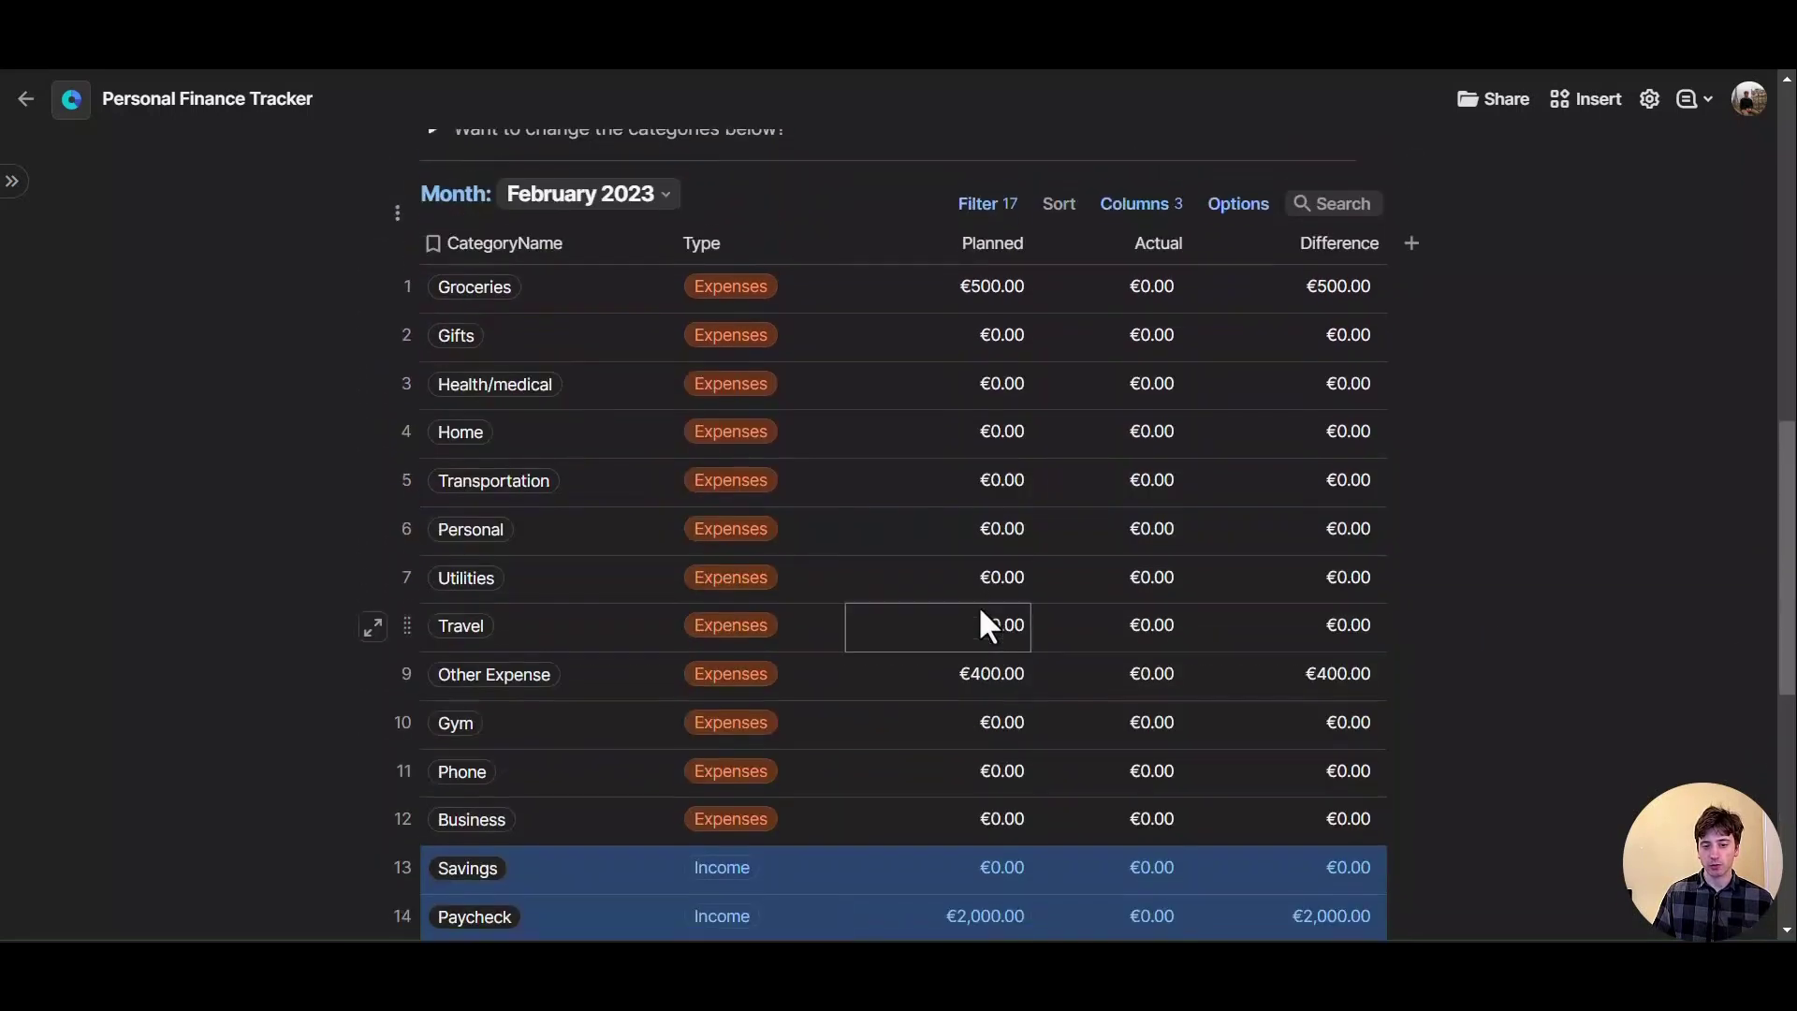
{"action": "scroll", "coordinate": [984, 604], "scroll_direction": "up", "scroll_amount": 3}
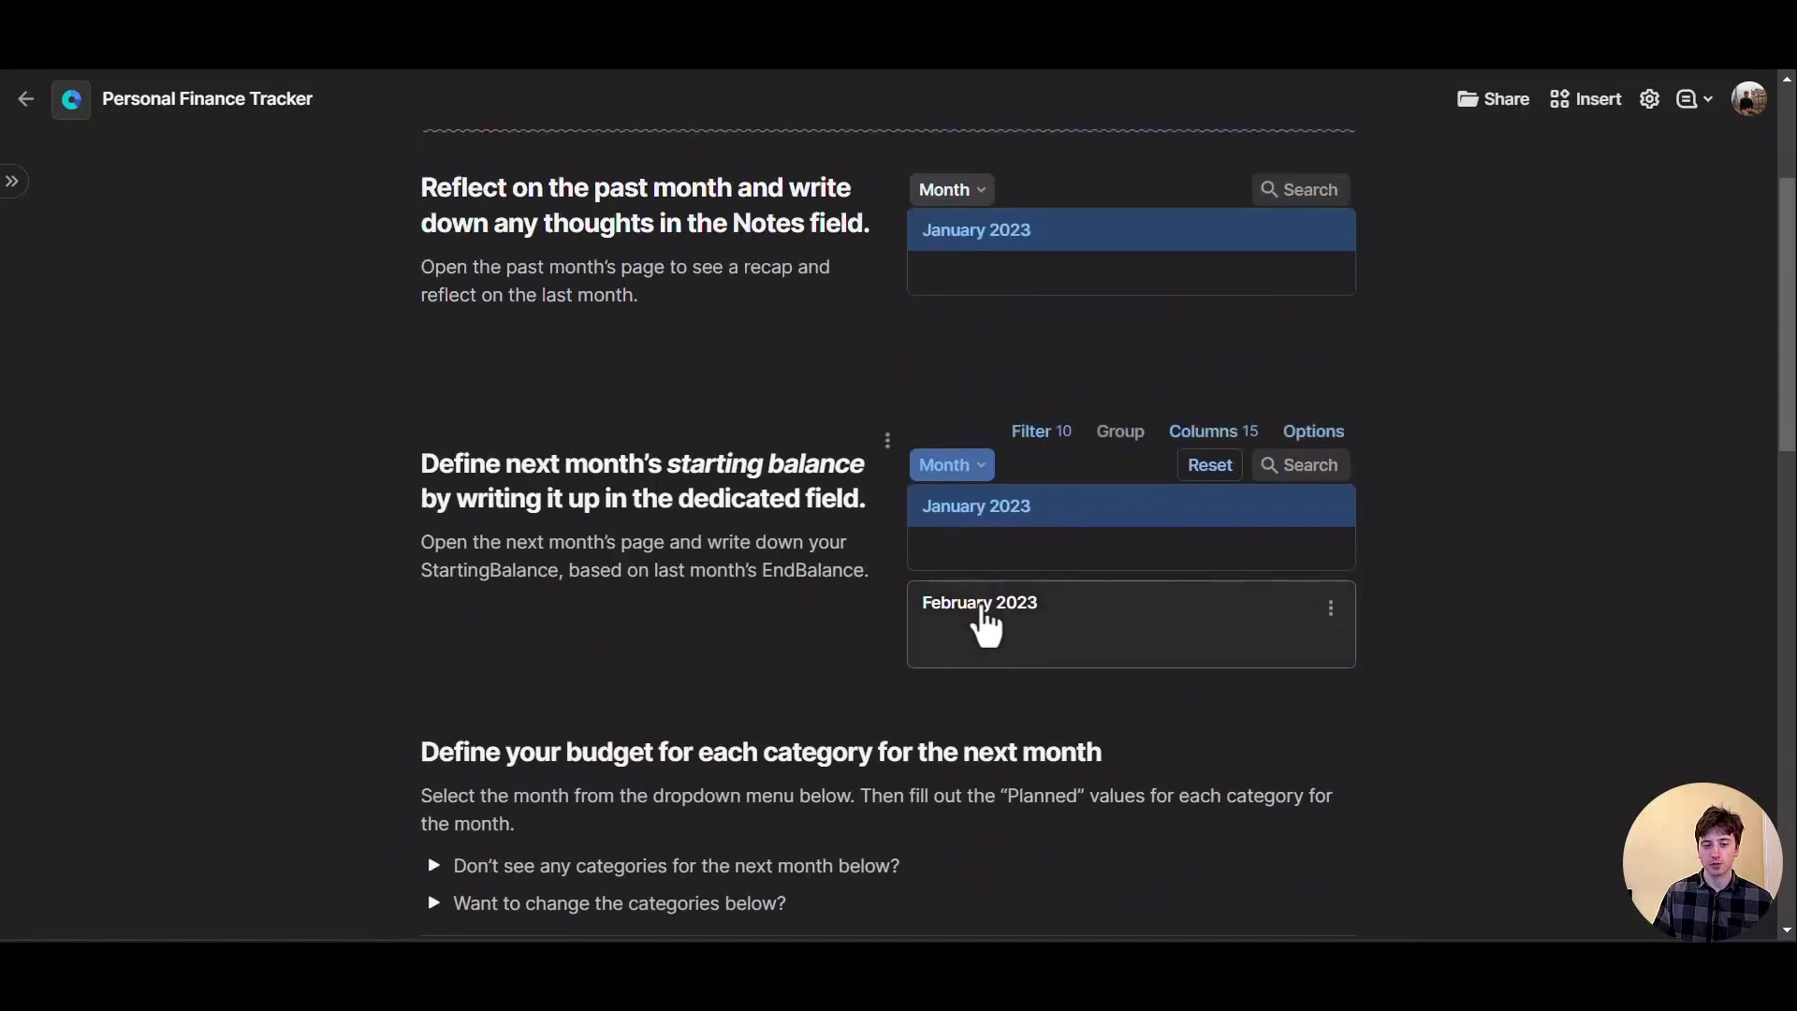
Open the Dashboard and scroll through January 2023's This Month's Overview figures
{"action": "mouse_move", "coordinate": [8, 221]}
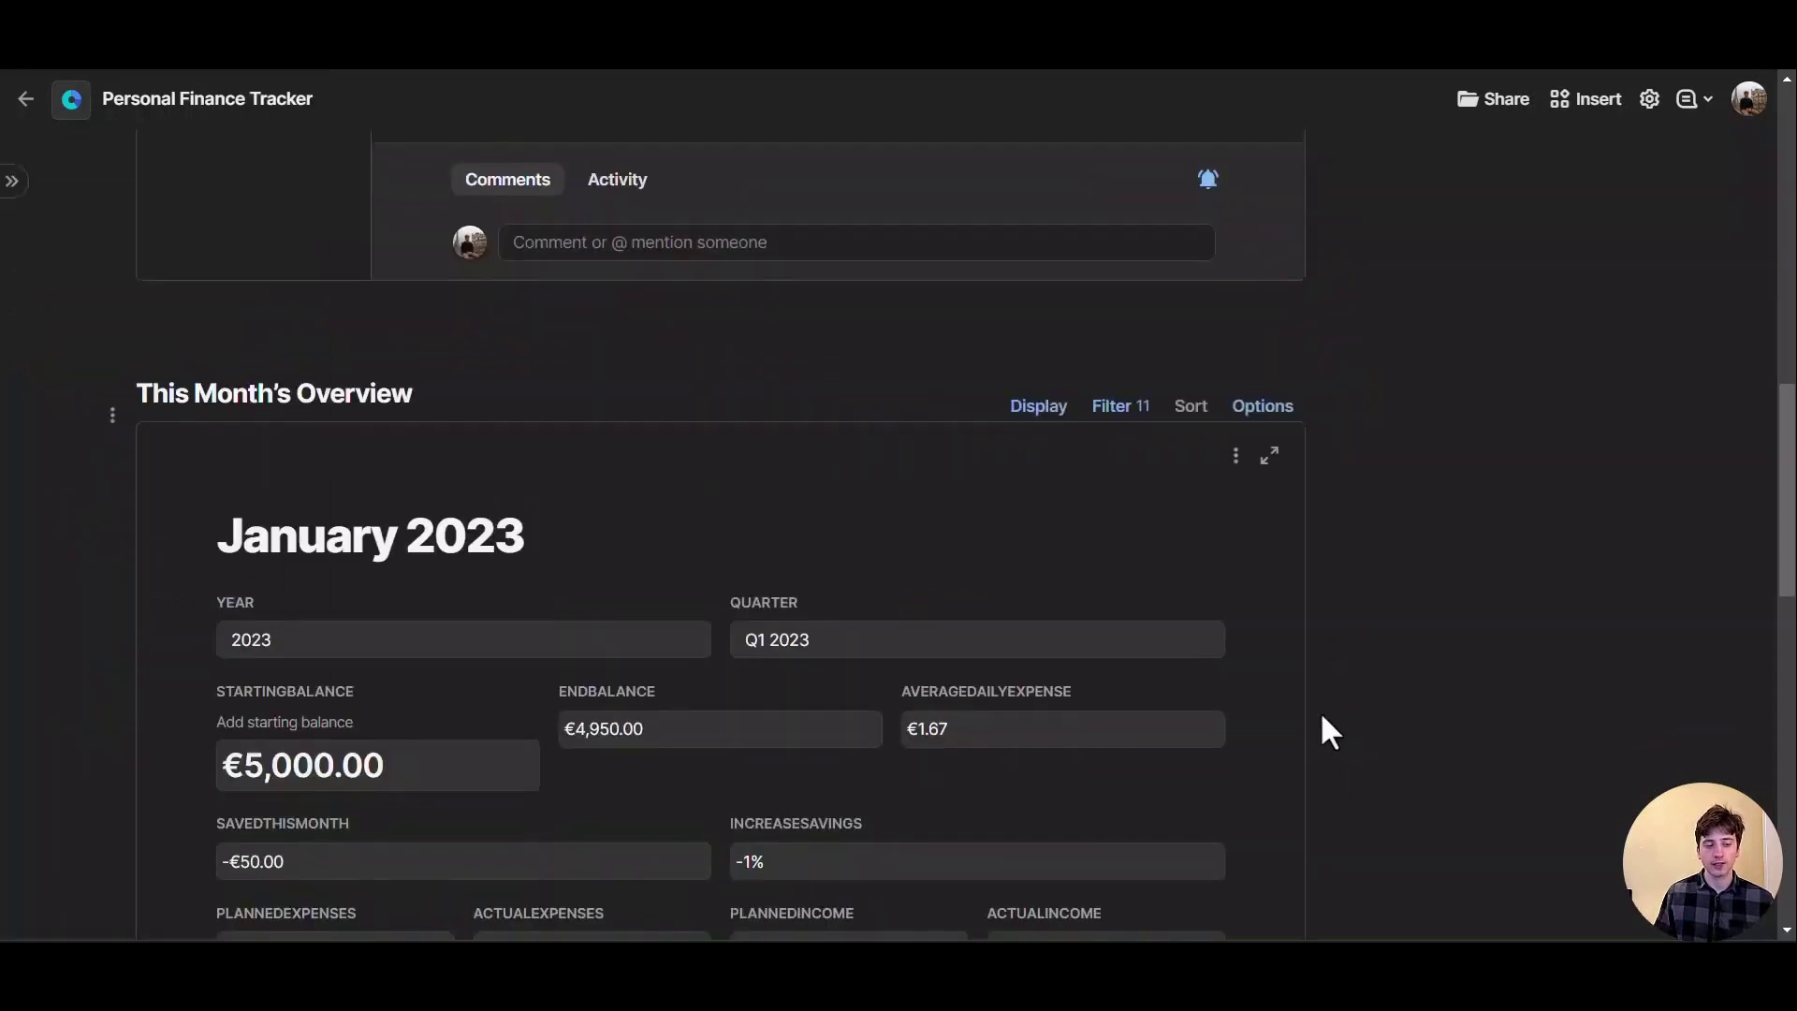
{"action": "scroll", "coordinate": [1321, 718], "scroll_direction": "down", "scroll_amount": 3}
{"action": "scroll", "coordinate": [749, 397], "scroll_direction": "down", "scroll_amount": 1}
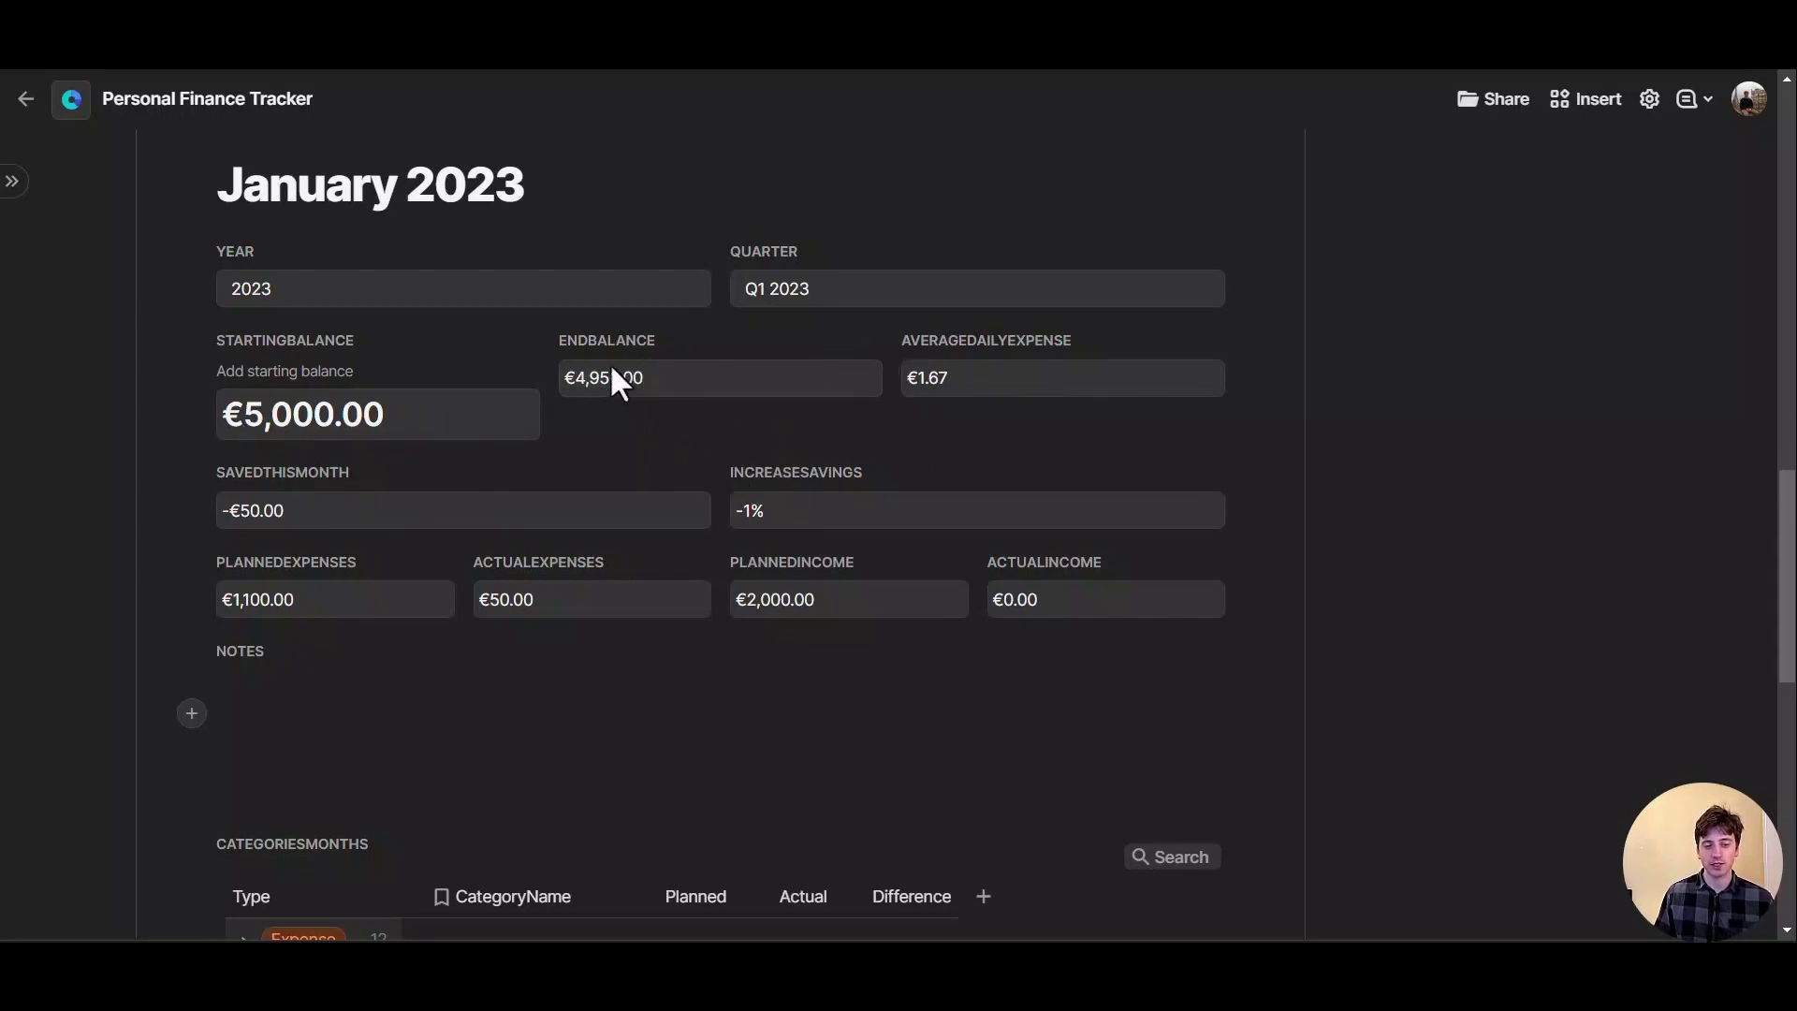
{"action": "scroll", "coordinate": [711, 524], "scroll_direction": "down", "scroll_amount": 1}
{"action": "scroll", "coordinate": [744, 585], "scroll_direction": "up", "scroll_amount": 9}
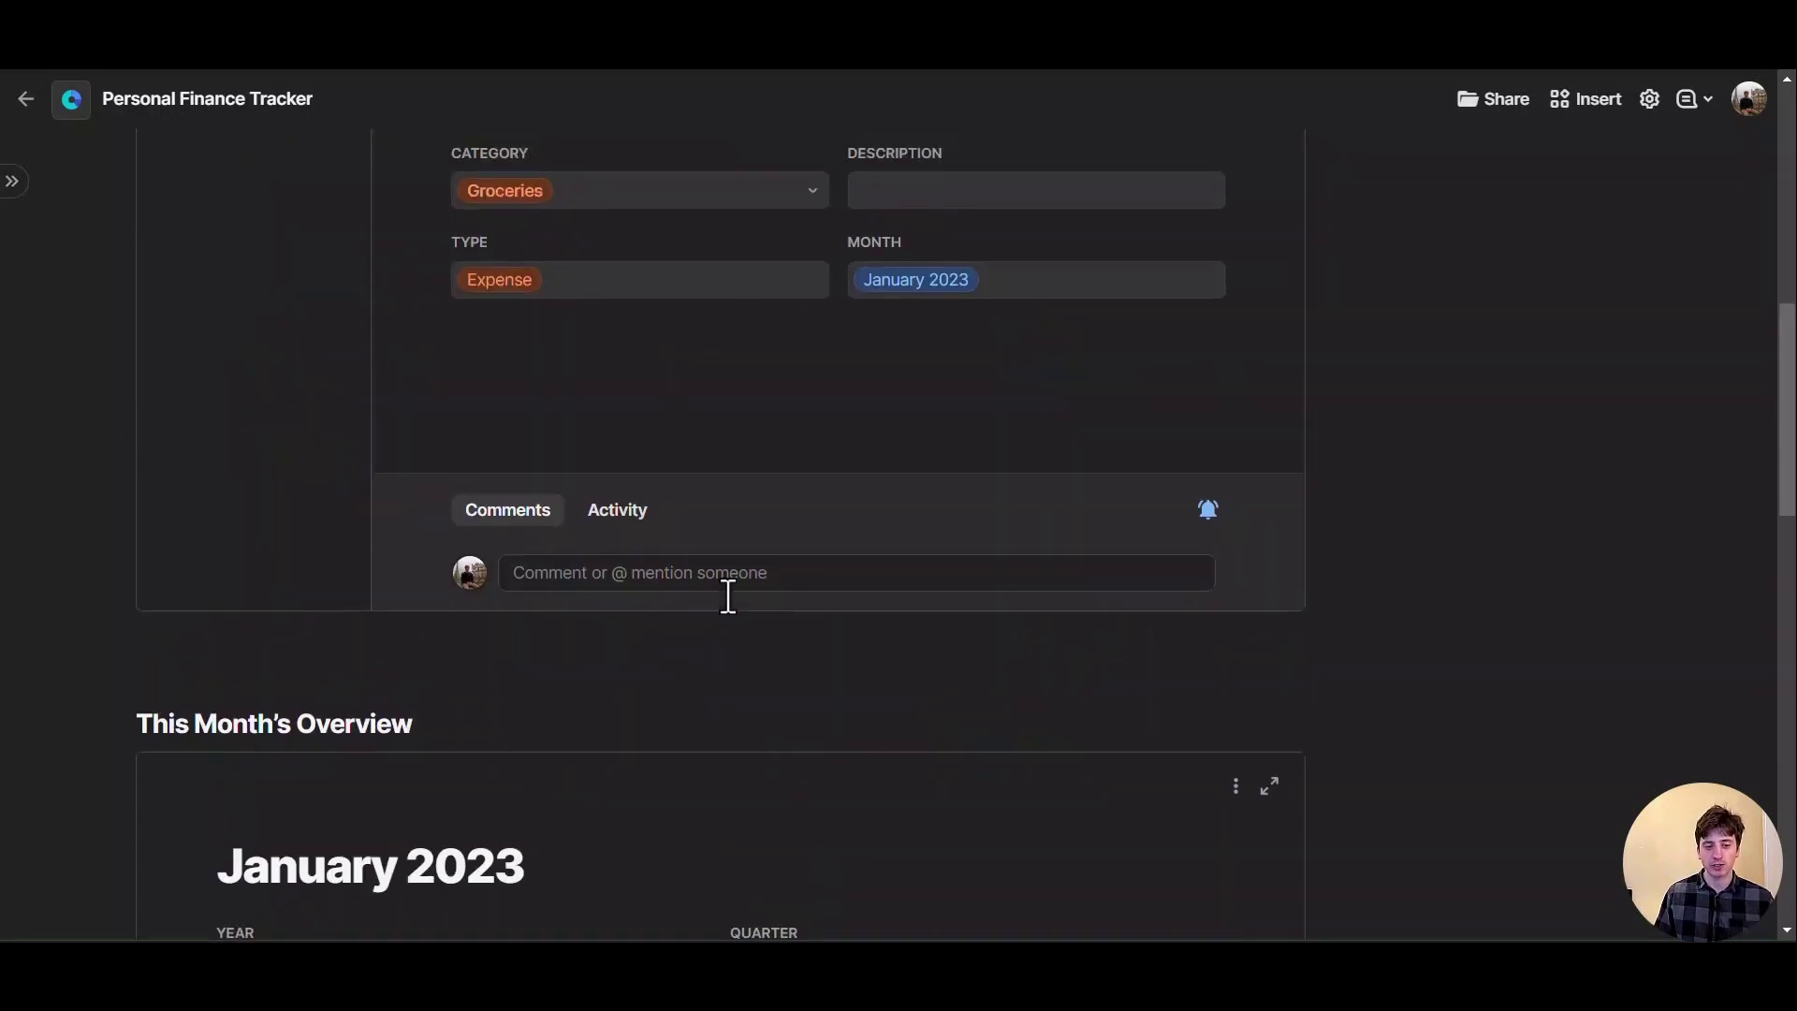
{"action": "scroll", "coordinate": [855, 406], "scroll_direction": "down", "scroll_amount": 7}
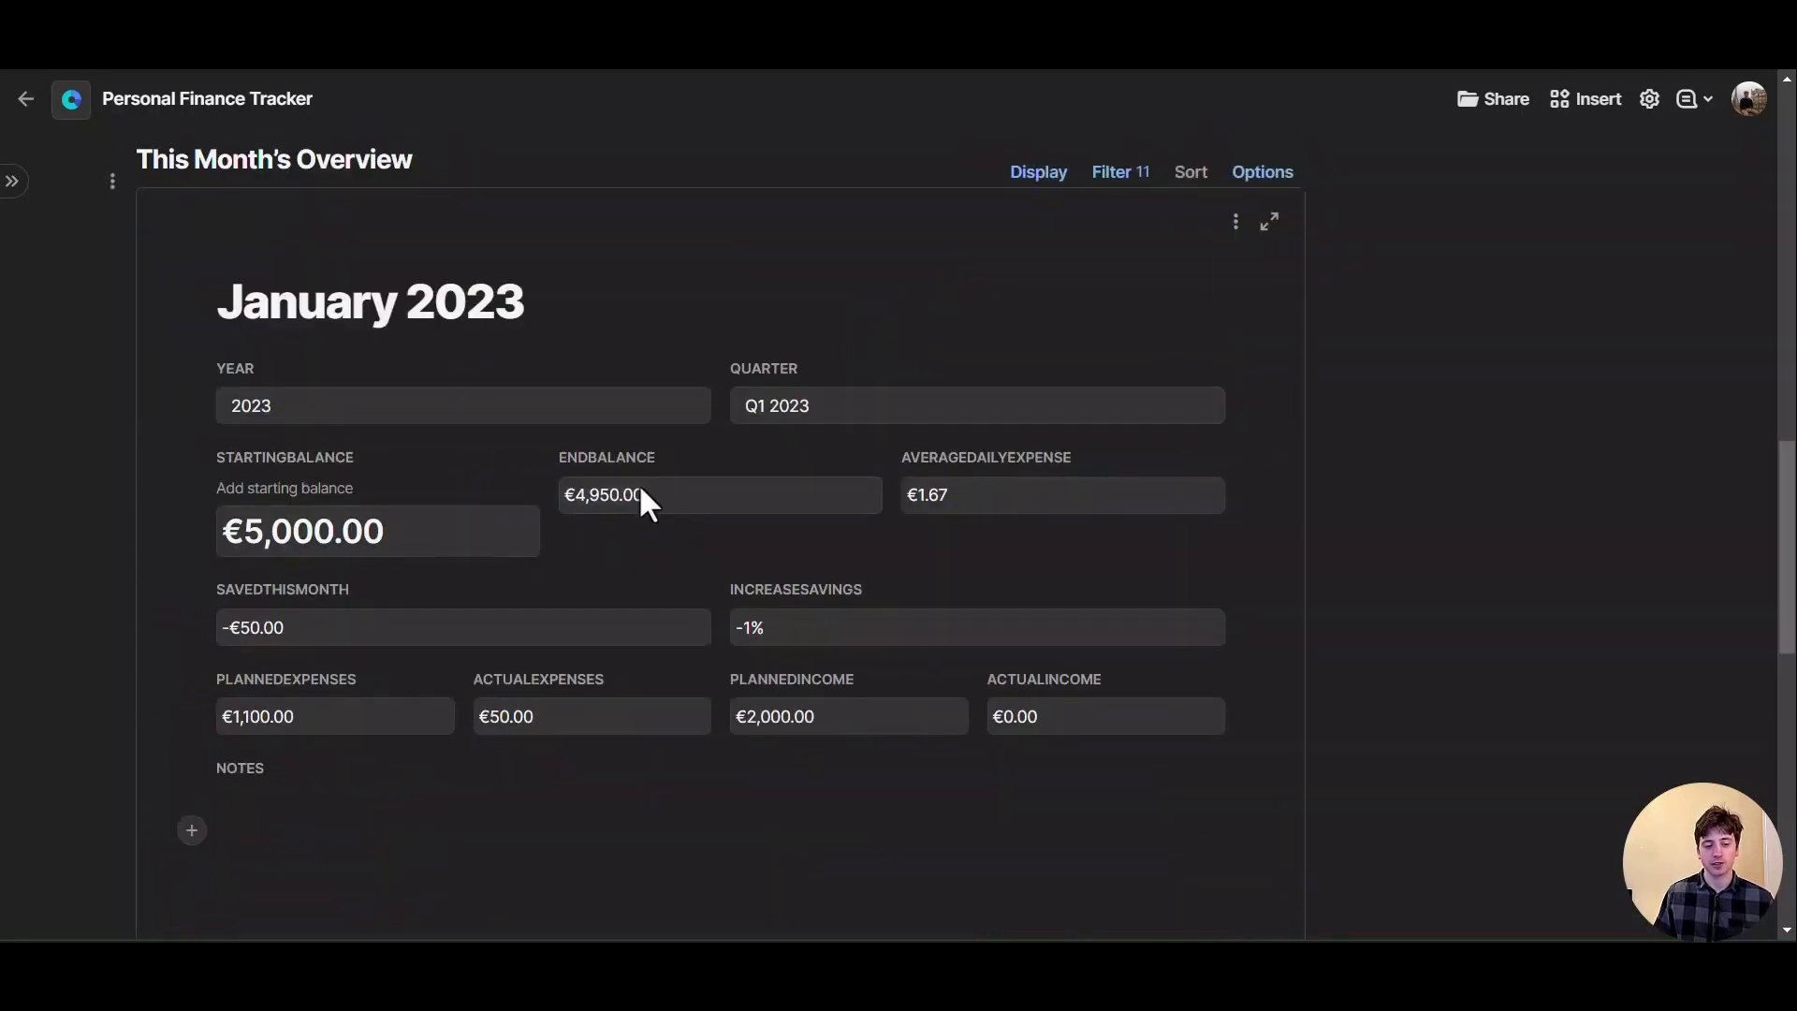
{"action": "scroll", "coordinate": [345, 610], "scroll_direction": "down", "scroll_amount": 2}
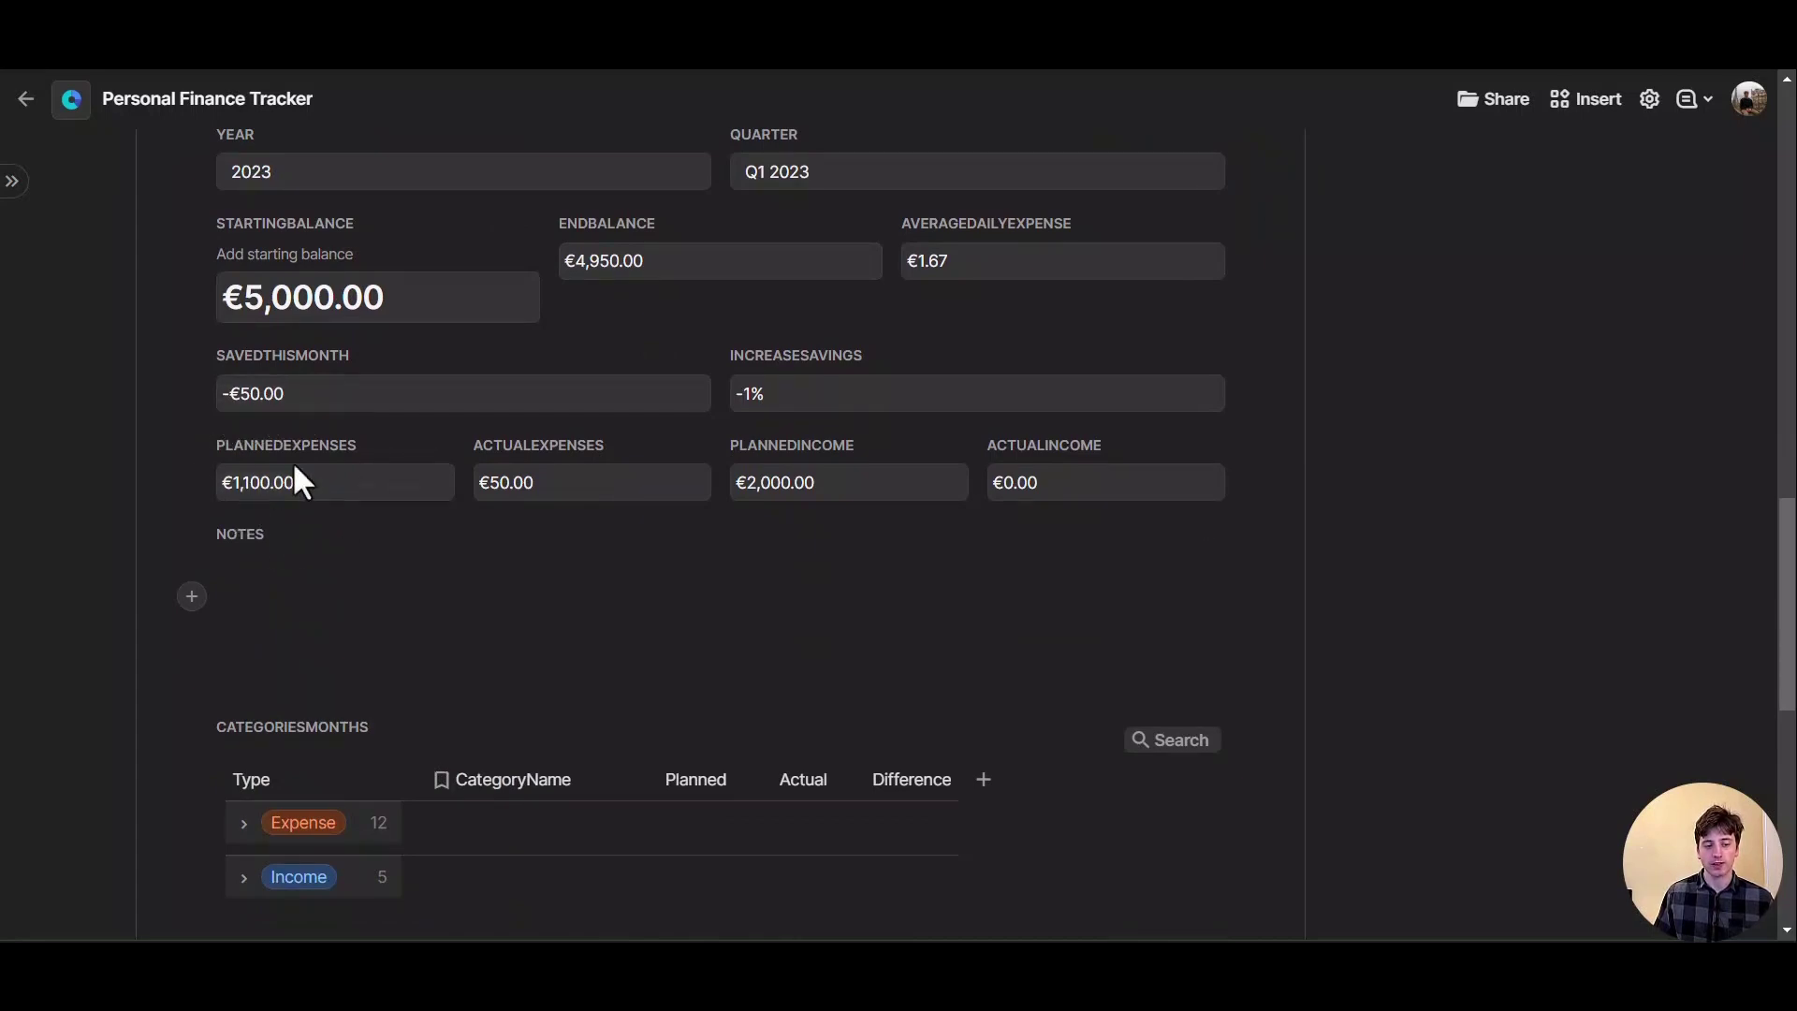
{"action": "scroll", "coordinate": [296, 475], "scroll_direction": "down", "scroll_amount": 2}
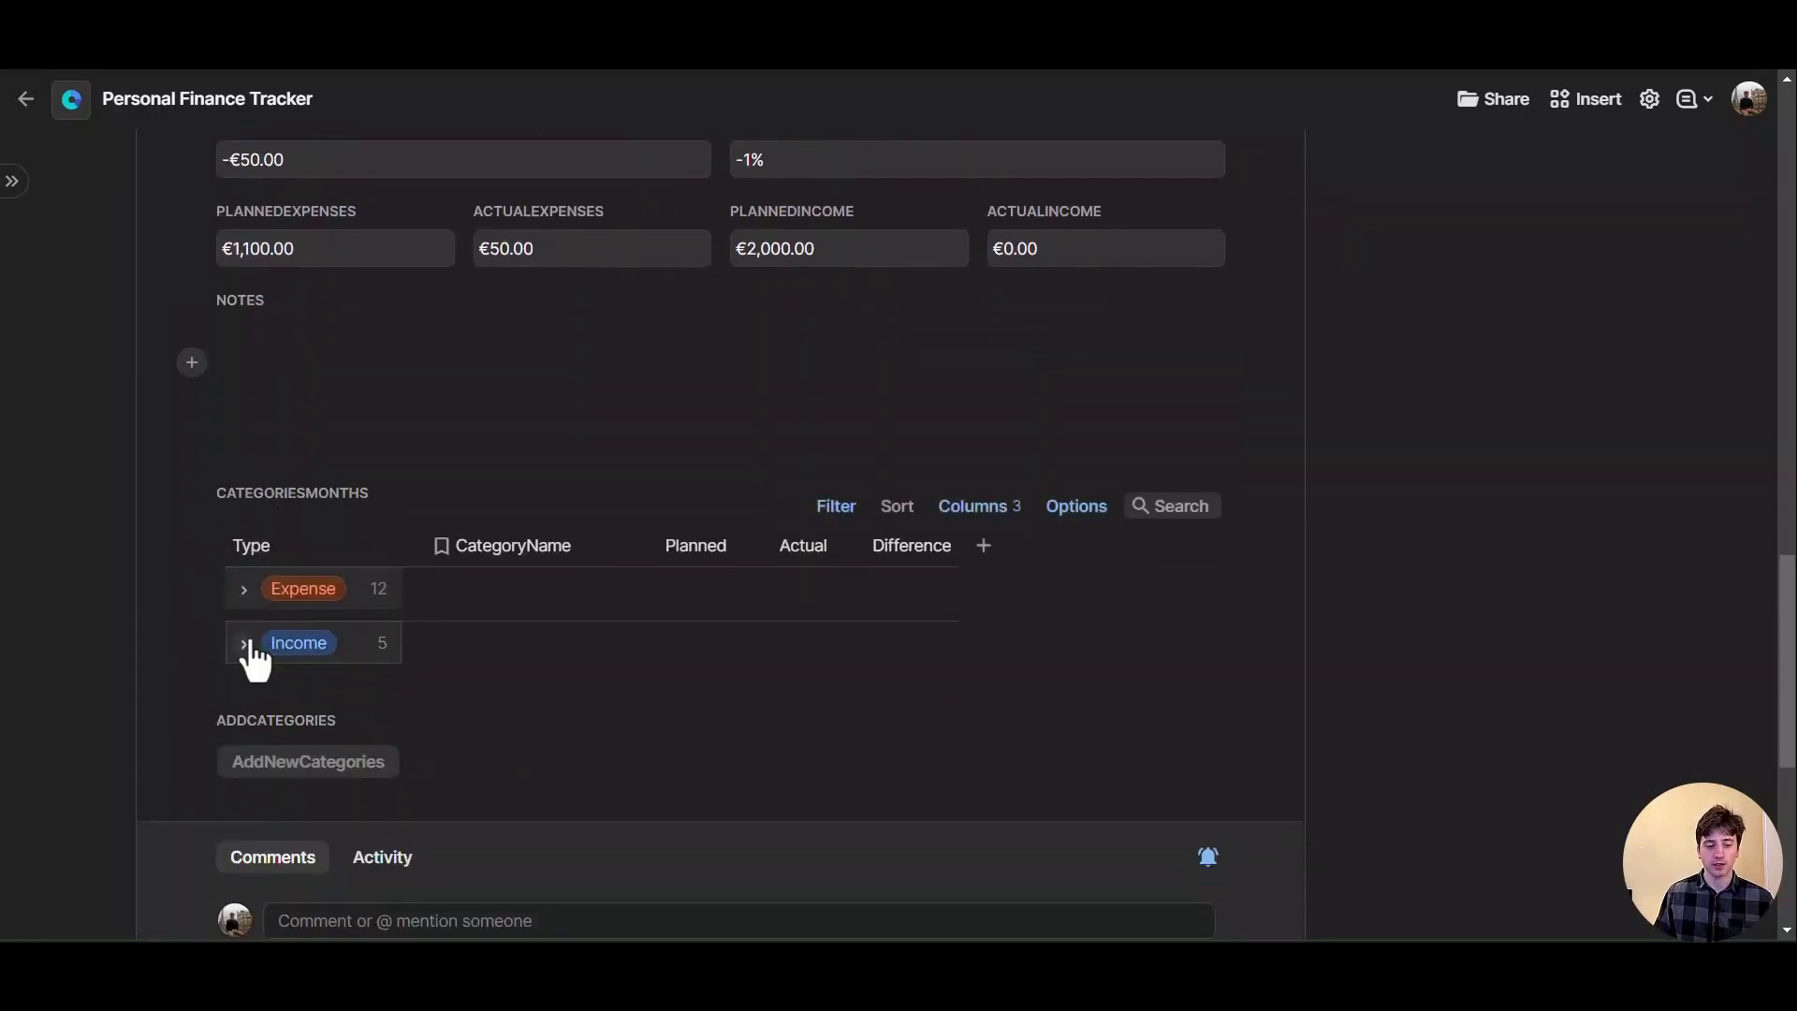
Expand the Income and Expense category groups, then collapse Expense and return to the top
{"action": "left_click", "coordinate": [245, 644]}
{"action": "scroll", "coordinate": [359, 650], "scroll_direction": "down", "scroll_amount": 1}
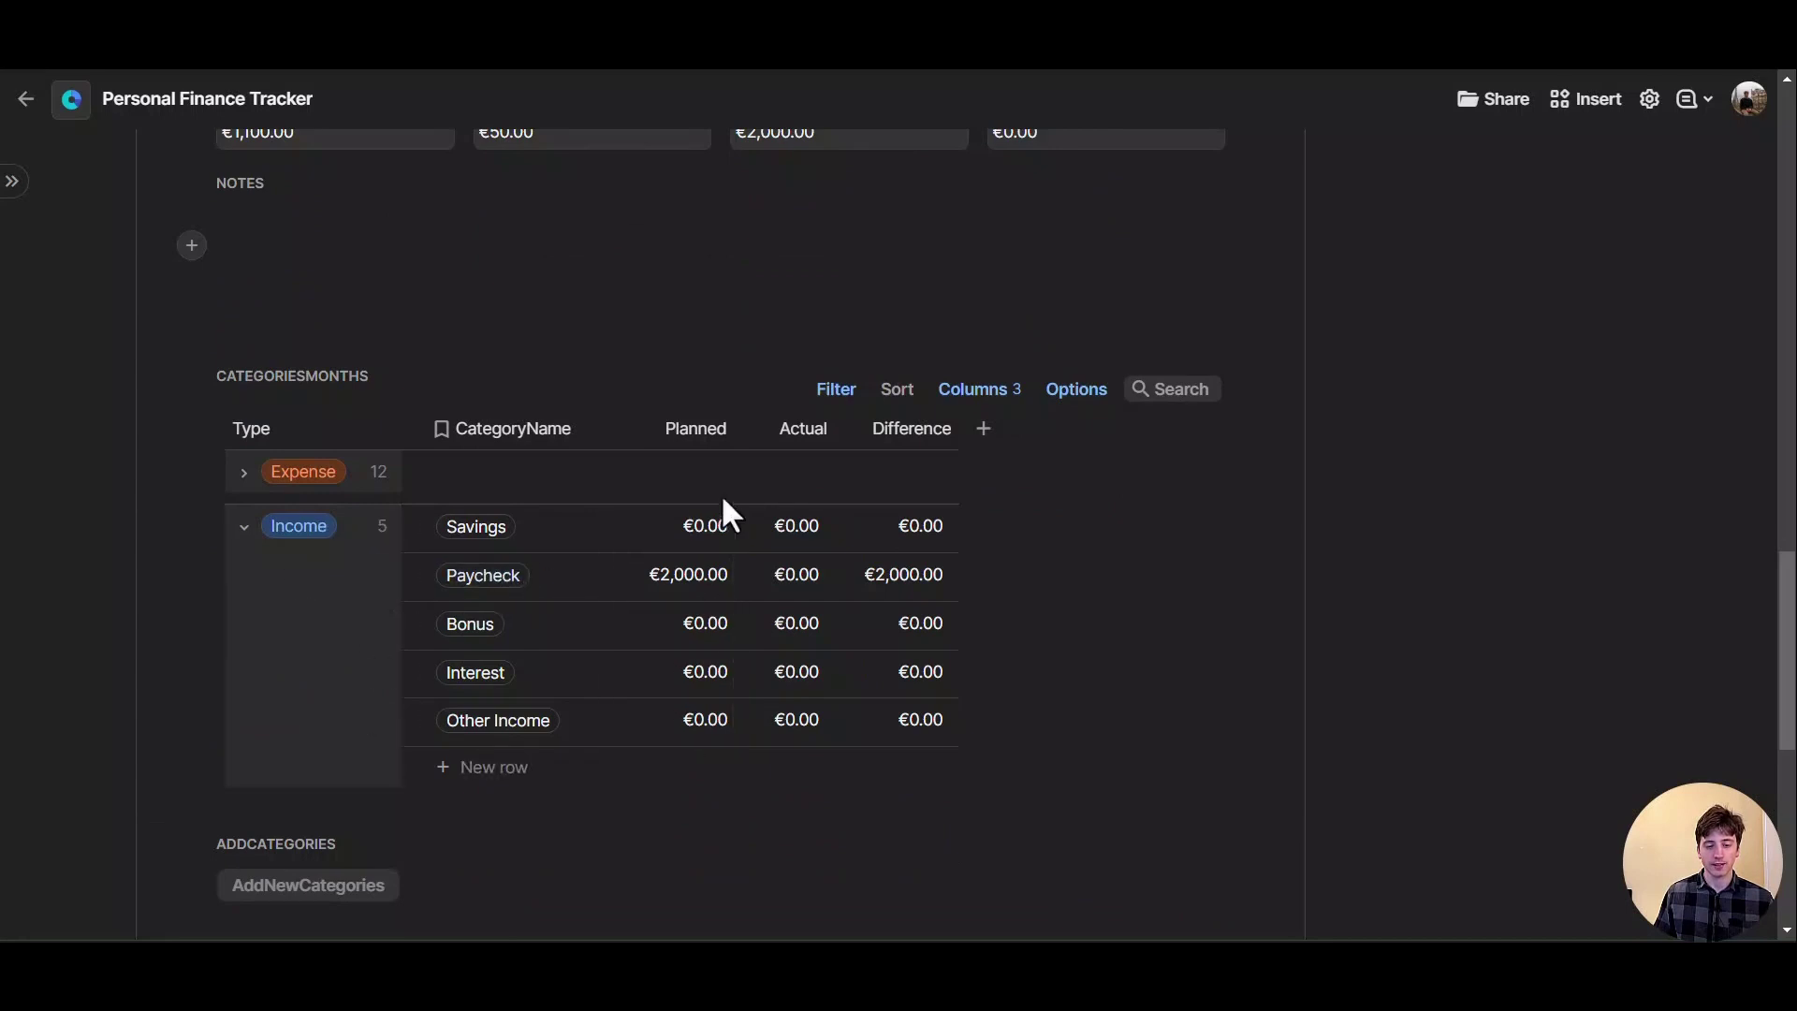
{"action": "left_click", "coordinate": [243, 473]}
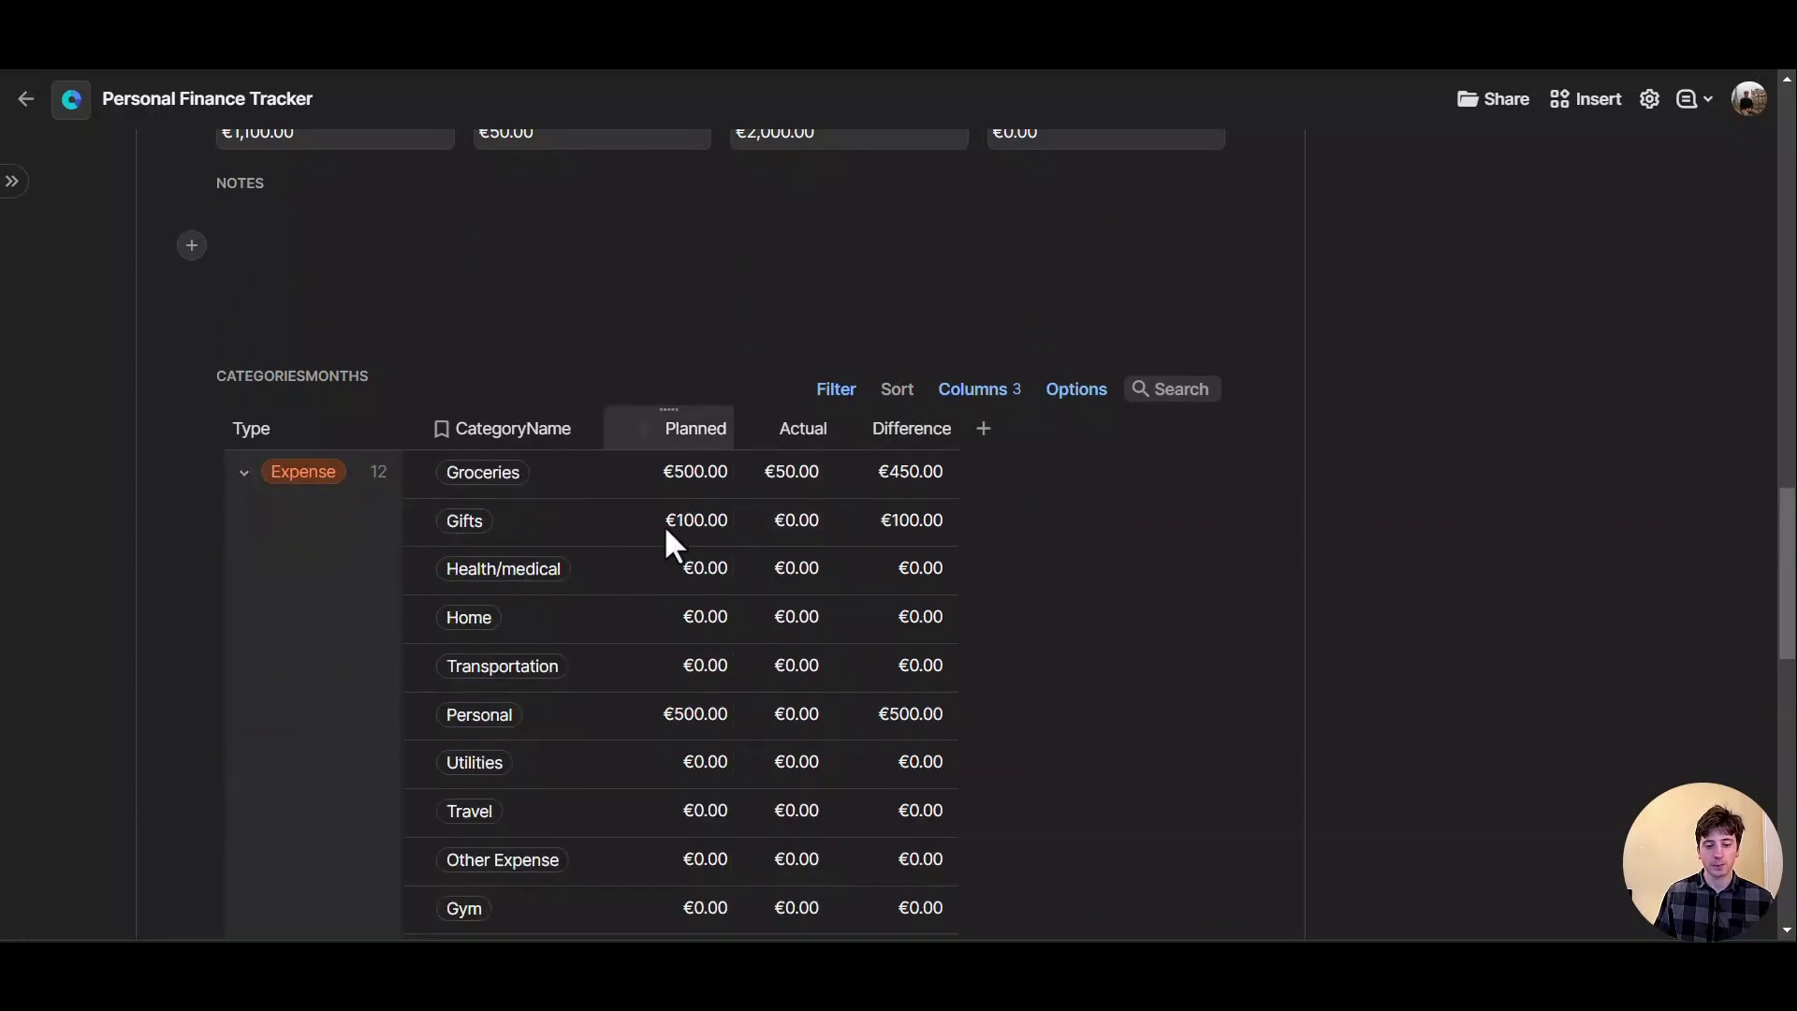
{"action": "scroll", "coordinate": [790, 689], "scroll_direction": "down", "scroll_amount": 1}
{"action": "scroll", "coordinate": [790, 690], "scroll_direction": "up", "scroll_amount": 1}
{"action": "left_click", "coordinate": [243, 472]}
{"action": "scroll", "coordinate": [402, 605], "scroll_direction": "up", "scroll_amount": 20}
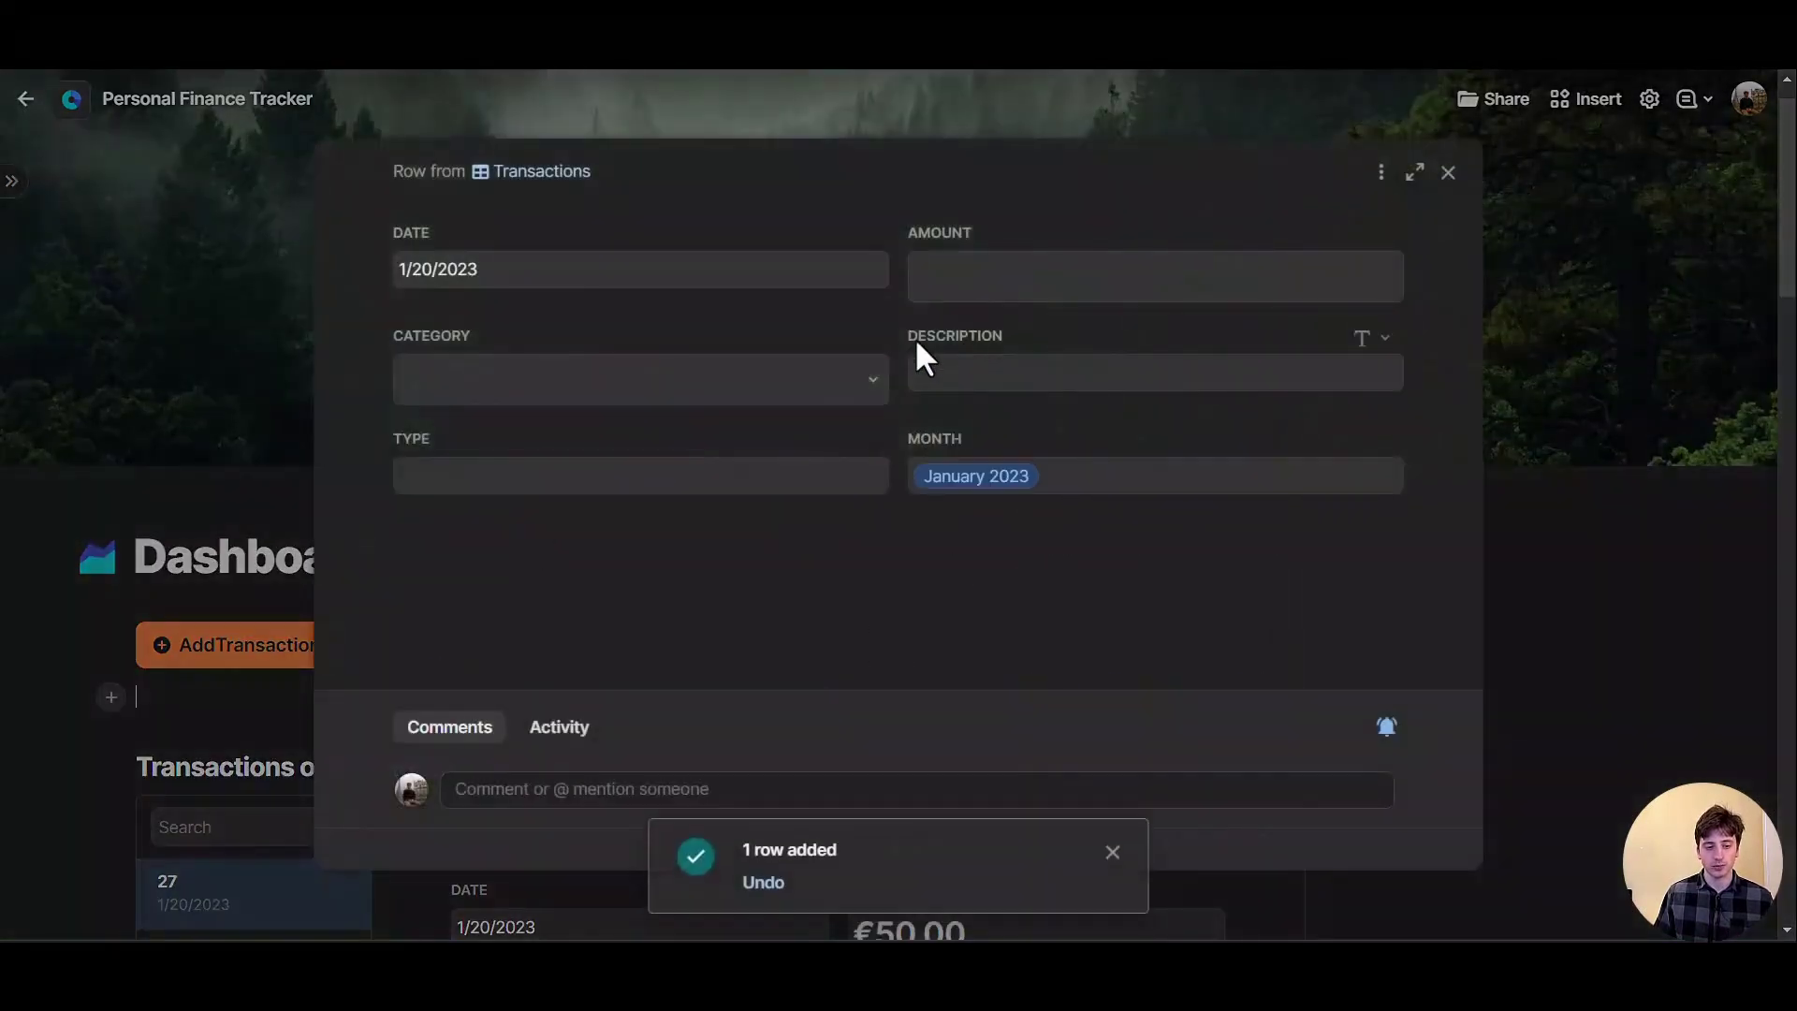
Log the 1/20/2023 transaction as €2,500.00 Paycheck income and check January's €7,450.00 end balance
{"action": "type", "text": "pay"}
{"action": "key", "text": "Return"}
{"action": "key", "text": "Escape"}
{"action": "scroll", "coordinate": [936, 748], "scroll_direction": "down", "scroll_amount": 5}
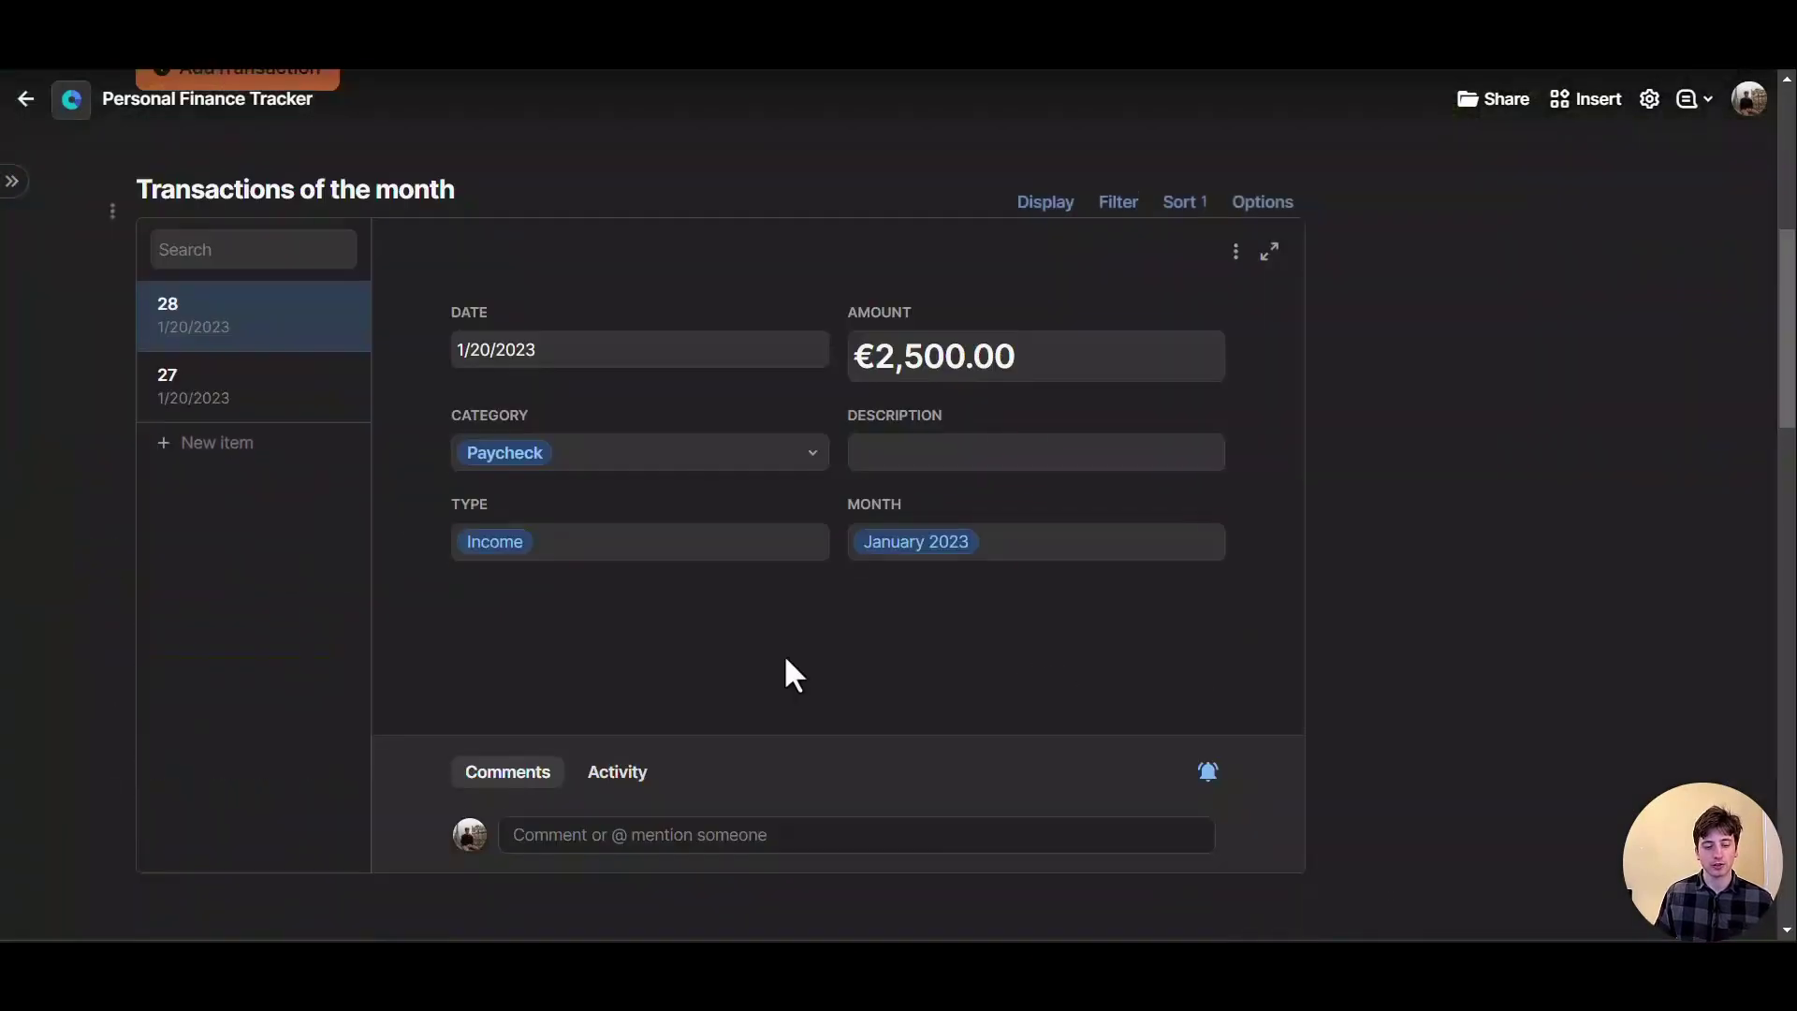
{"action": "scroll", "coordinate": [794, 674], "scroll_direction": "down", "scroll_amount": 9}
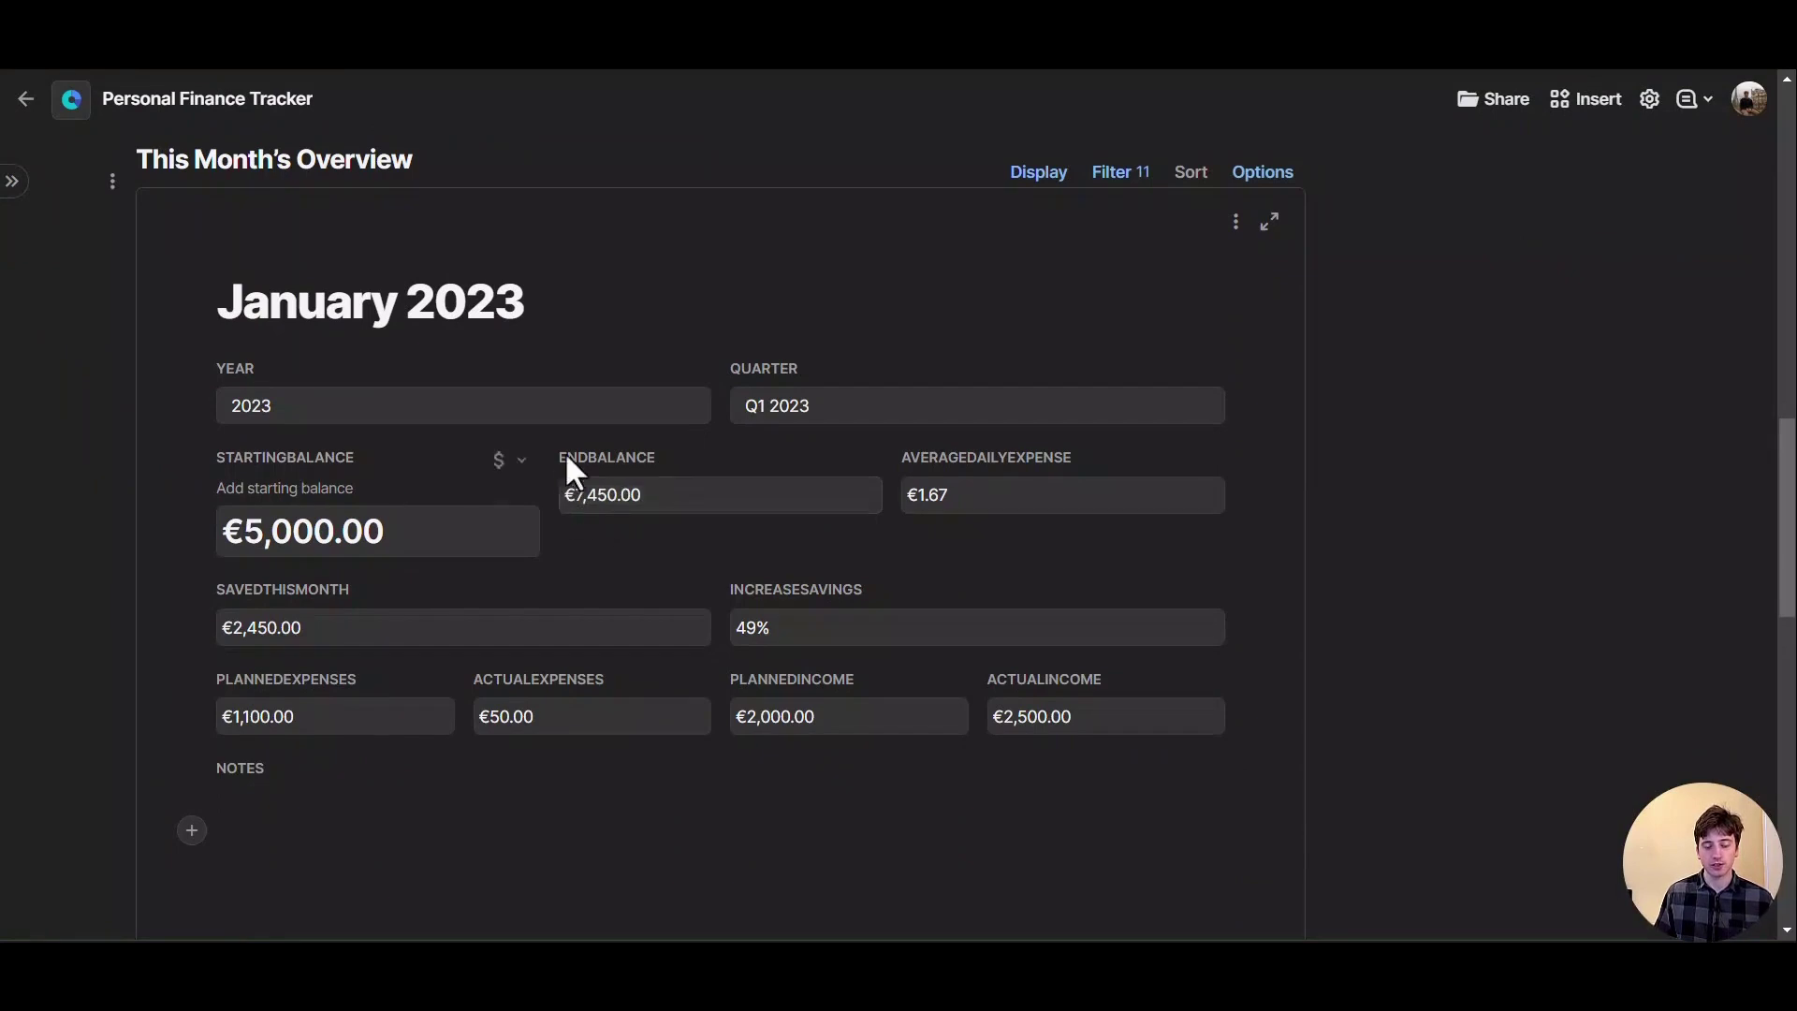
{"action": "scroll", "coordinate": [198, 548], "scroll_direction": "down", "scroll_amount": 1}
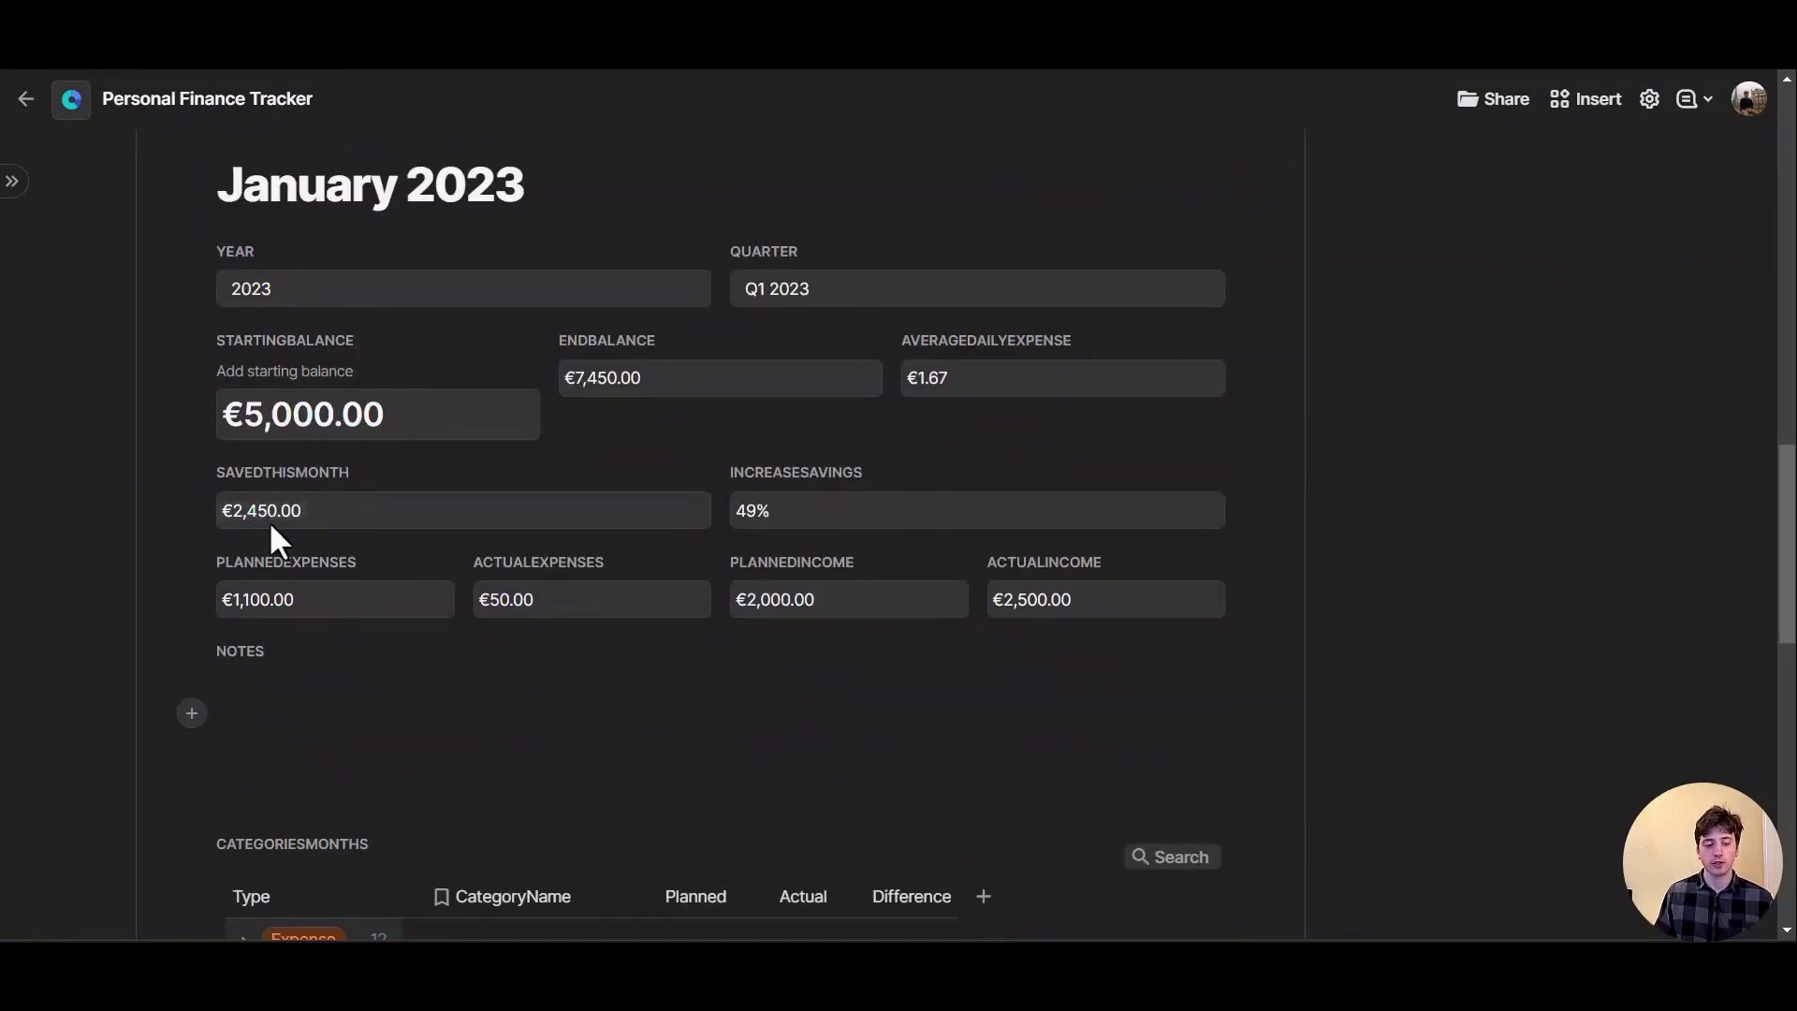
{"action": "scroll", "coordinate": [786, 505], "scroll_direction": "down", "scroll_amount": 1}
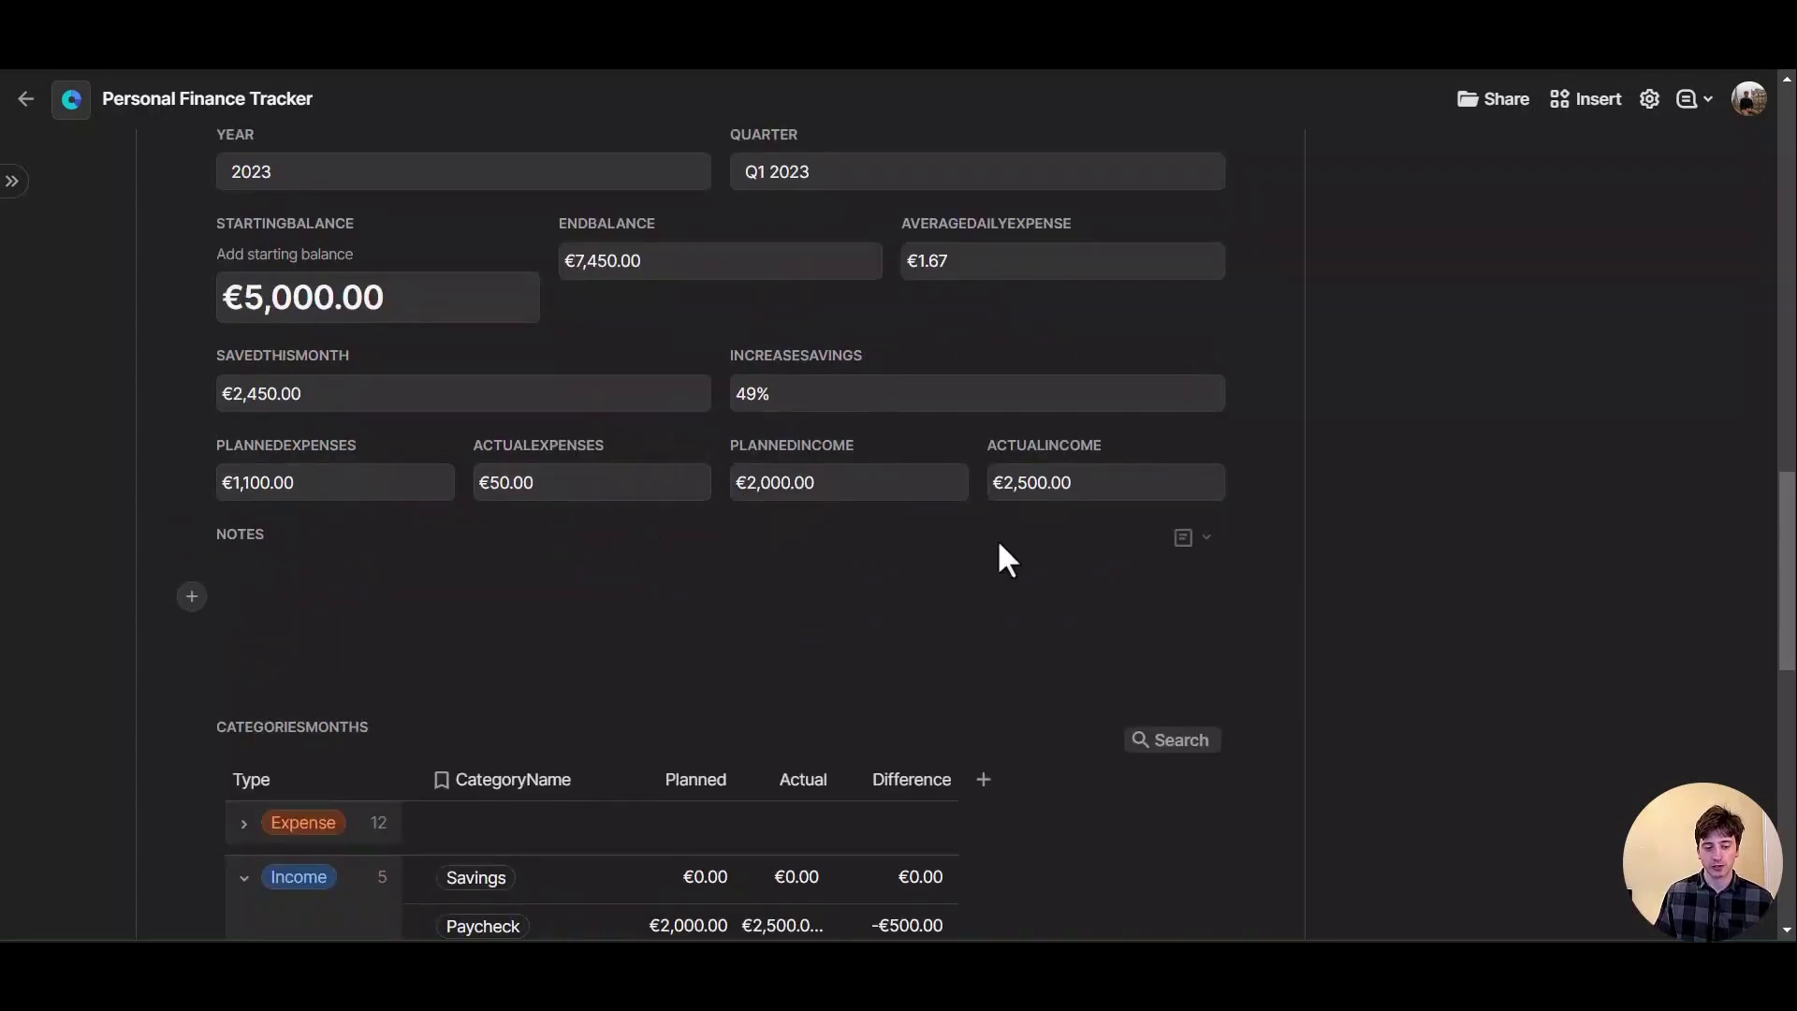
{"action": "scroll", "coordinate": [554, 553], "scroll_direction": "up", "scroll_amount": 2}
Go back to Monthly Budgeting and open January 2023's record, clicking into Notes before closing it
{"action": "mouse_move", "coordinate": [120, 361]}
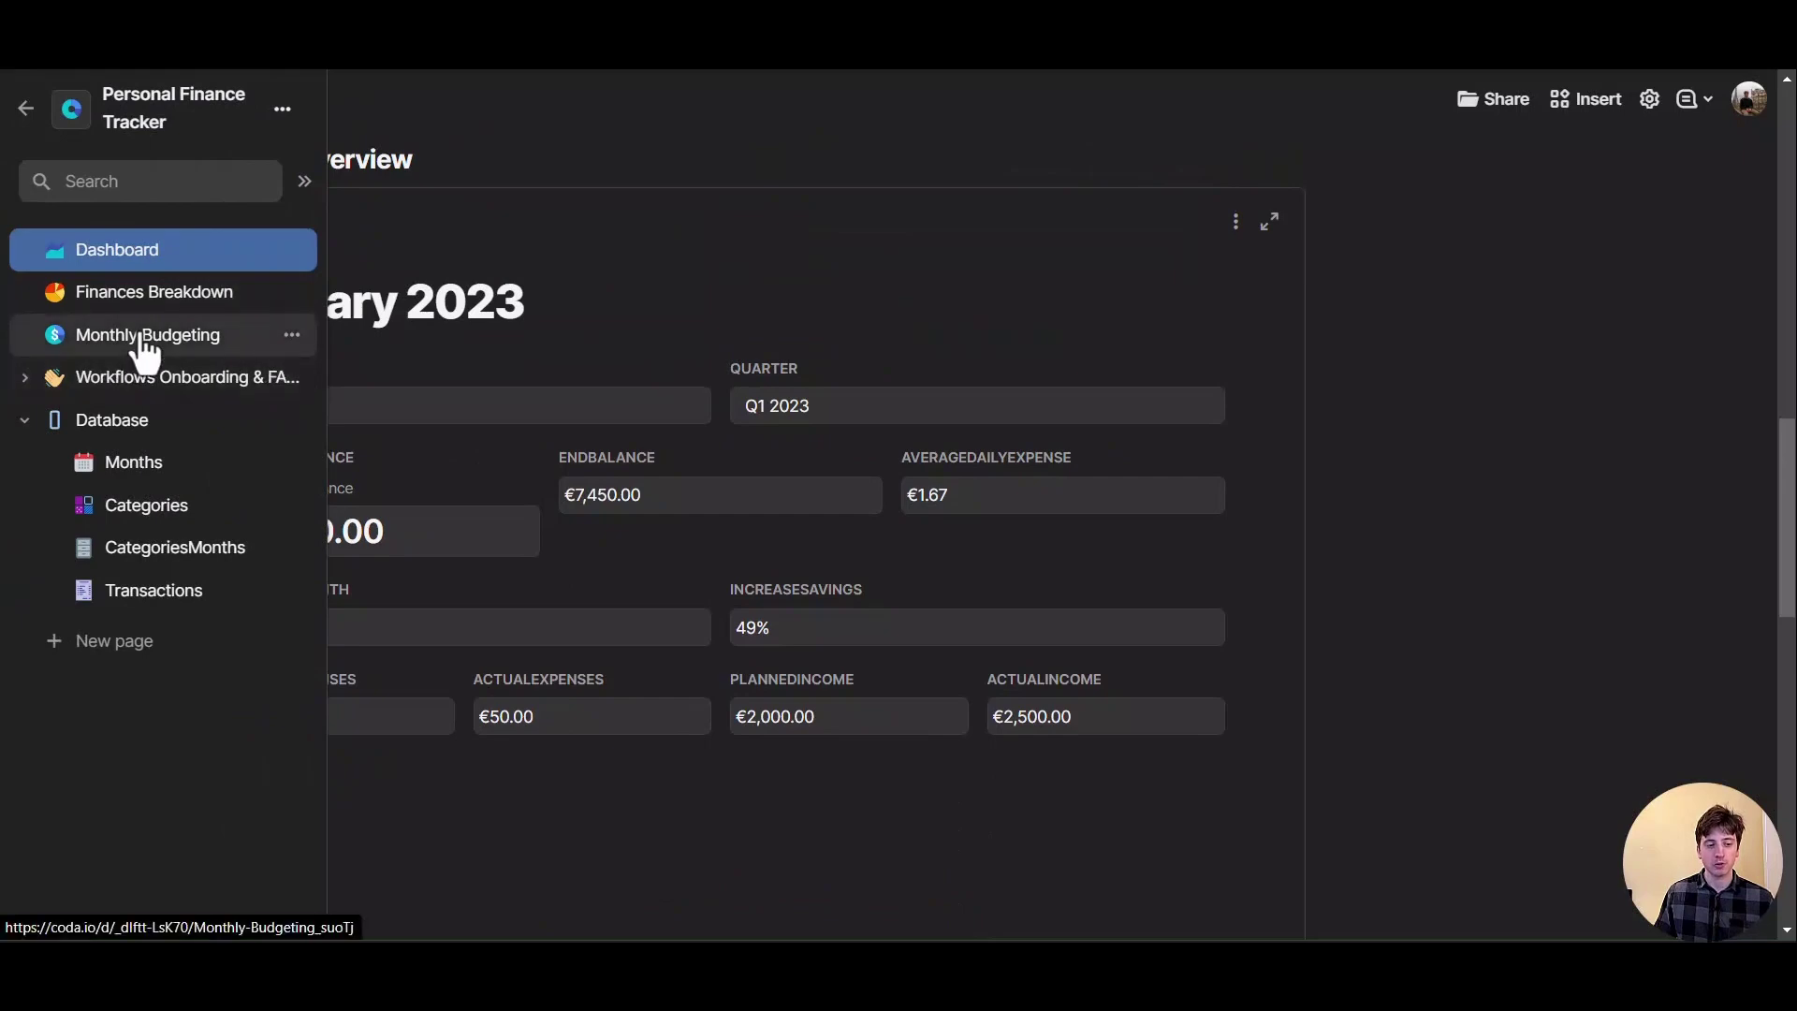
{"action": "left_click", "coordinate": [149, 342]}
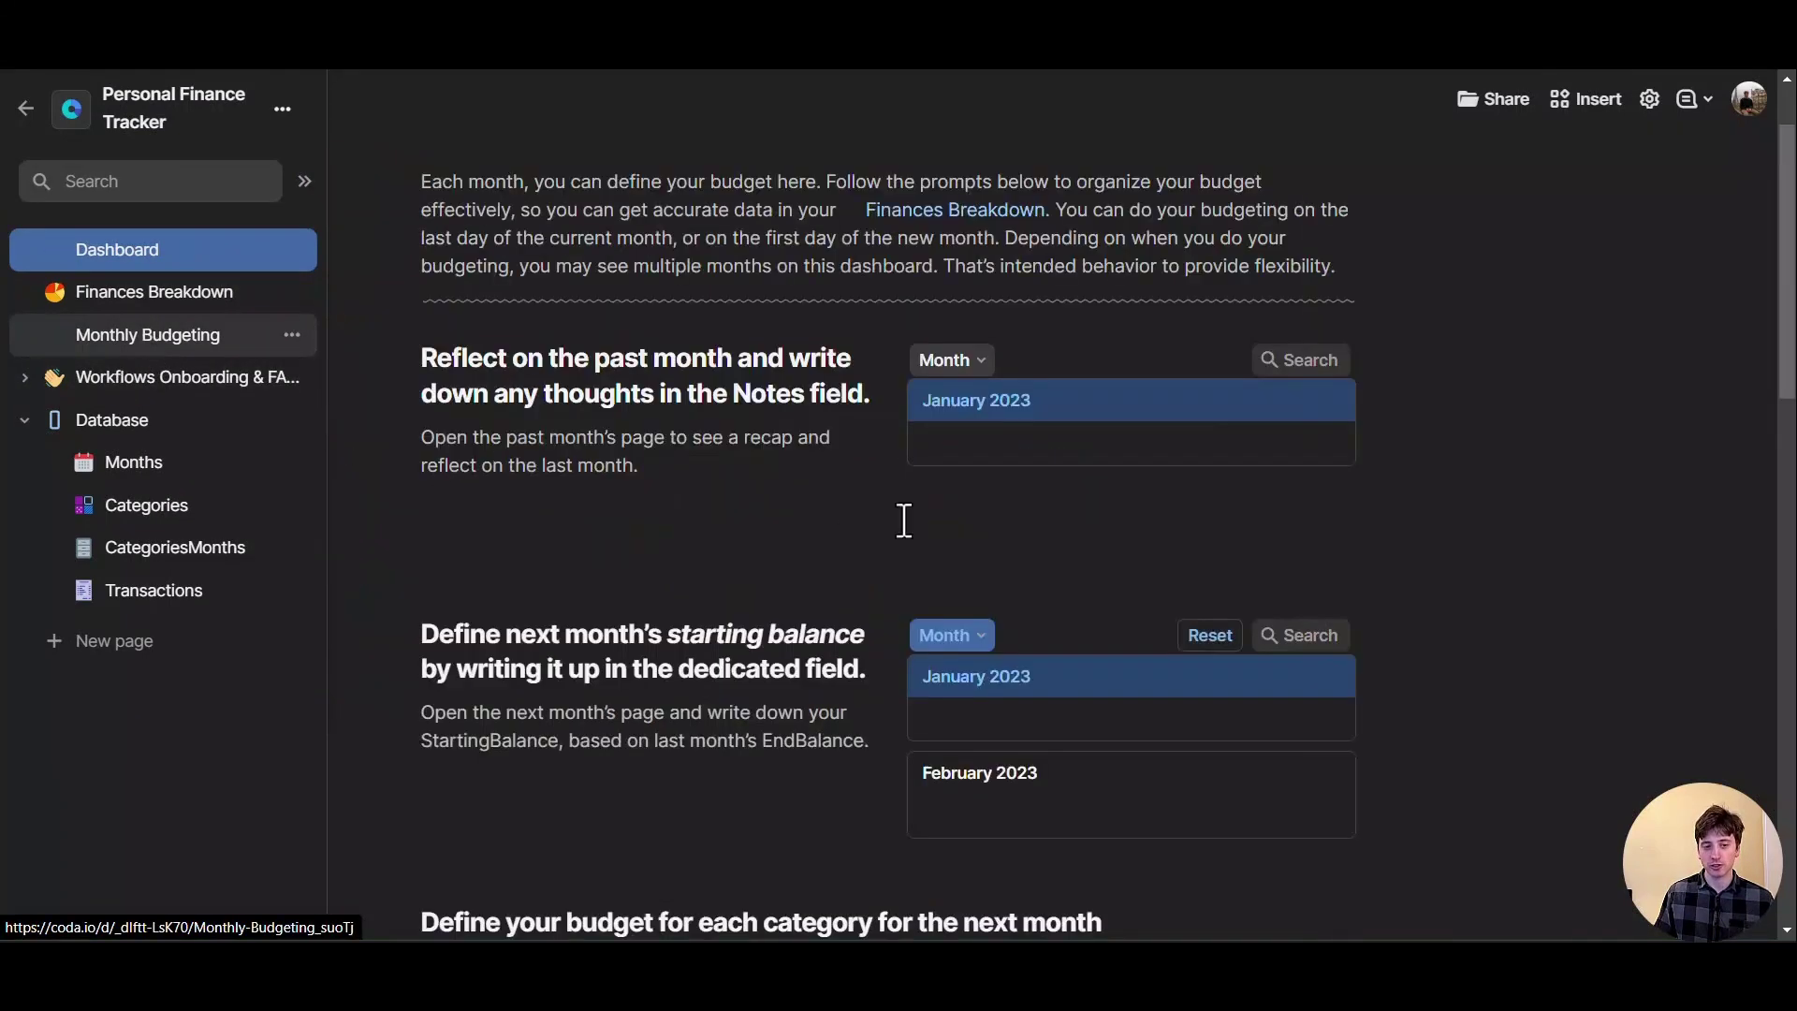
{"action": "left_click", "coordinate": [1165, 412]}
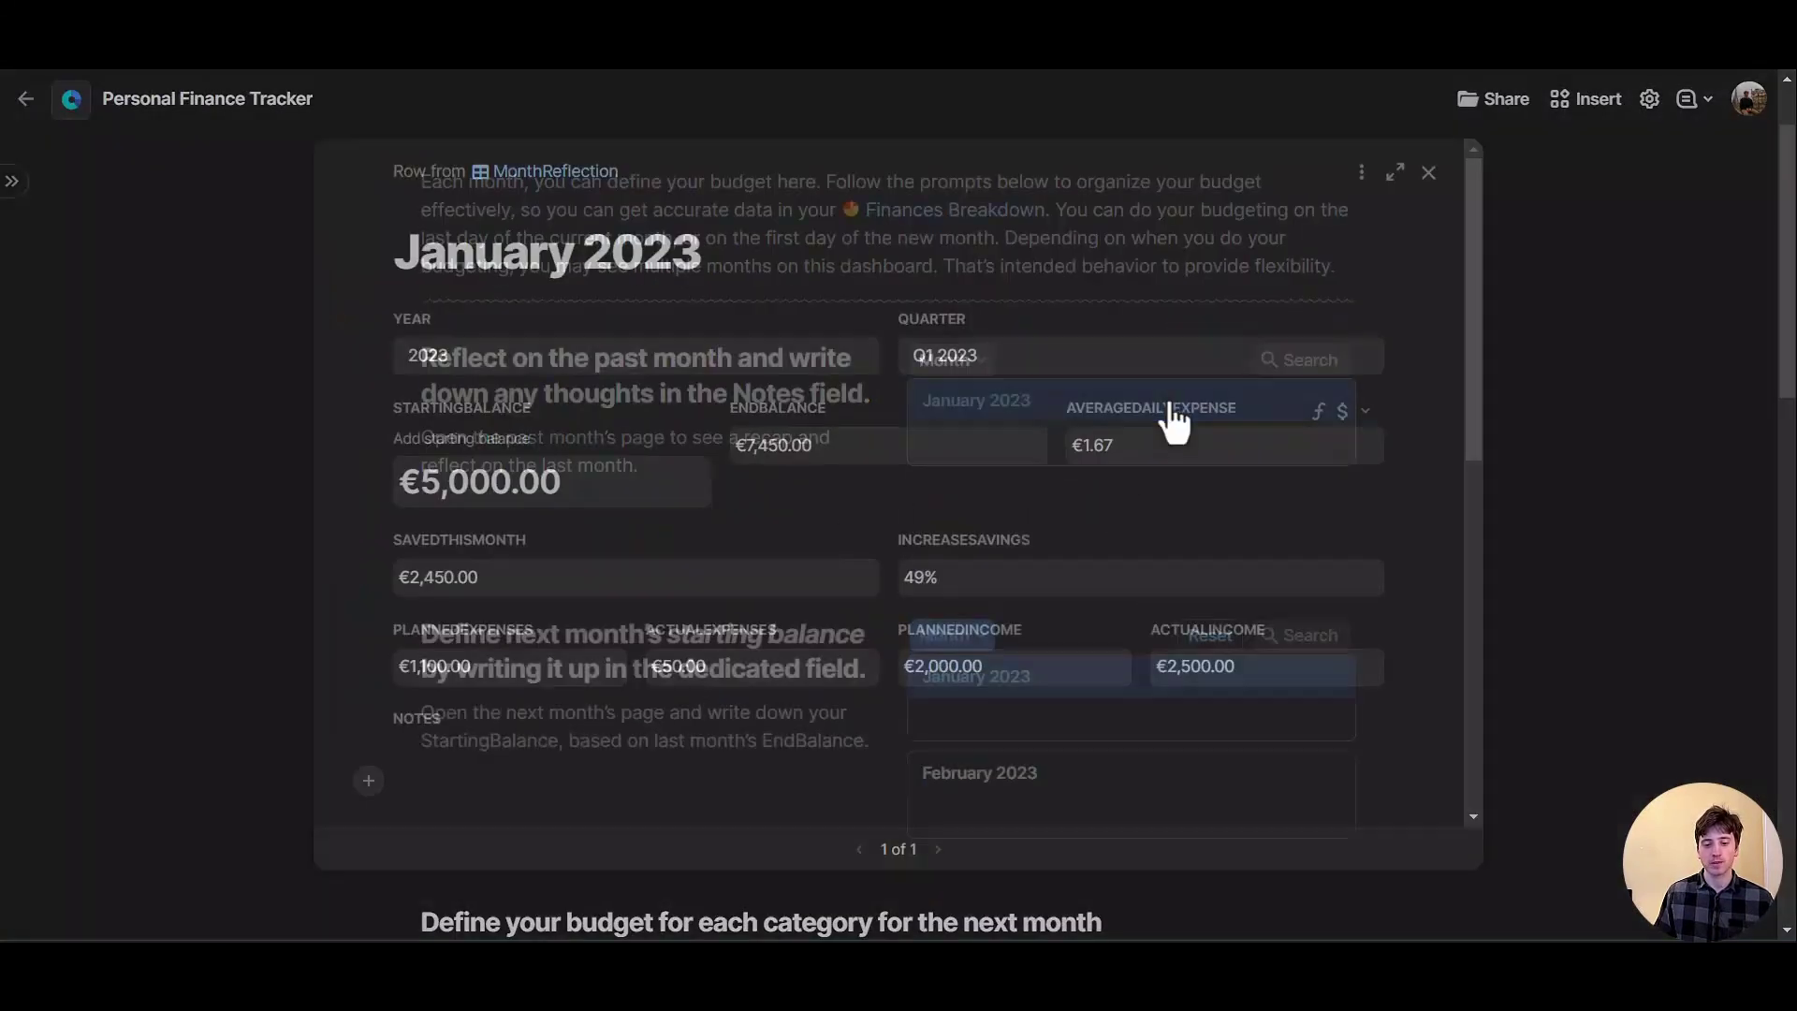
{"action": "scroll", "coordinate": [561, 524], "scroll_direction": "down", "scroll_amount": 1}
{"action": "scroll", "coordinate": [494, 584], "scroll_direction": "down", "scroll_amount": 1}
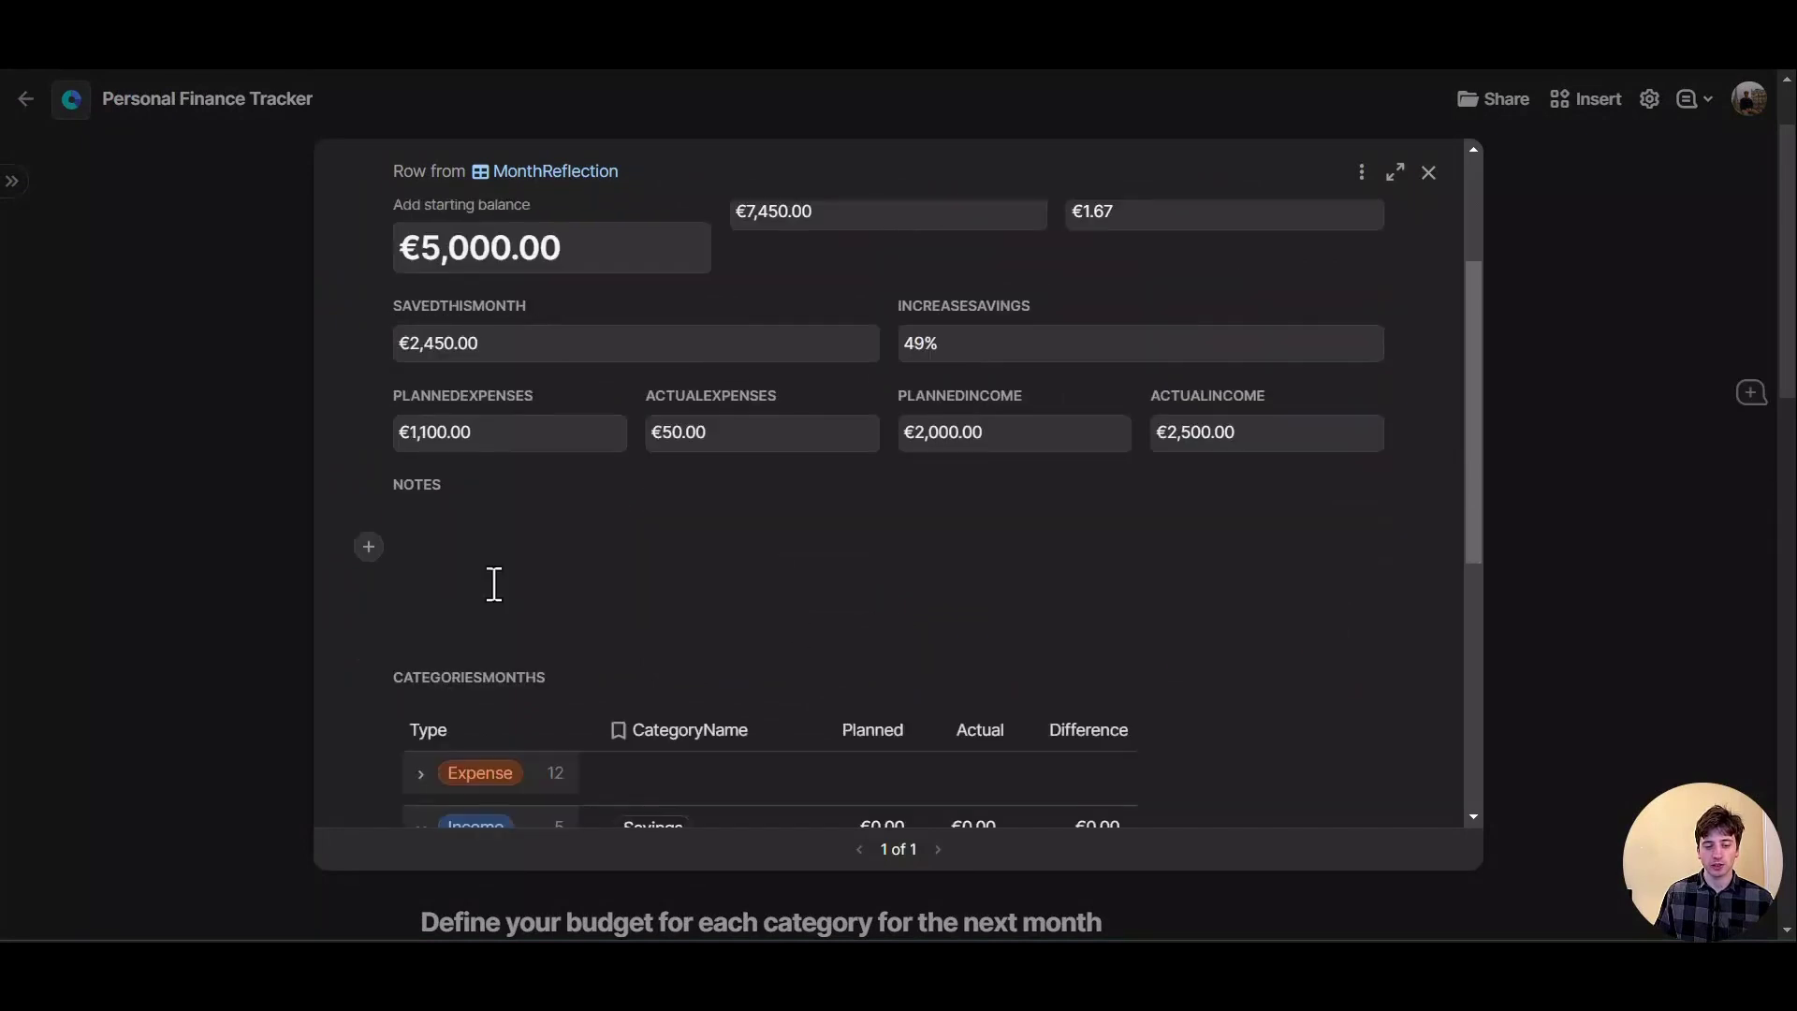
{"action": "left_click", "coordinate": [513, 557]}
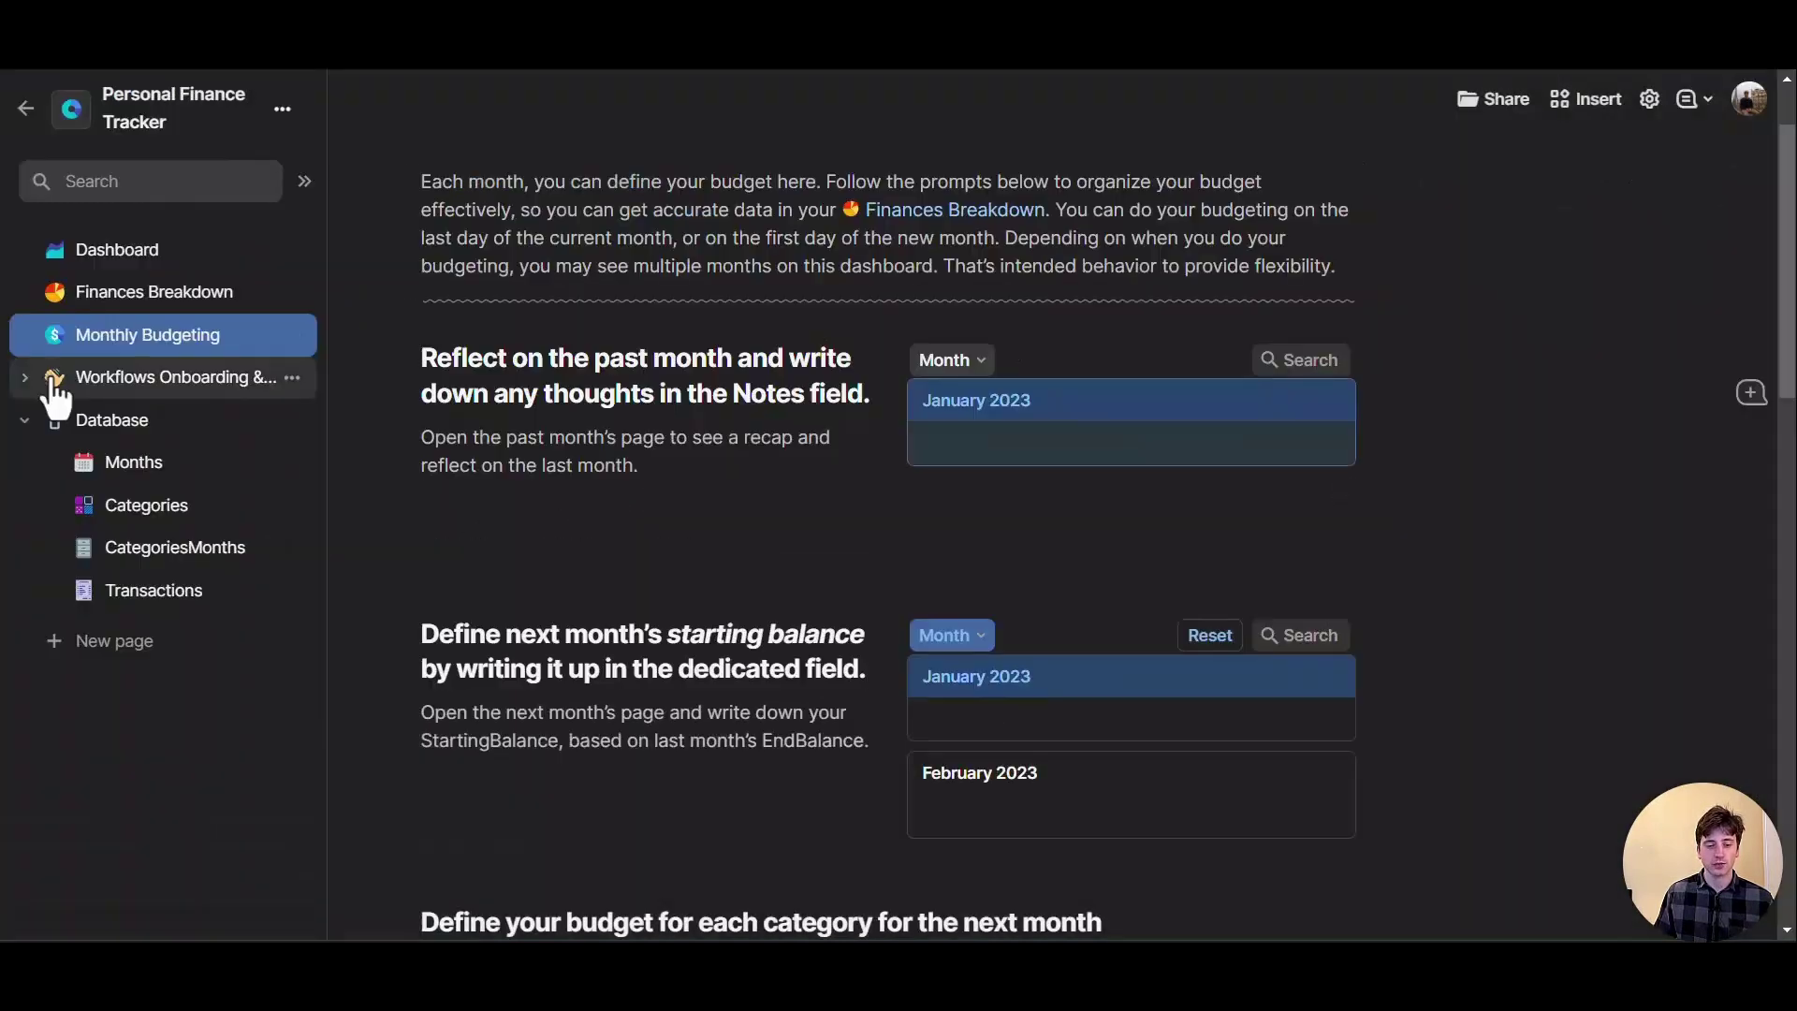
{"action": "key", "text": "Escape"}
{"action": "mouse_move", "coordinate": [53, 388]}
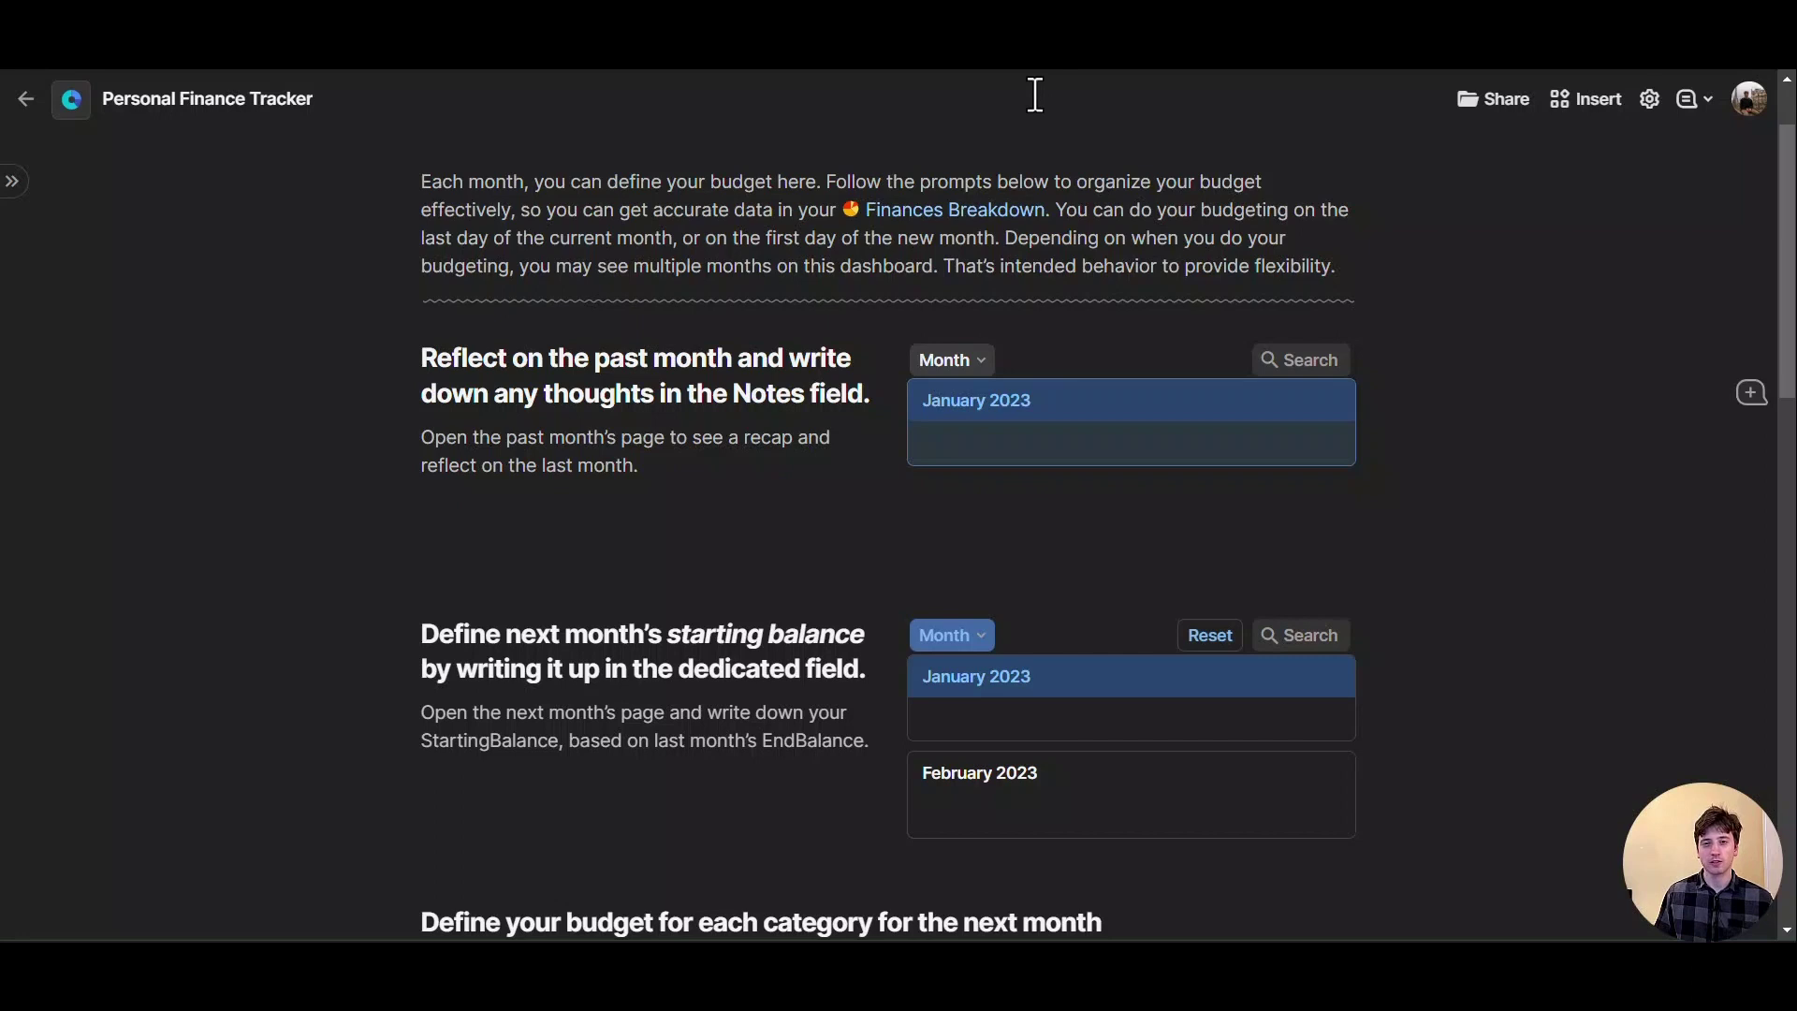
{"action": "mouse_move", "coordinate": [101, 374]}
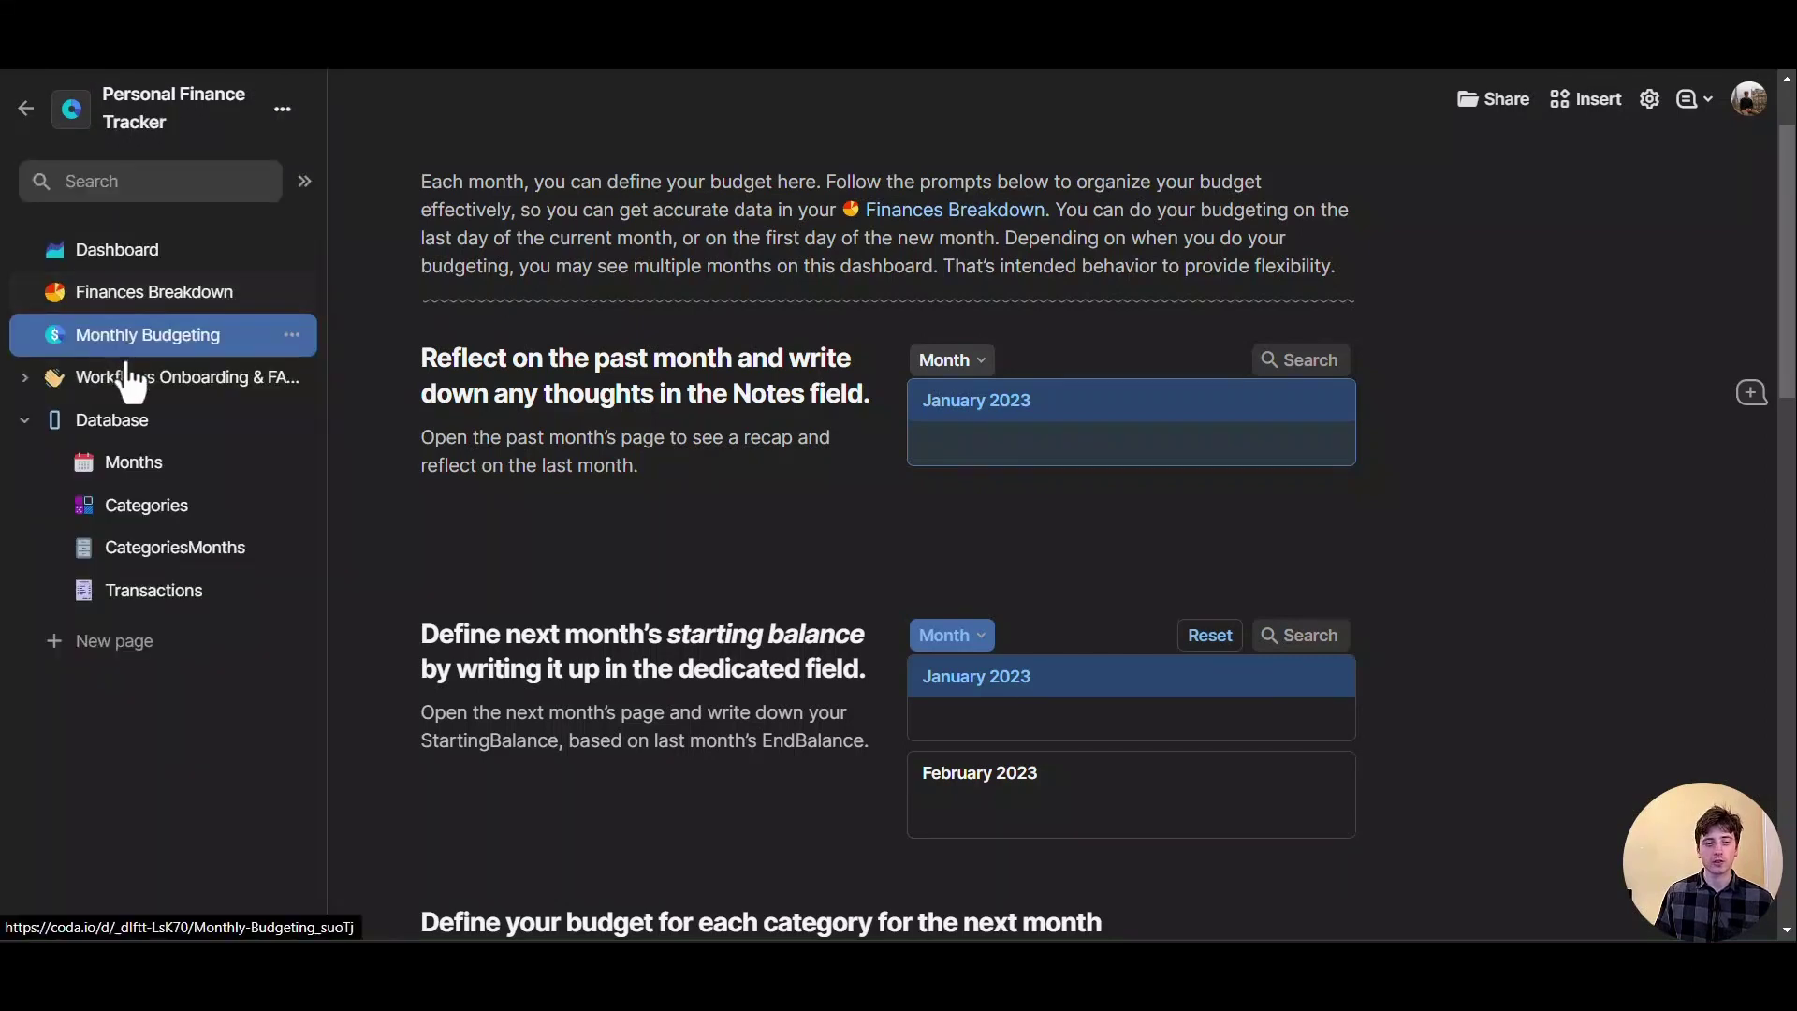